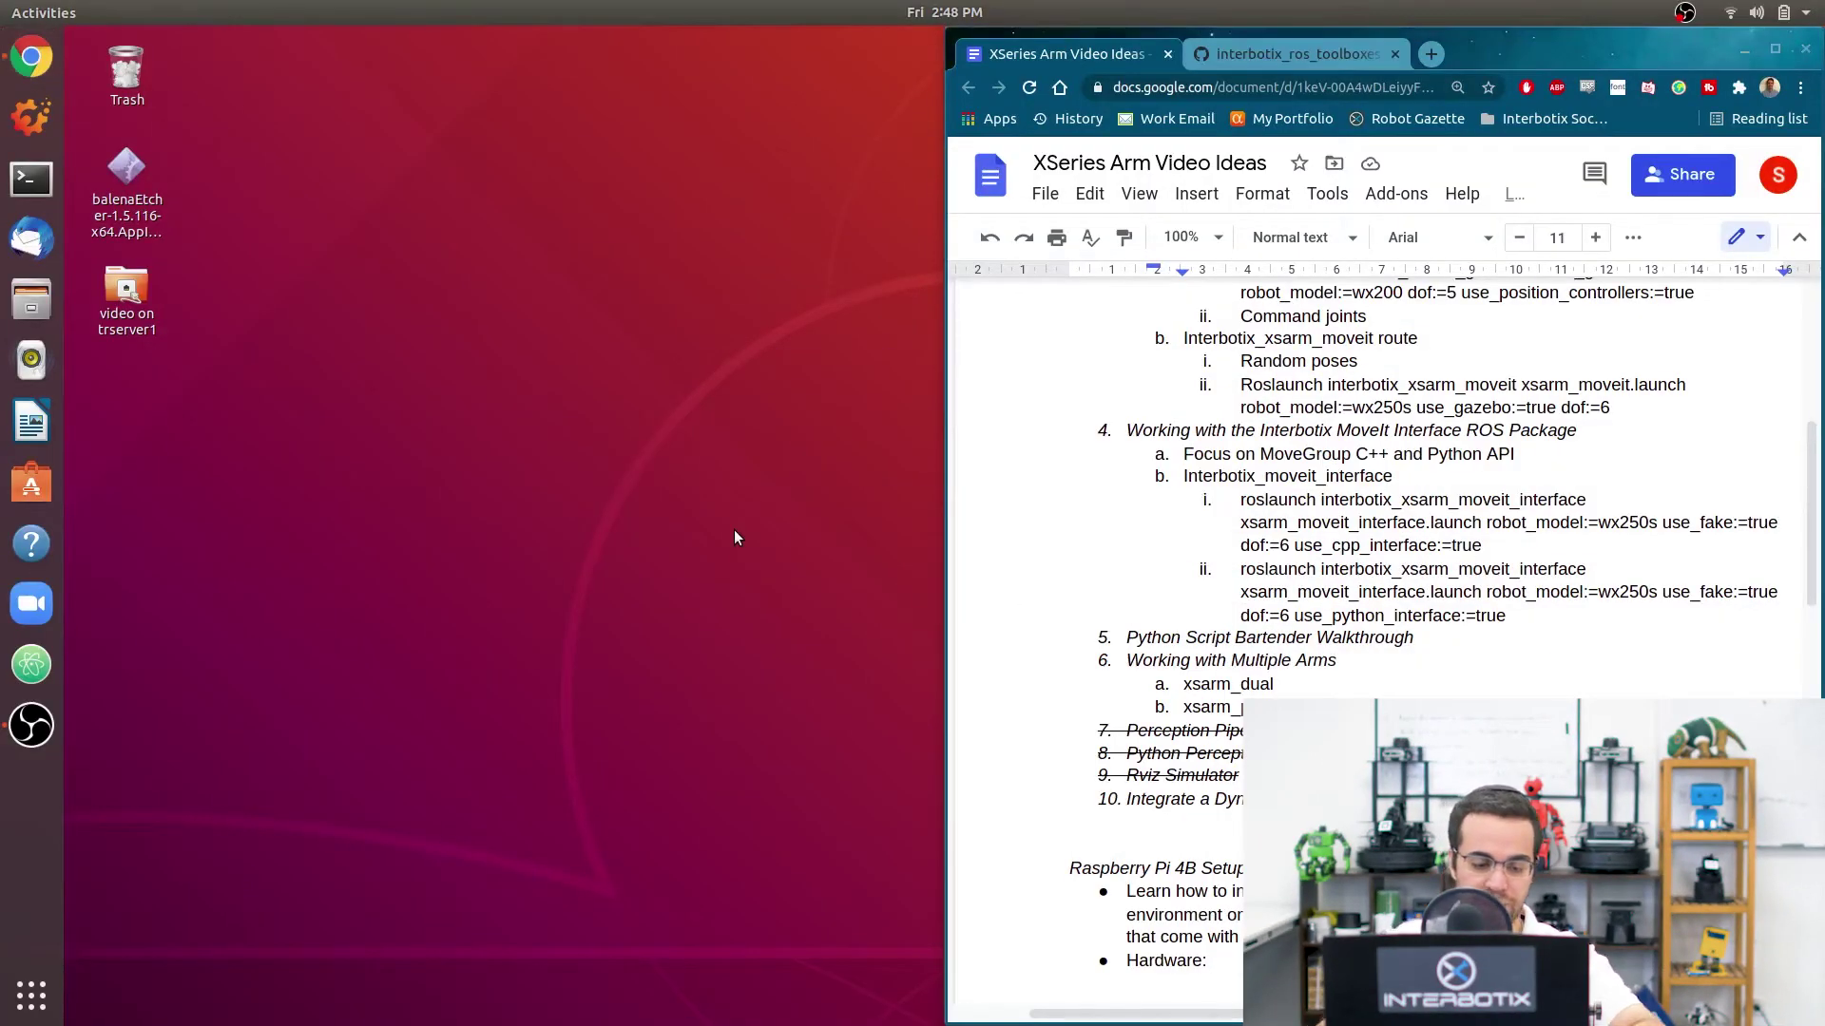
Step: Launch xsarm_moveit_interface with robot_model:=wx250s, use_fake:=true, dof:=6 and use_cpp_interface:=true
key("ctrl+alt+t")
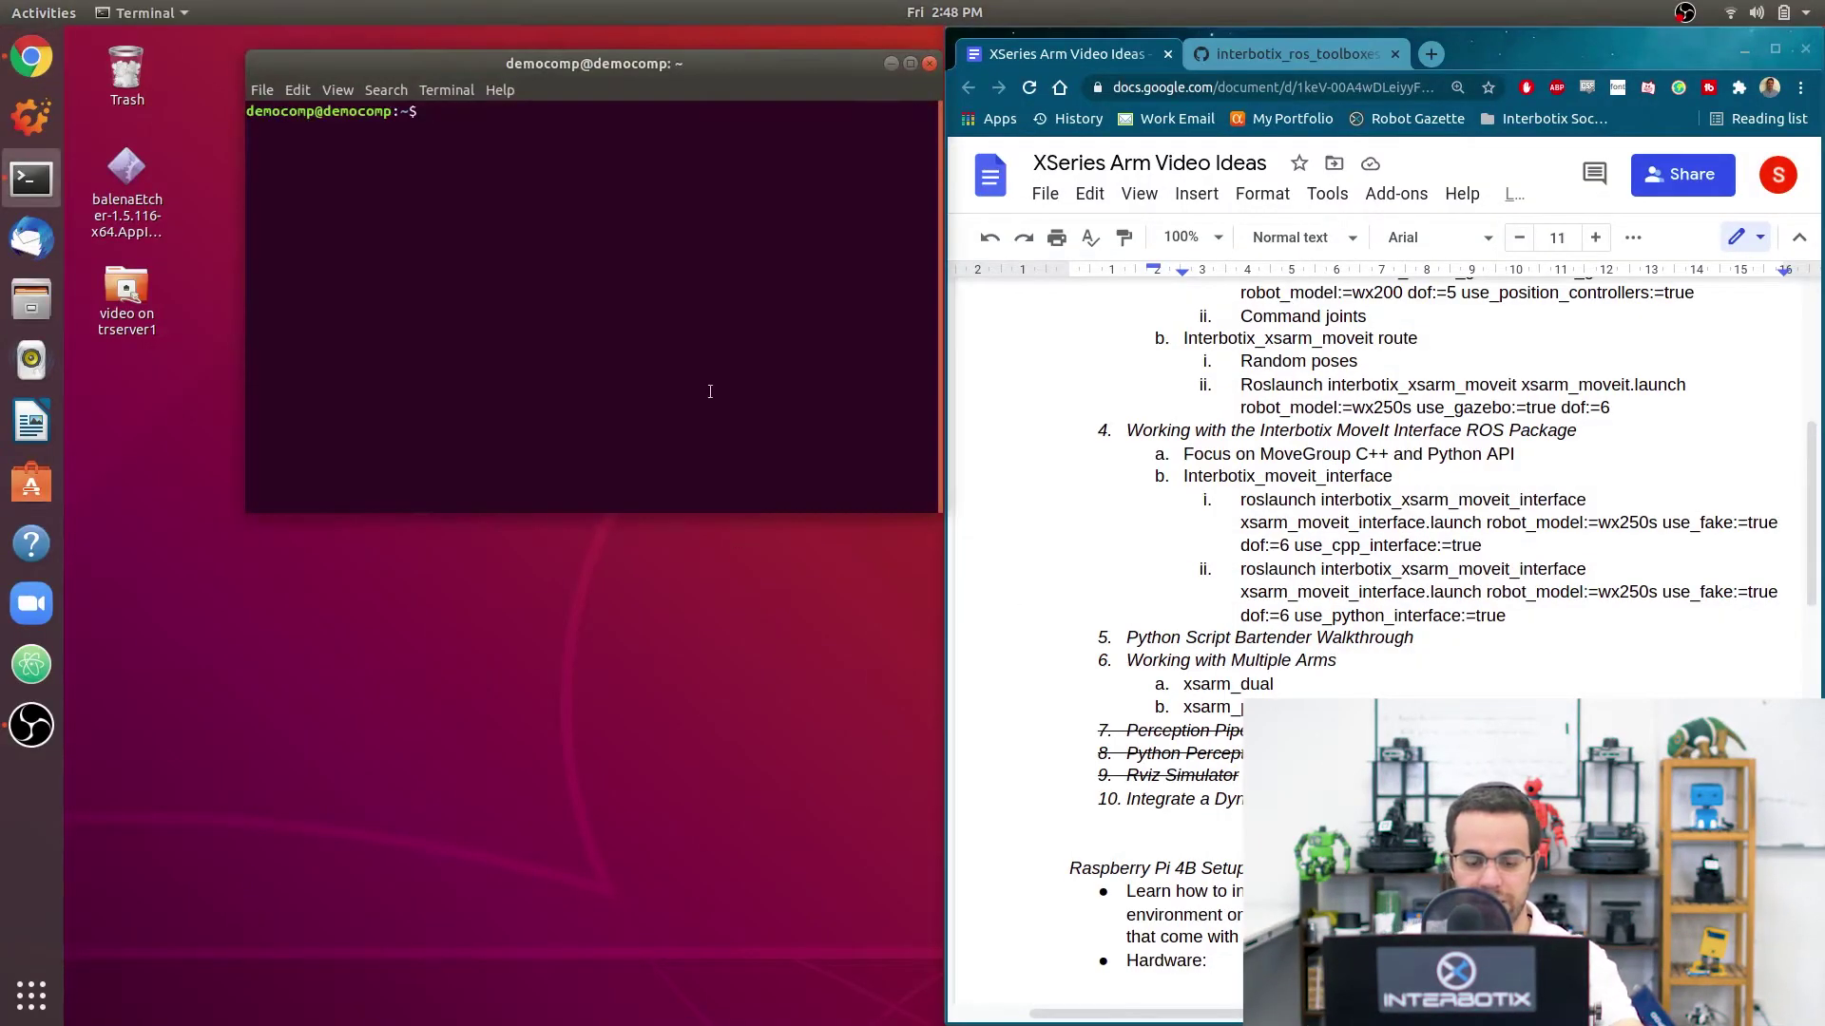
type("roslaunch ")
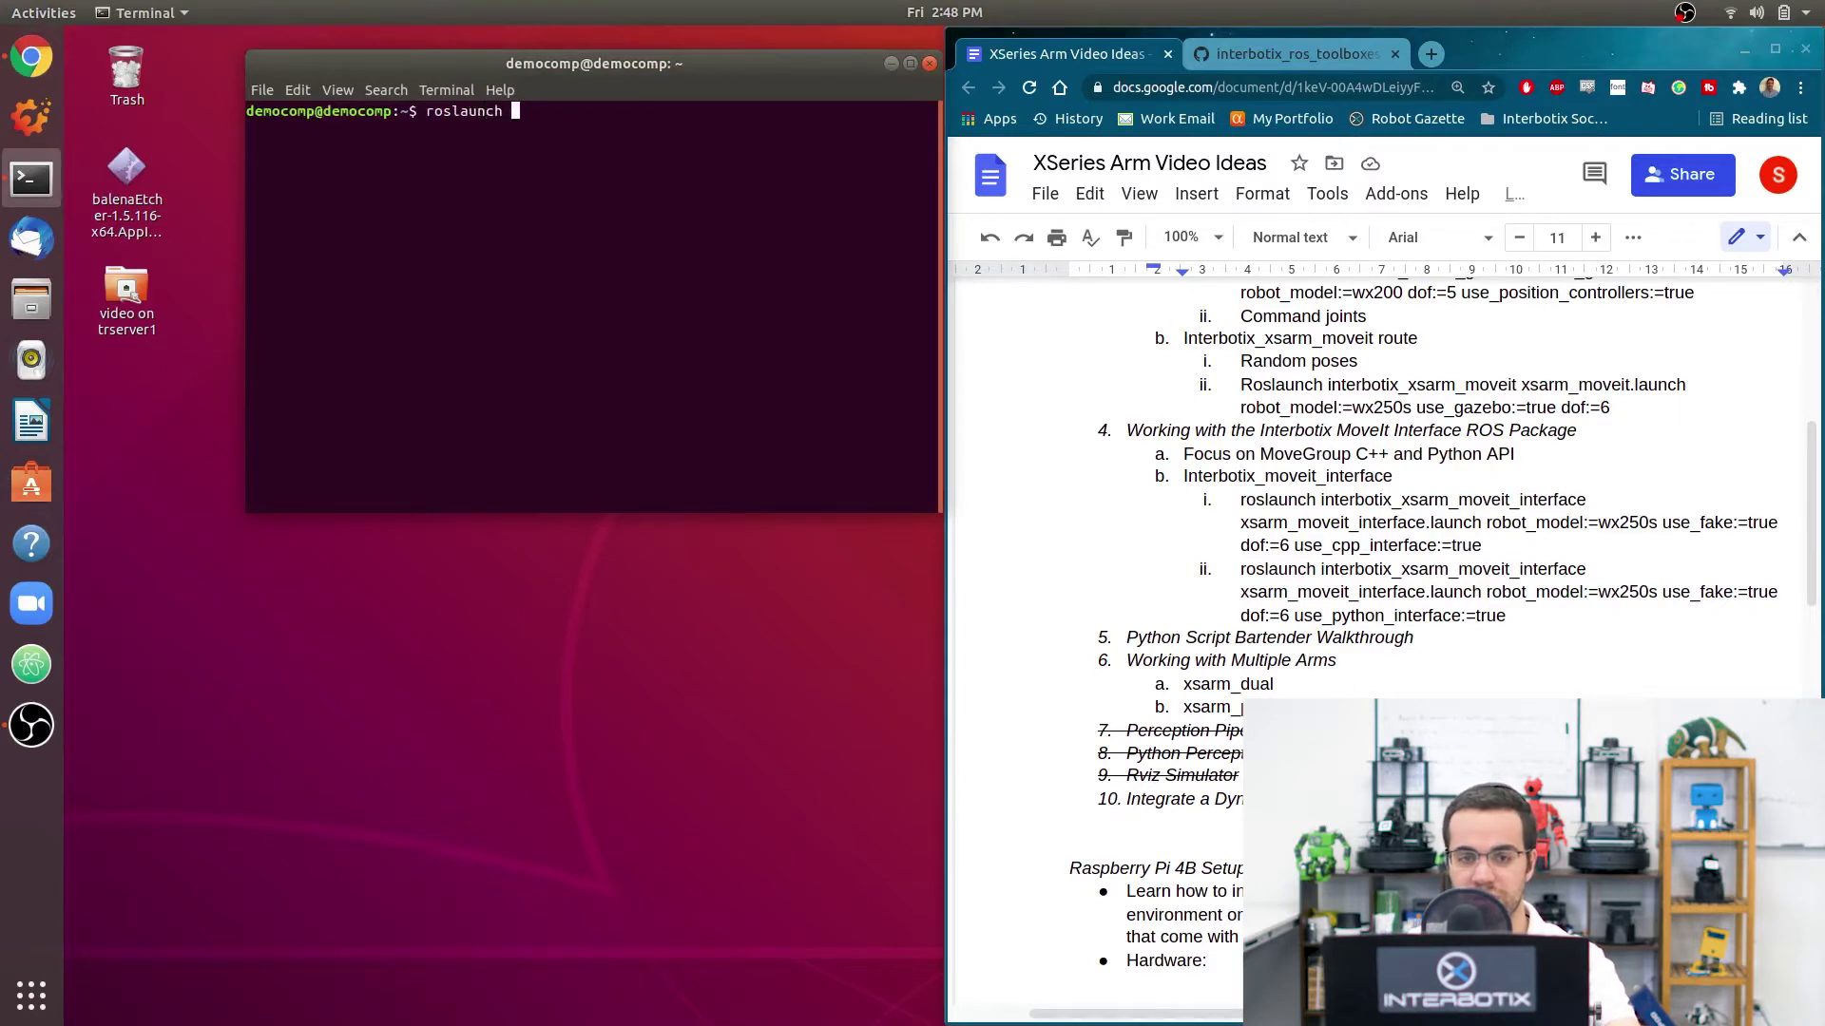
type("interbotix_xsa")
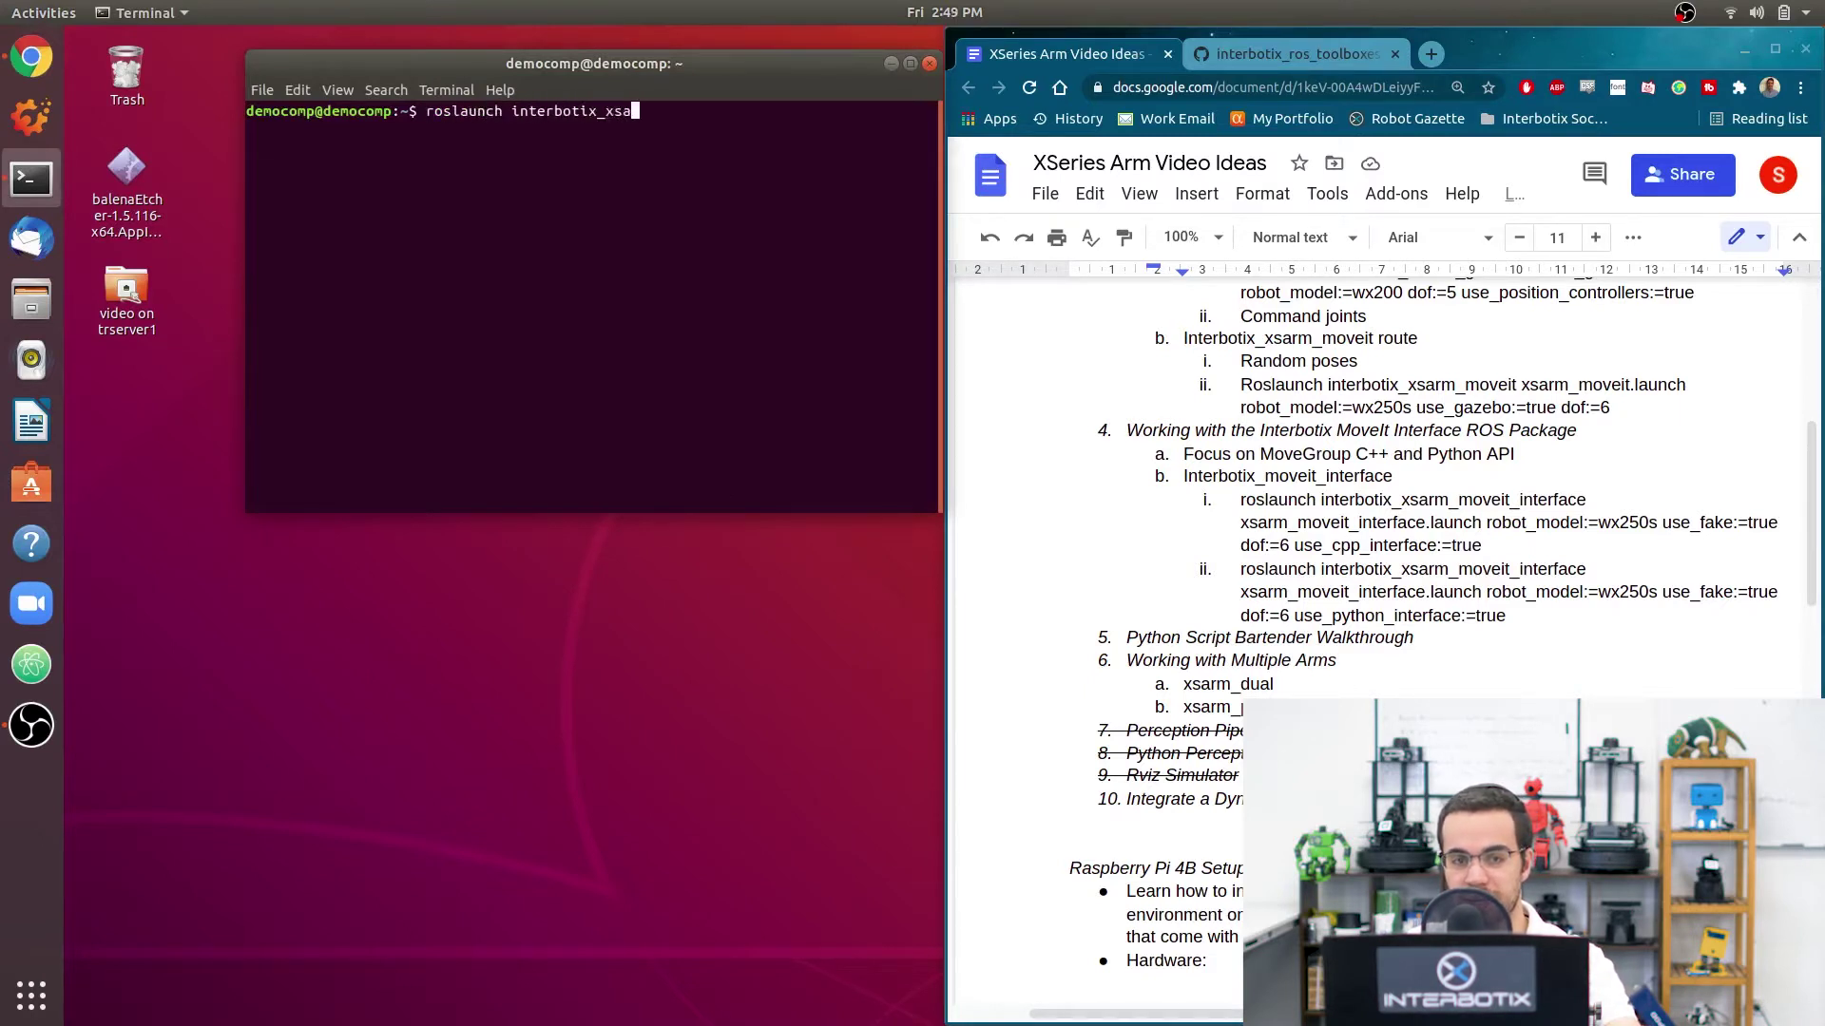
type("rm_moveit_inter")
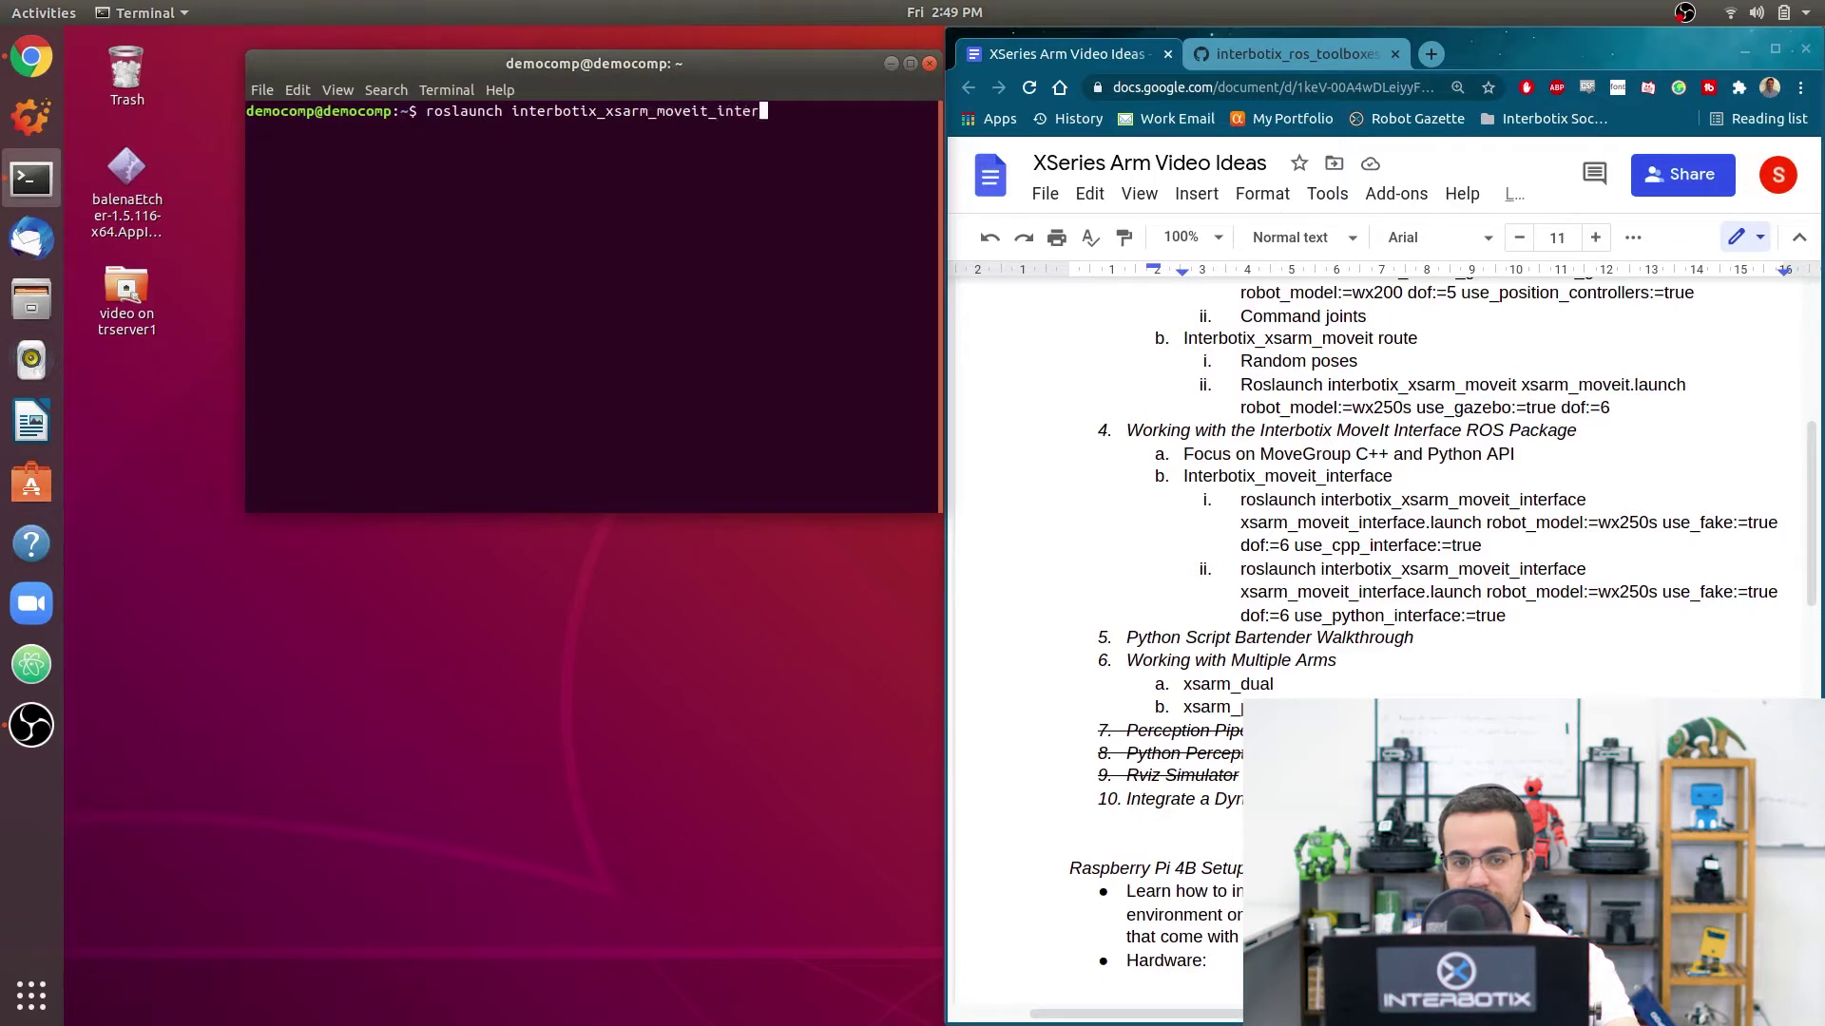
type("face xsar")
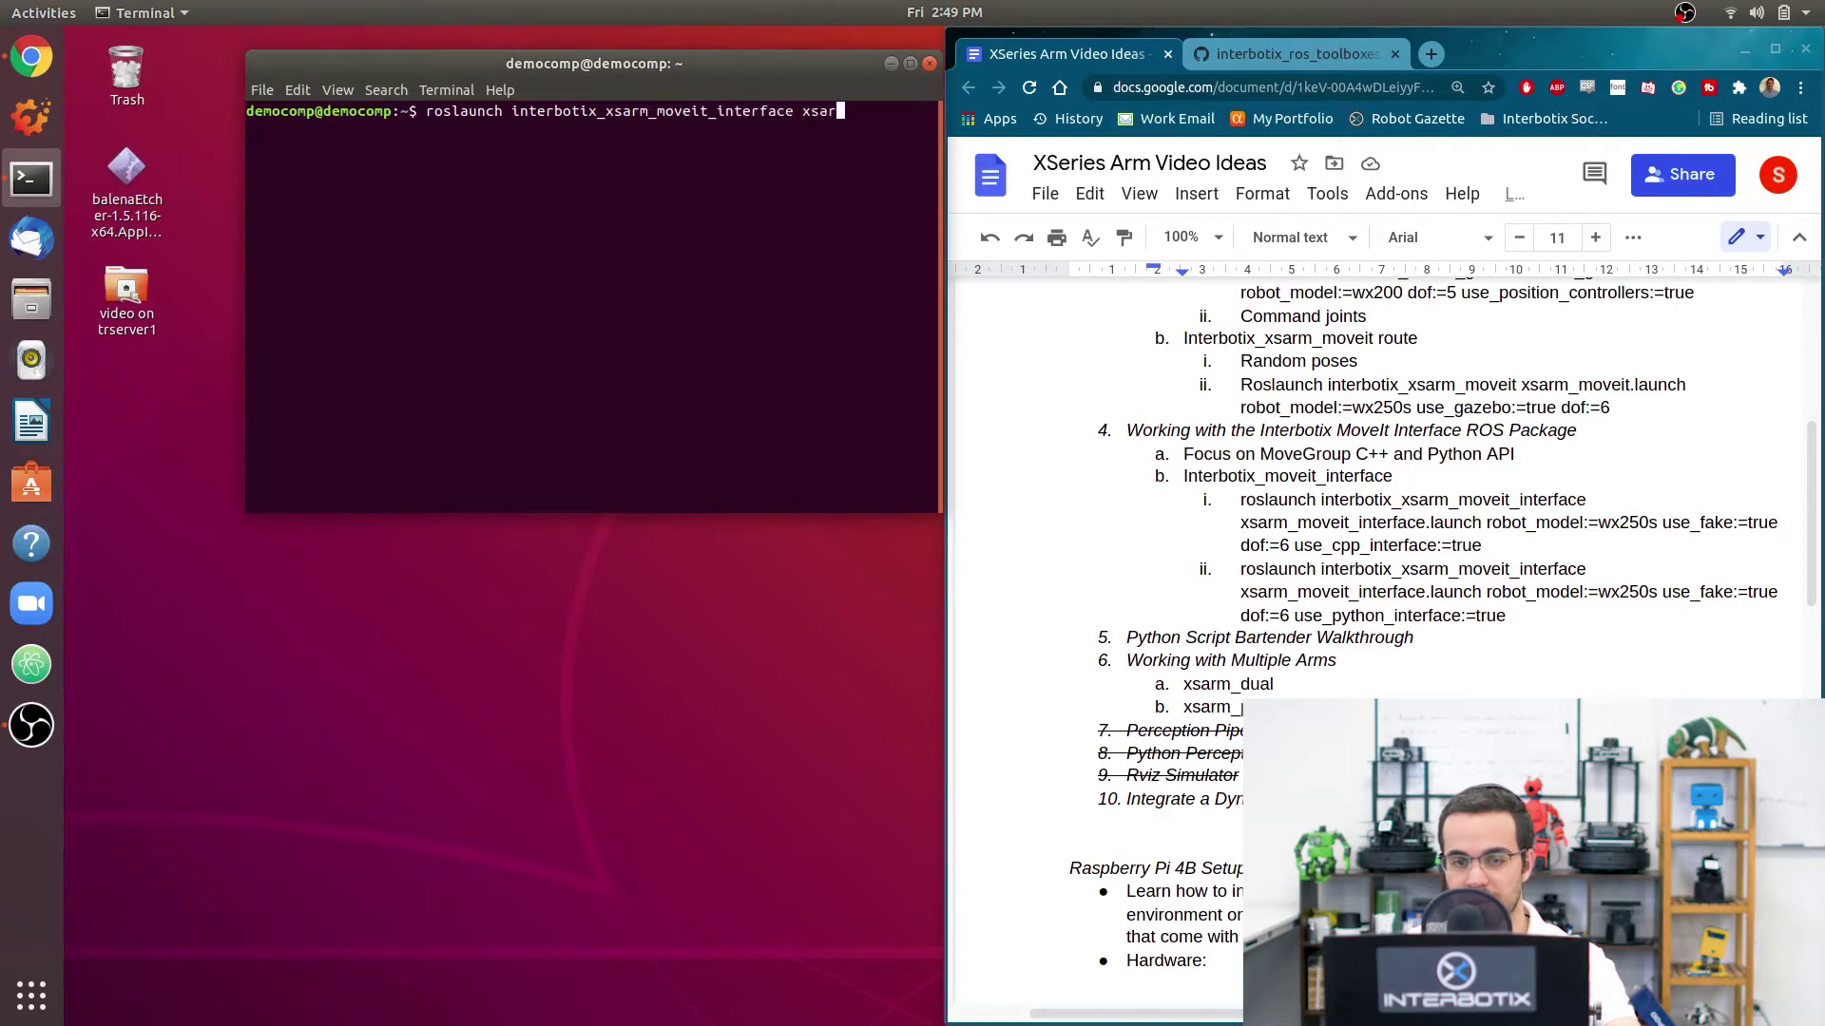
key("Tab")
type("r")
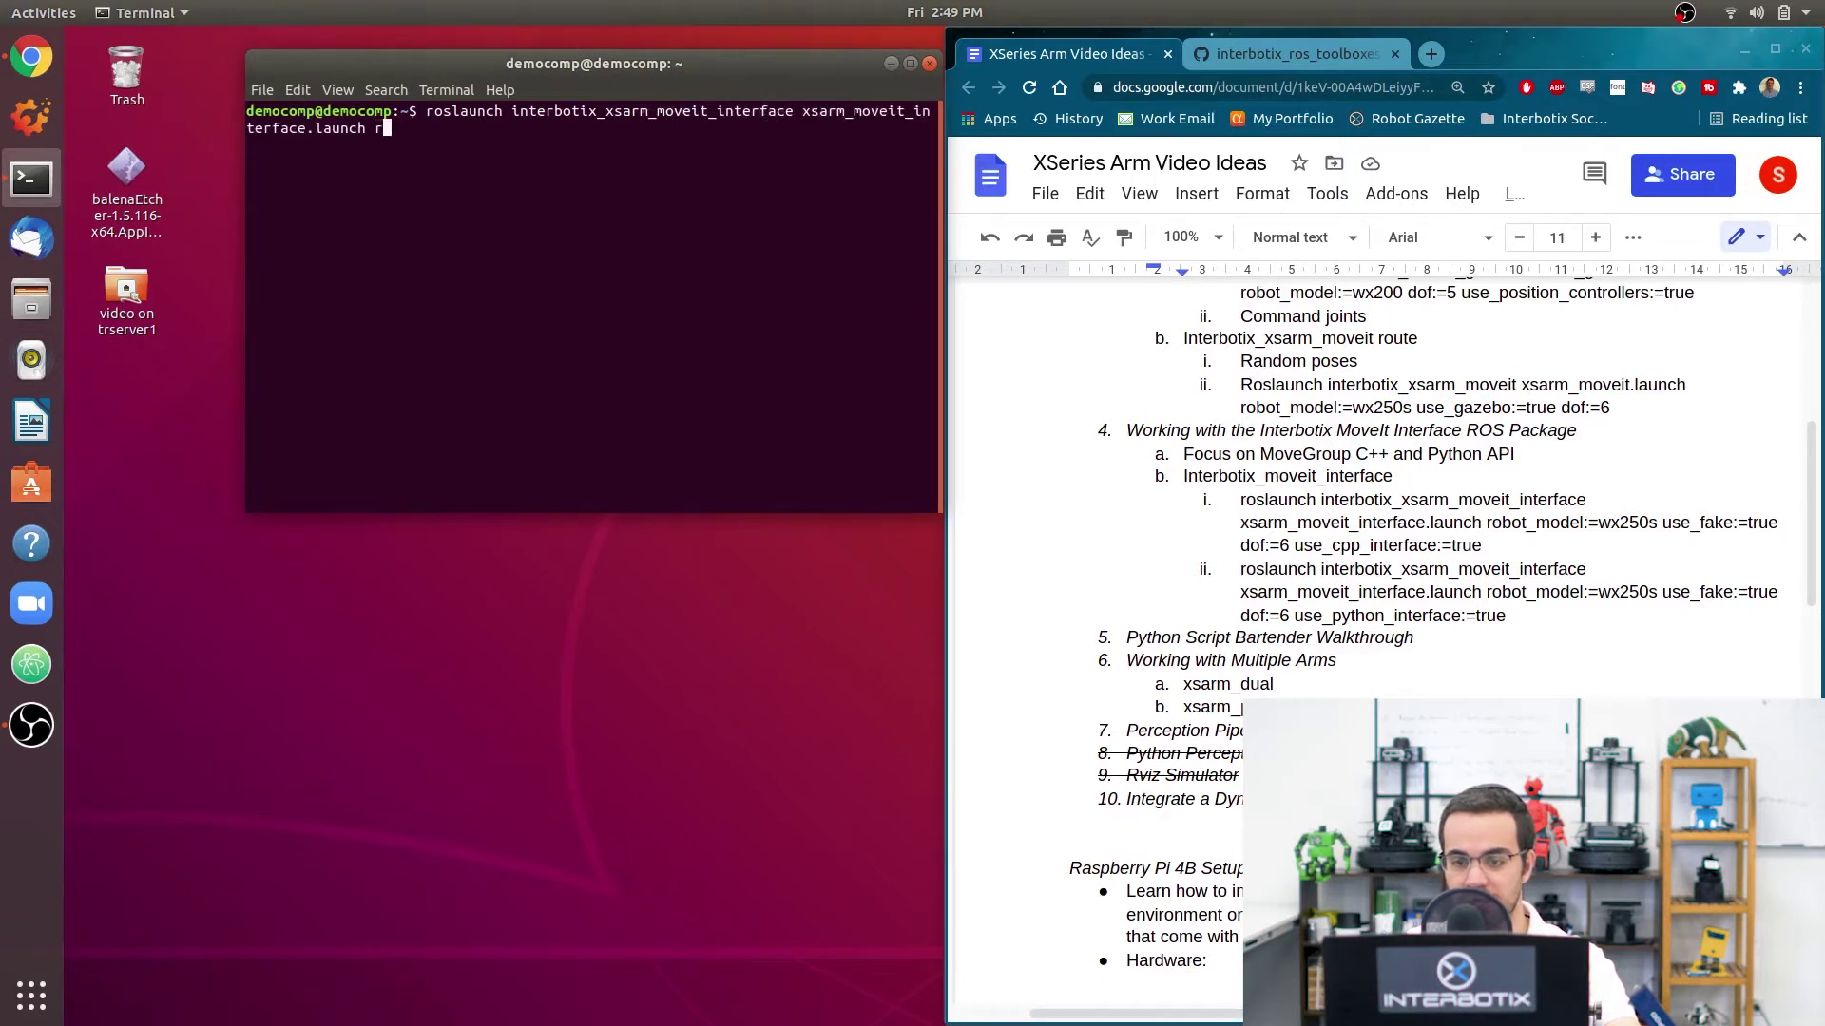
type("obot_model:=wx")
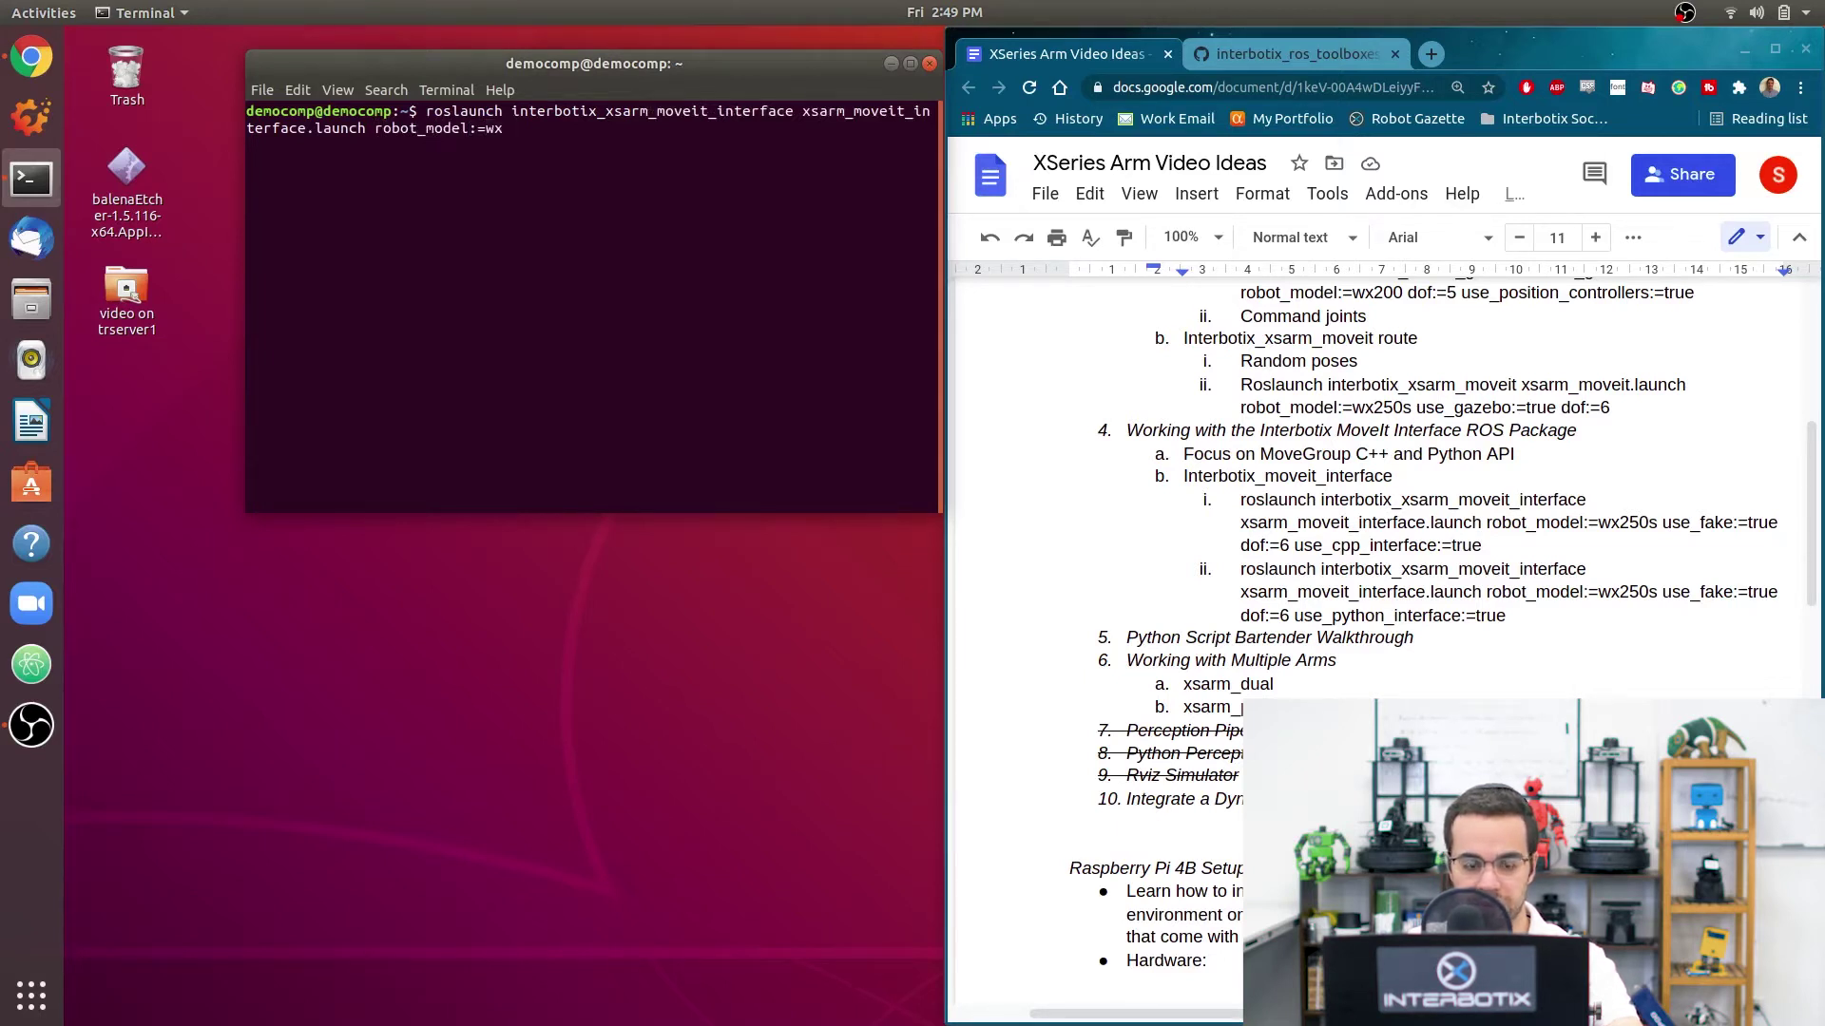
type("250s ")
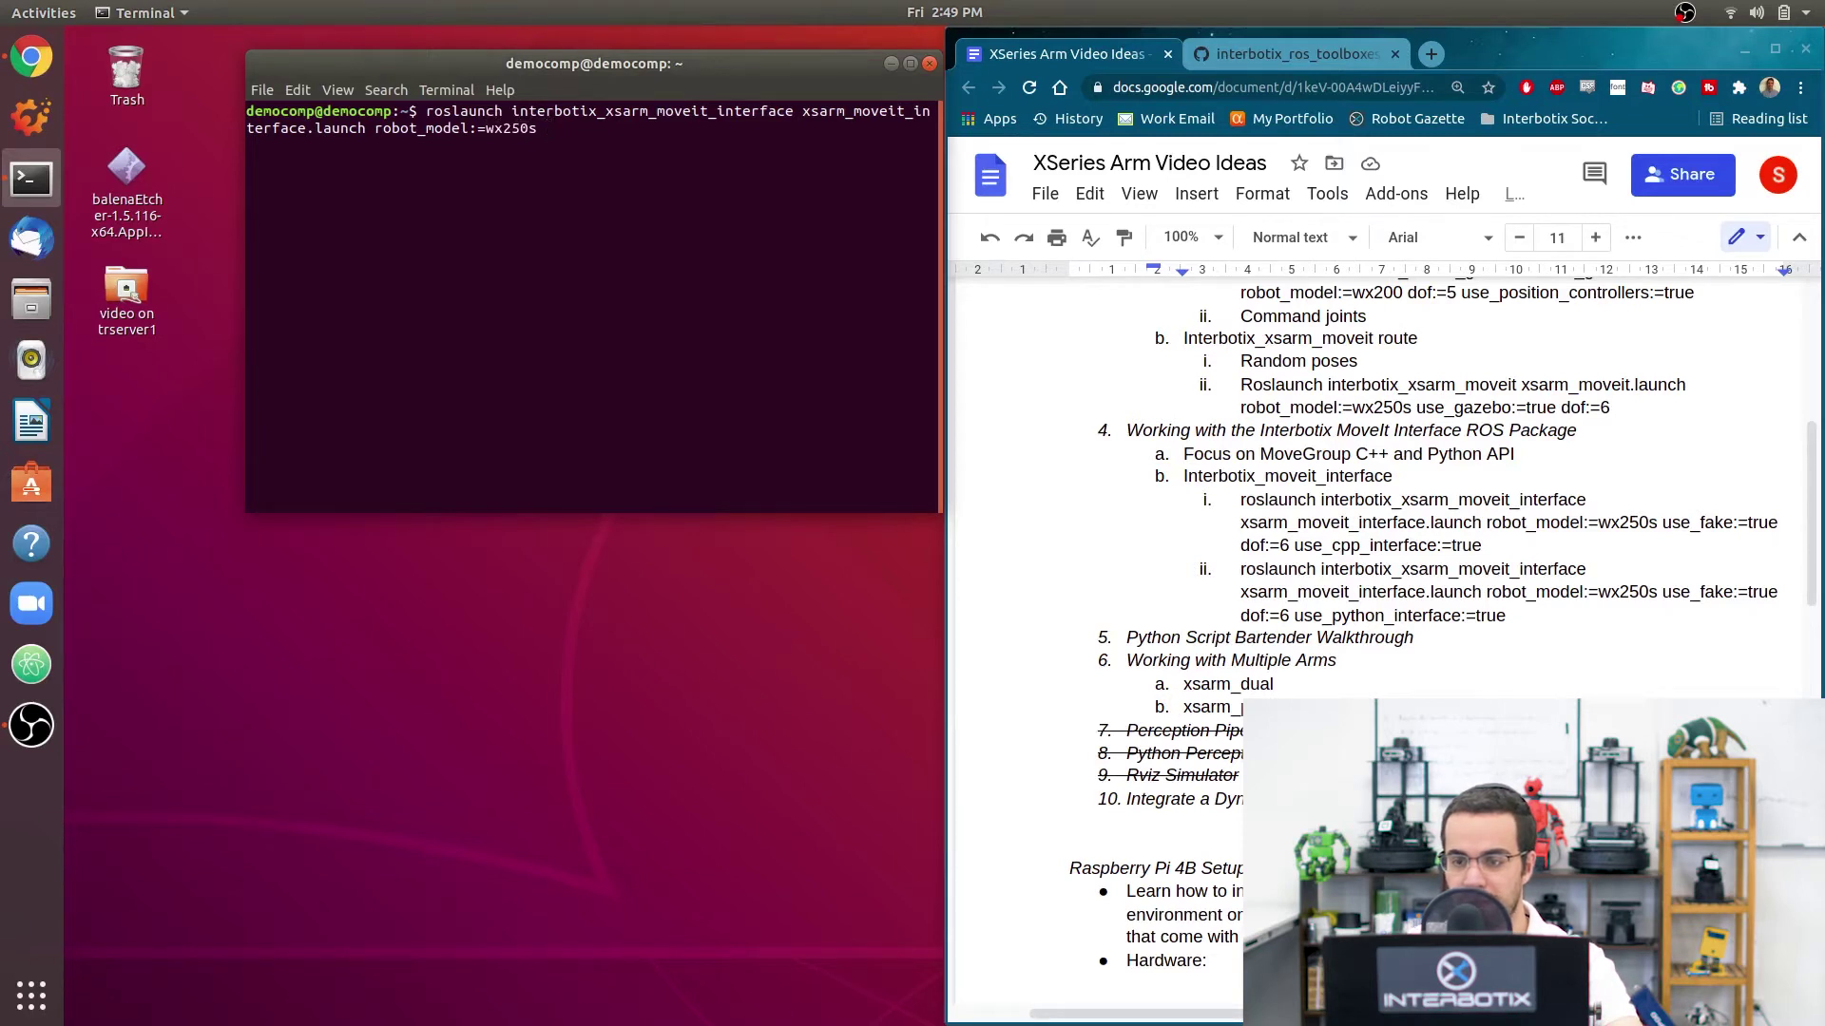
type("use")
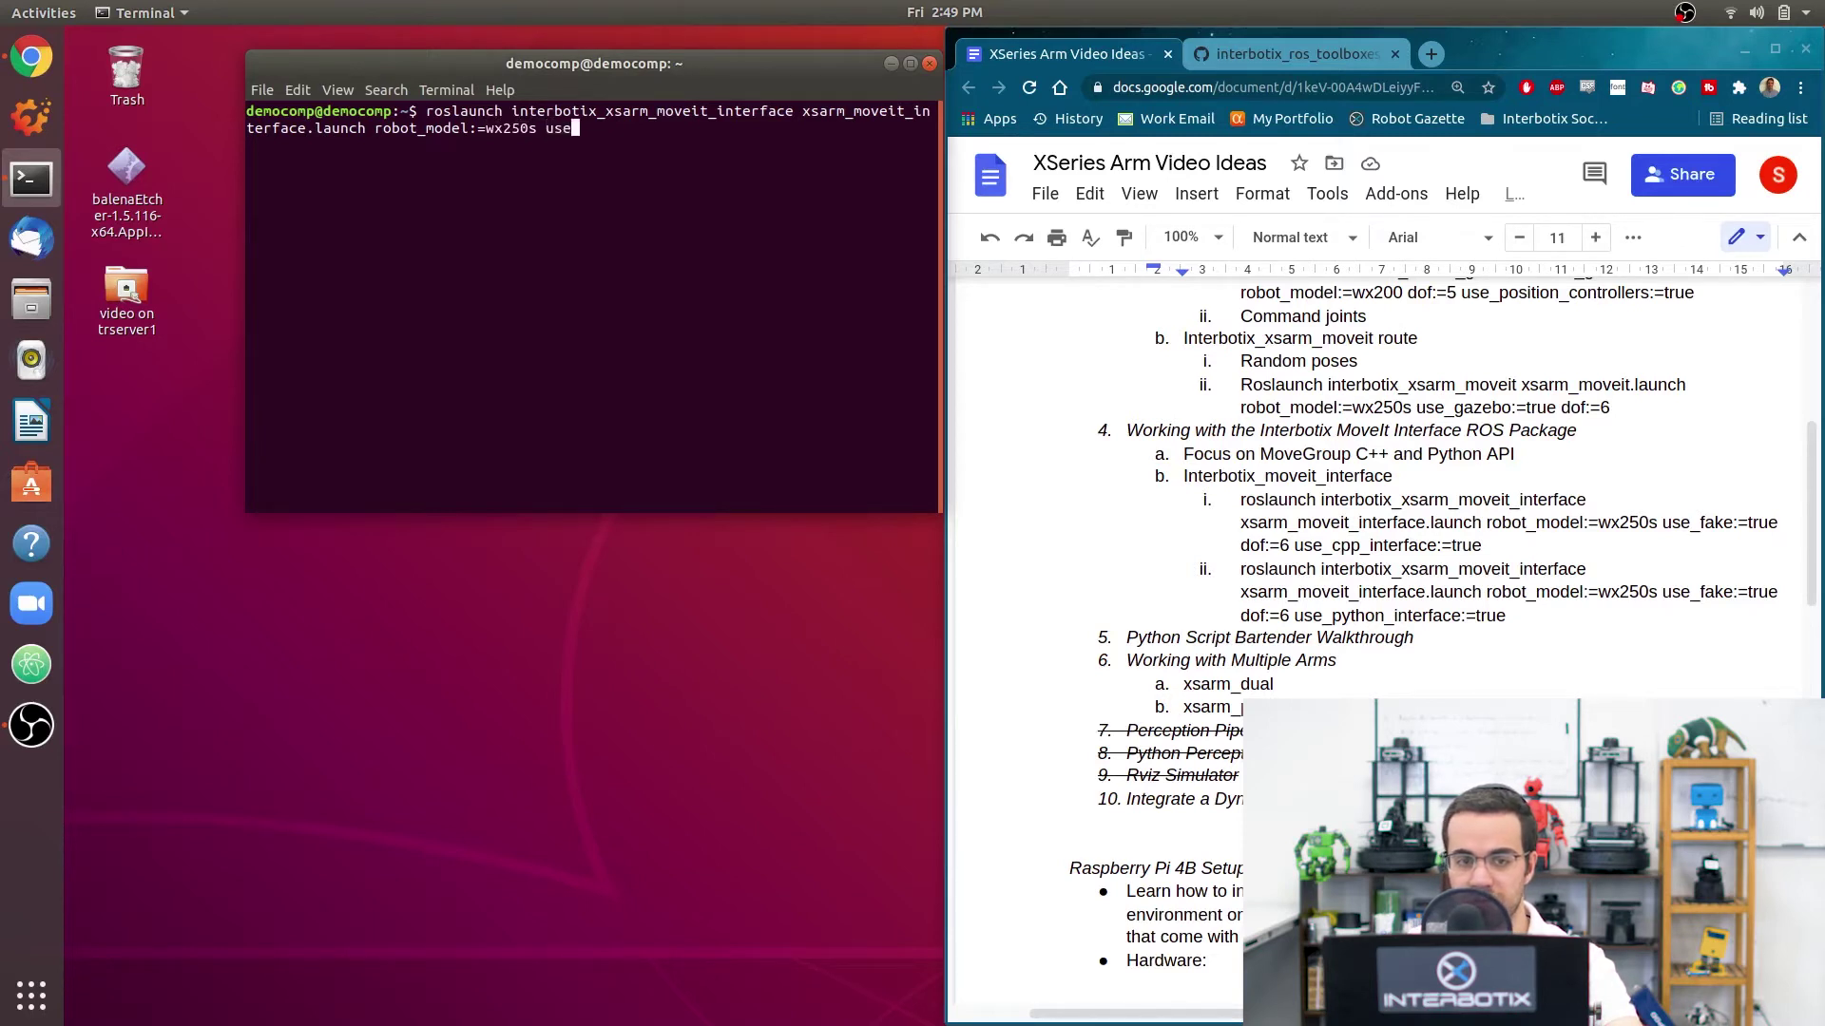
type("_fake:=true")
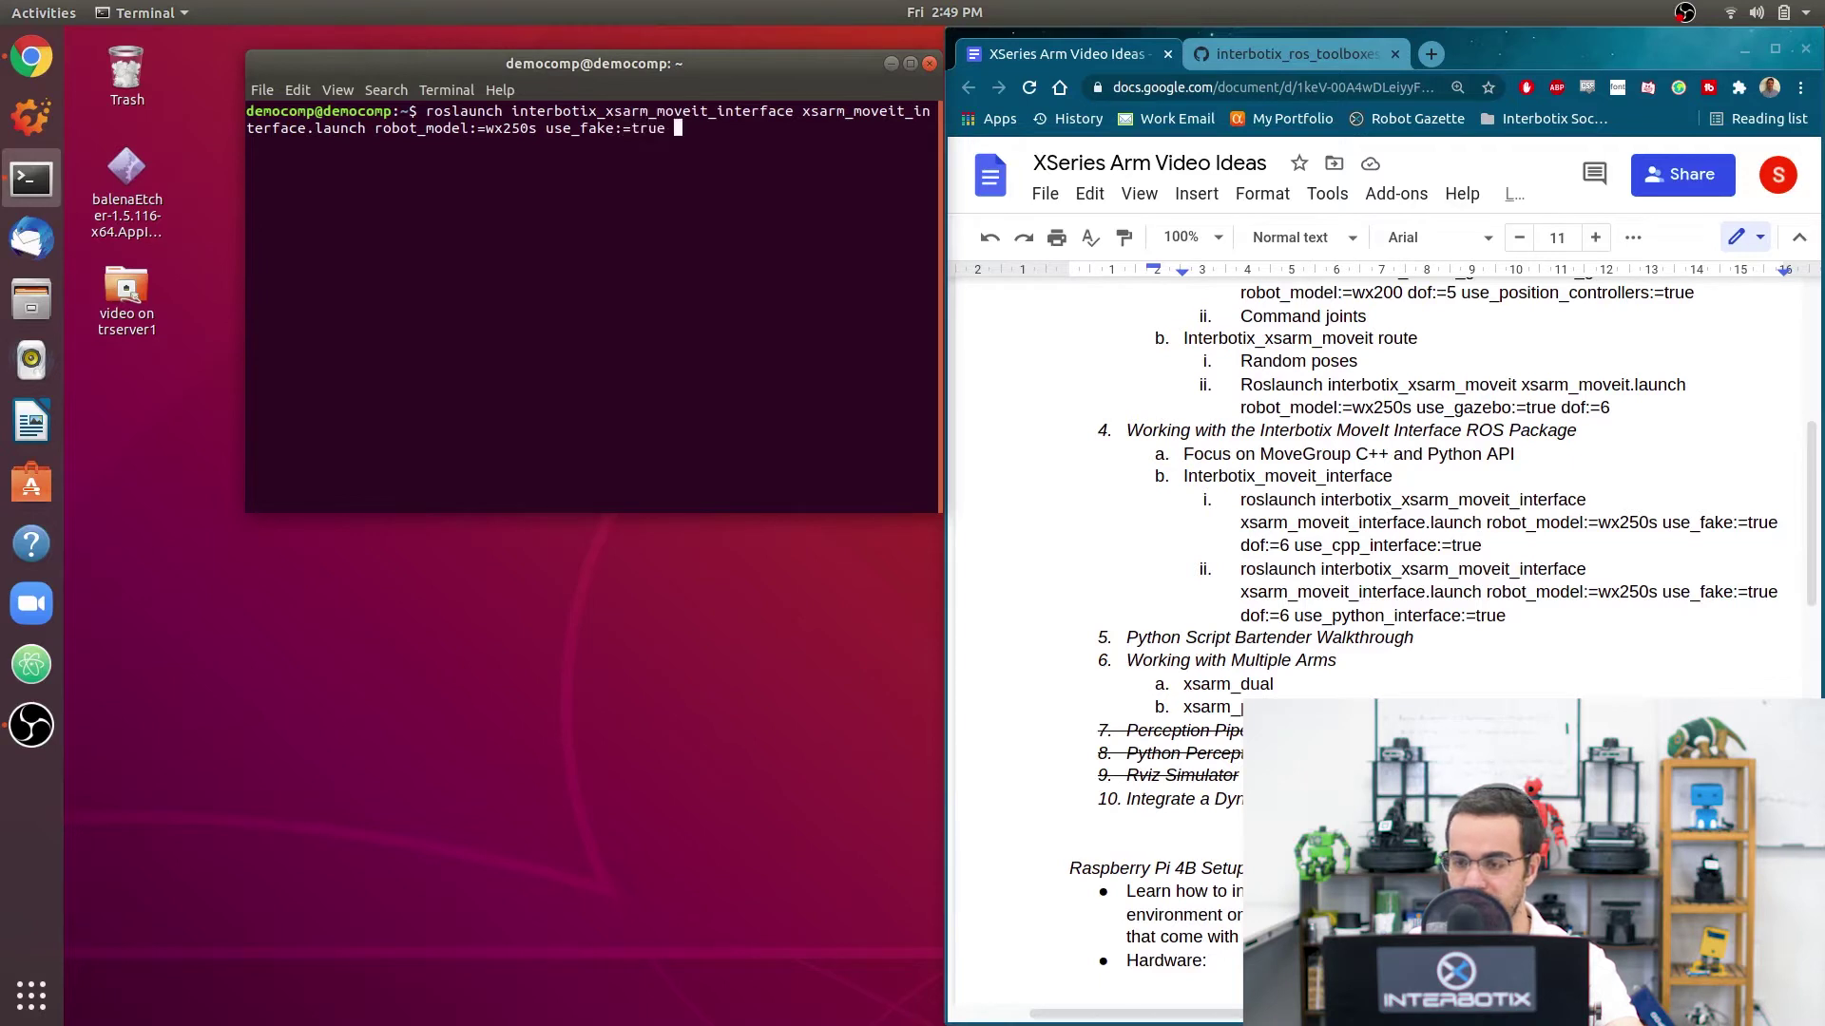
type("dof:")
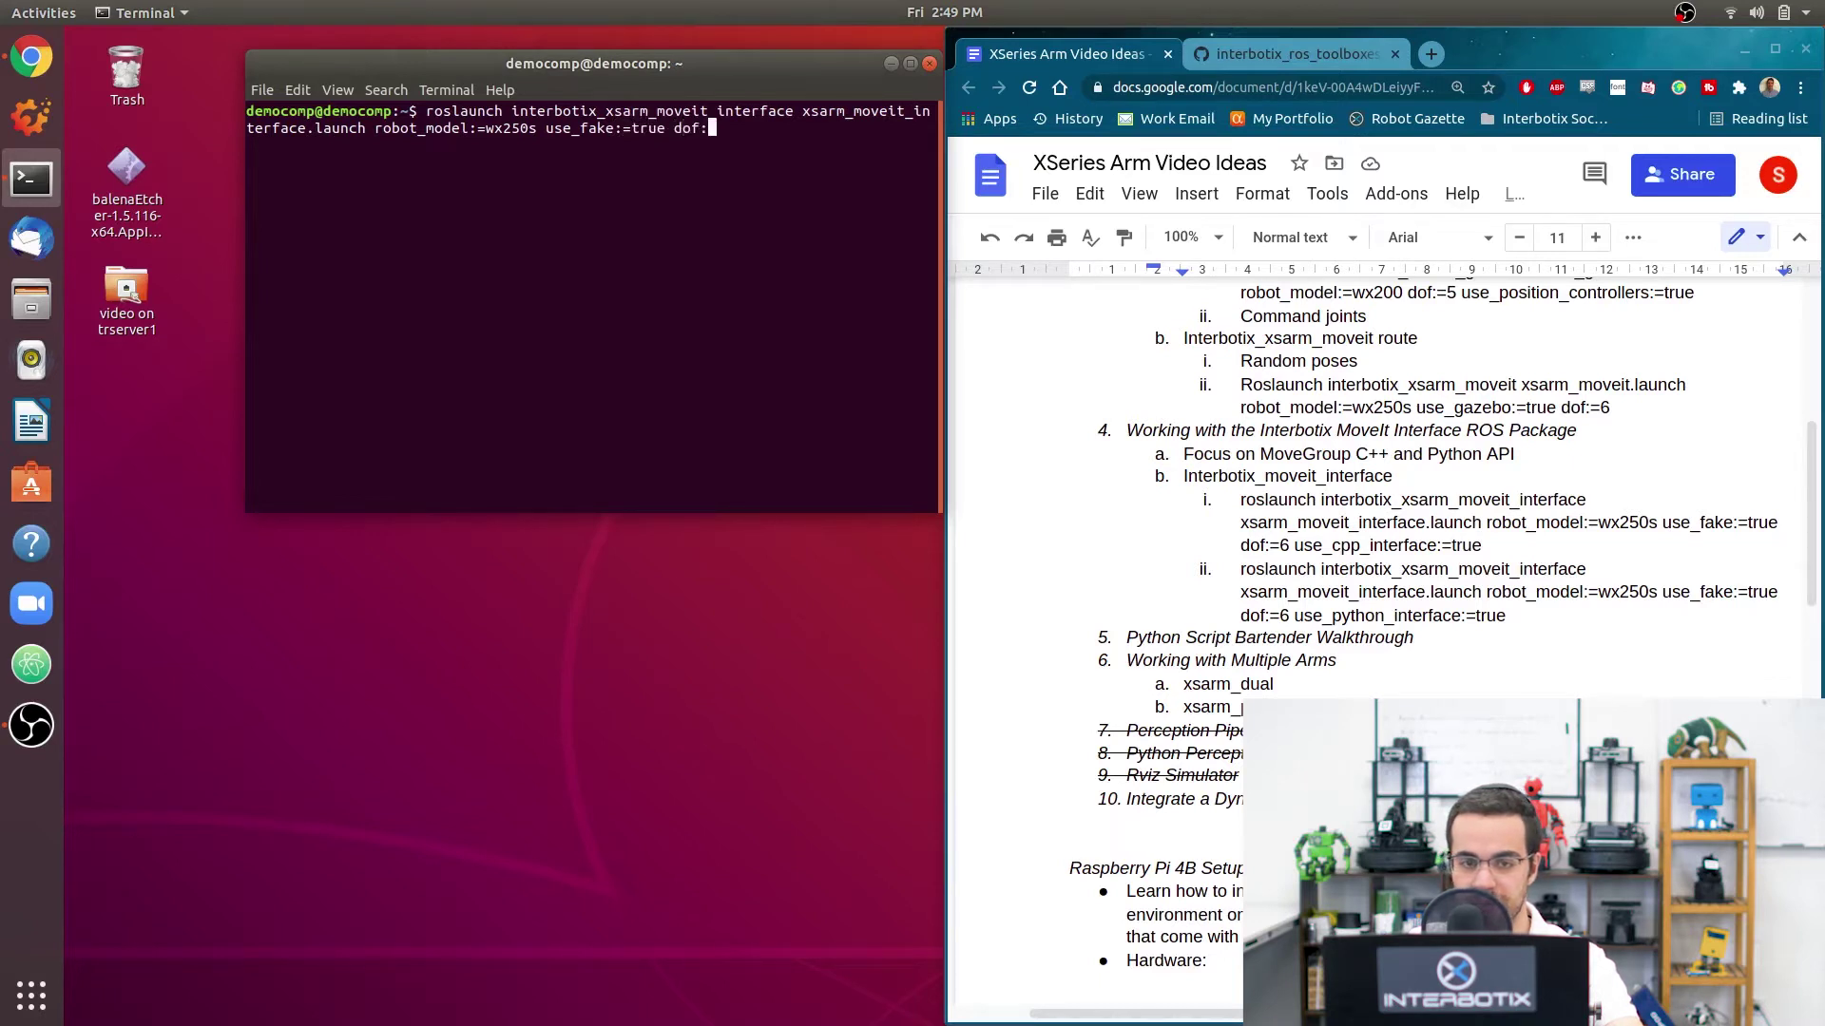
type("=6 ")
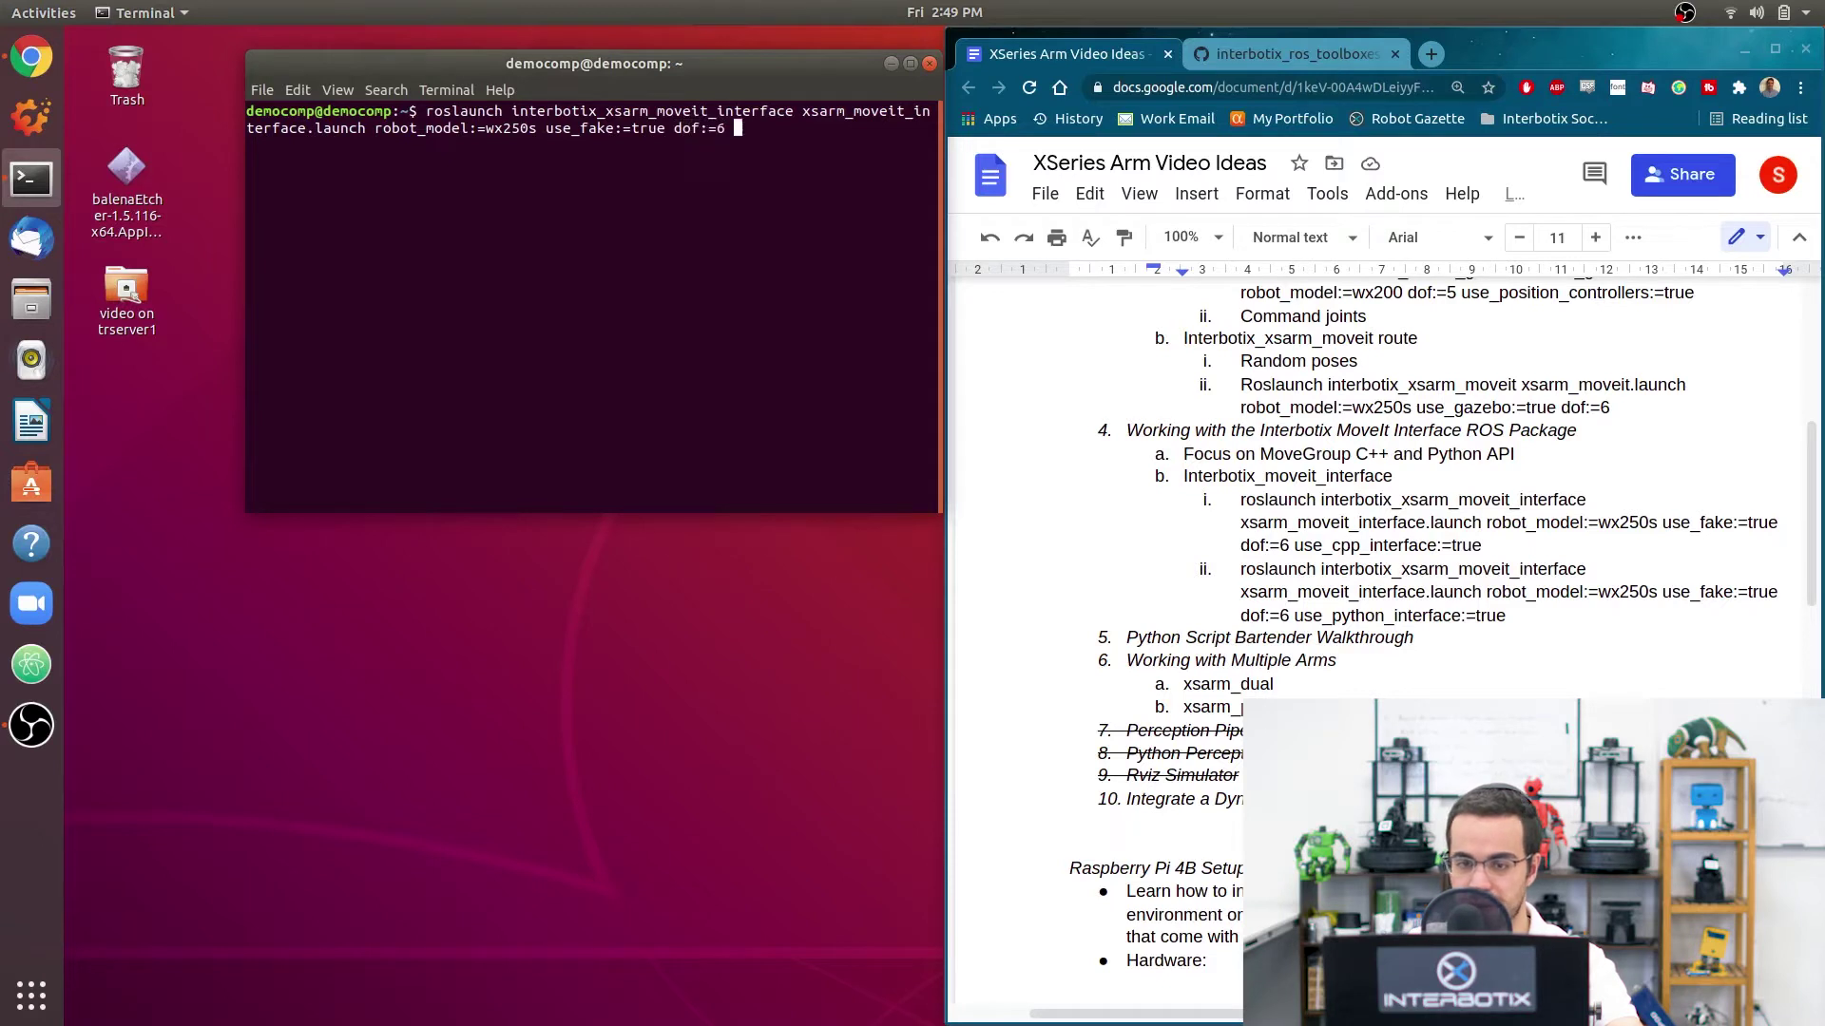
type("use_cp")
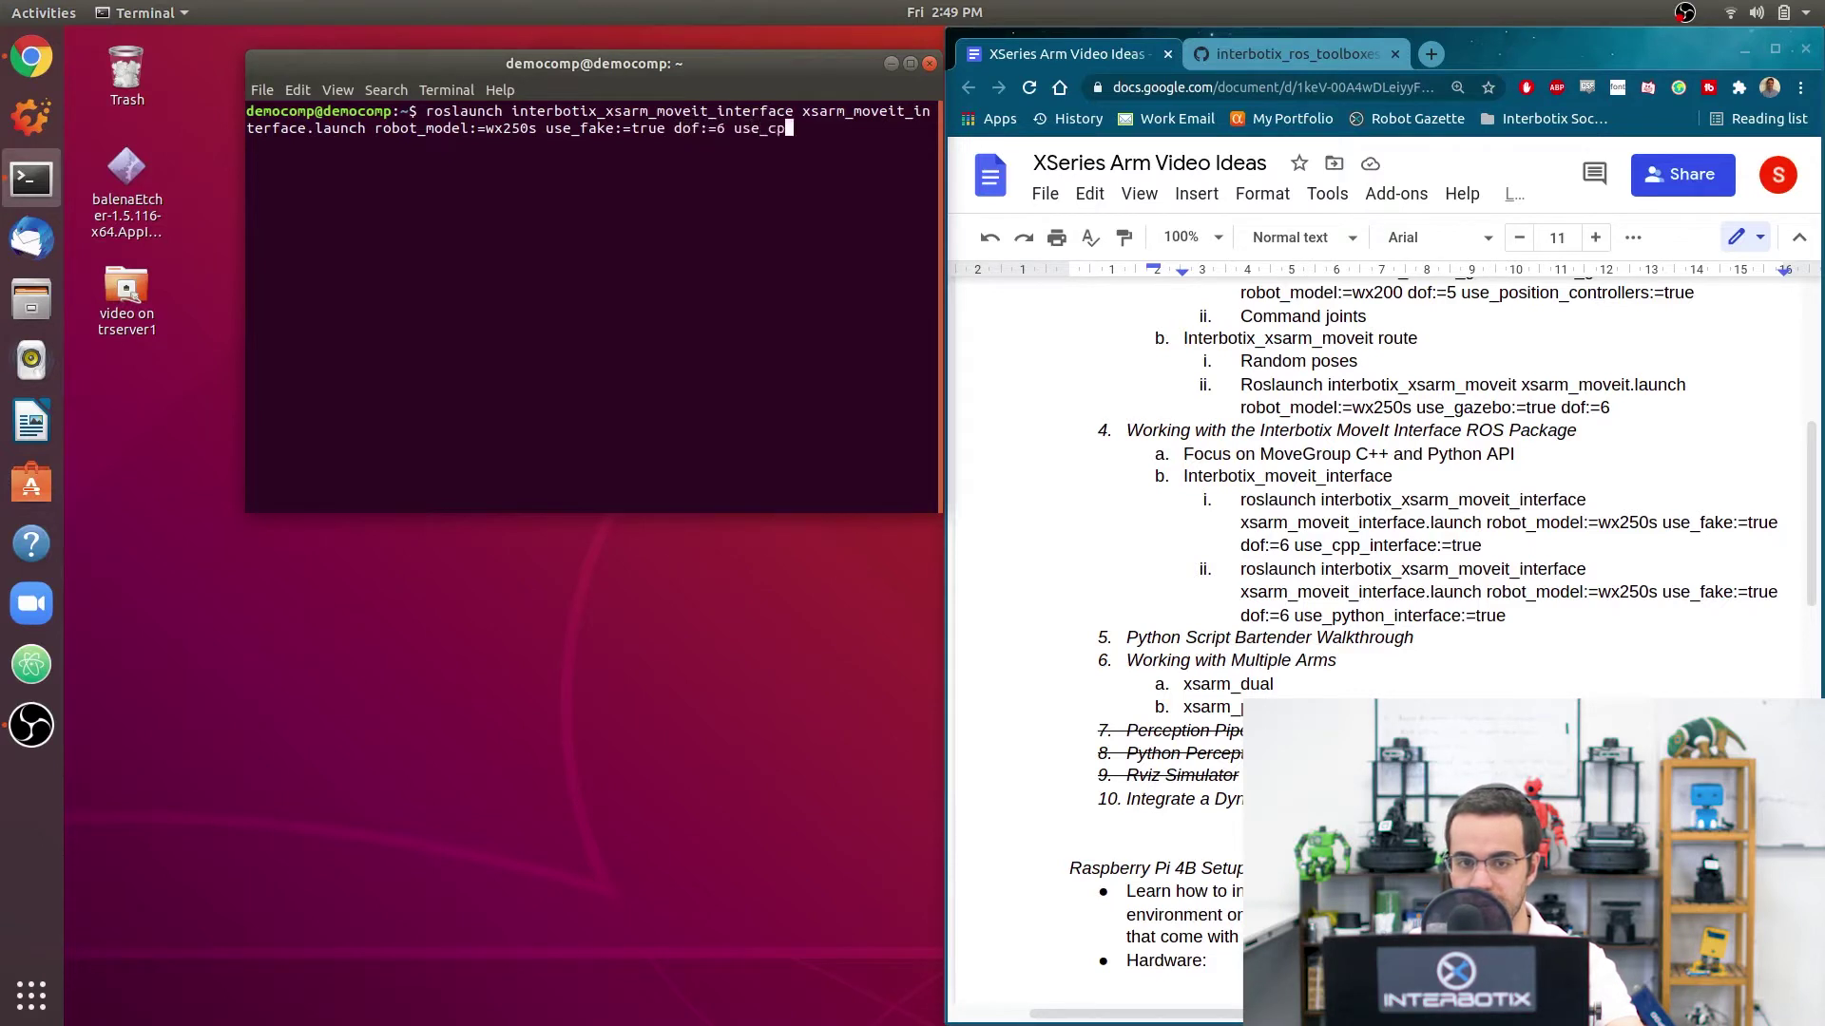
type("p_interface")
type(":=true")
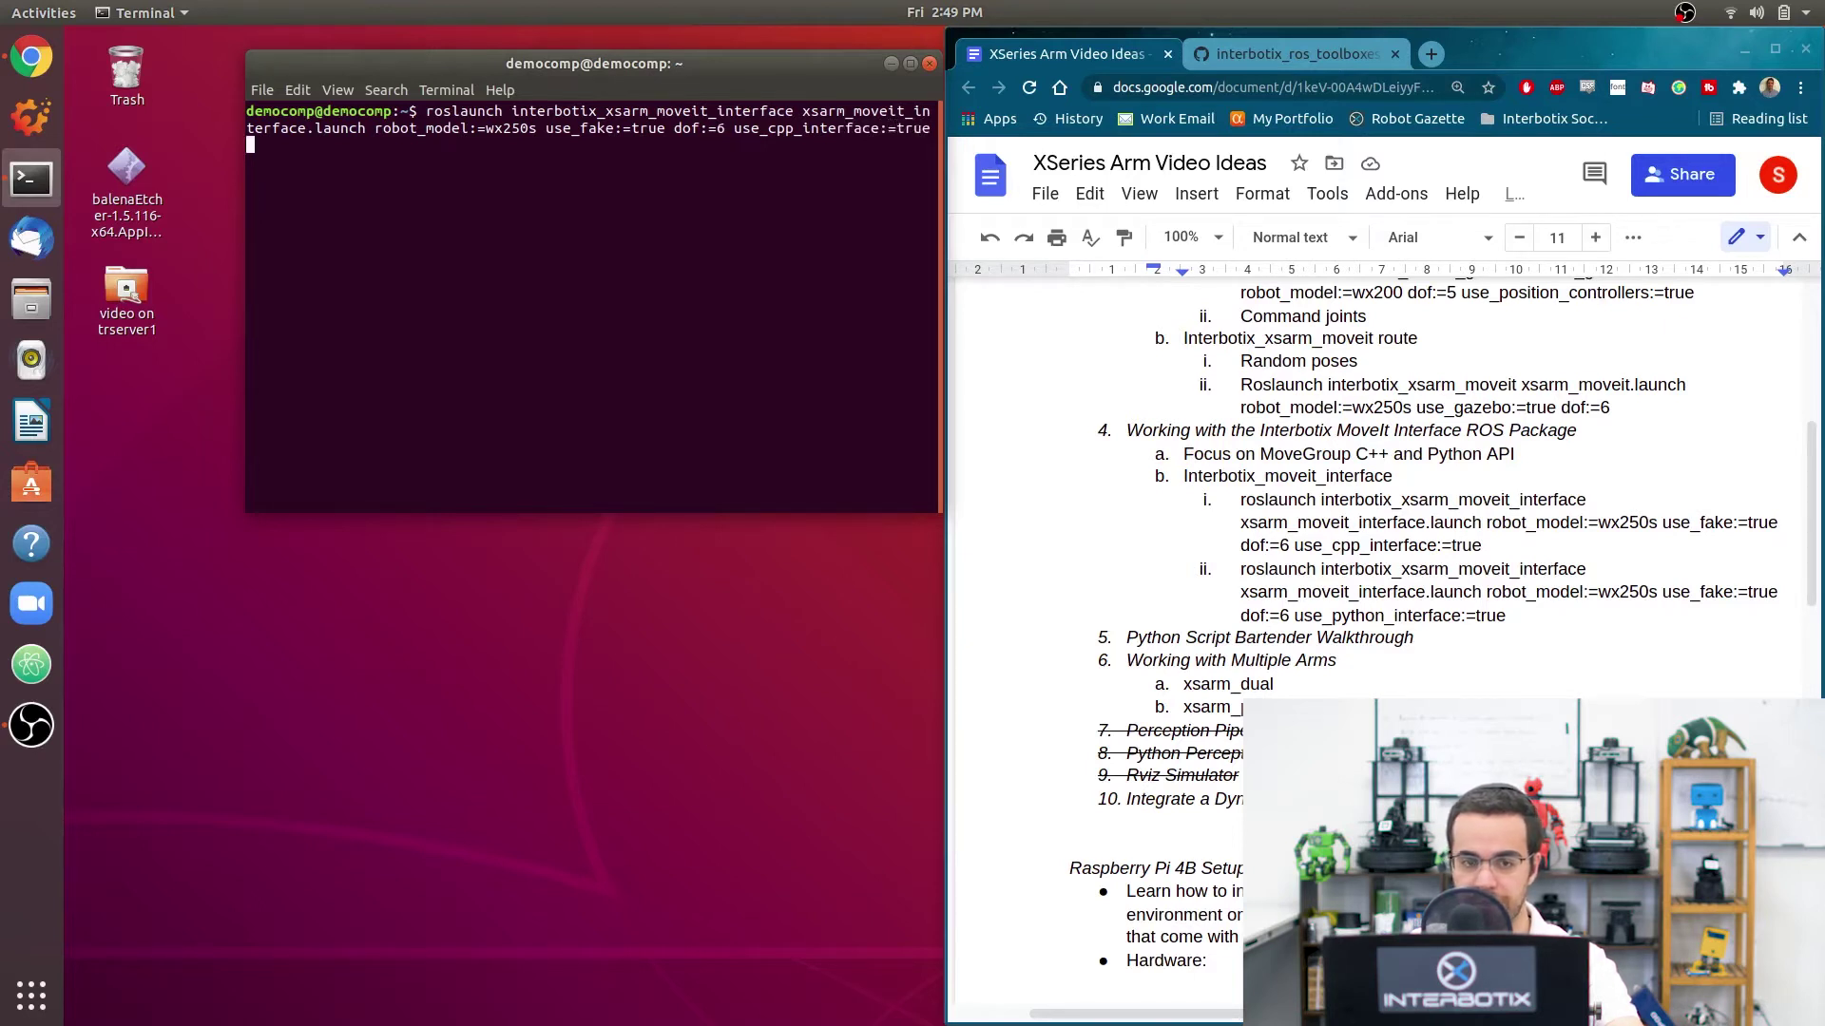
key("Return")
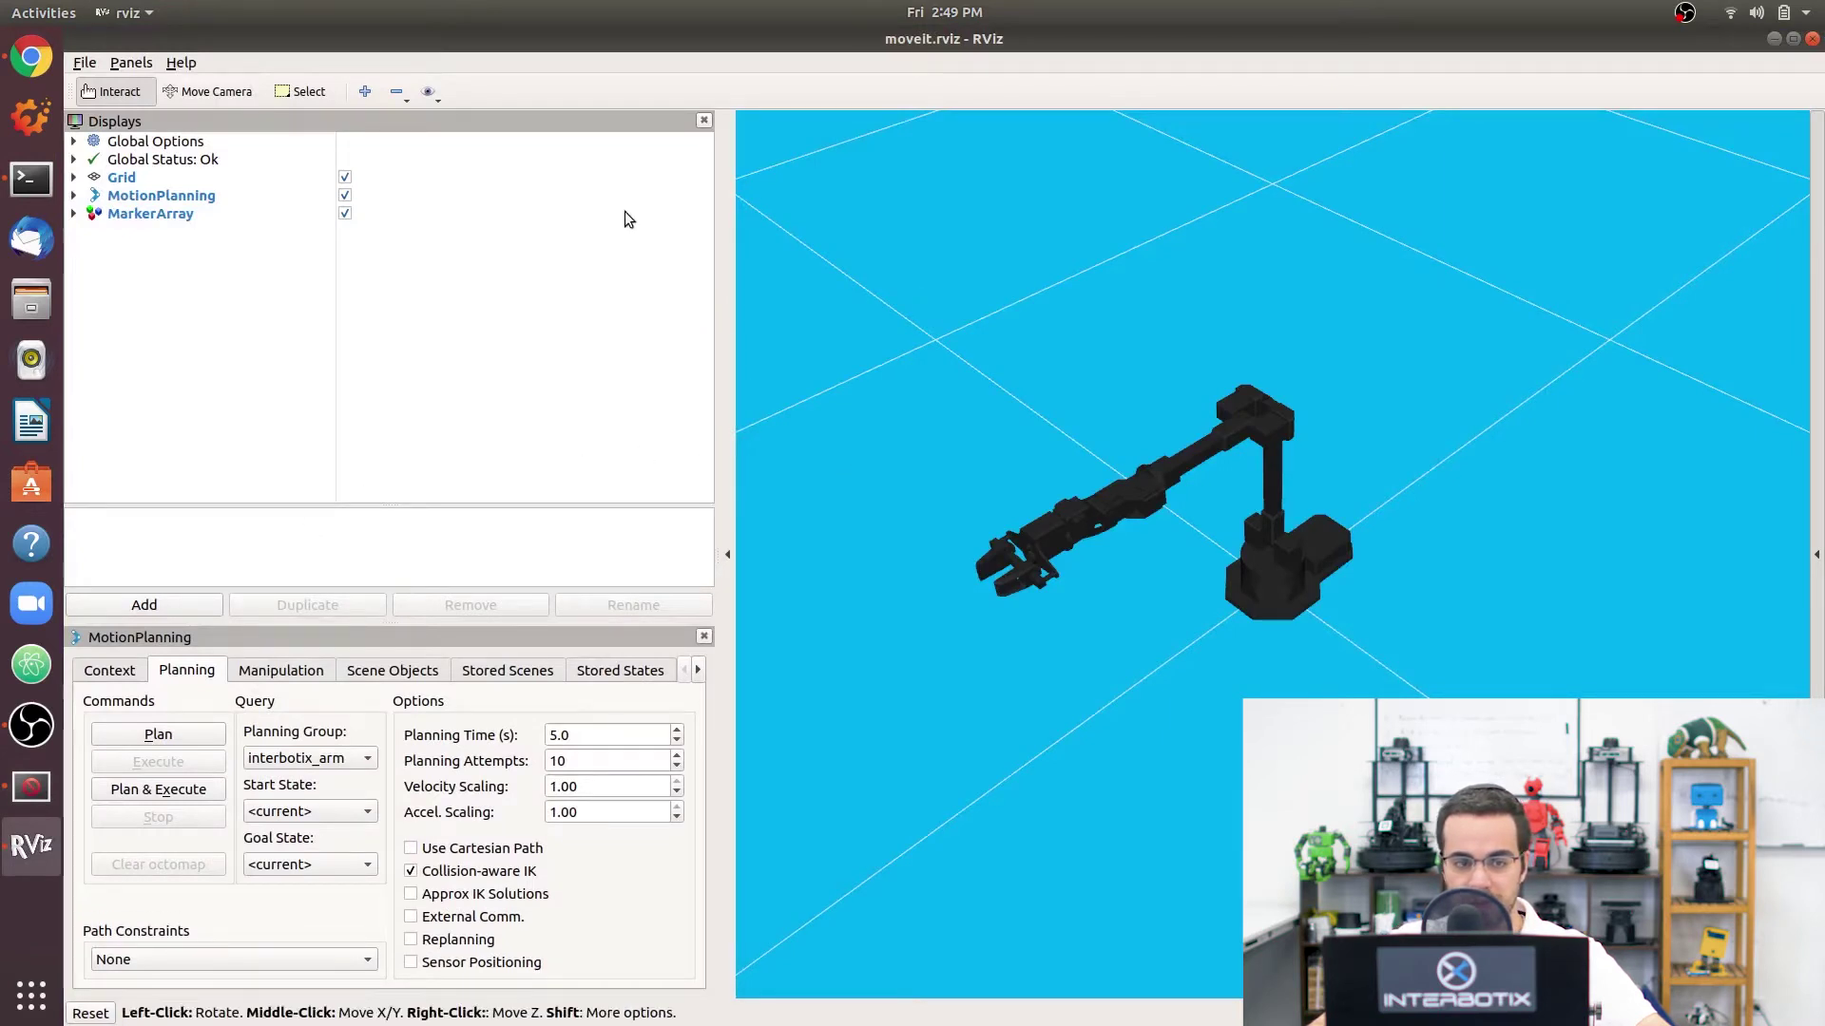
Step: Place the moveit_interface_gui pose-planning window over the RViz viewport showing the arm
left_click(39, 805)
left_click_drag(515, 526, 1366, 108)
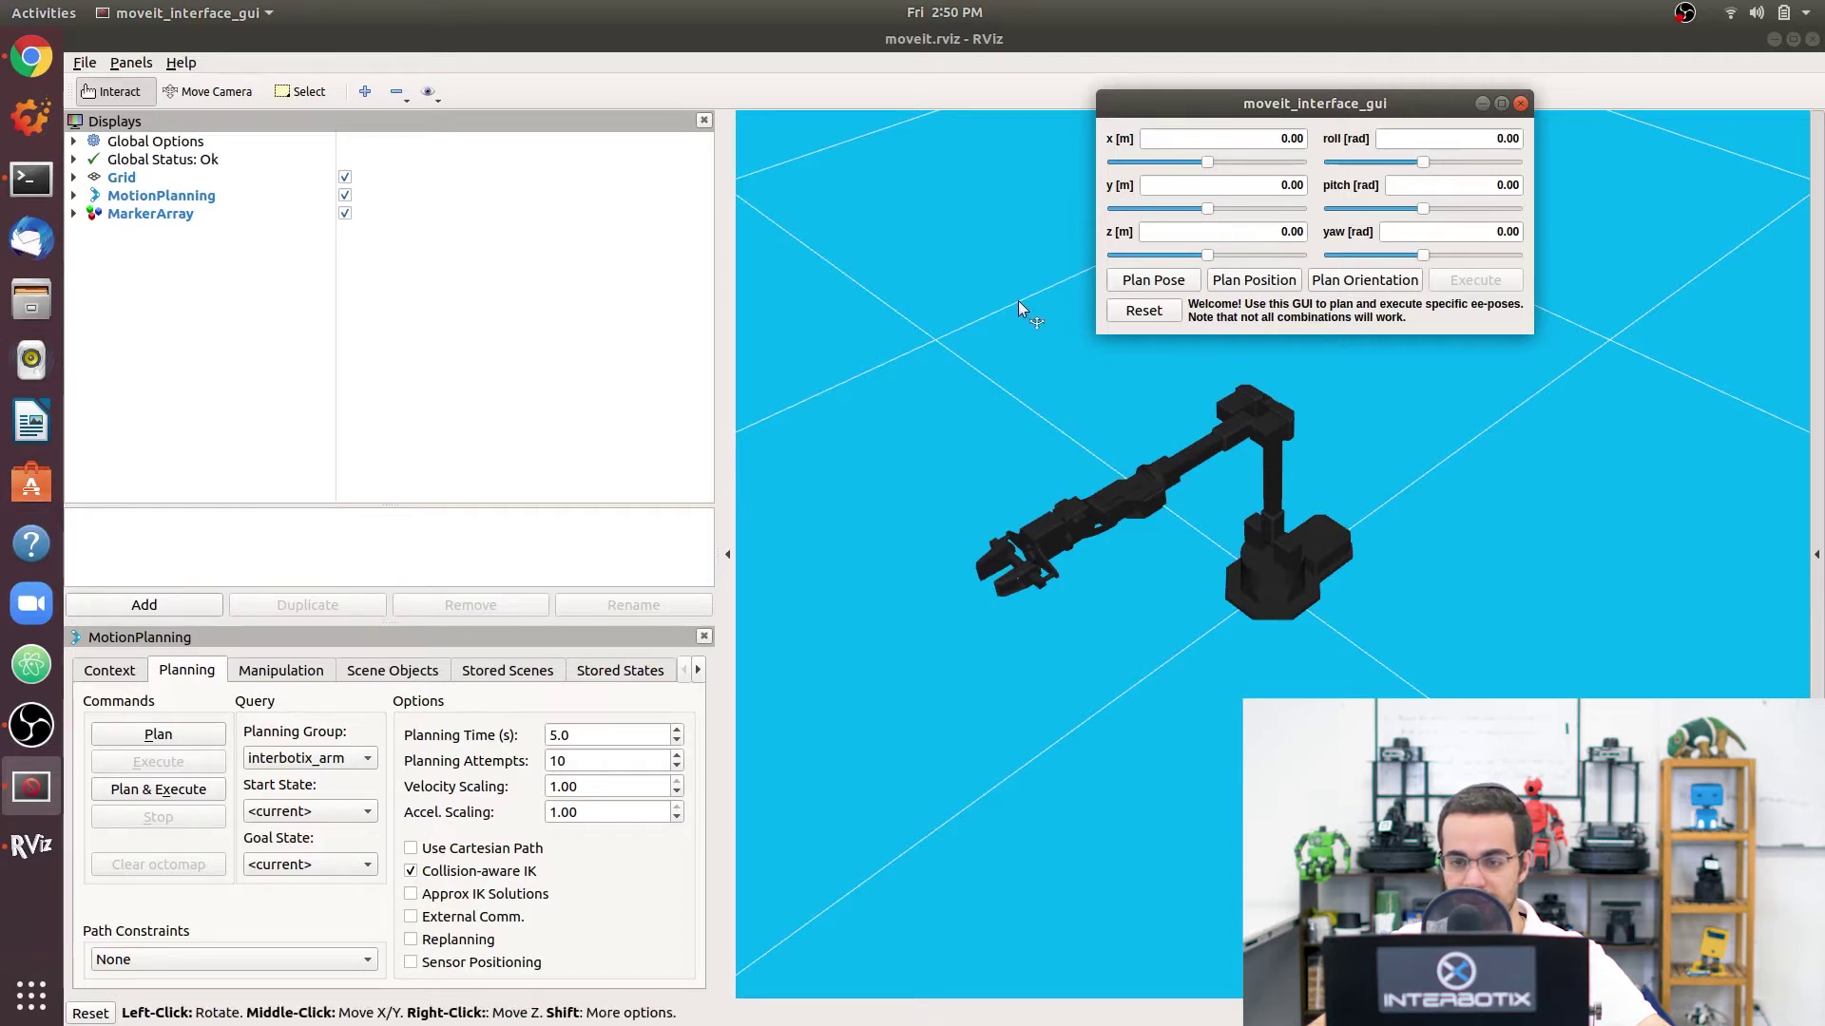
left_click(31, 57)
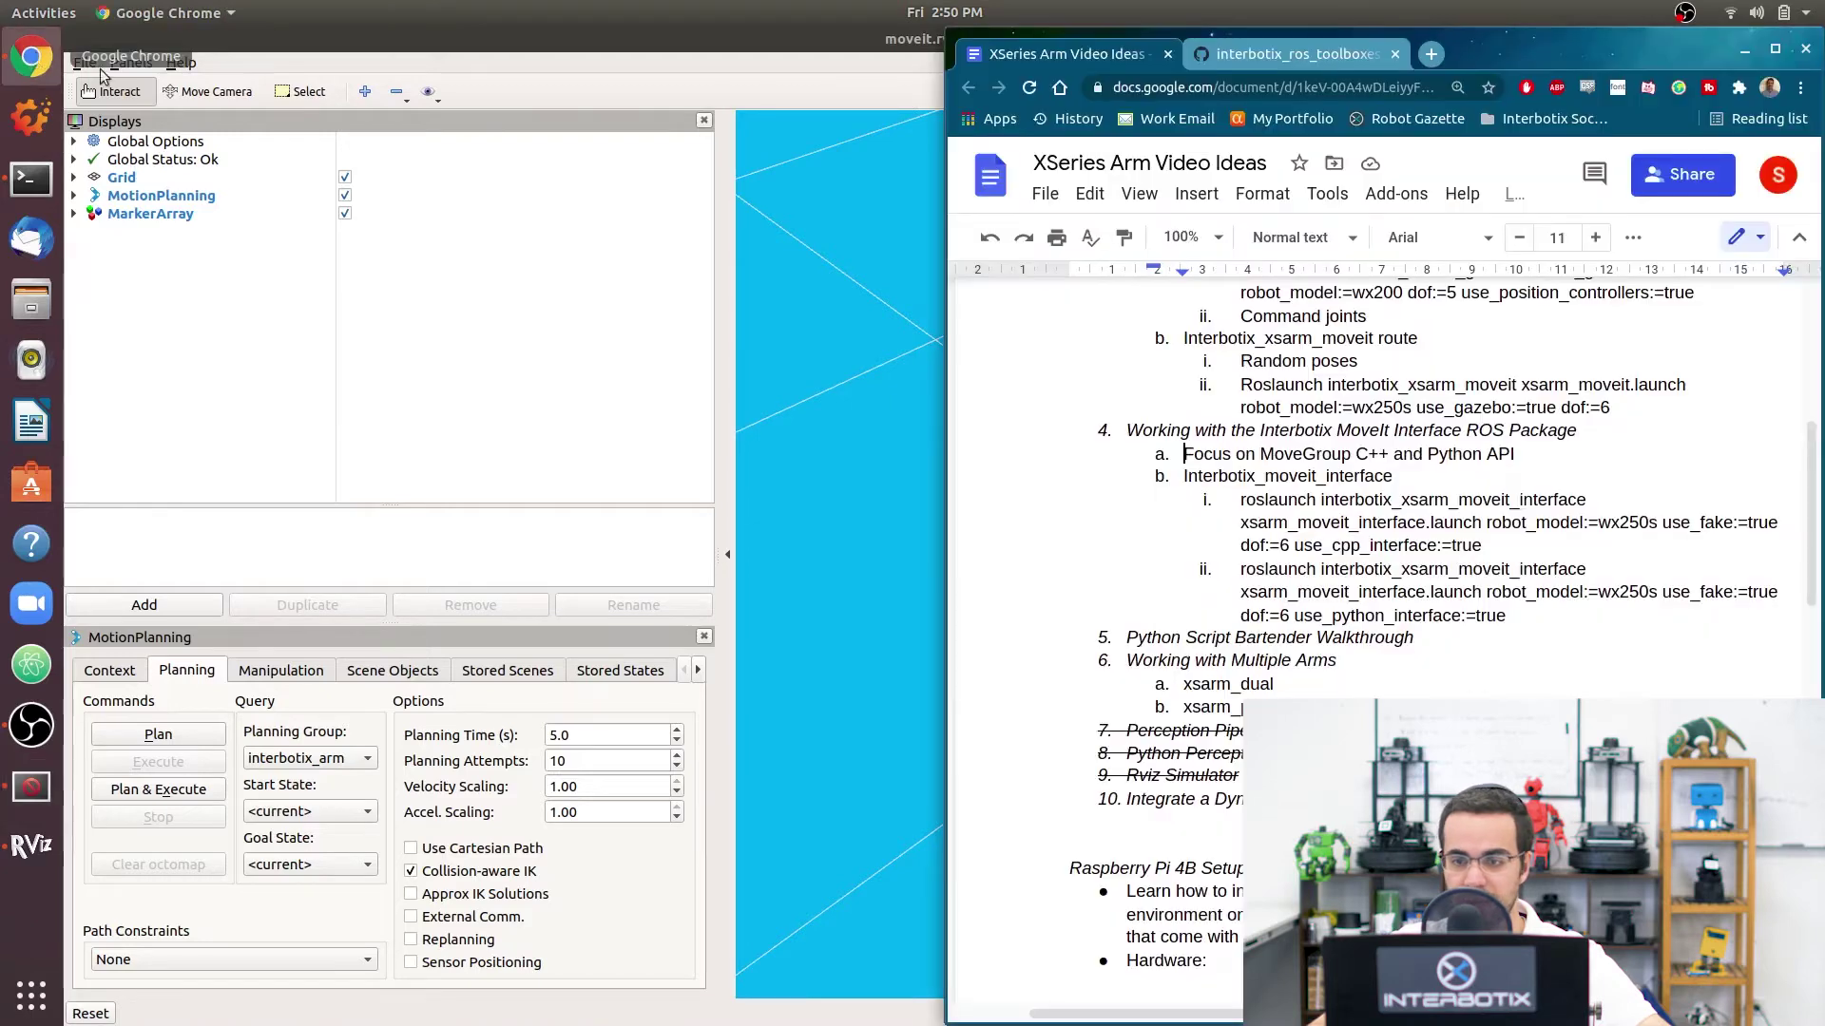
Step: Open moveit_interface_obj.cpp on GitHub and highlight the moveit_plan_ee_pose function and related names
left_click(1264, 55)
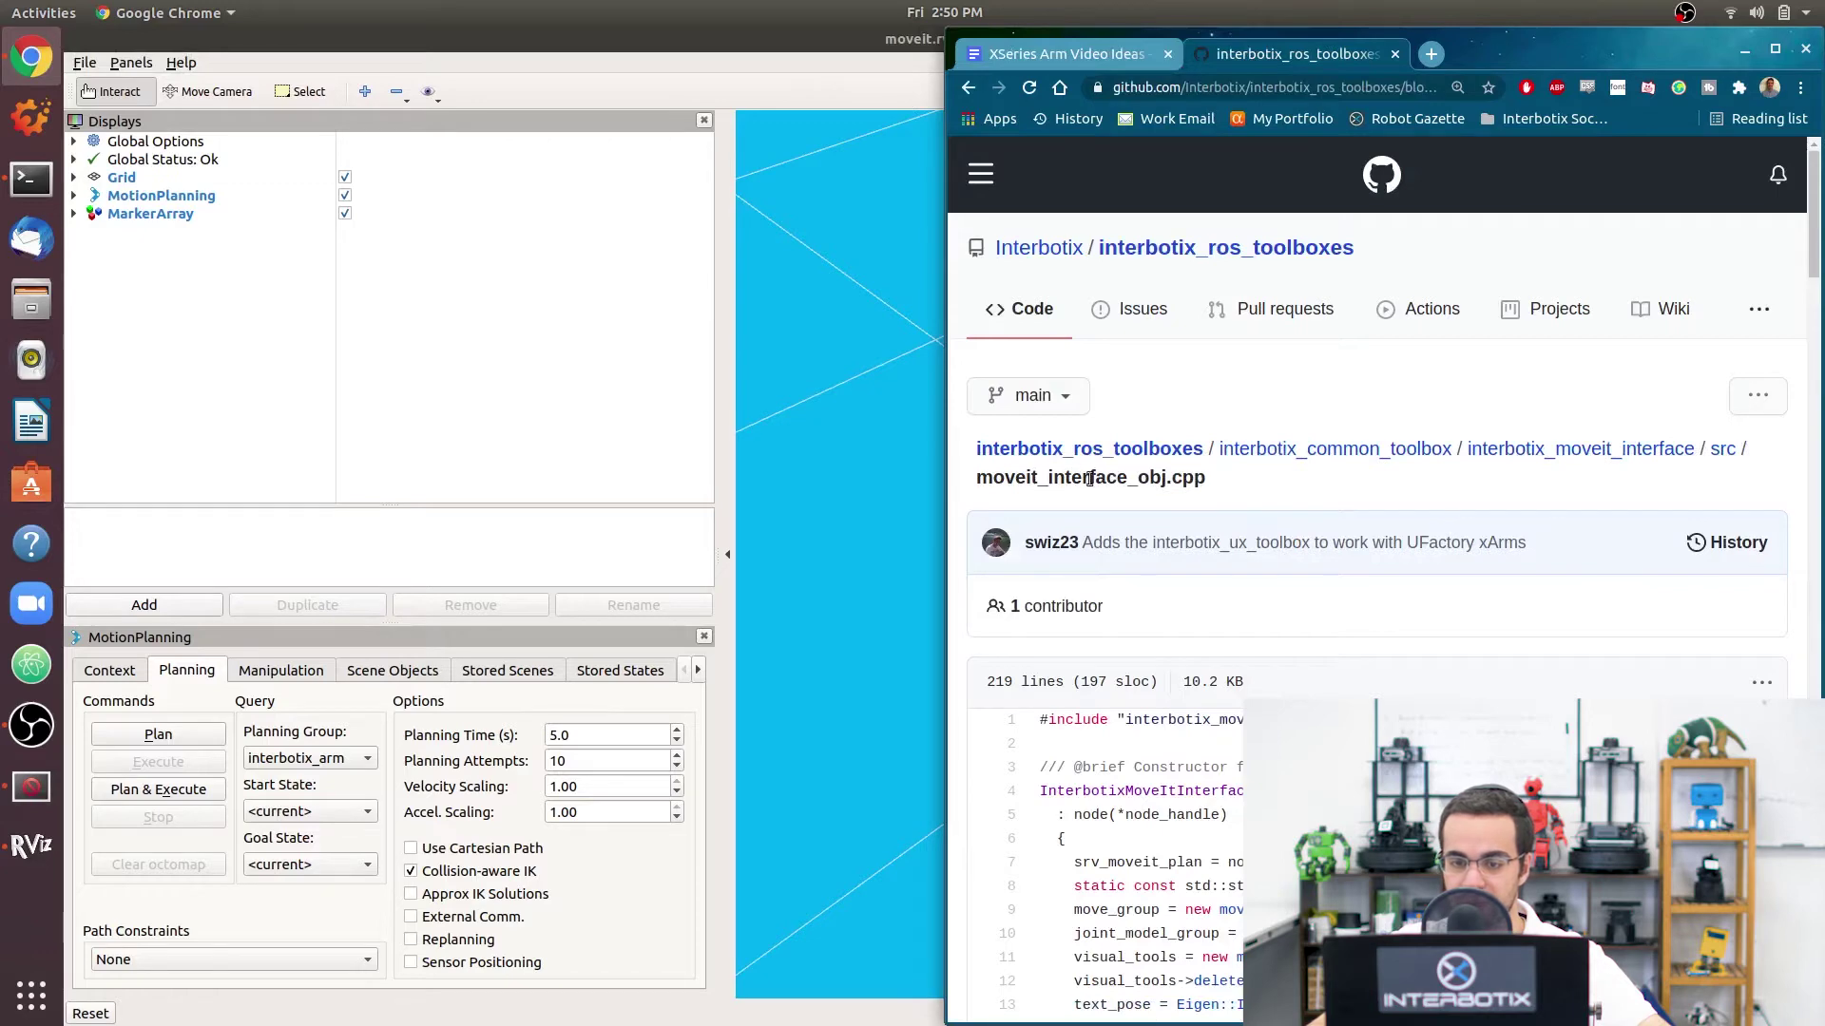
left_click_drag(1817, 241, 1792, 415)
scroll(1777, 423, "down", 3)
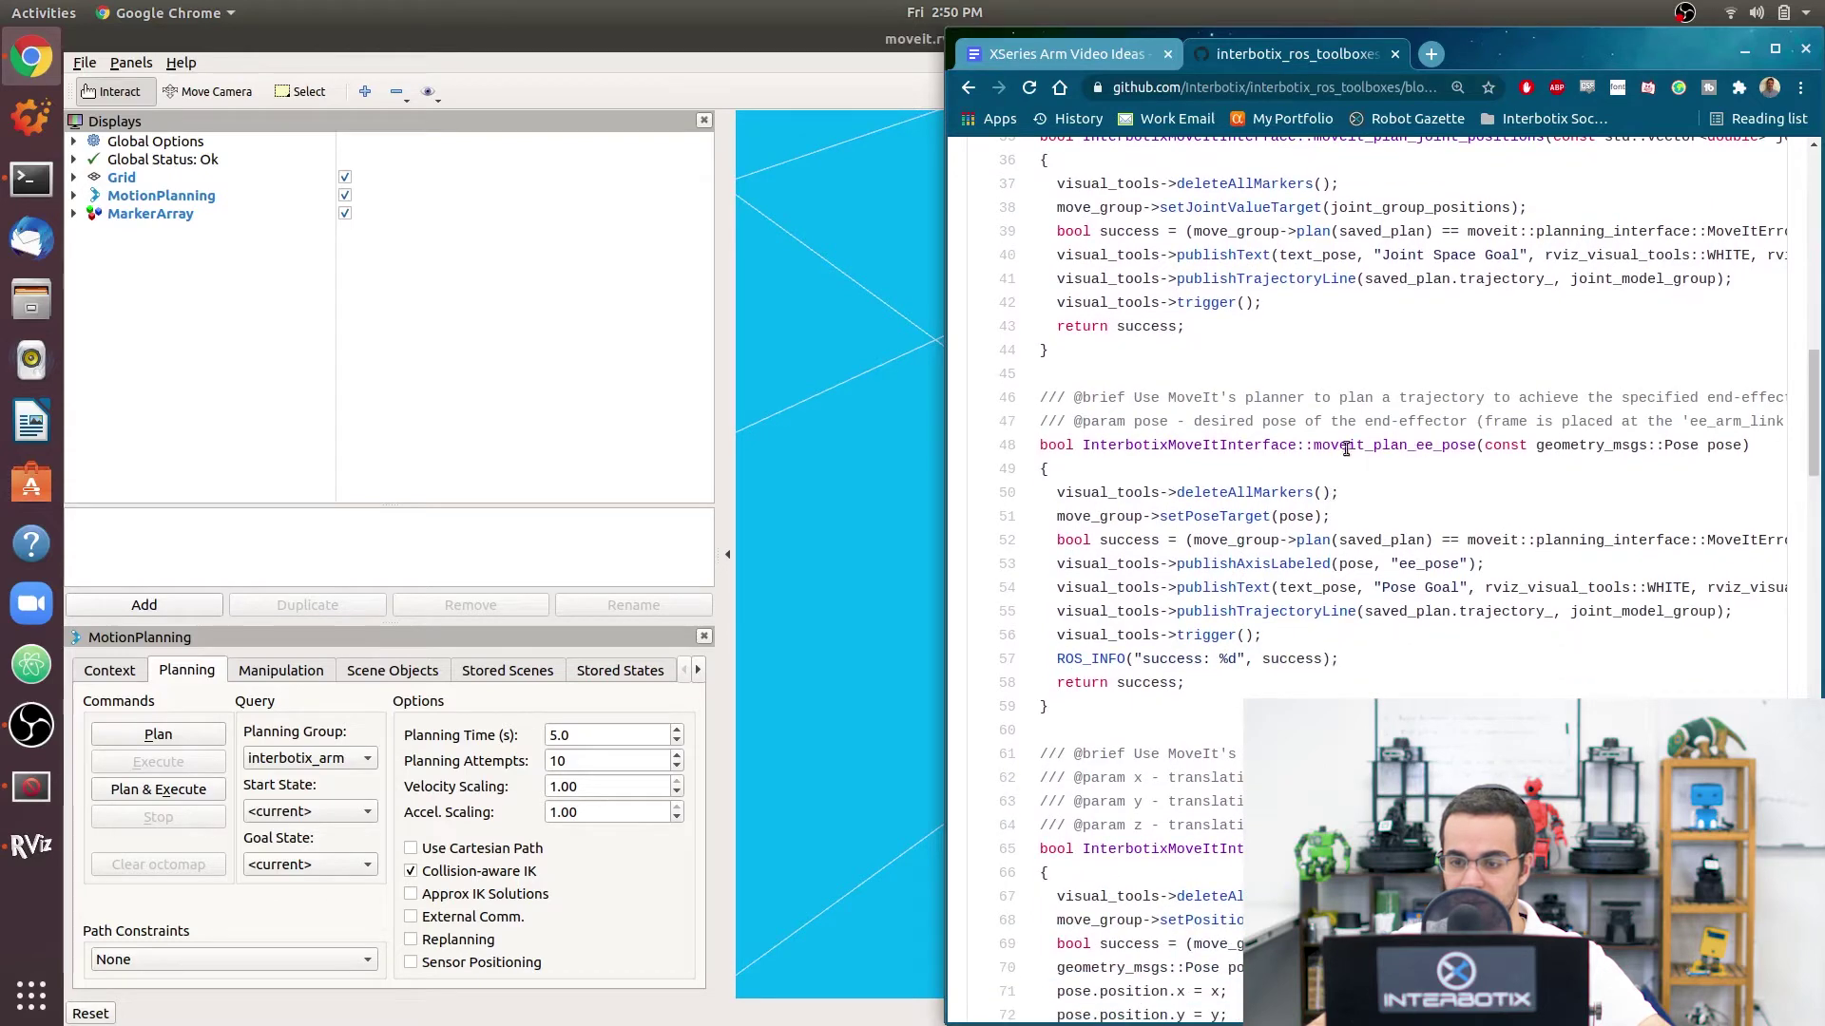
double_click(1346, 449)
left_click_drag(1813, 413, 1813, 498)
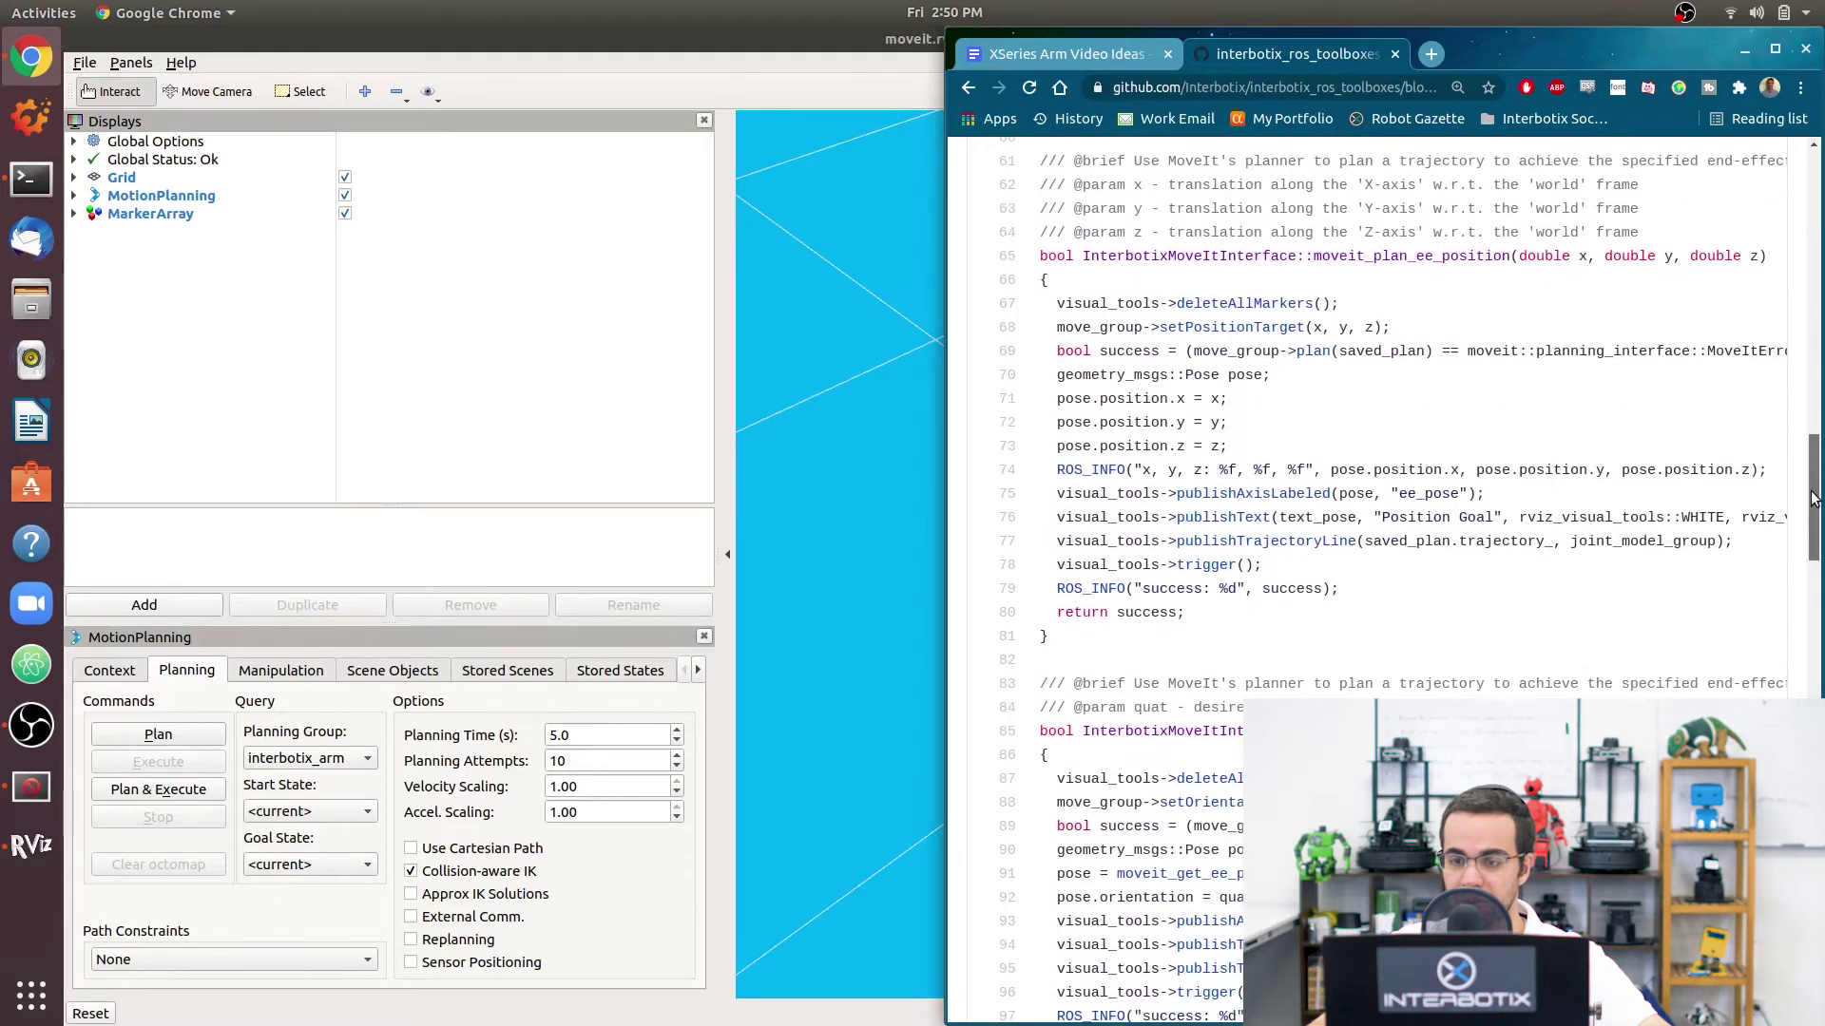
left_click_drag(1389, 258, 1485, 258)
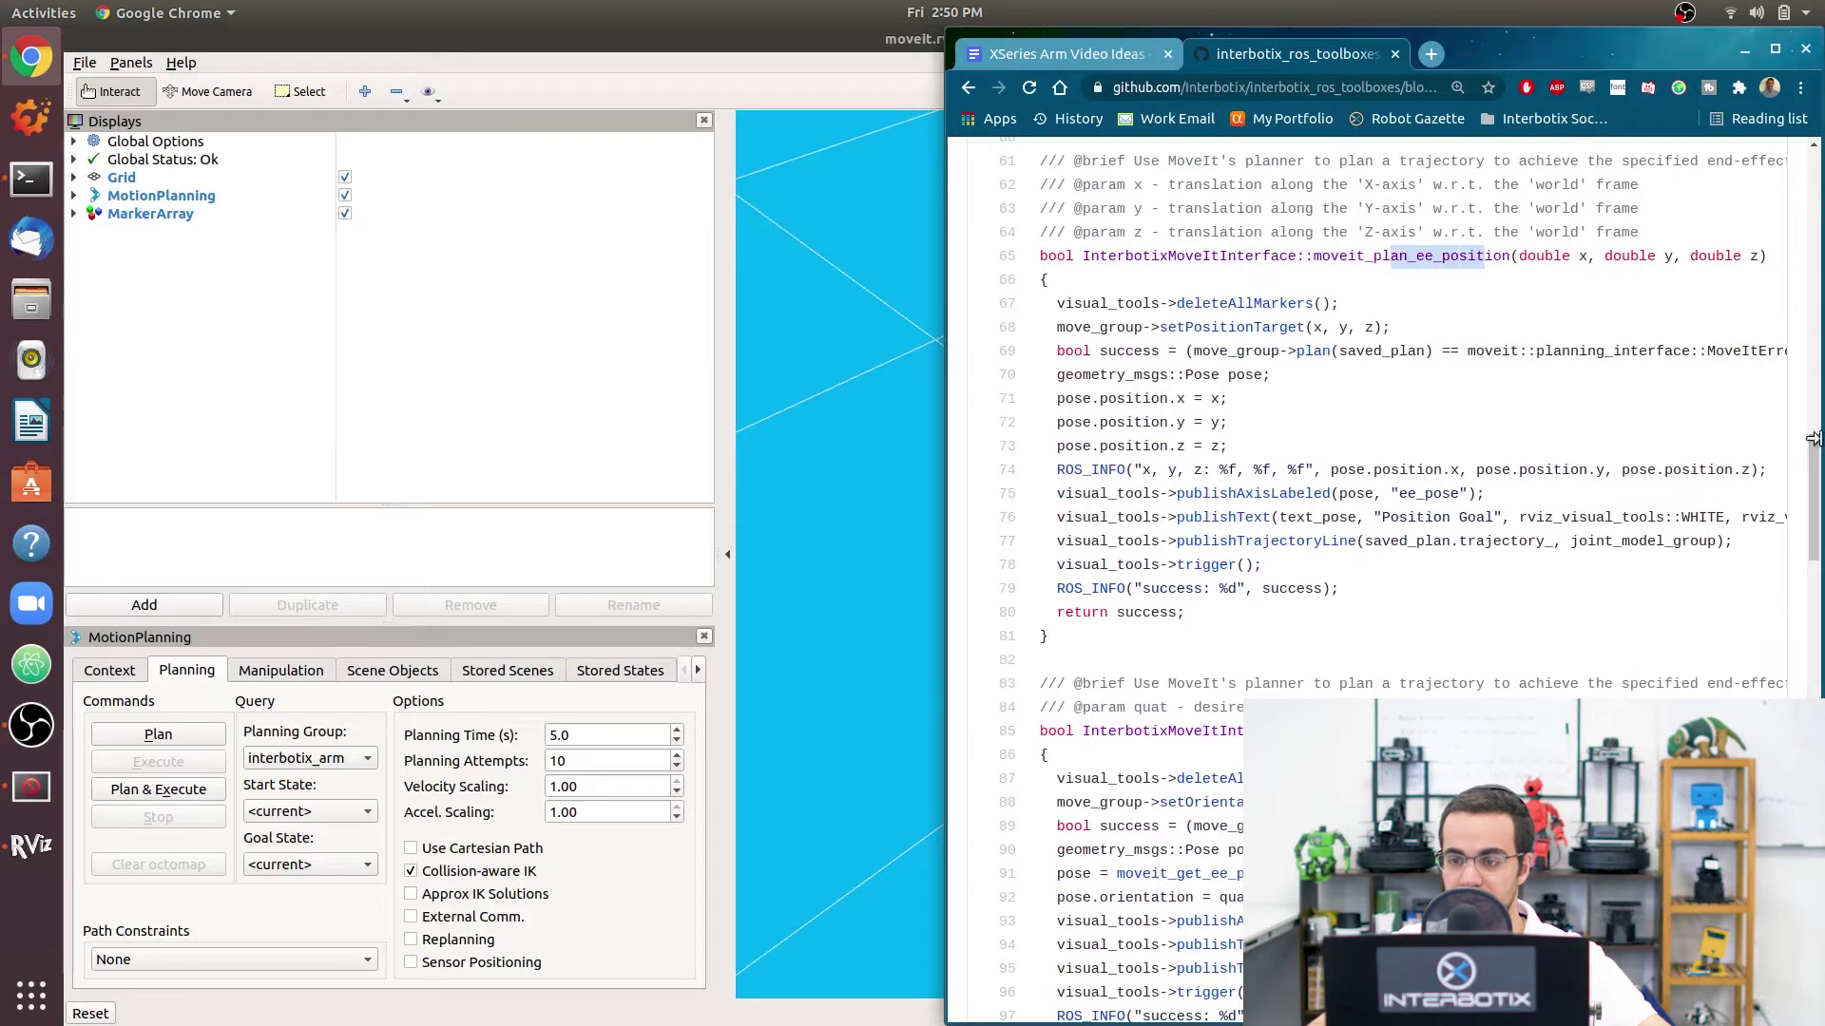
left_click_drag(1813, 448, 1814, 467)
left_click_drag(1365, 591, 1503, 591)
Step: Scroll further down the file and highlight the moveit_execute_plan function name
scroll(1815, 540, "down", 5)
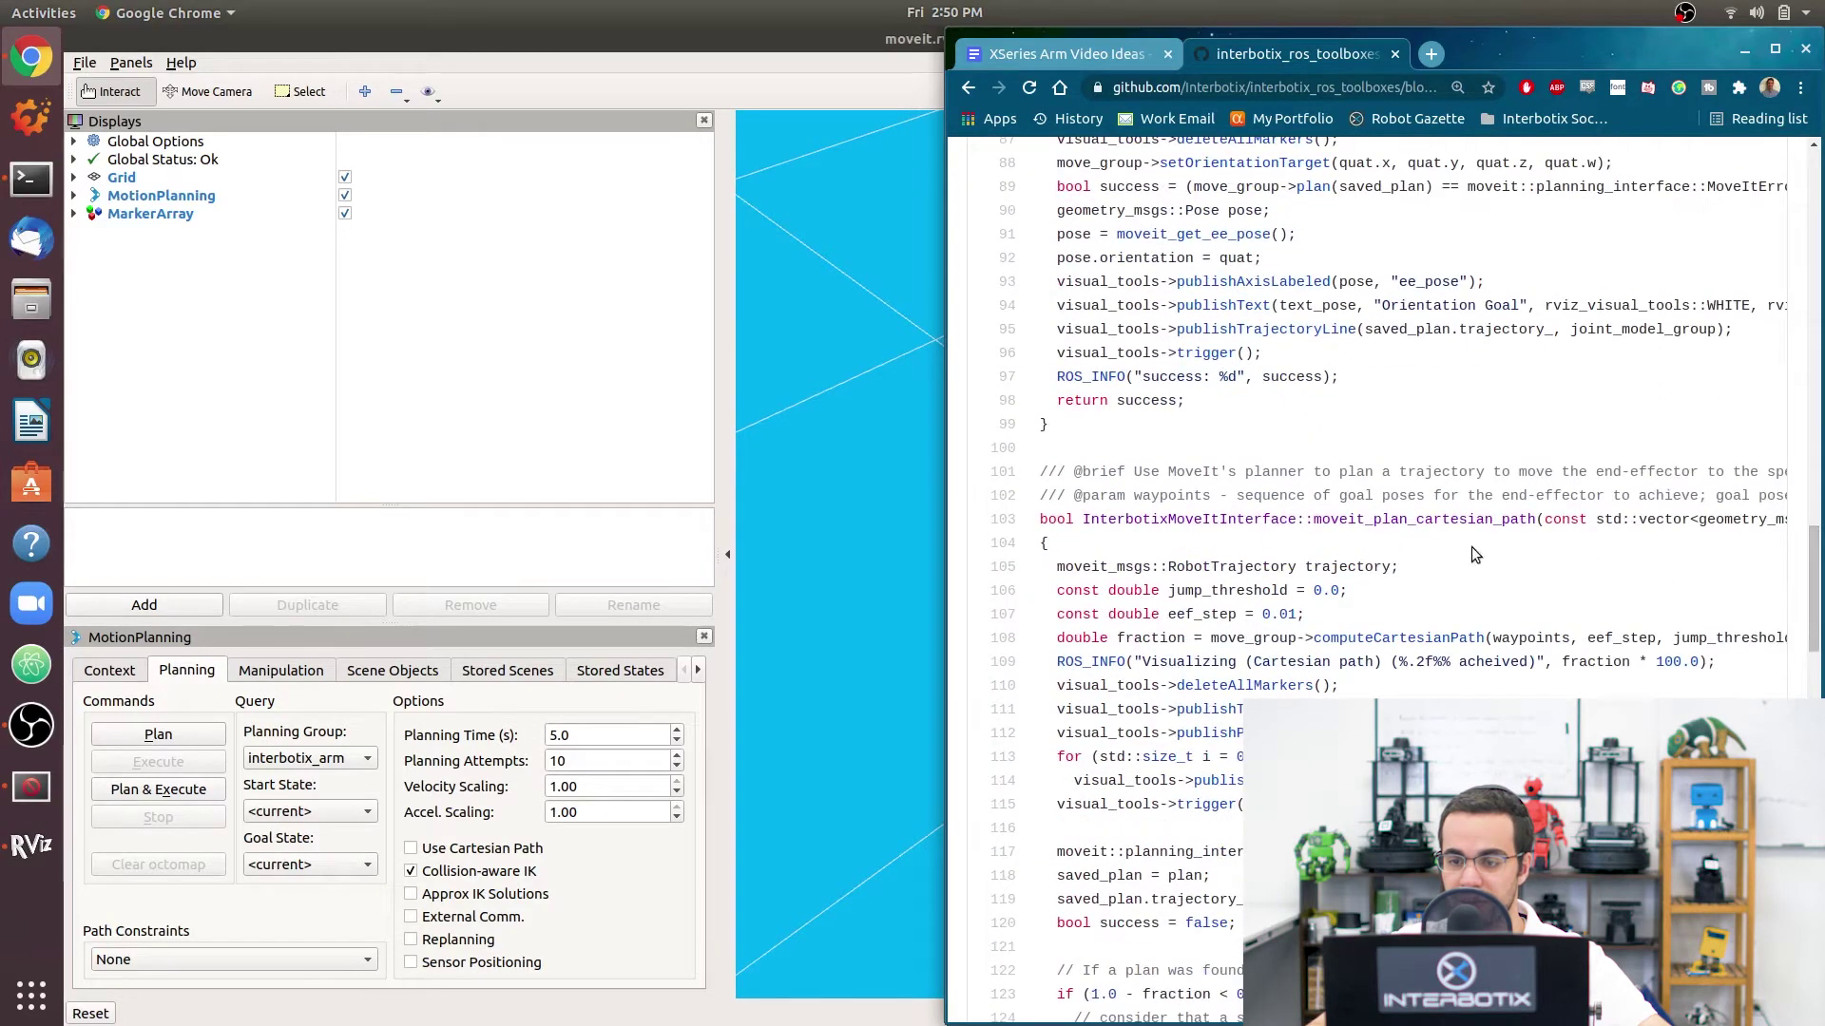
scroll(1811, 608, "down", 2)
scroll(1811, 608, "down", 4)
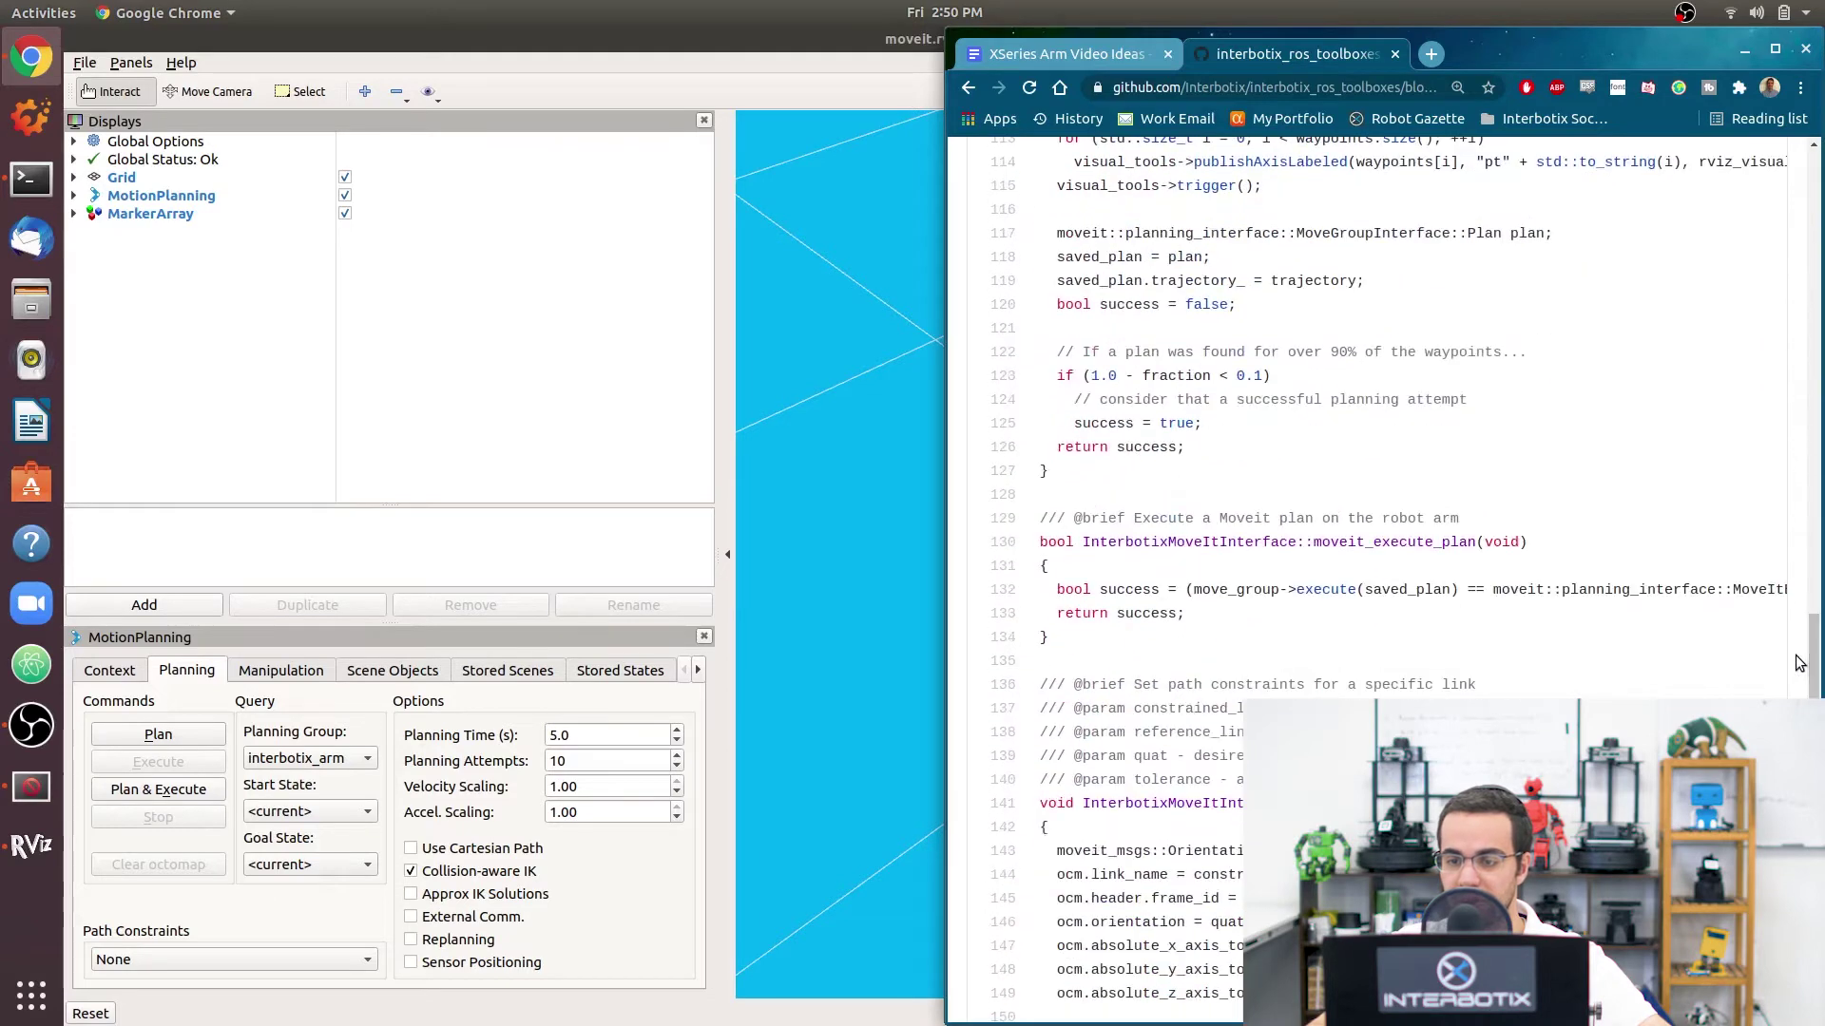
left_click_drag(1321, 542, 1475, 544)
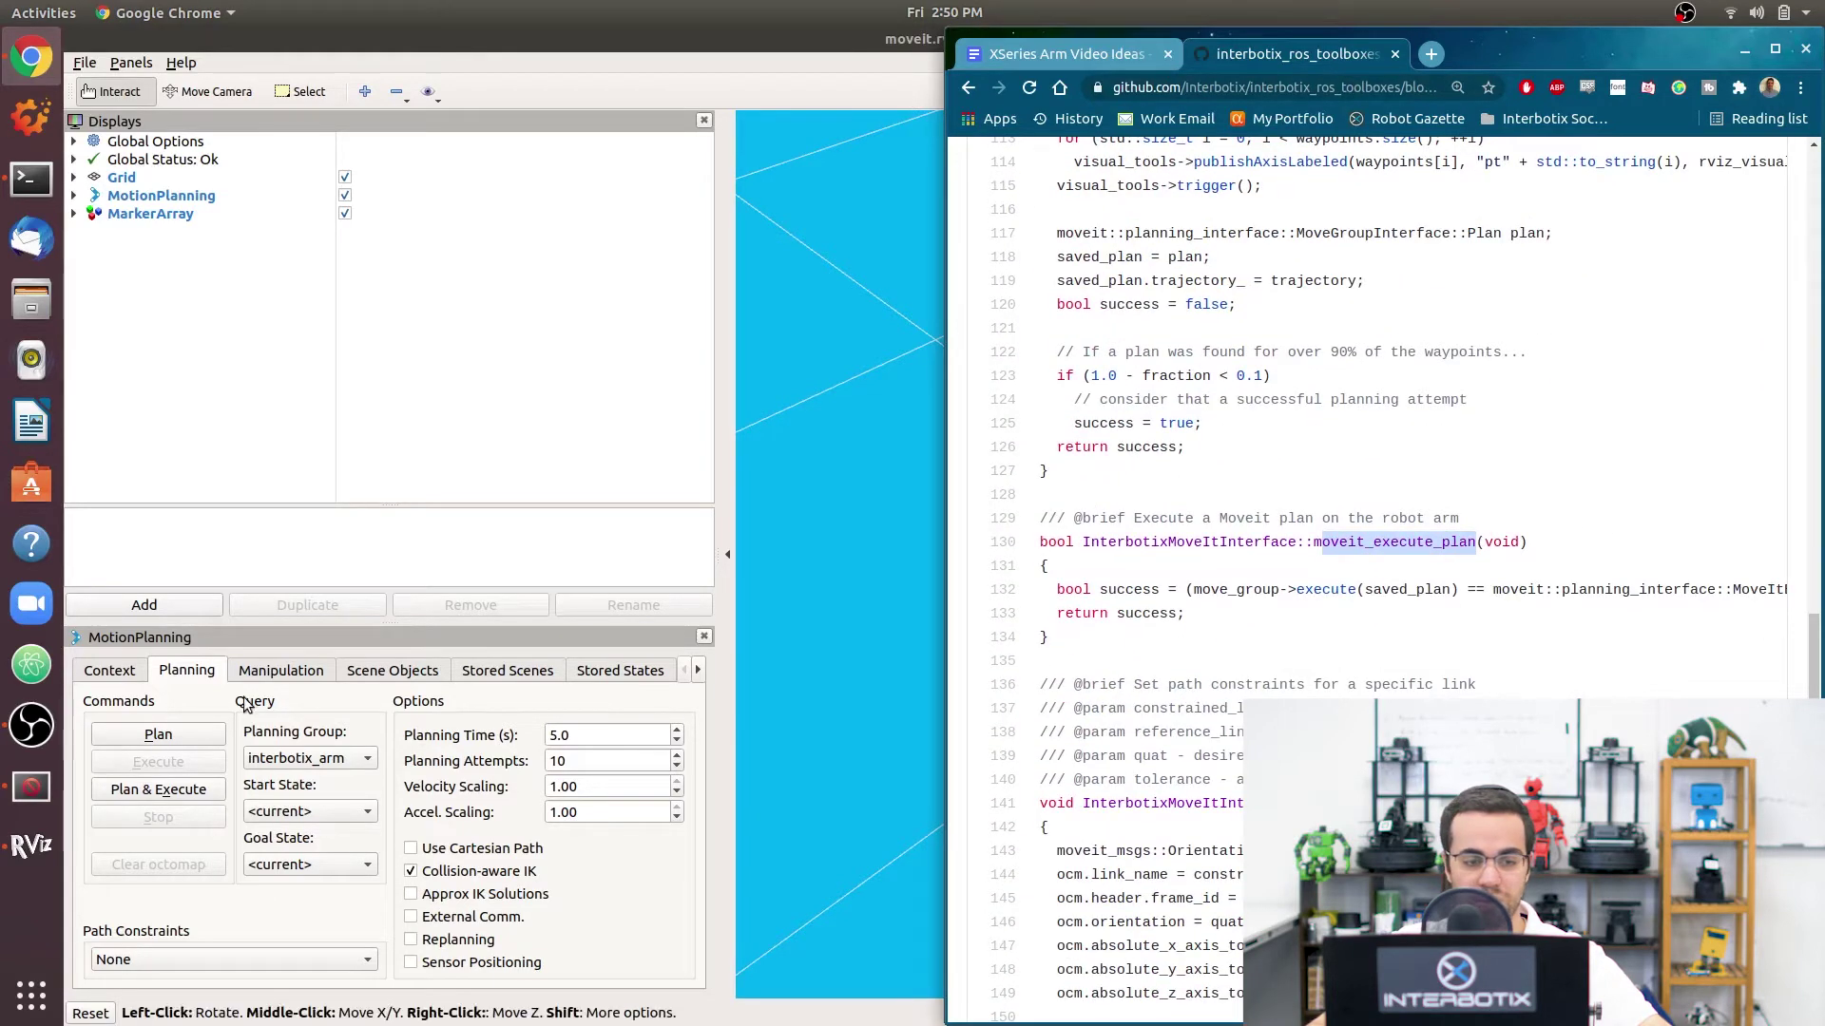
left_click(1746, 55)
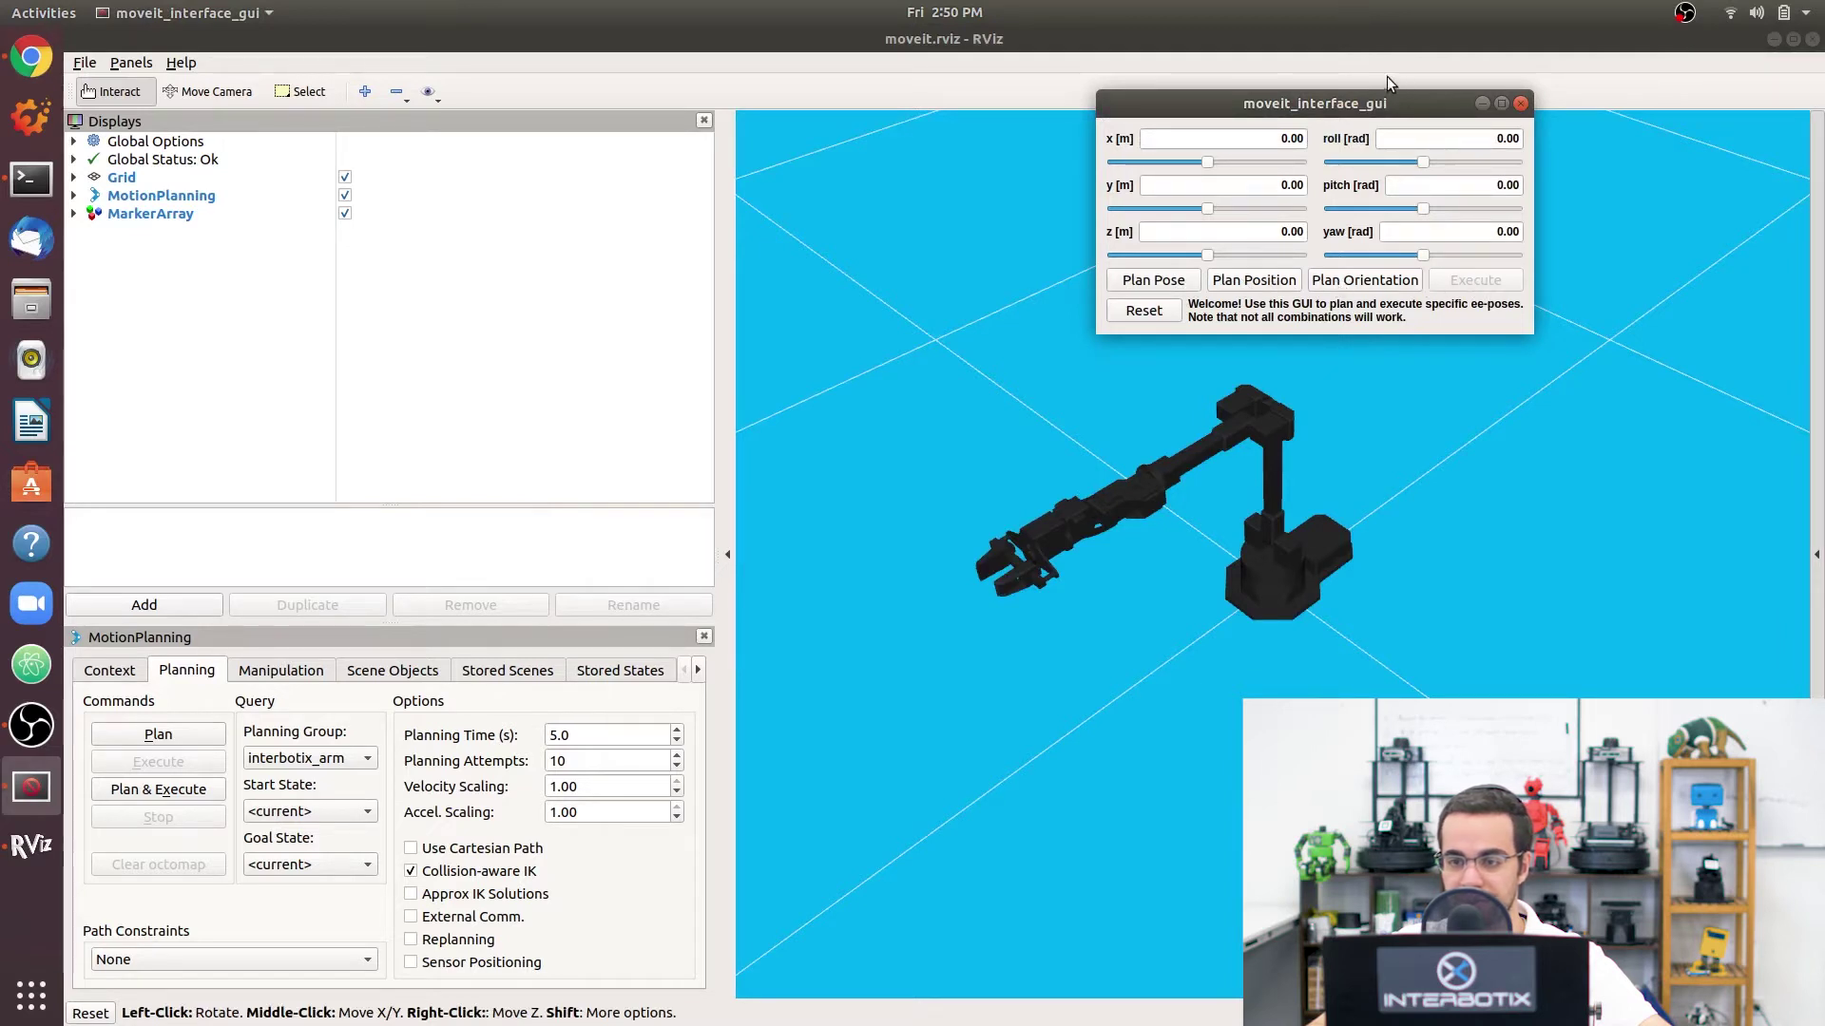
Step: Enter end-effector target x 0.2, y 0.2, z 0.3 in moveit_interface_gui and plan the pose
left_click_drag(1371, 105, 1072, 120)
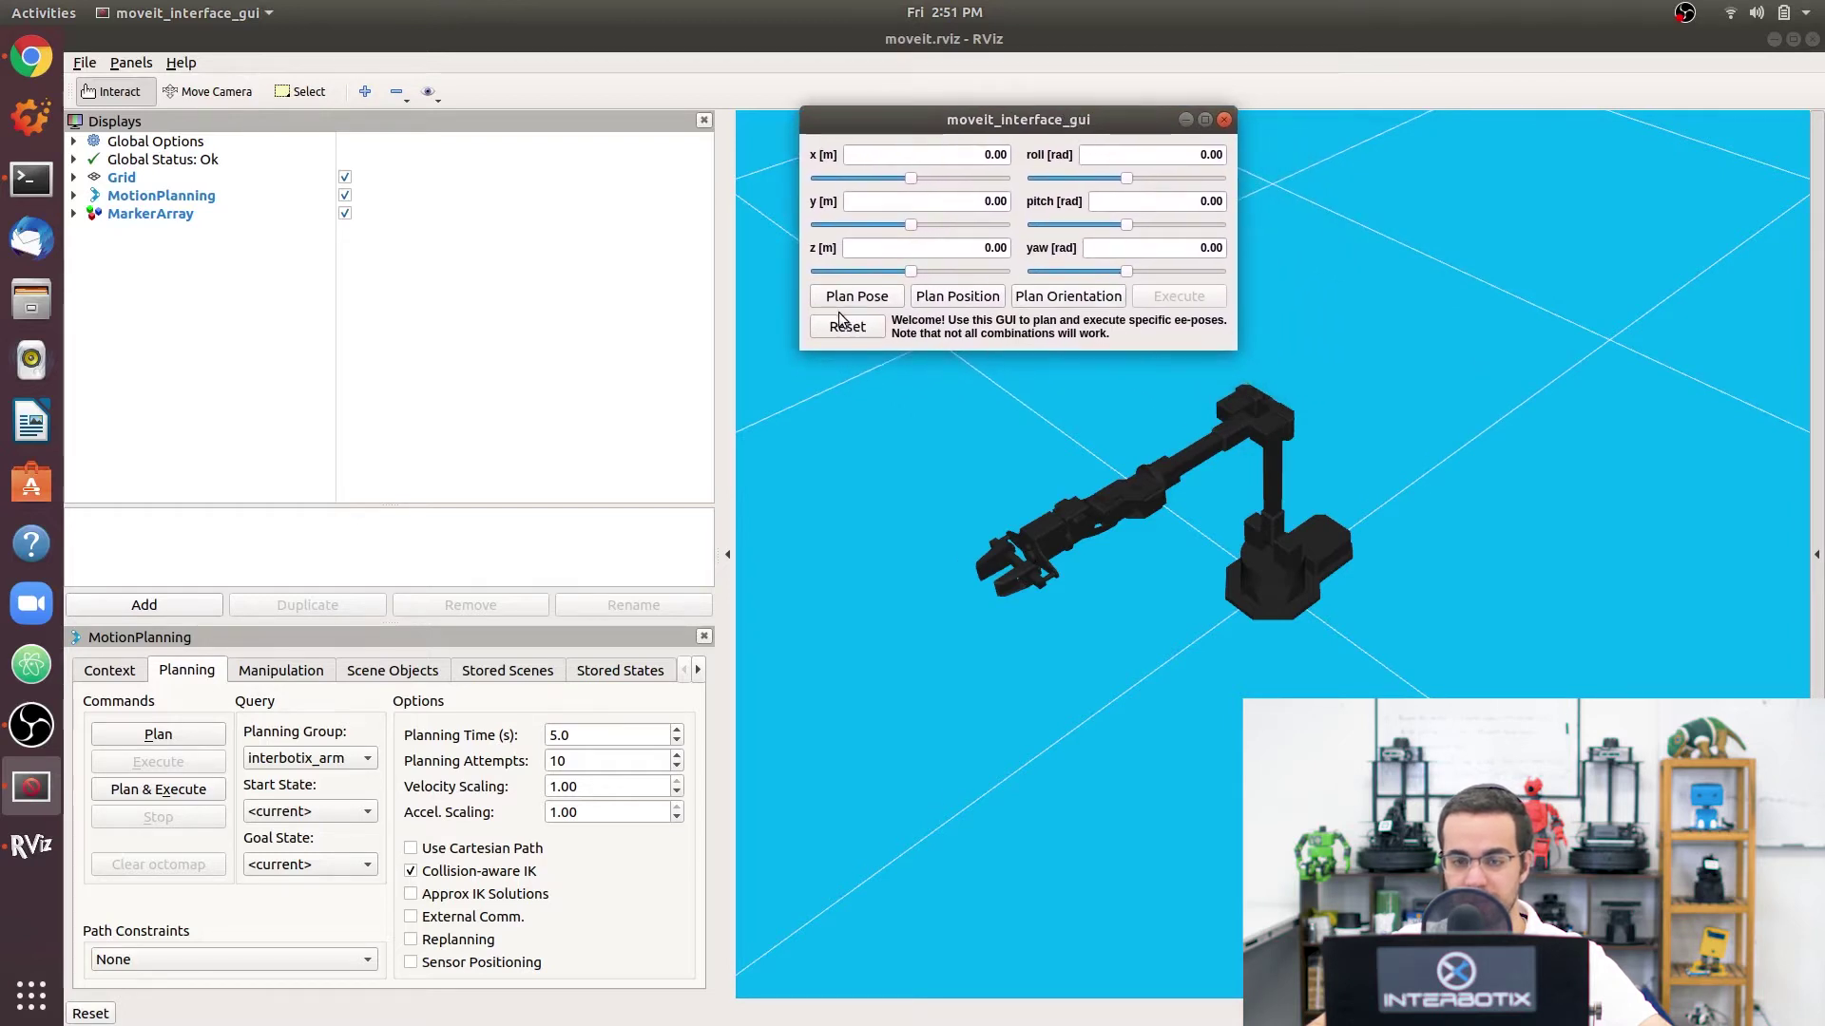
left_click_drag(961, 121, 984, 158)
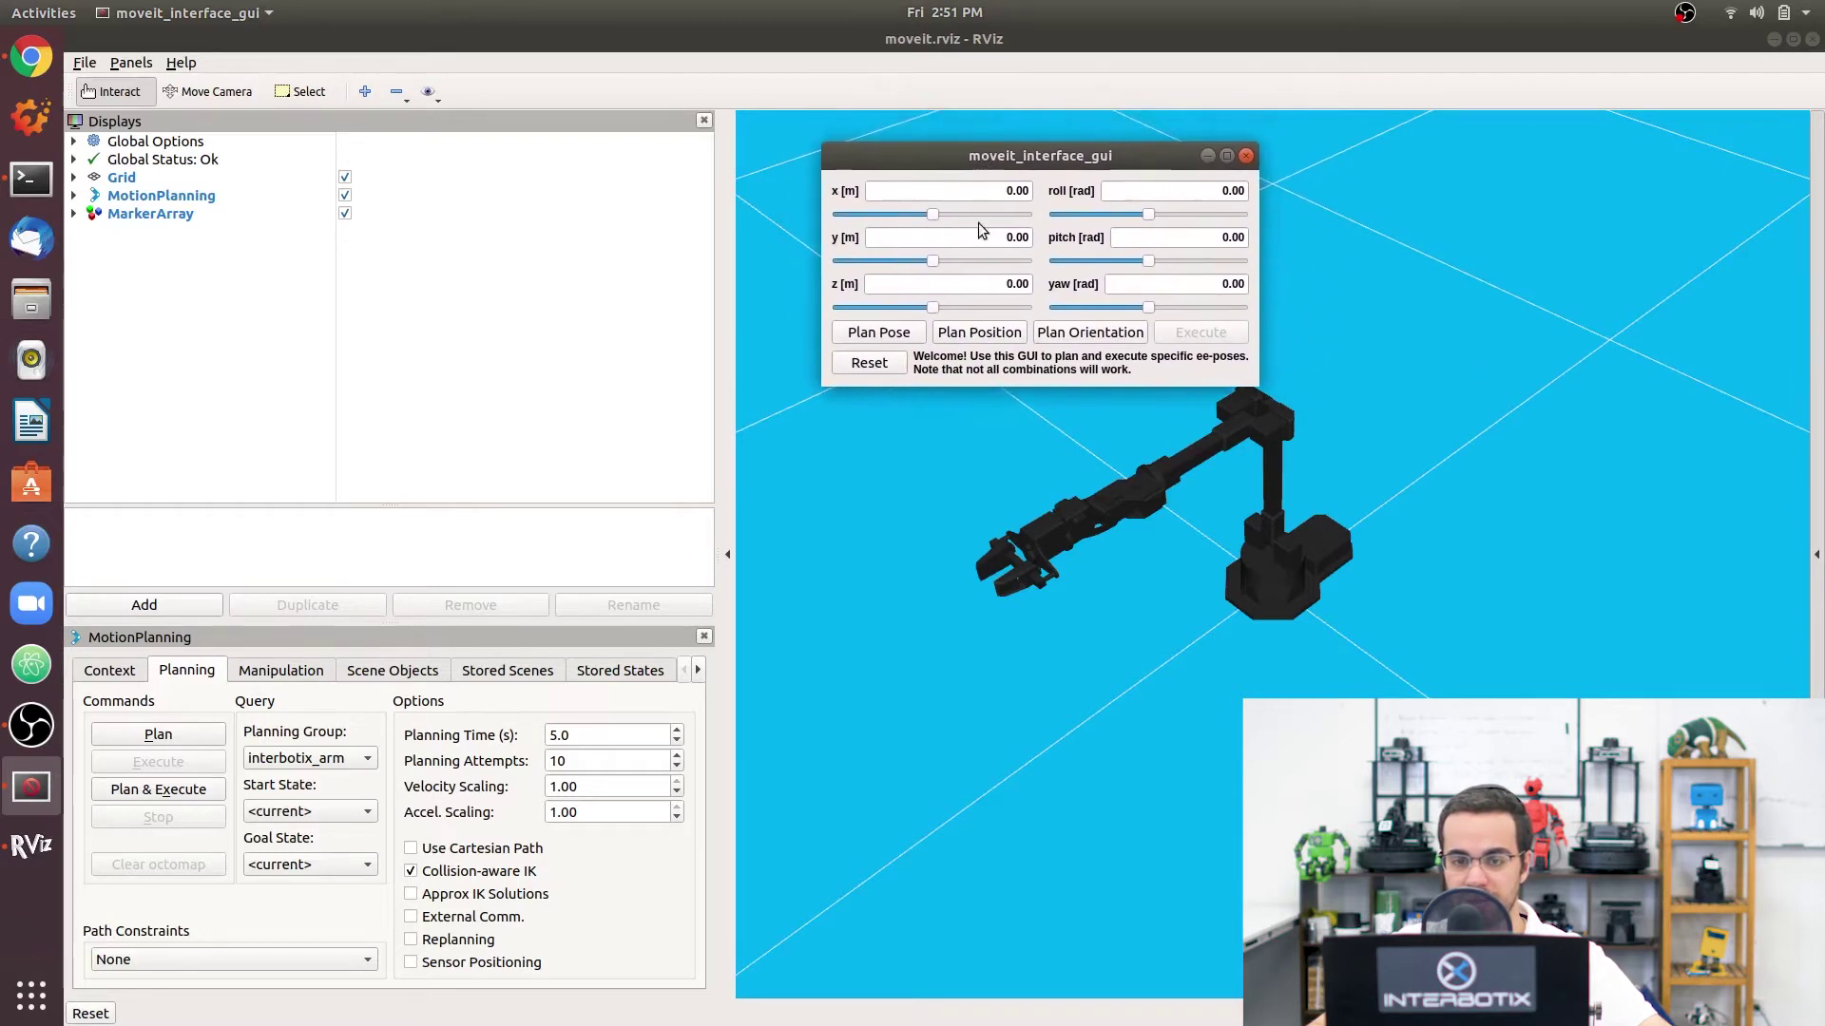
double_click(1007, 191)
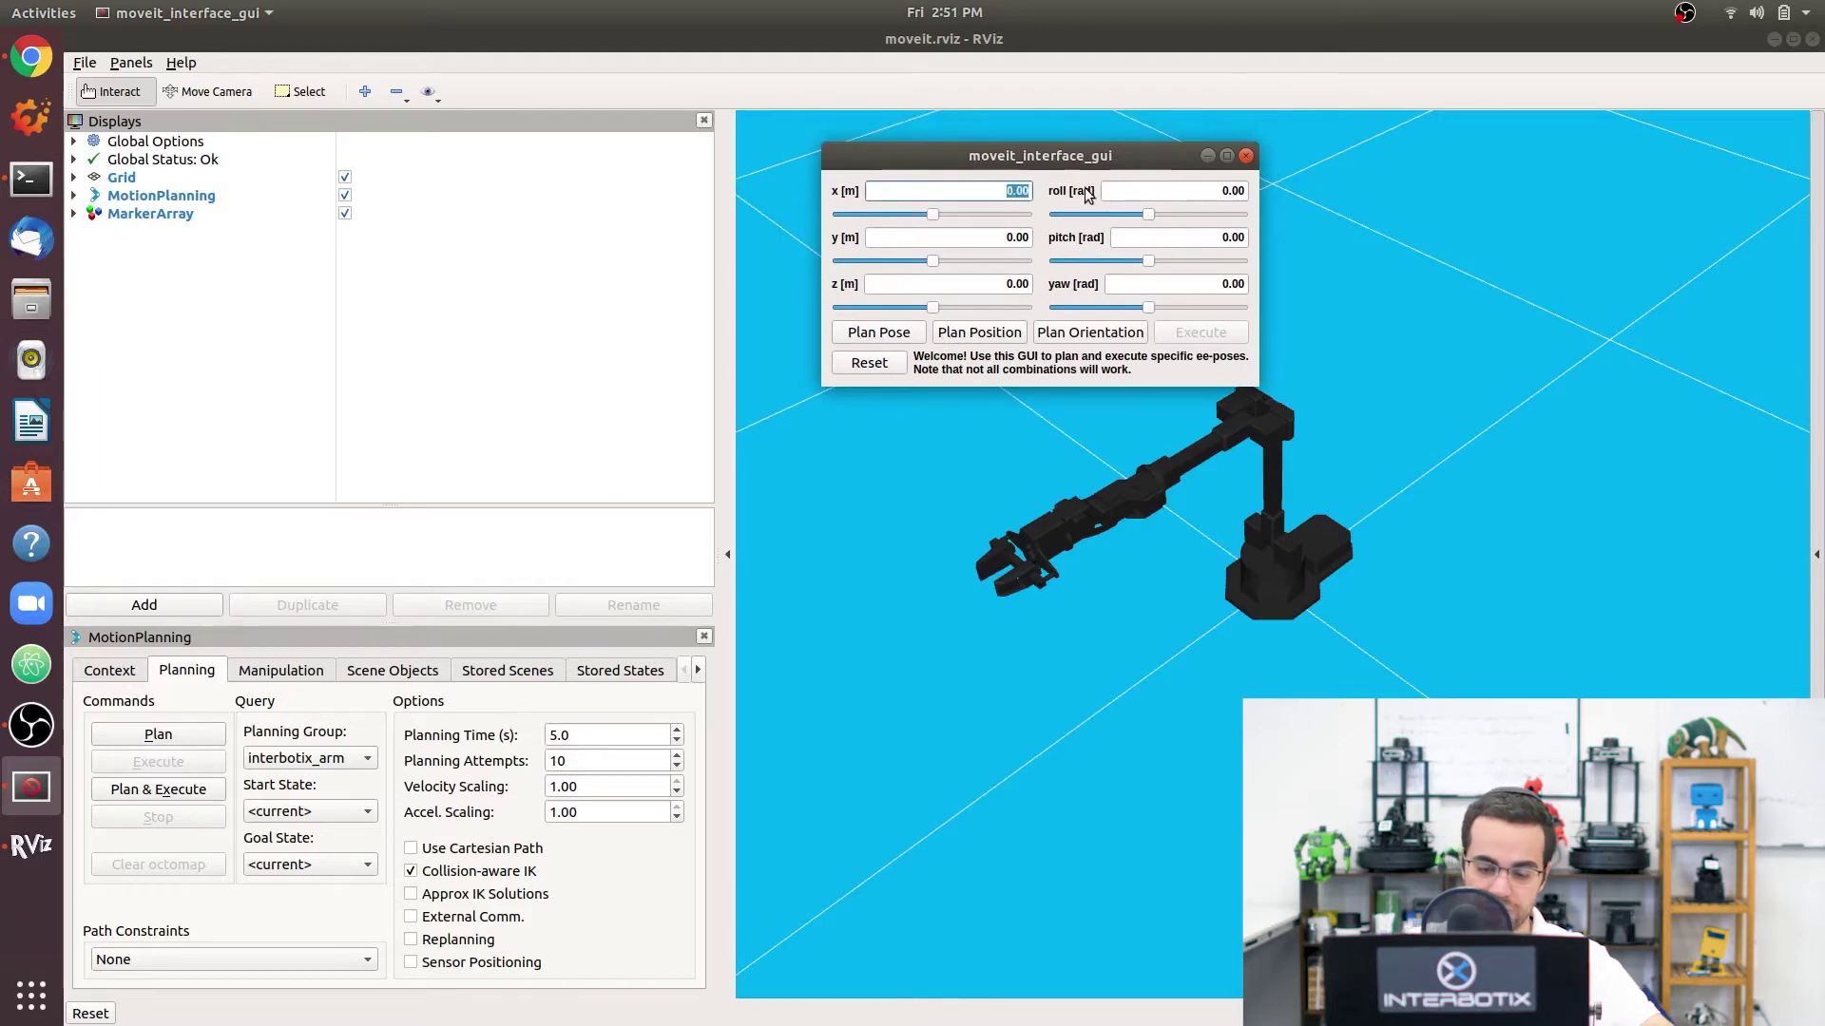
type("0.2")
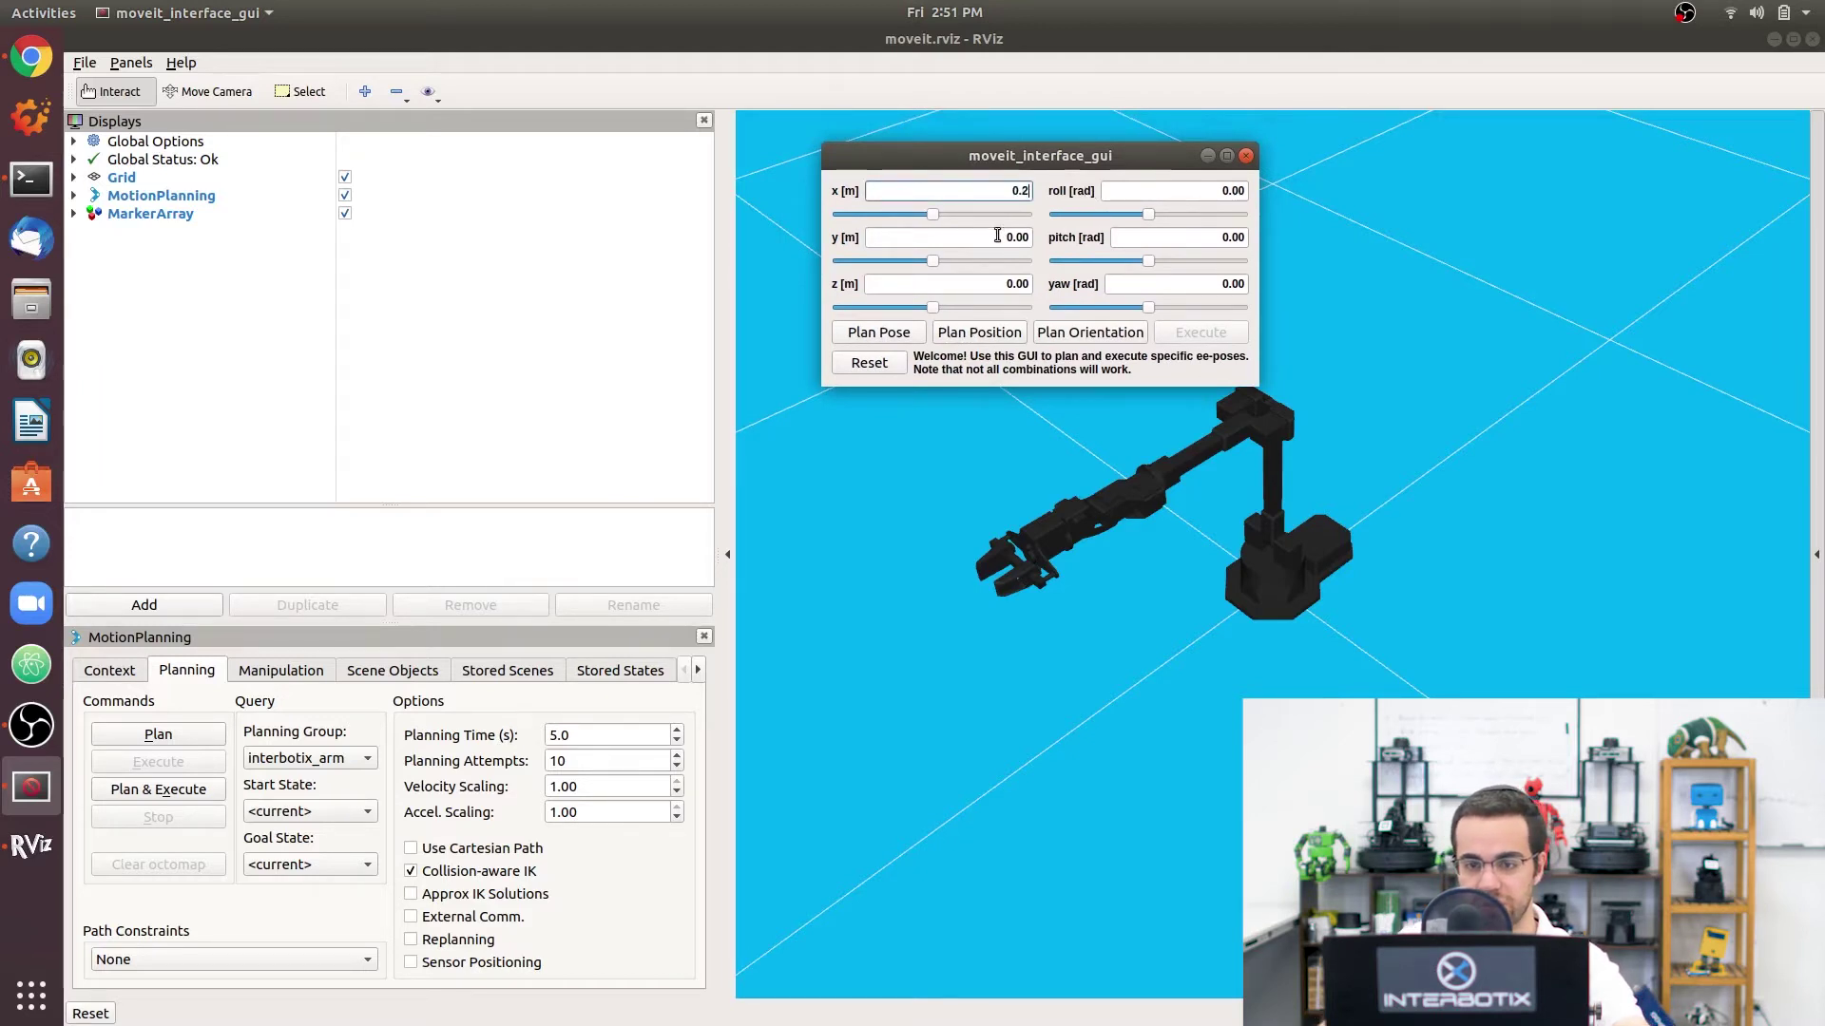
key("Tab")
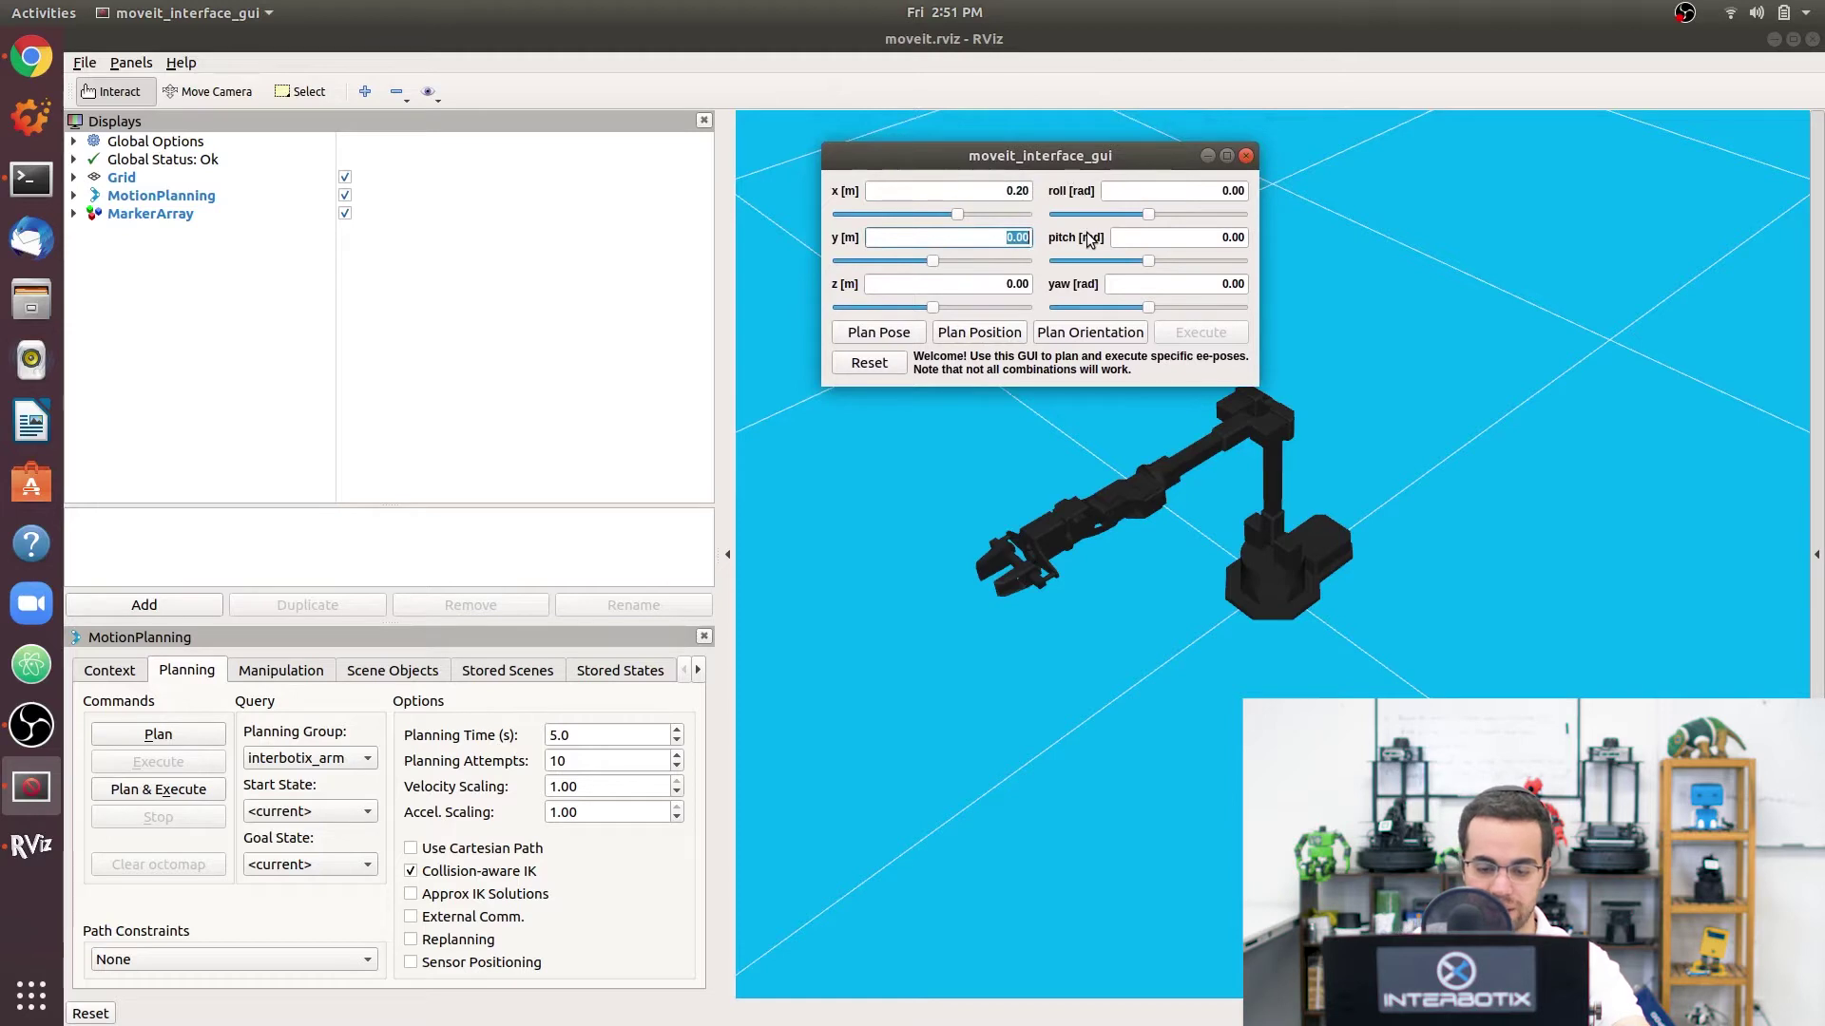
type("0.2")
key("Tab")
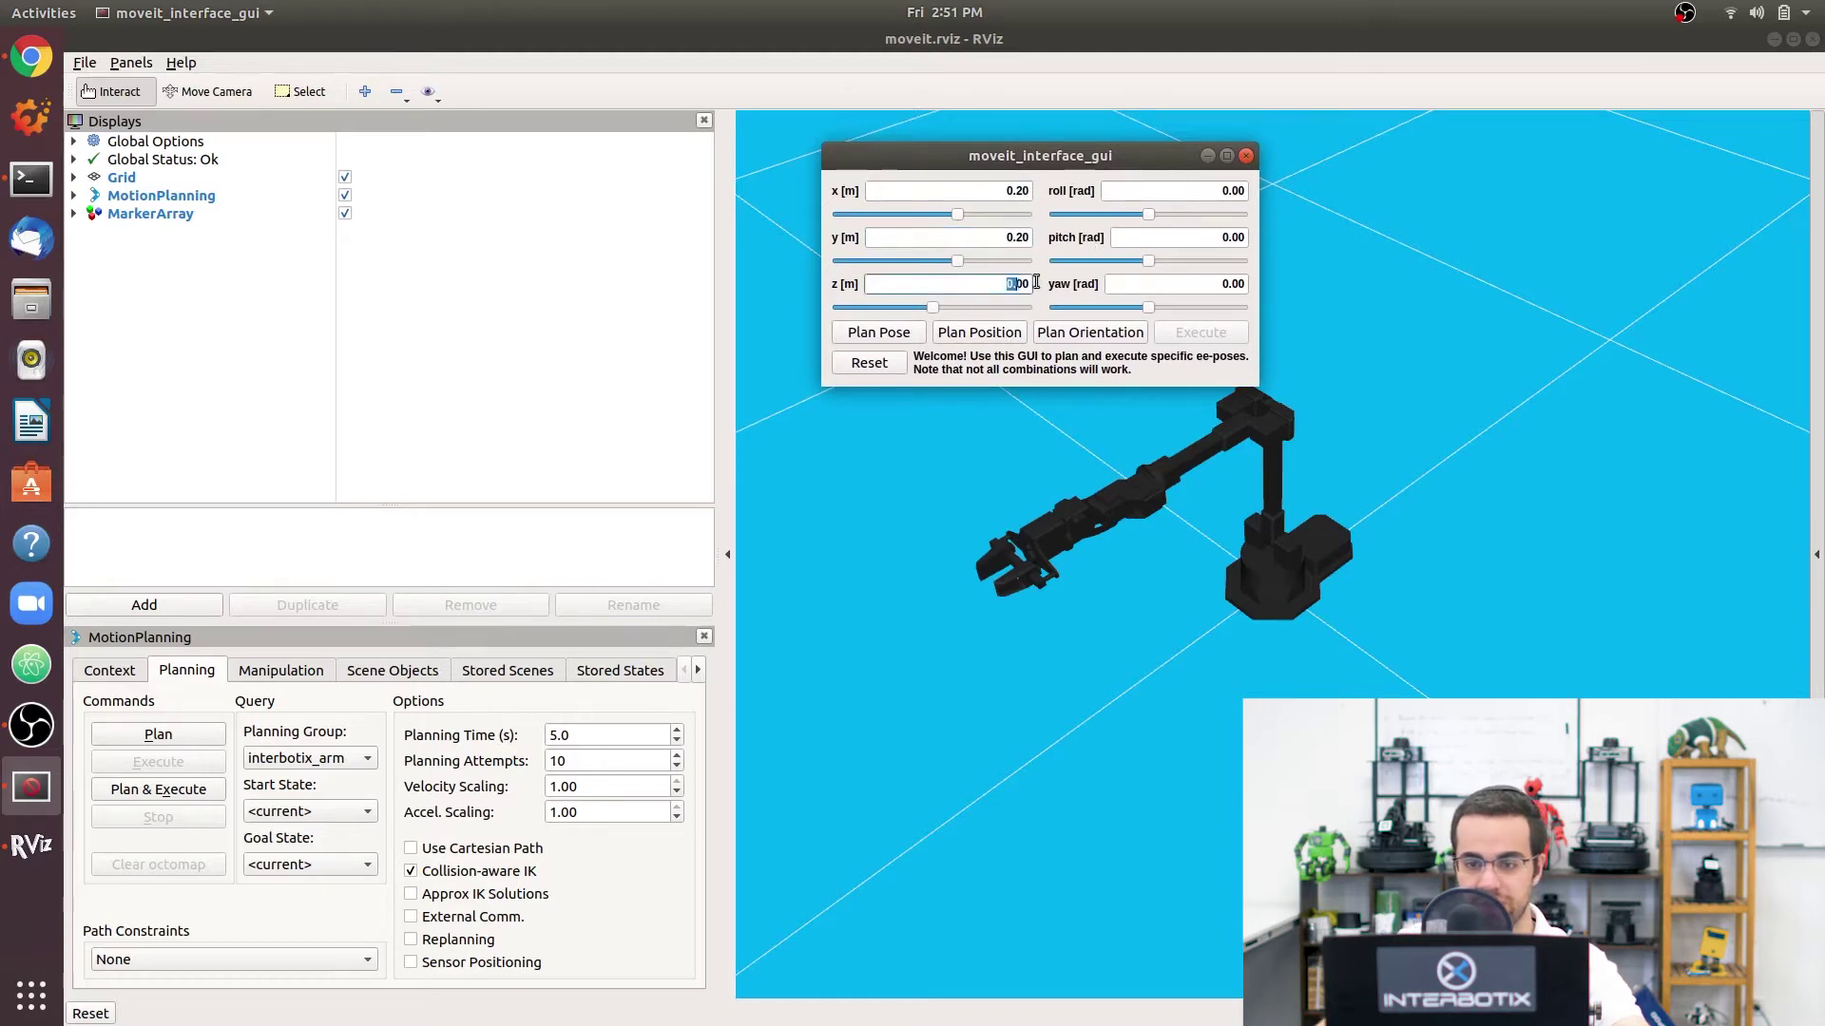
type("0.3")
key("Return")
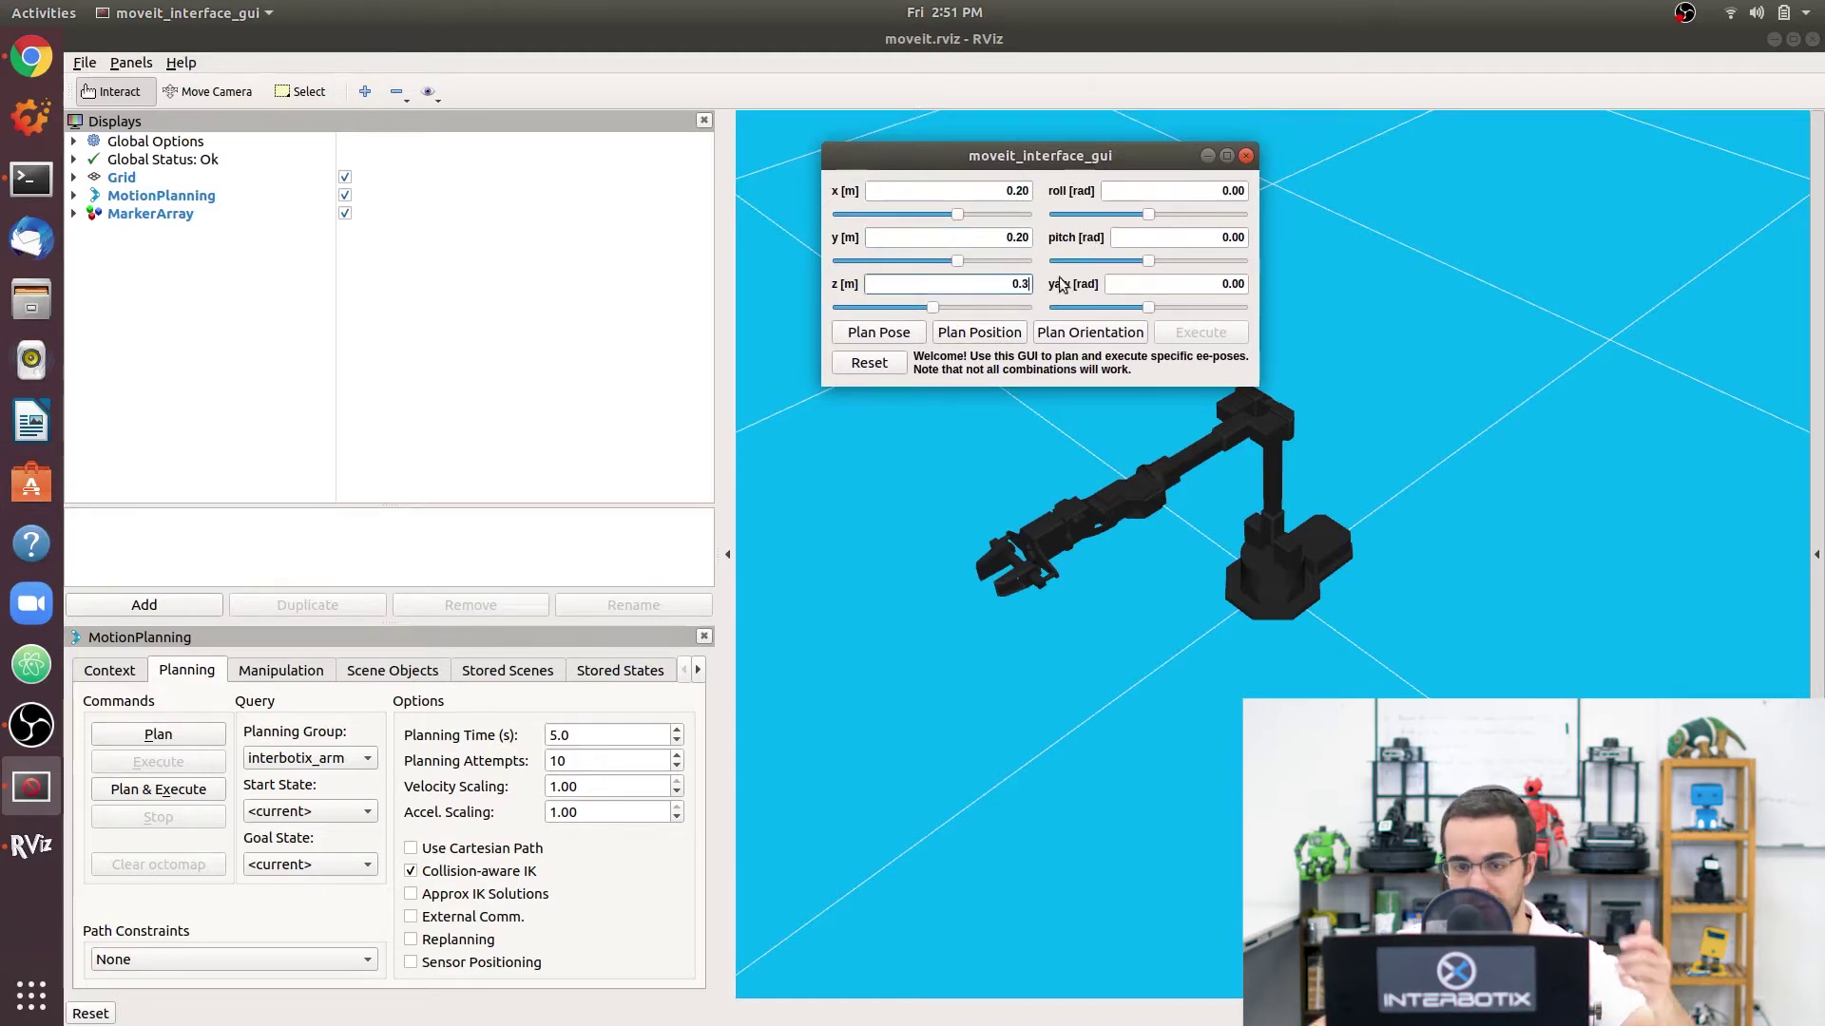
left_click_drag(1016, 167, 574, 180)
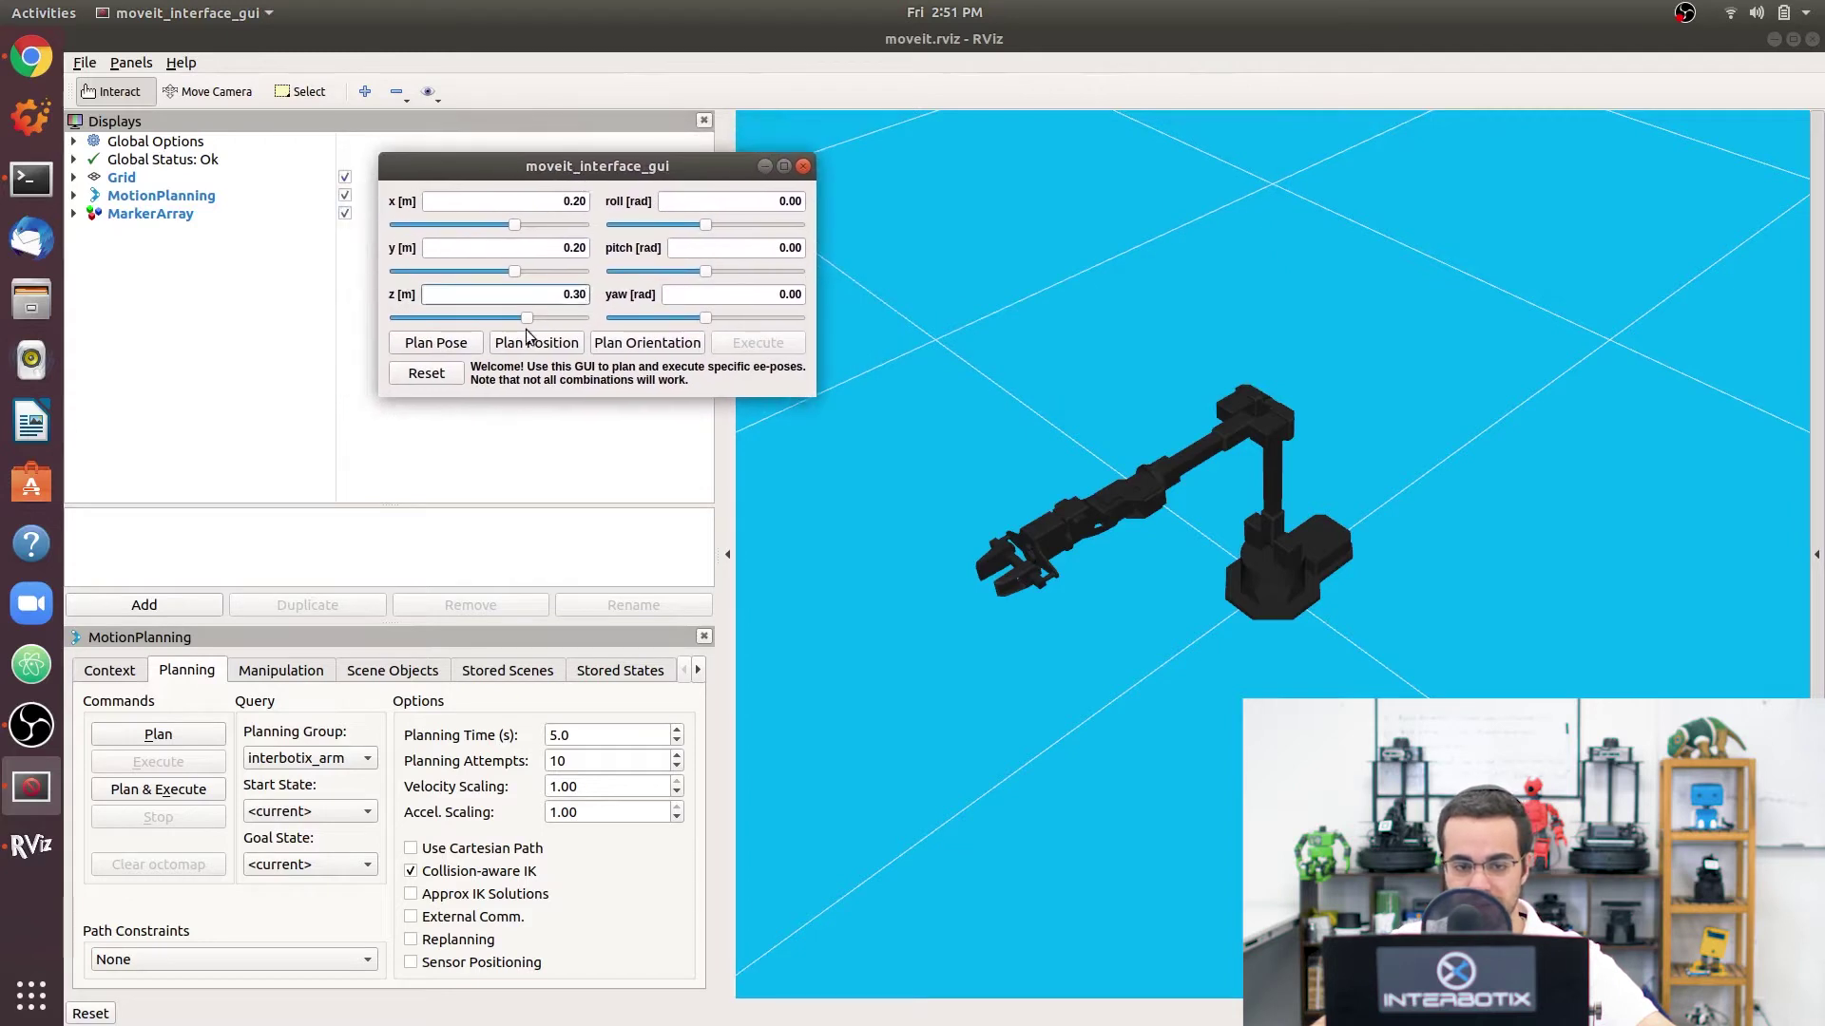
left_click(450, 344)
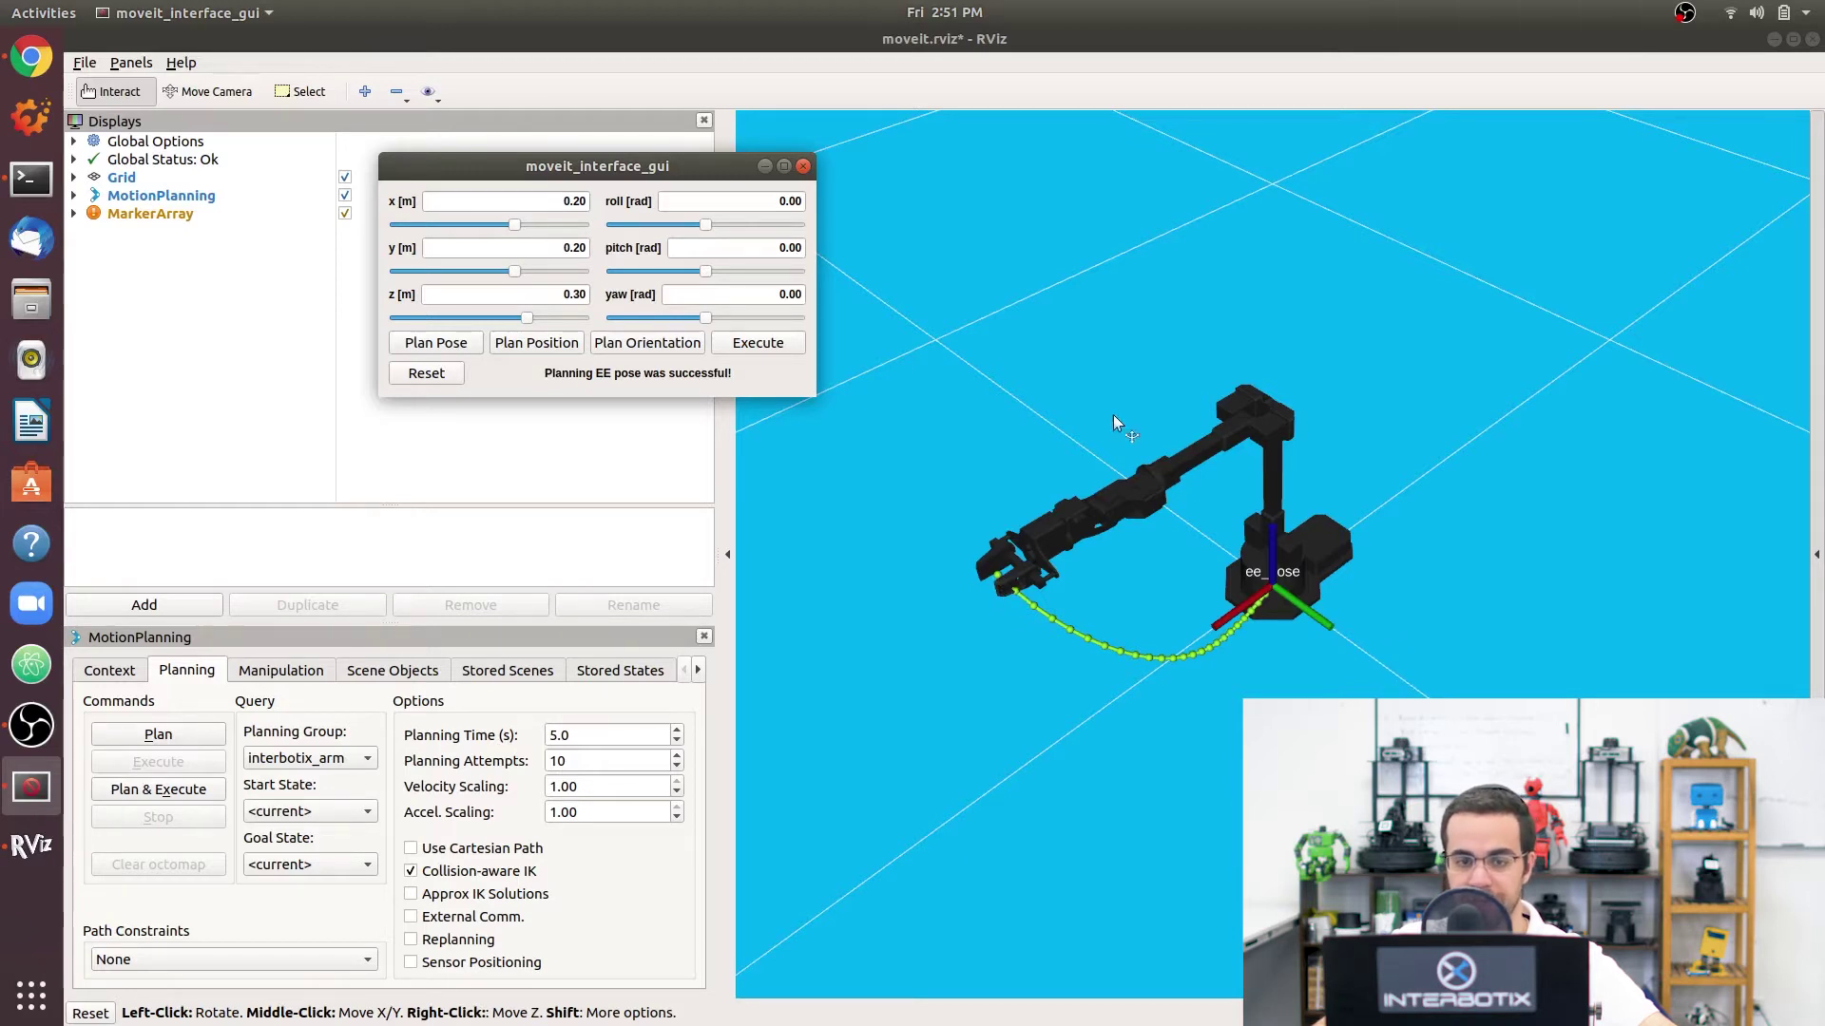
Step: Execute the planned motion to the 0.20, 0.20, 0.30 pose
left_click_drag(652, 167, 650, 154)
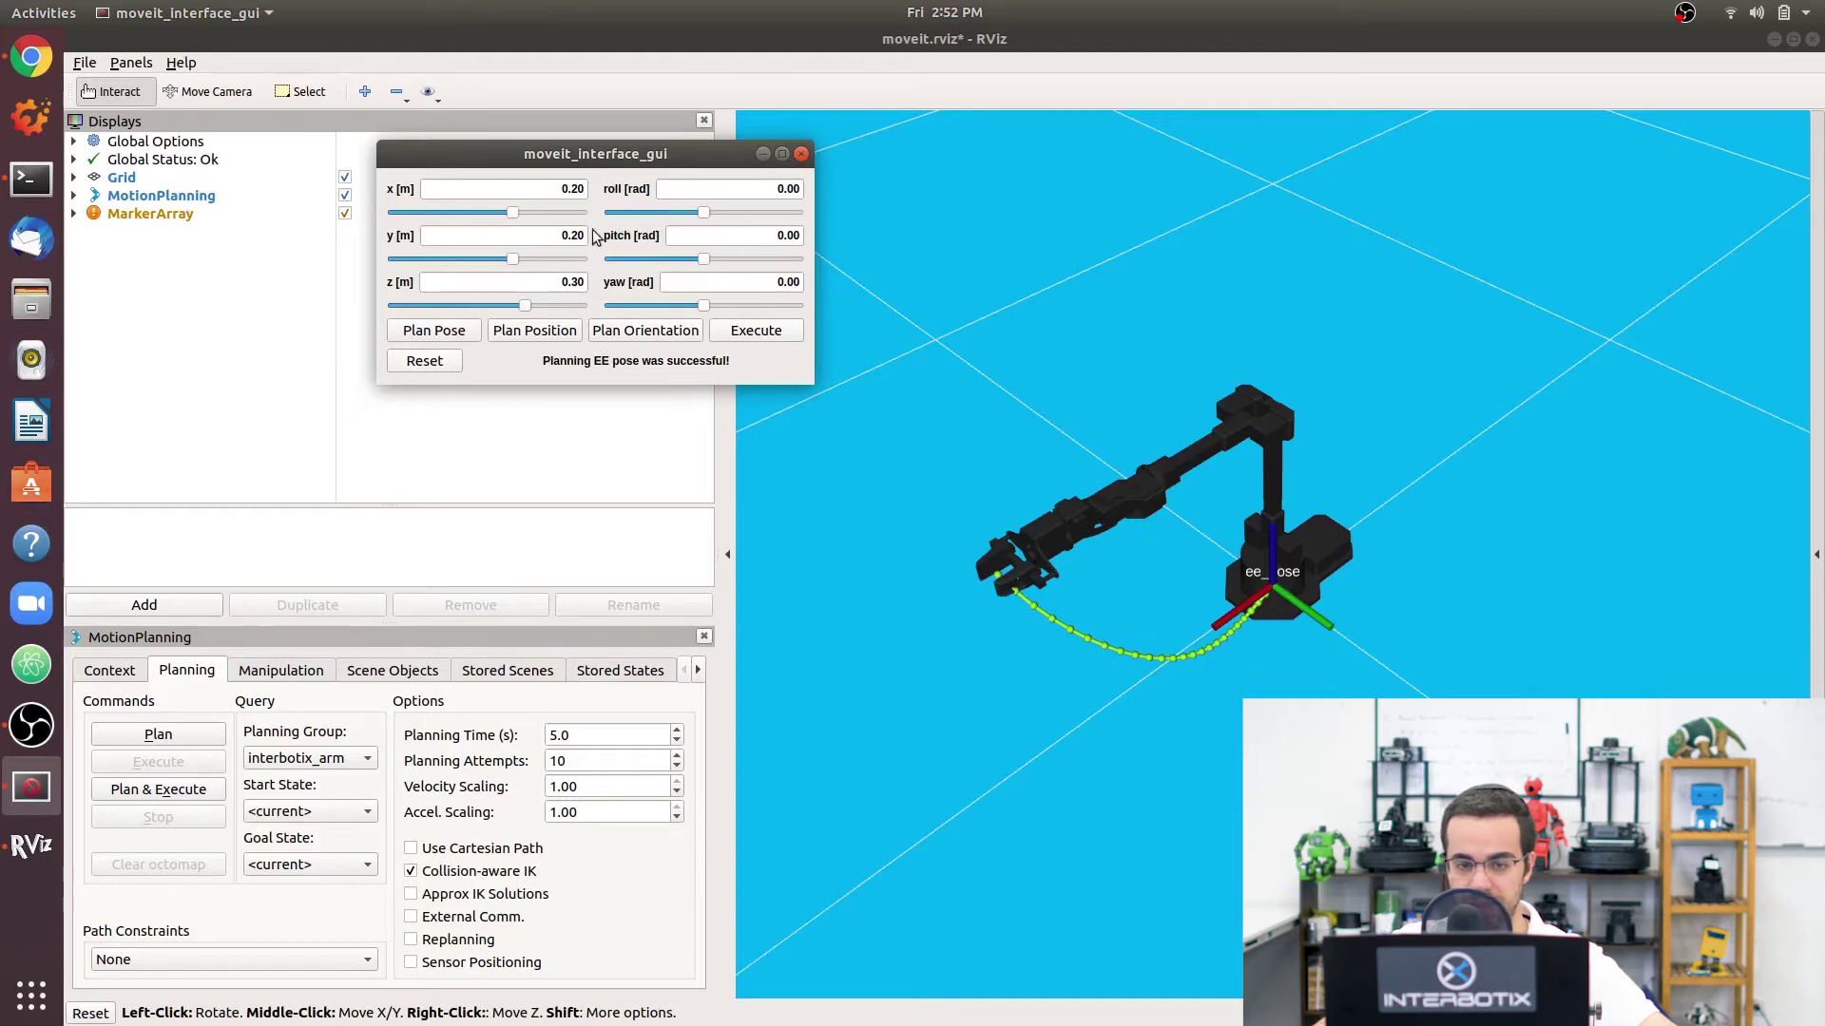
left_click(747, 337)
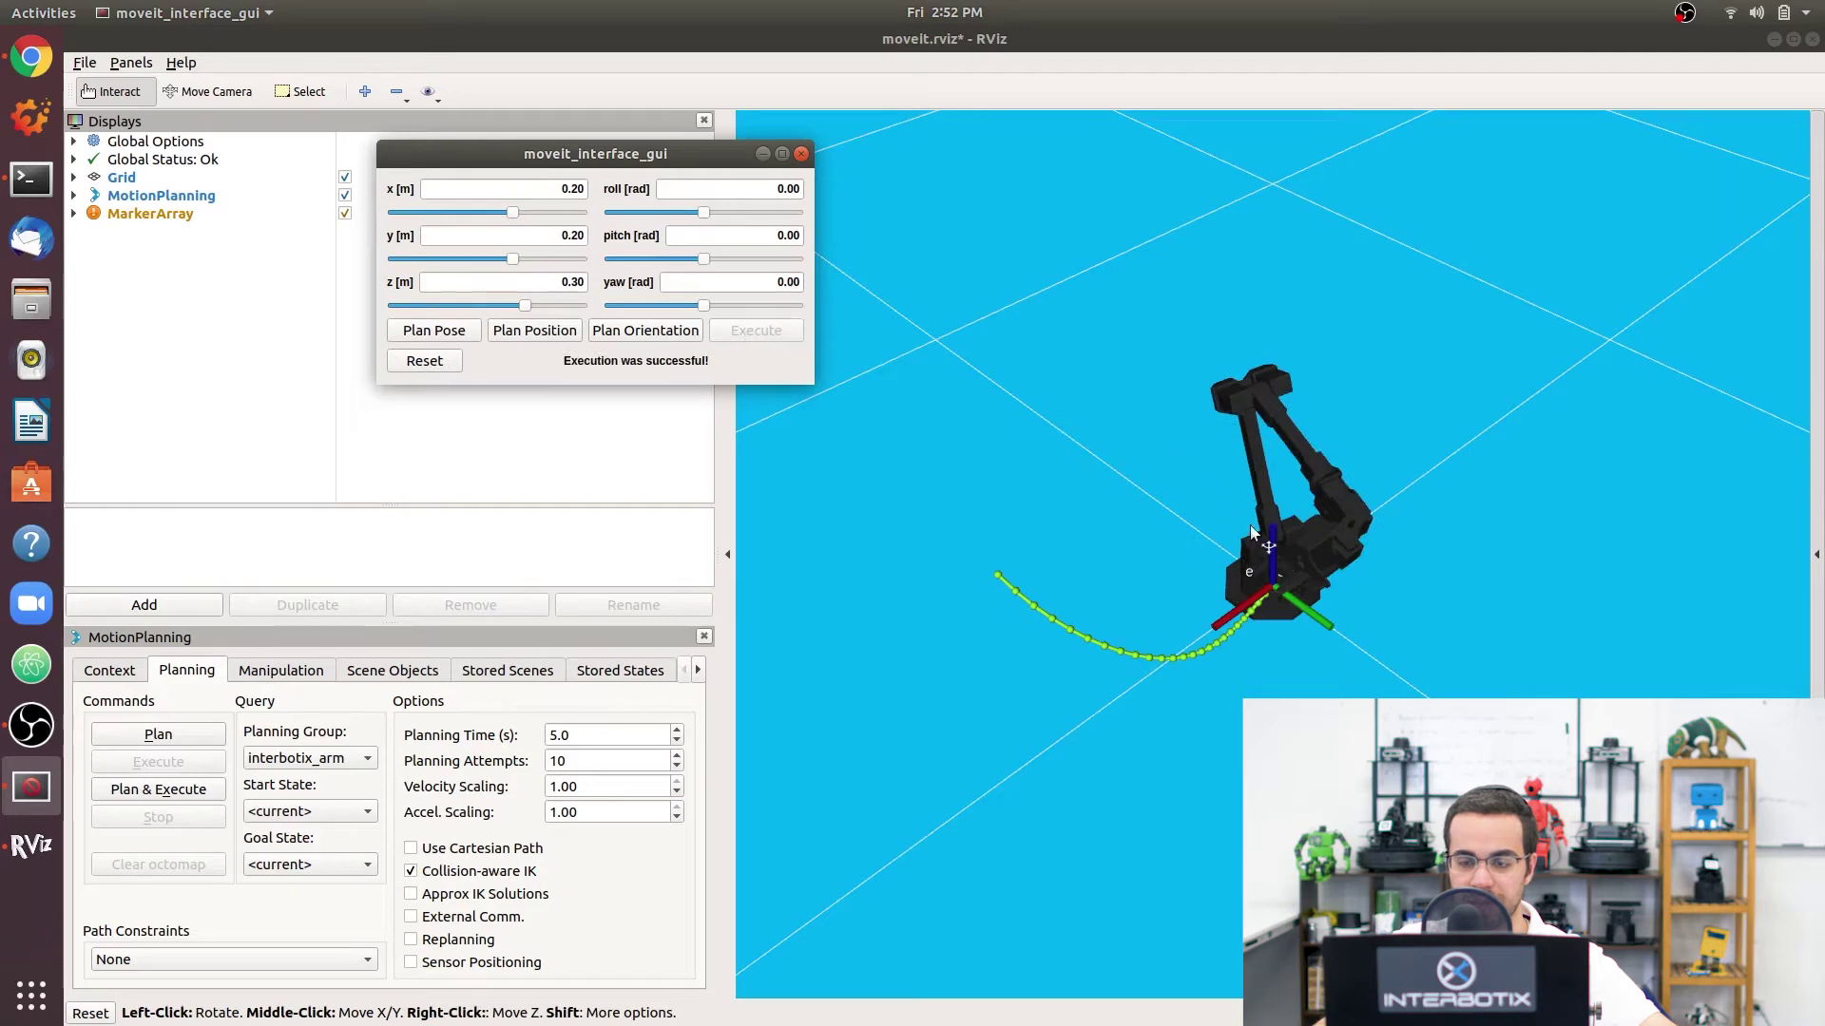
Step: Plan and execute the position-only move to the target twice
left_click_drag(1273, 539, 1157, 556)
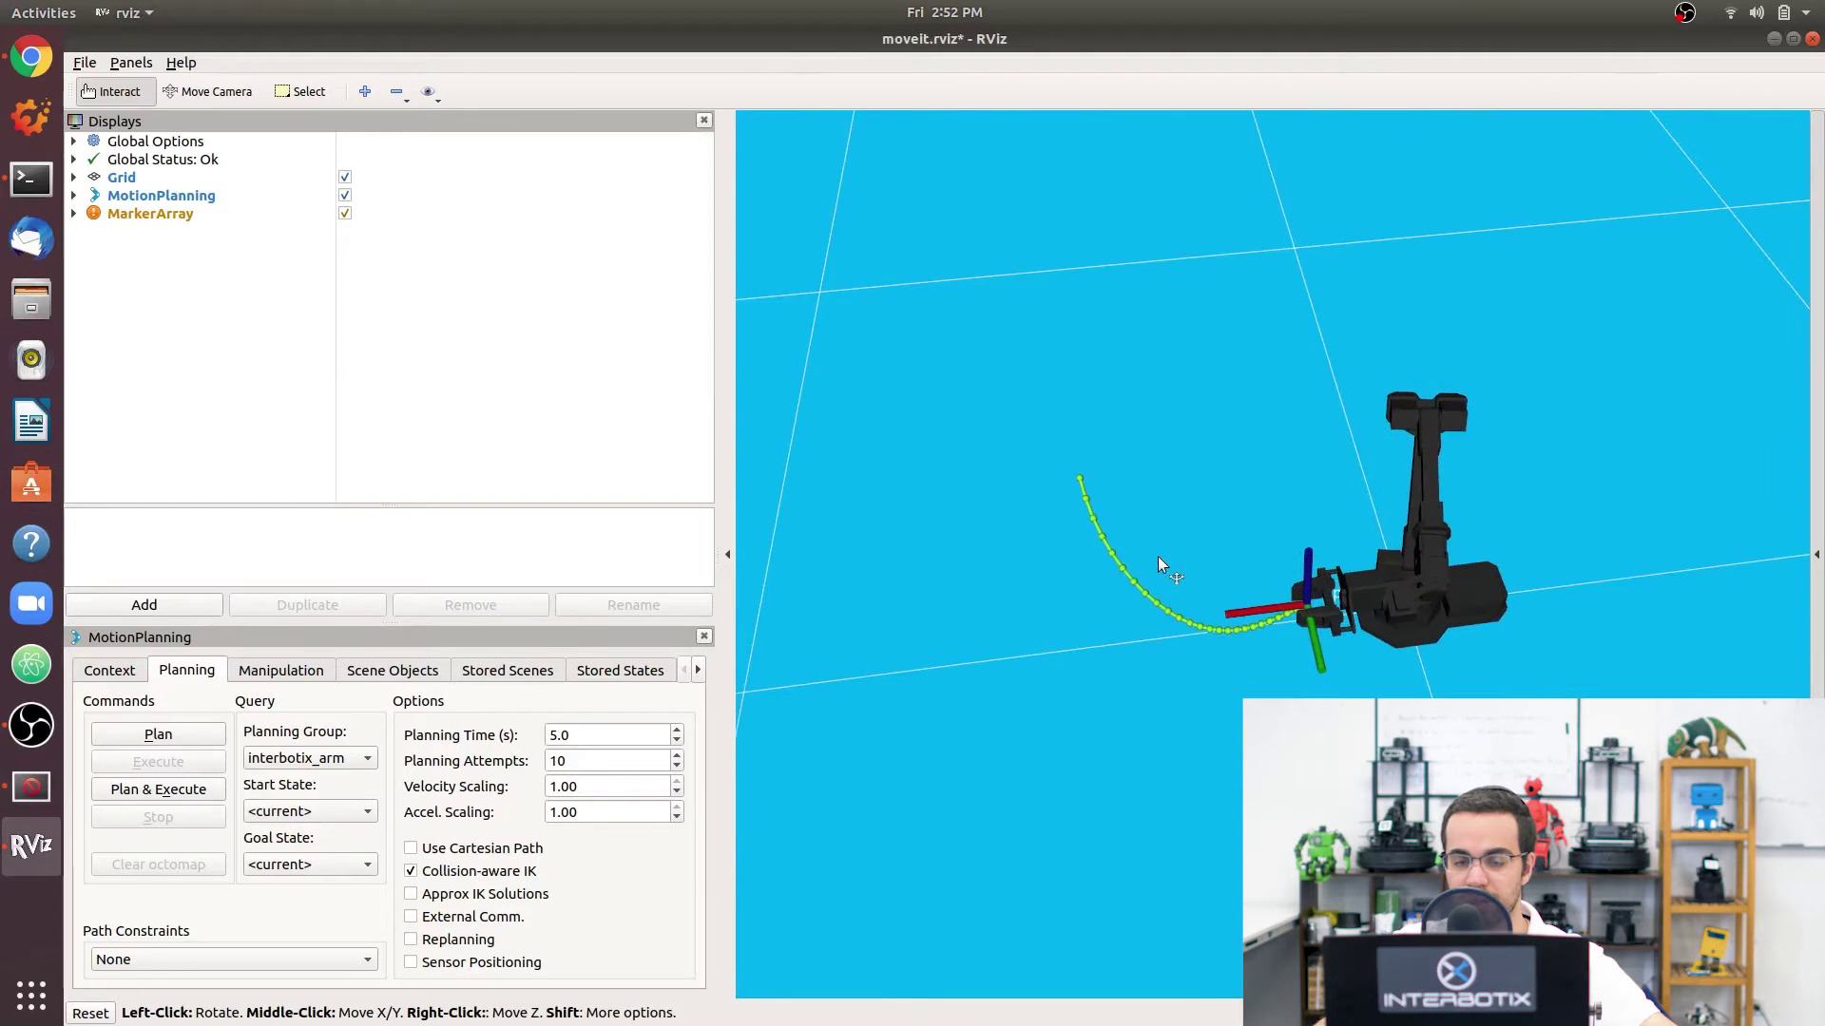
left_click(31, 787)
left_click_drag(582, 160, 553, 285)
left_click(531, 458)
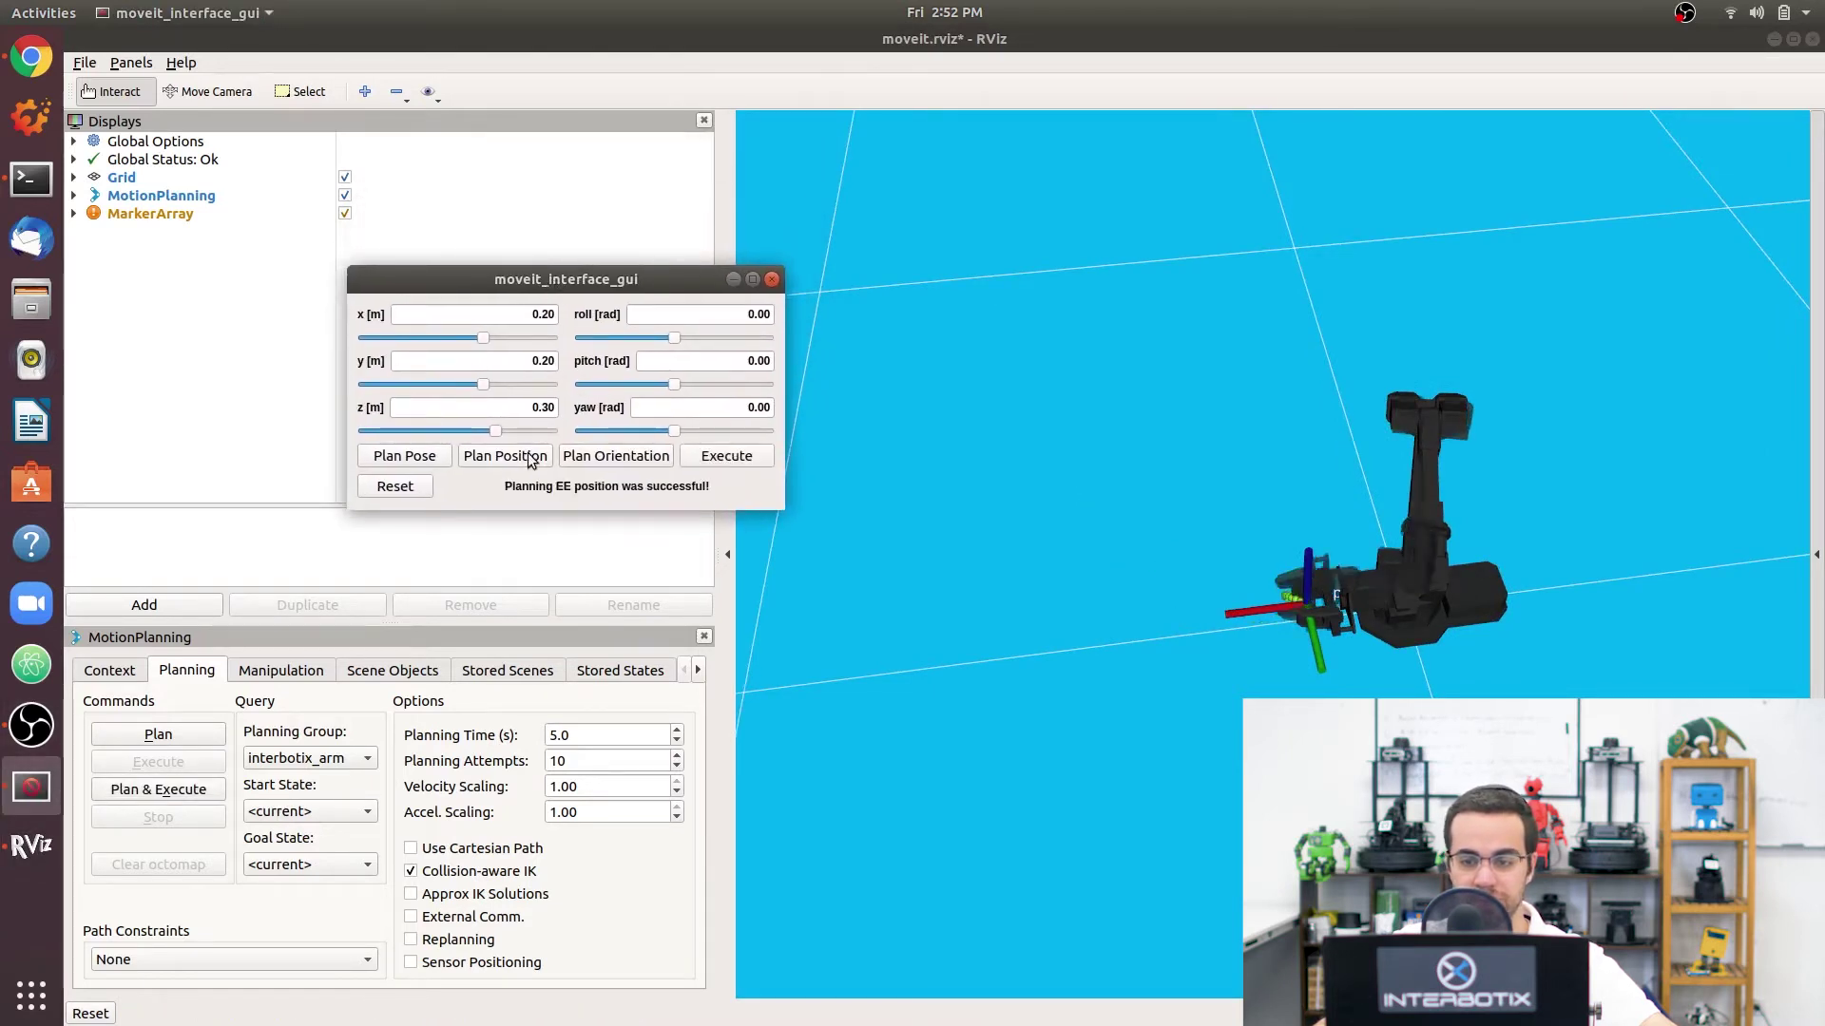
left_click(745, 460)
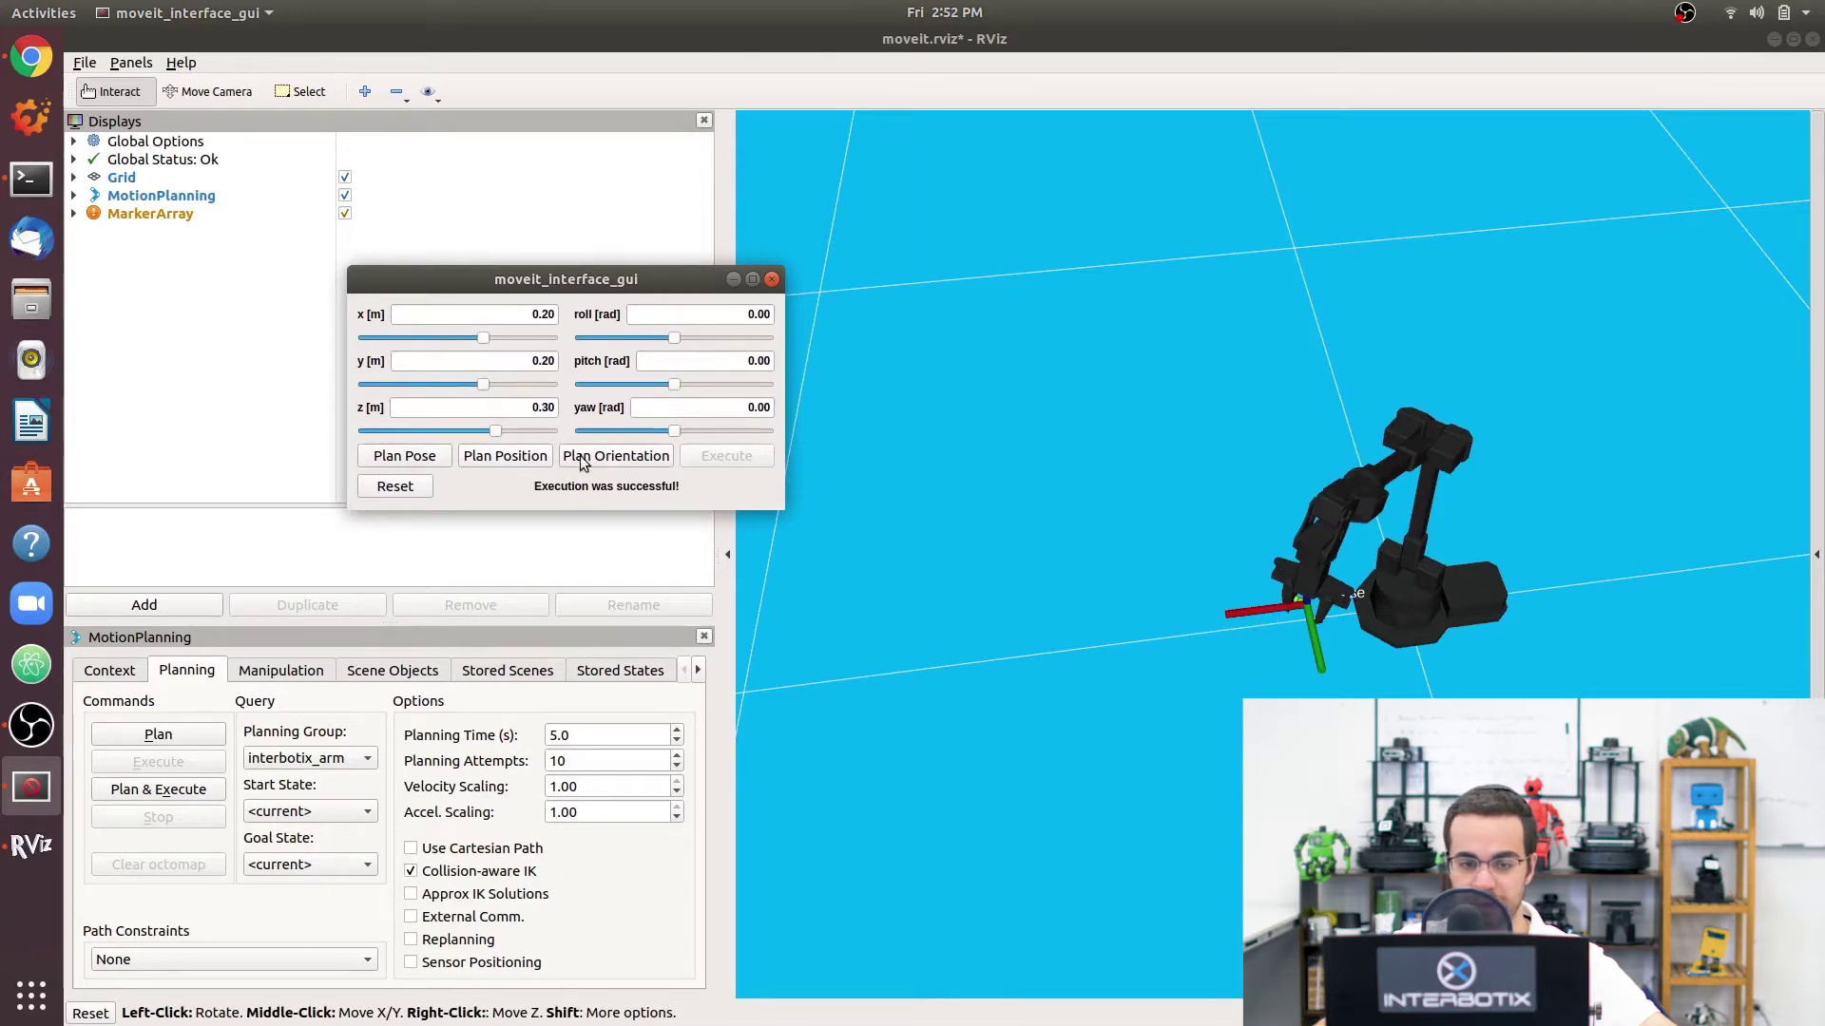
left_click(524, 457)
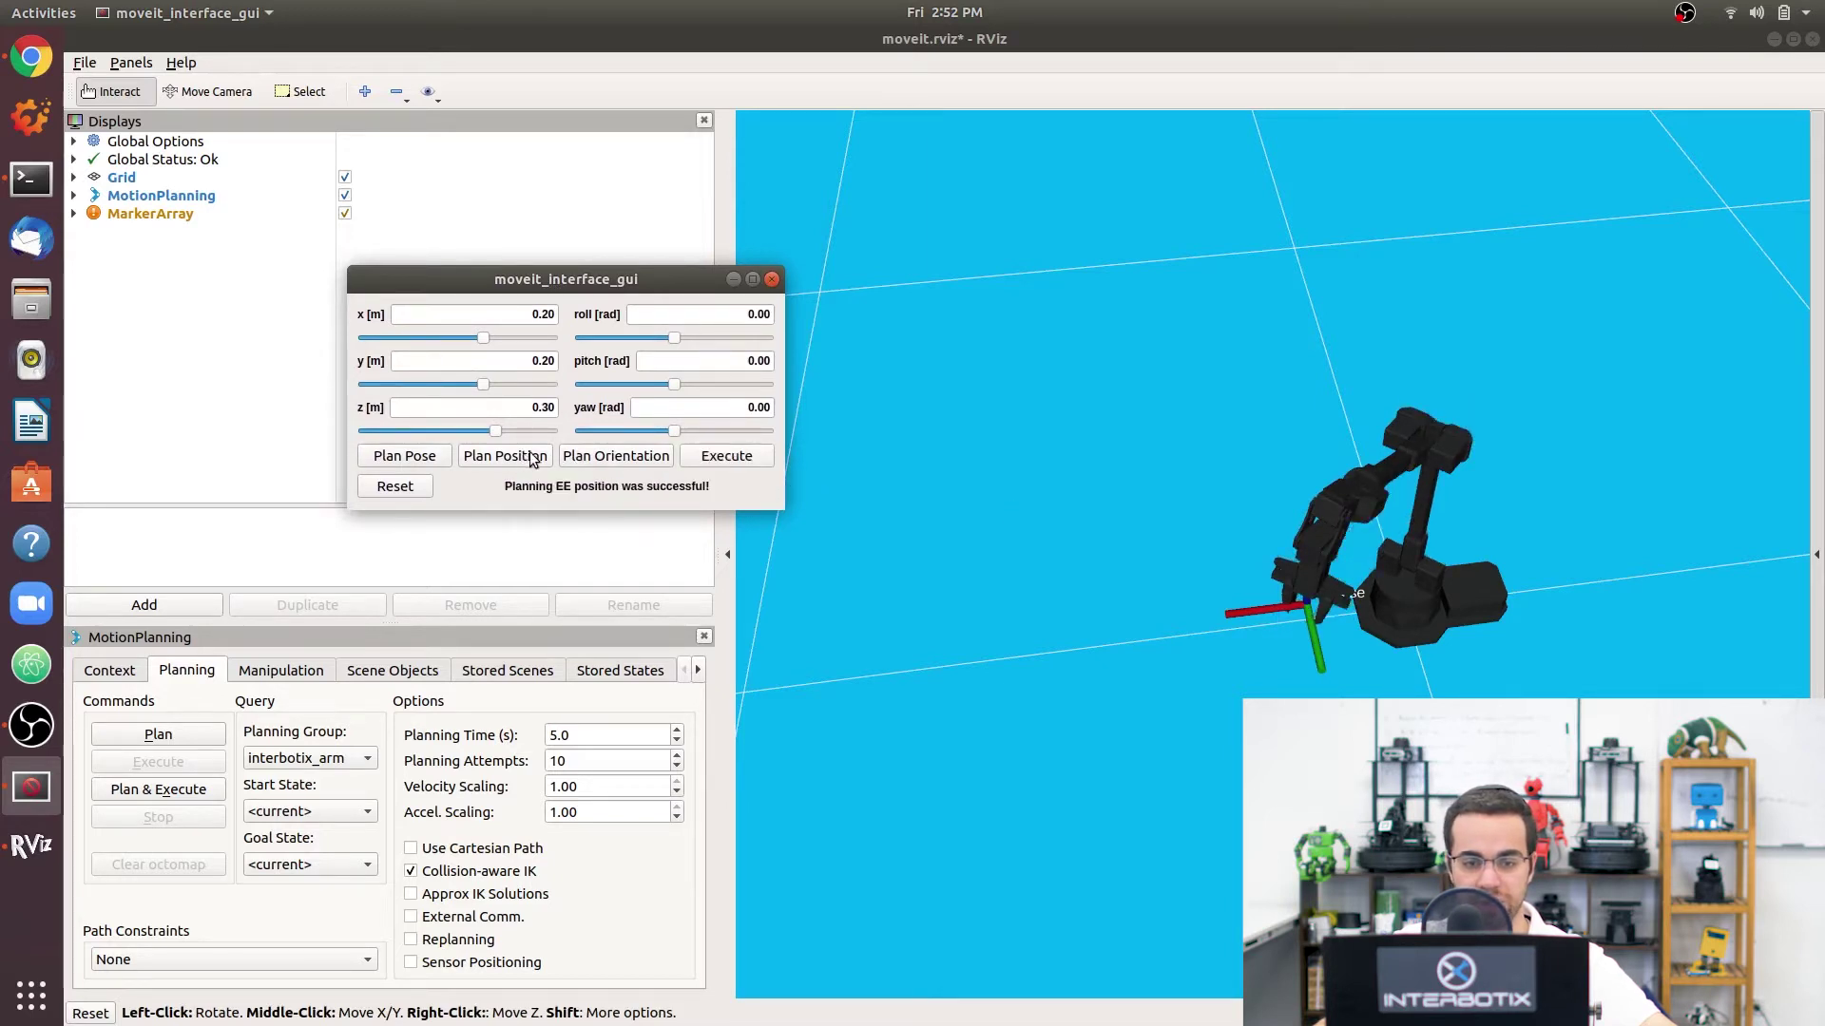
left_click(724, 456)
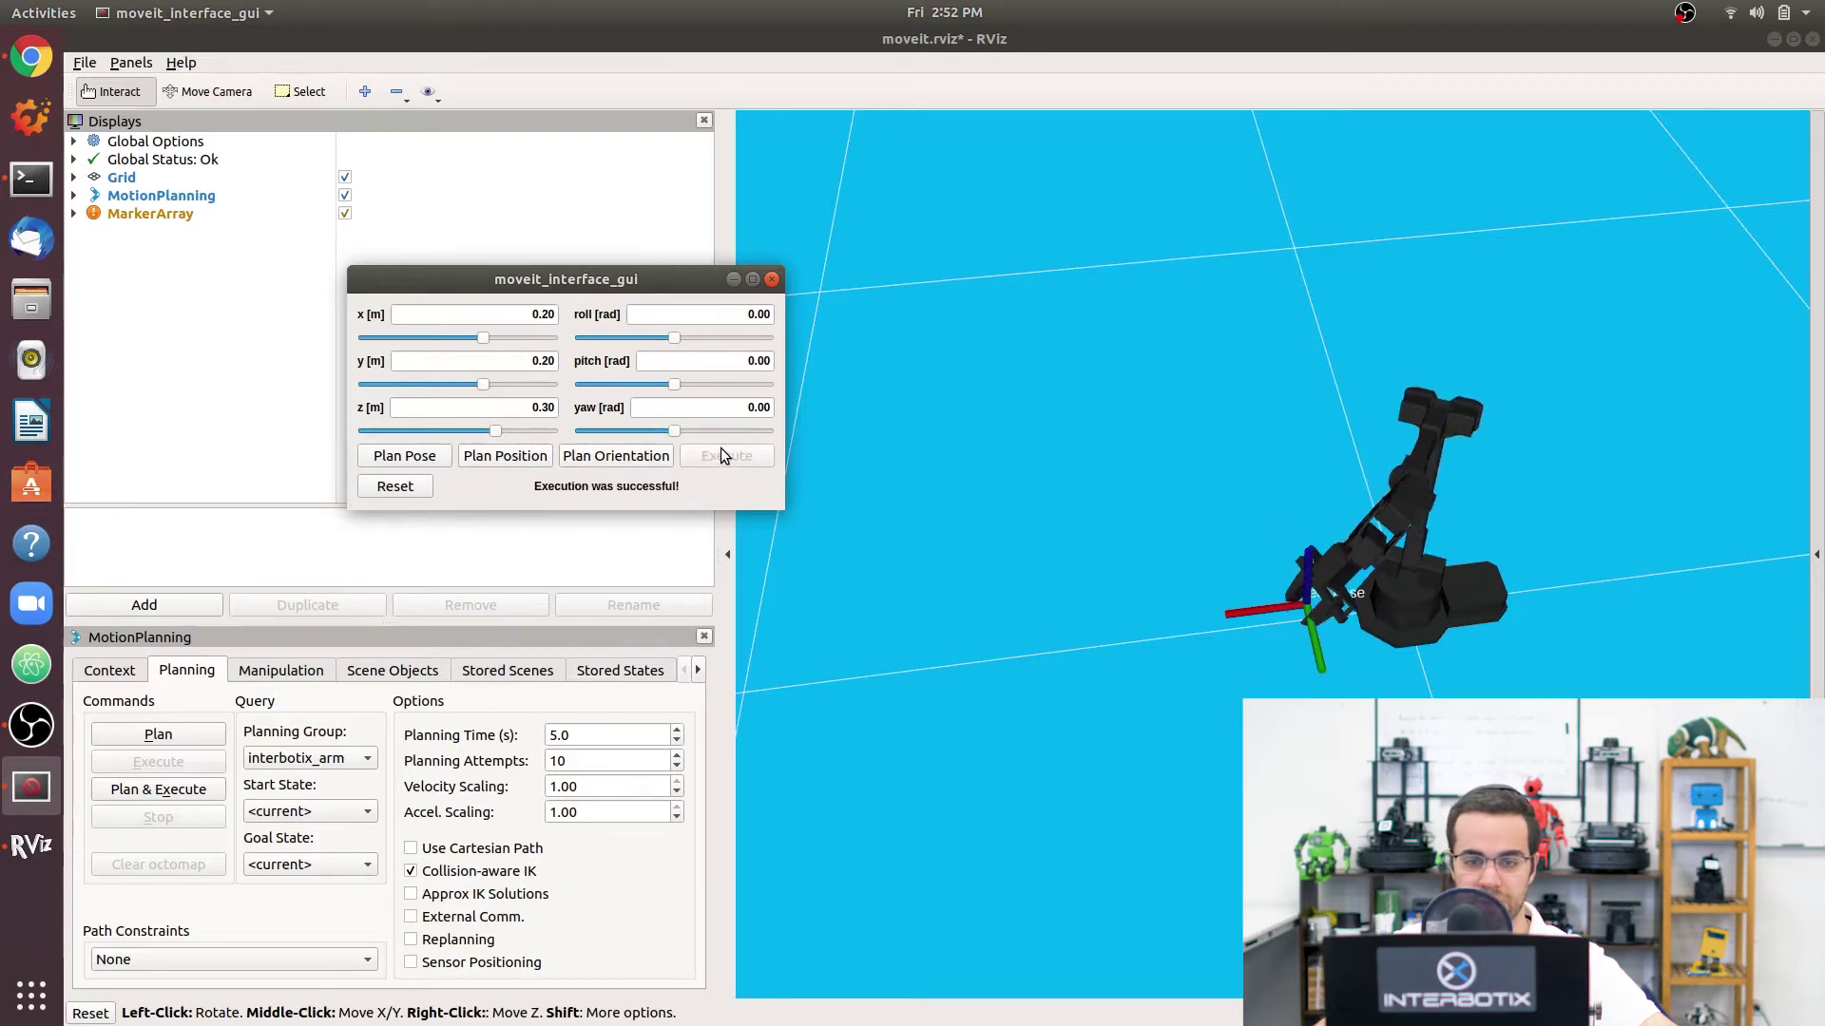
Step: Plan and execute the orientation-only move twice, then orbit to a low side view
left_click(634, 460)
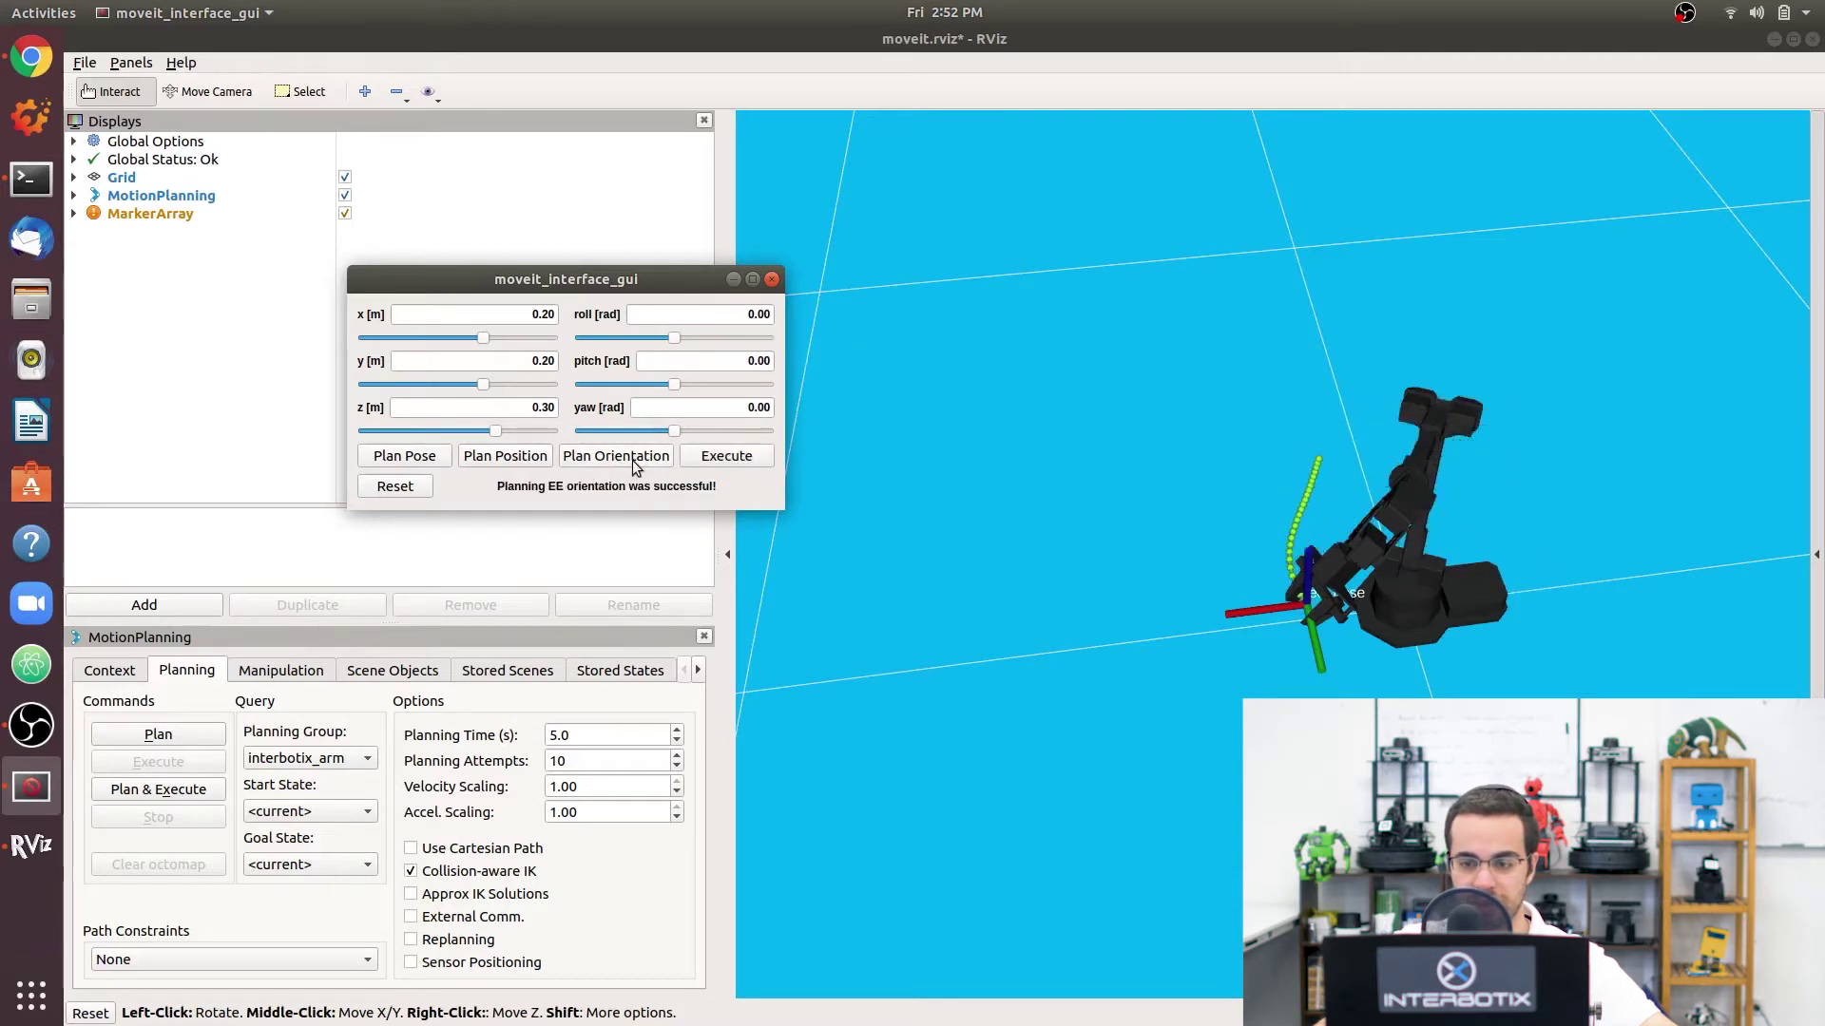
left_click(726, 457)
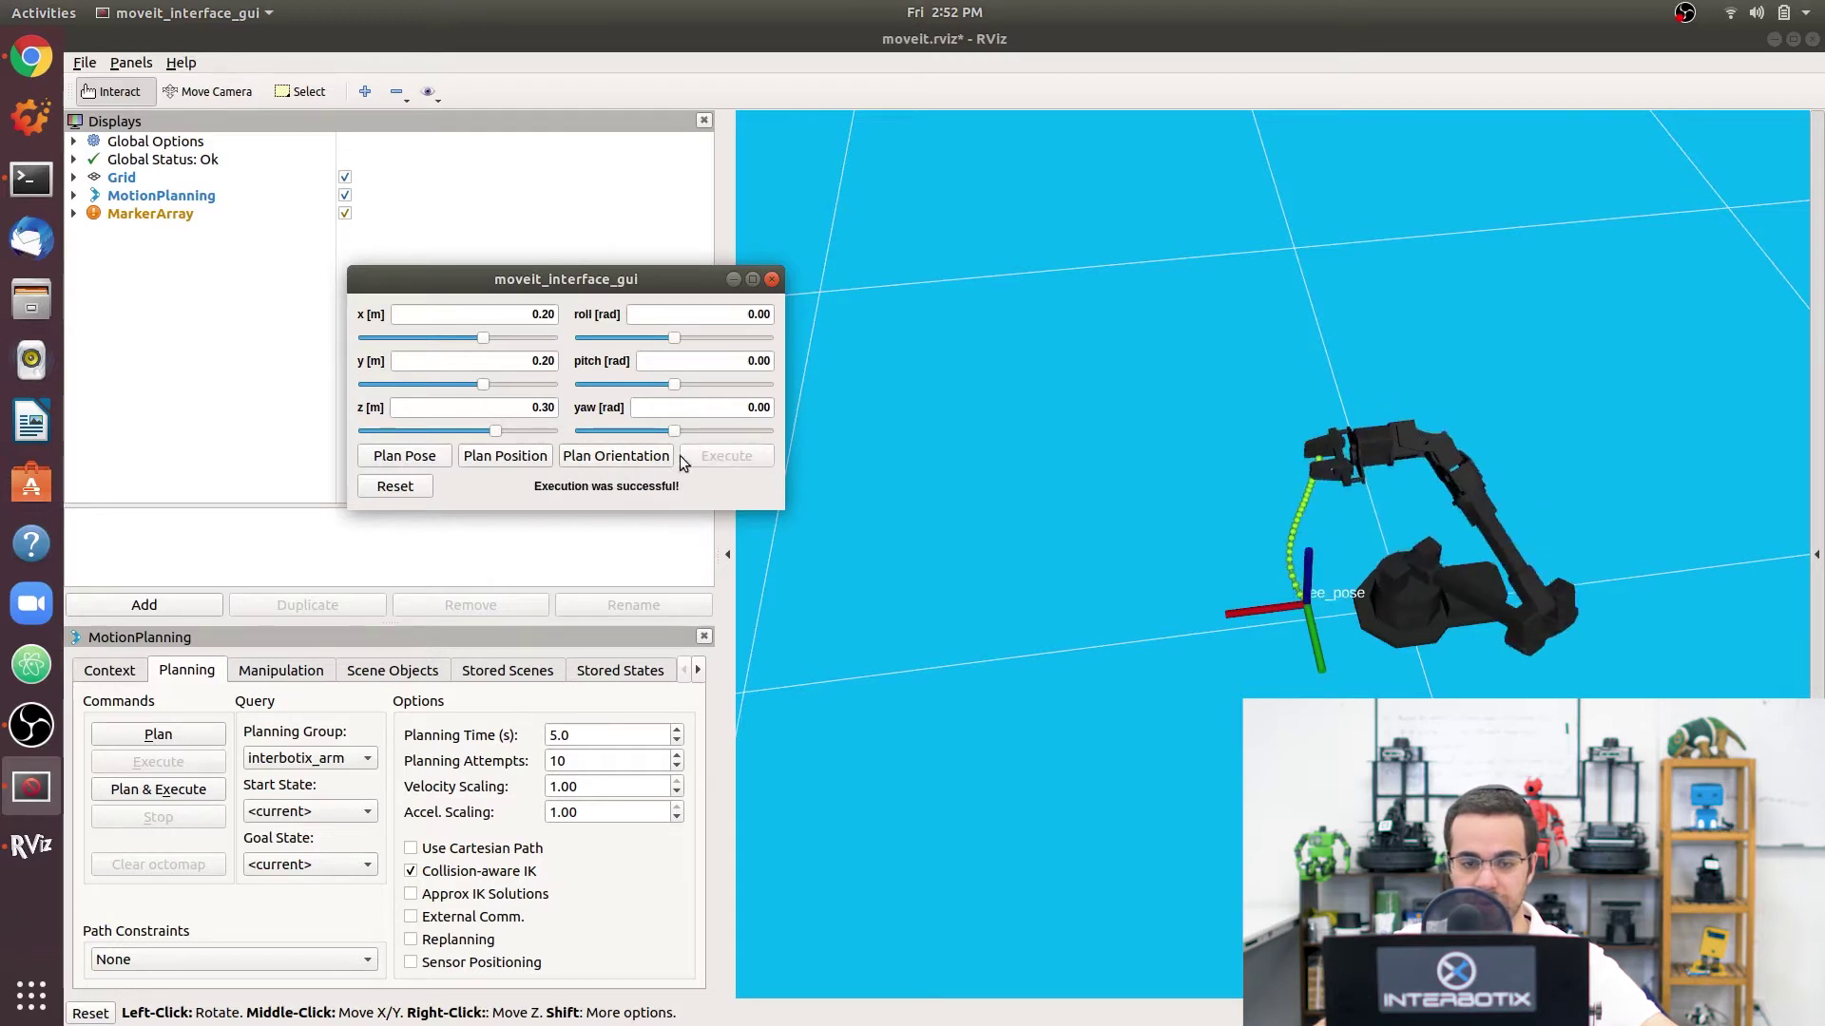
left_click(632, 461)
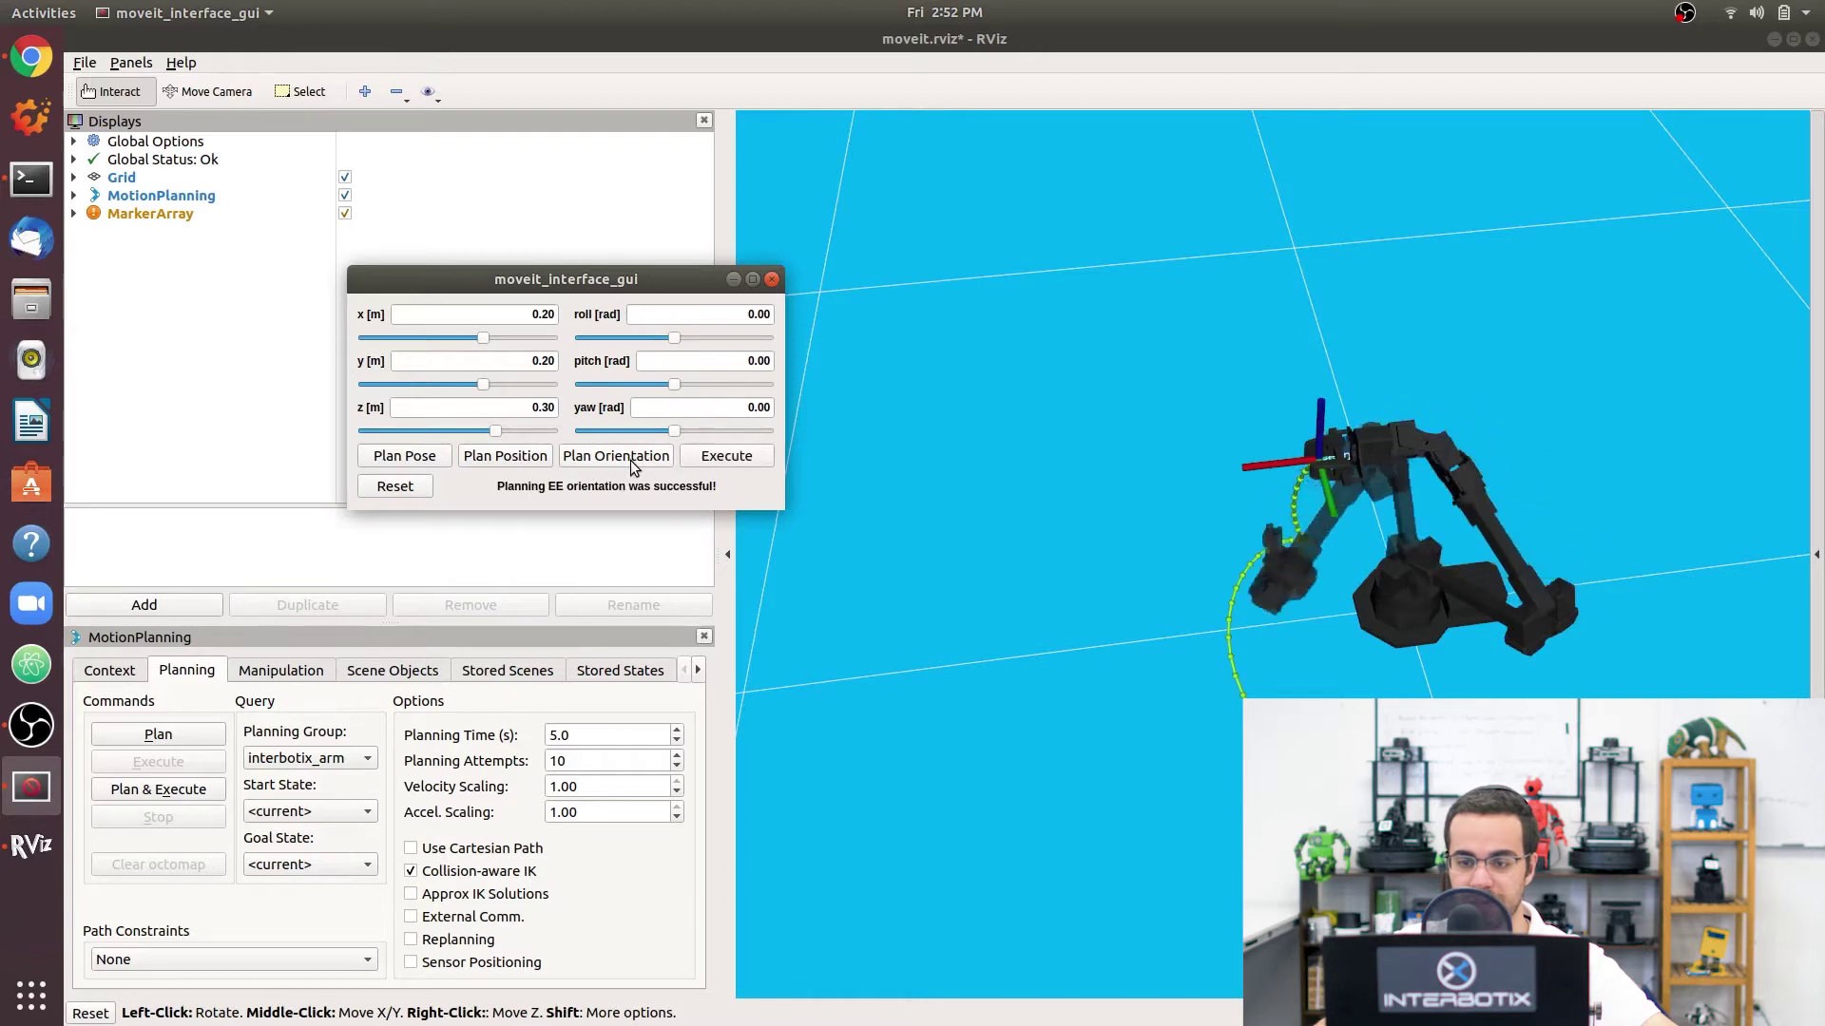
left_click(722, 460)
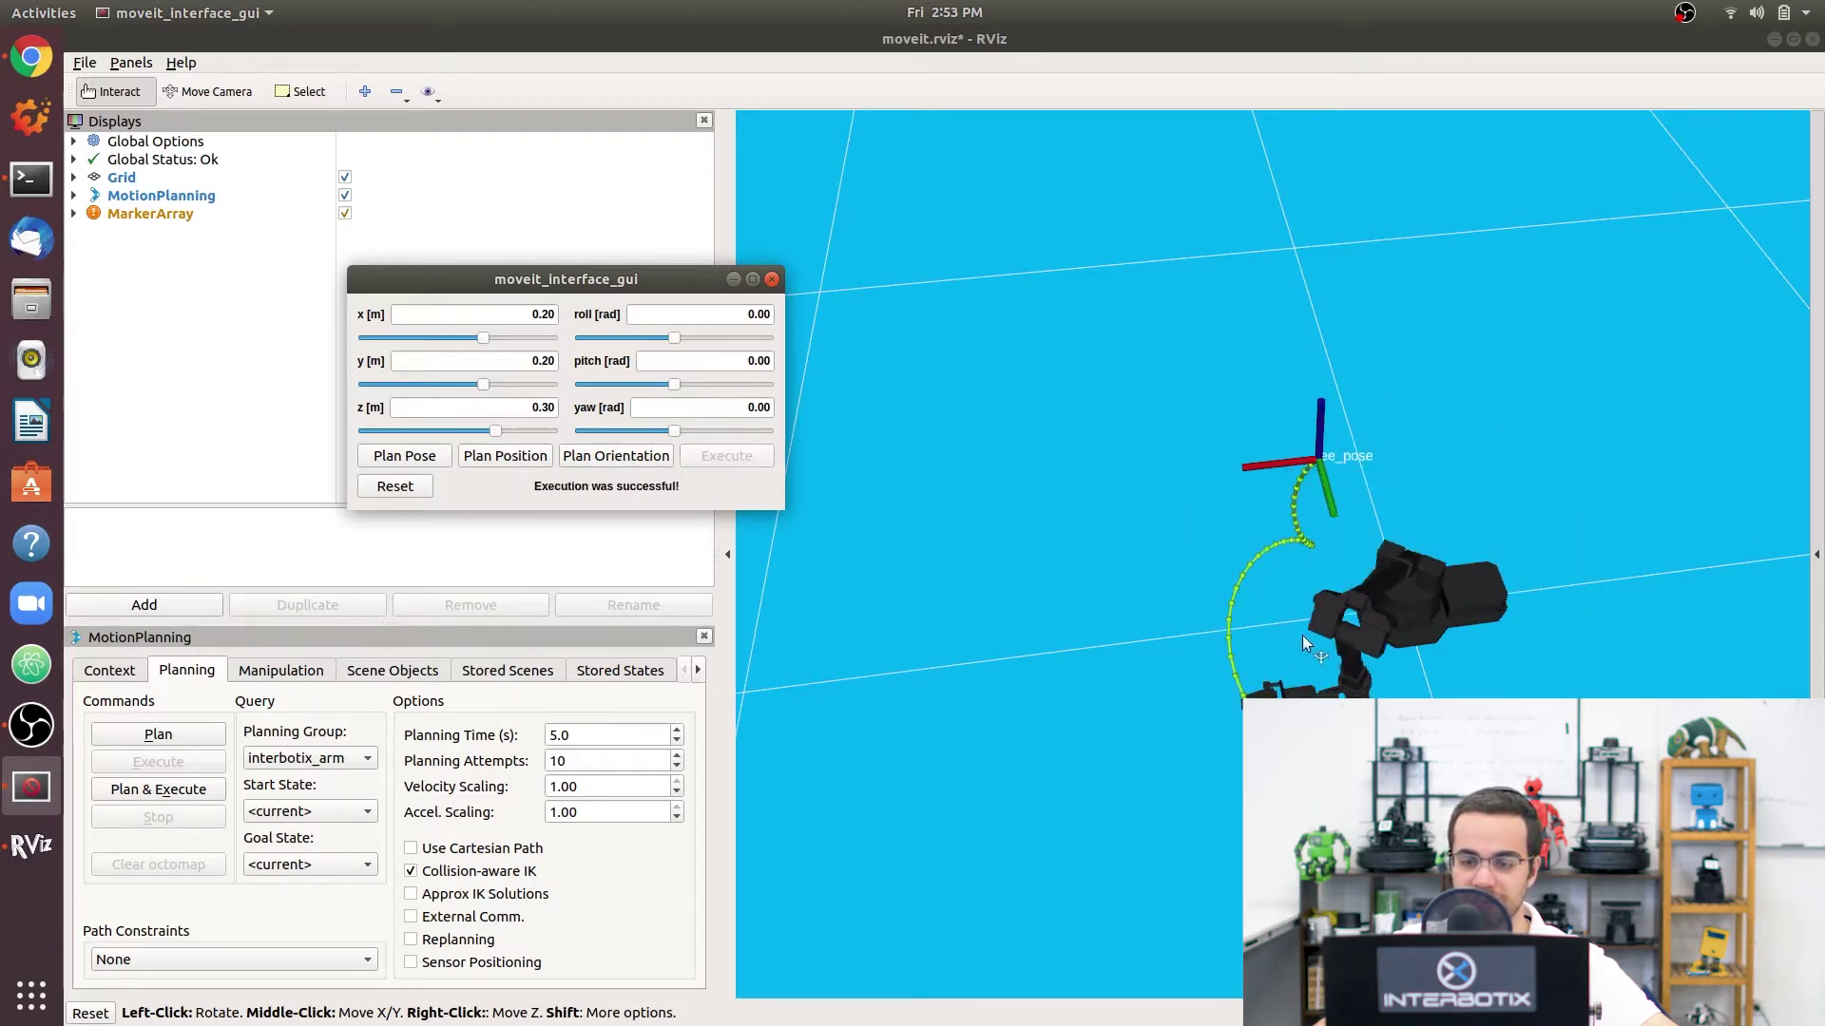
left_click(1272, 626)
left_click_drag(1272, 625, 1226, 528)
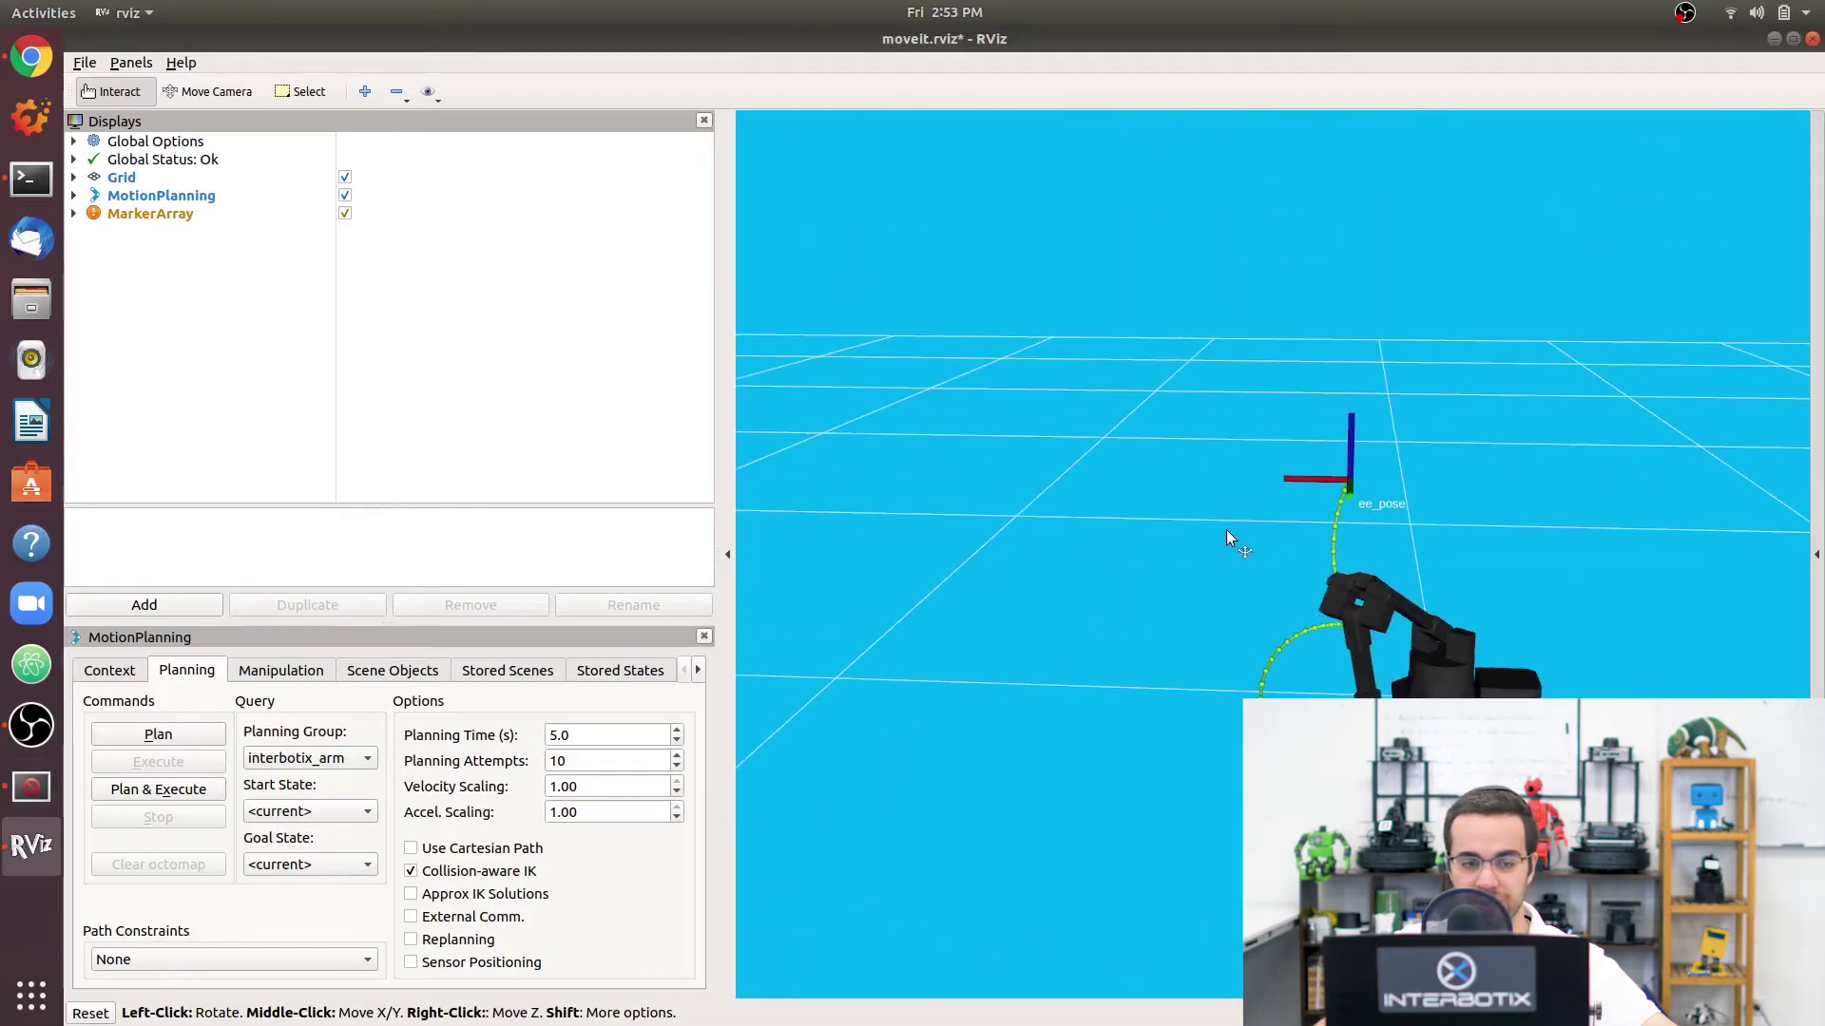
Step: Plan and execute the full 0.20, 0.20, 0.30 pose again, then reset the target to 0.00
left_click(43, 795)
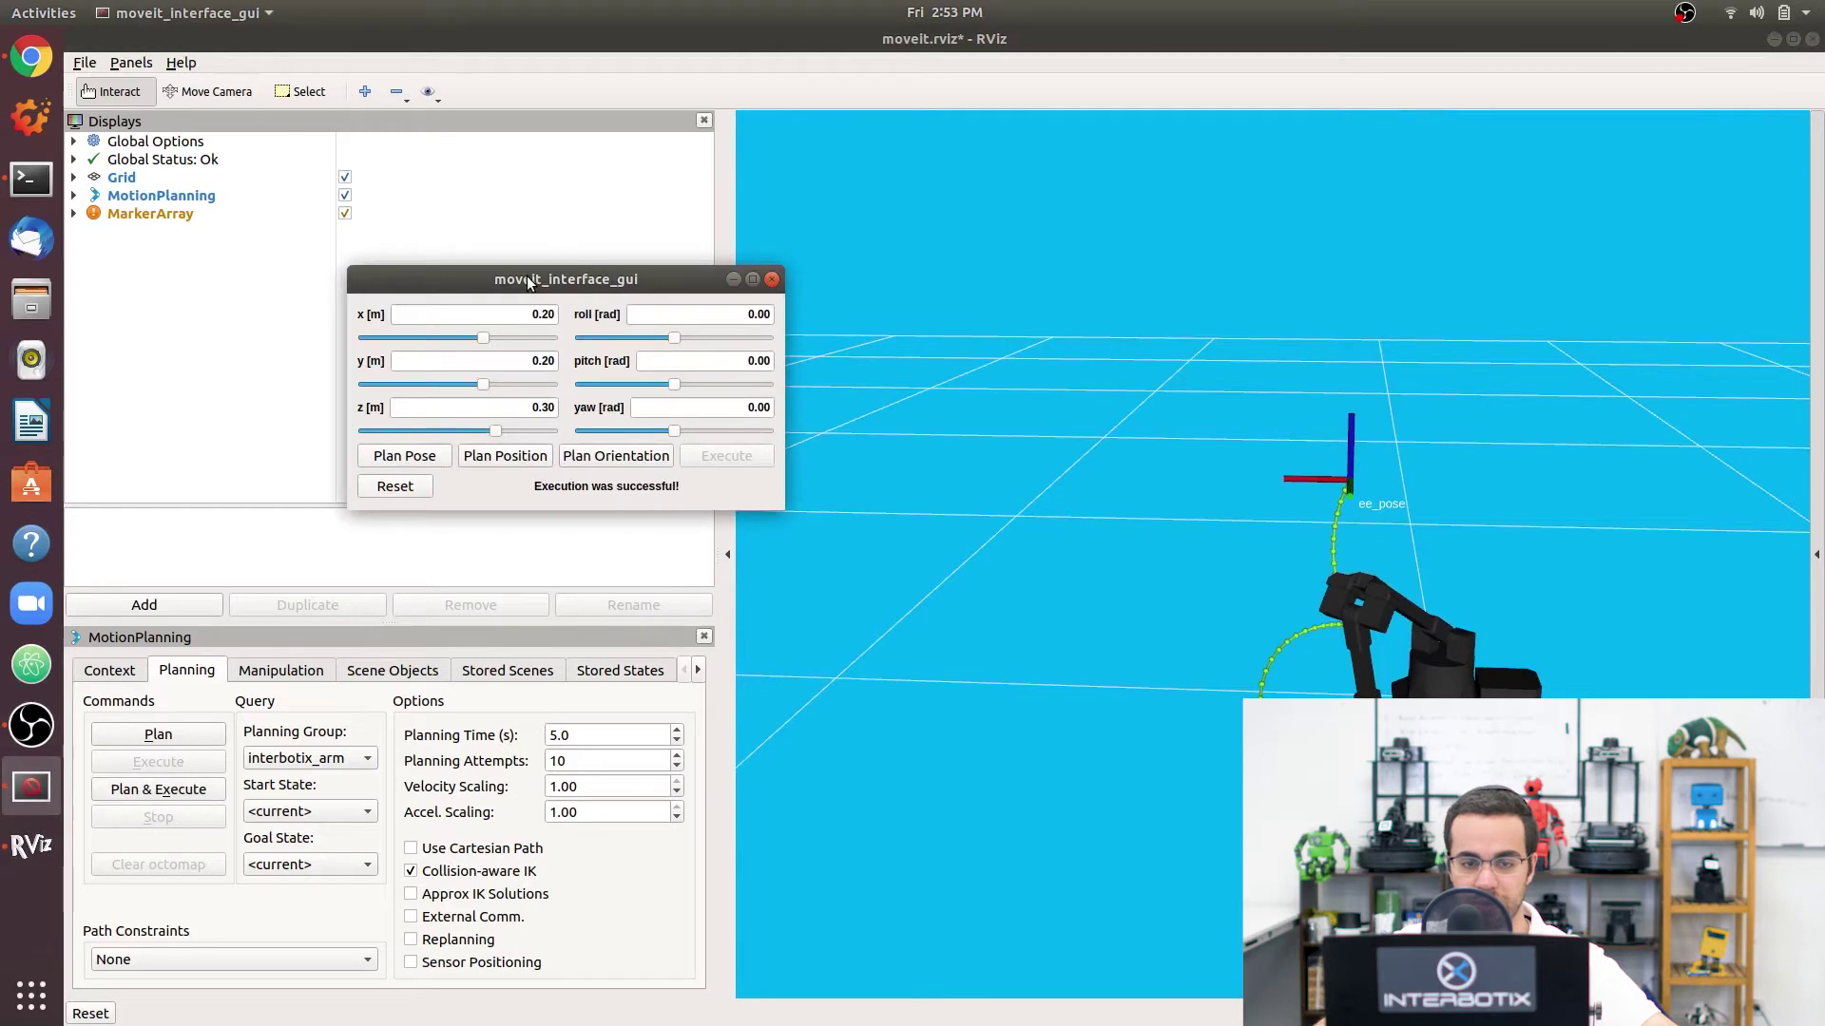
left_click_drag(527, 279, 772, 238)
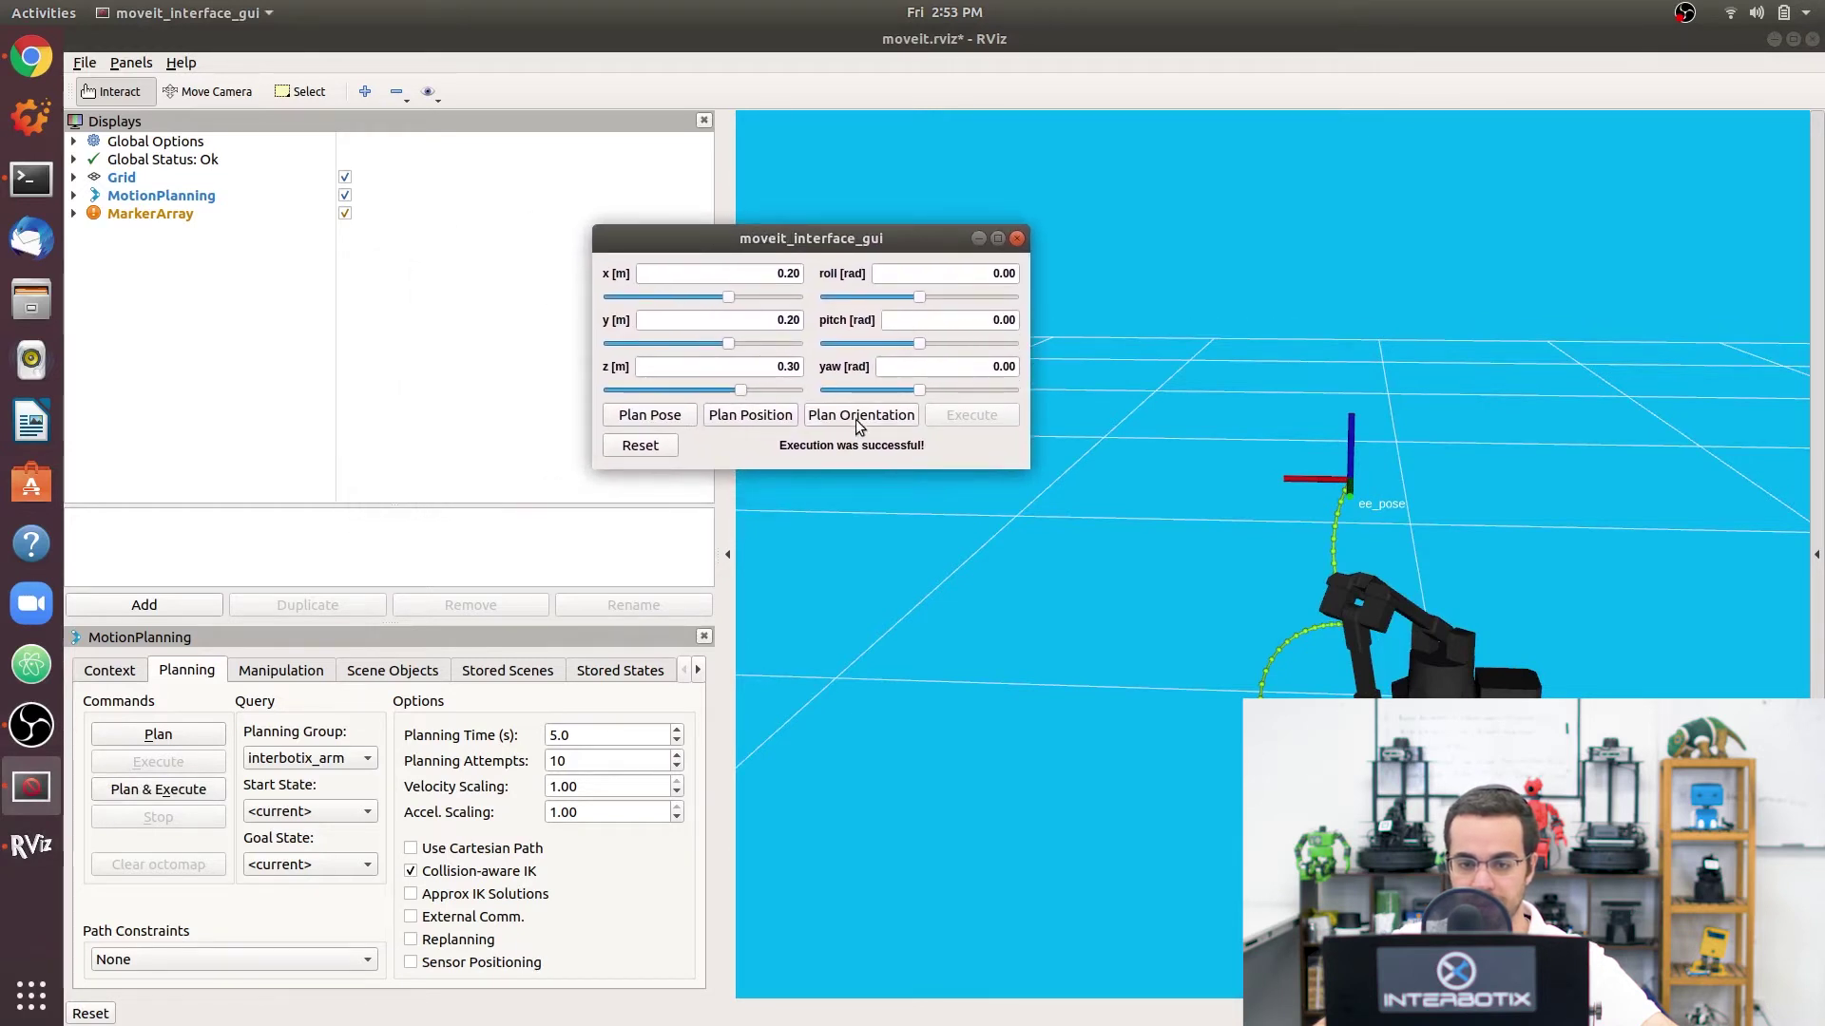
left_click_drag(852, 241, 675, 215)
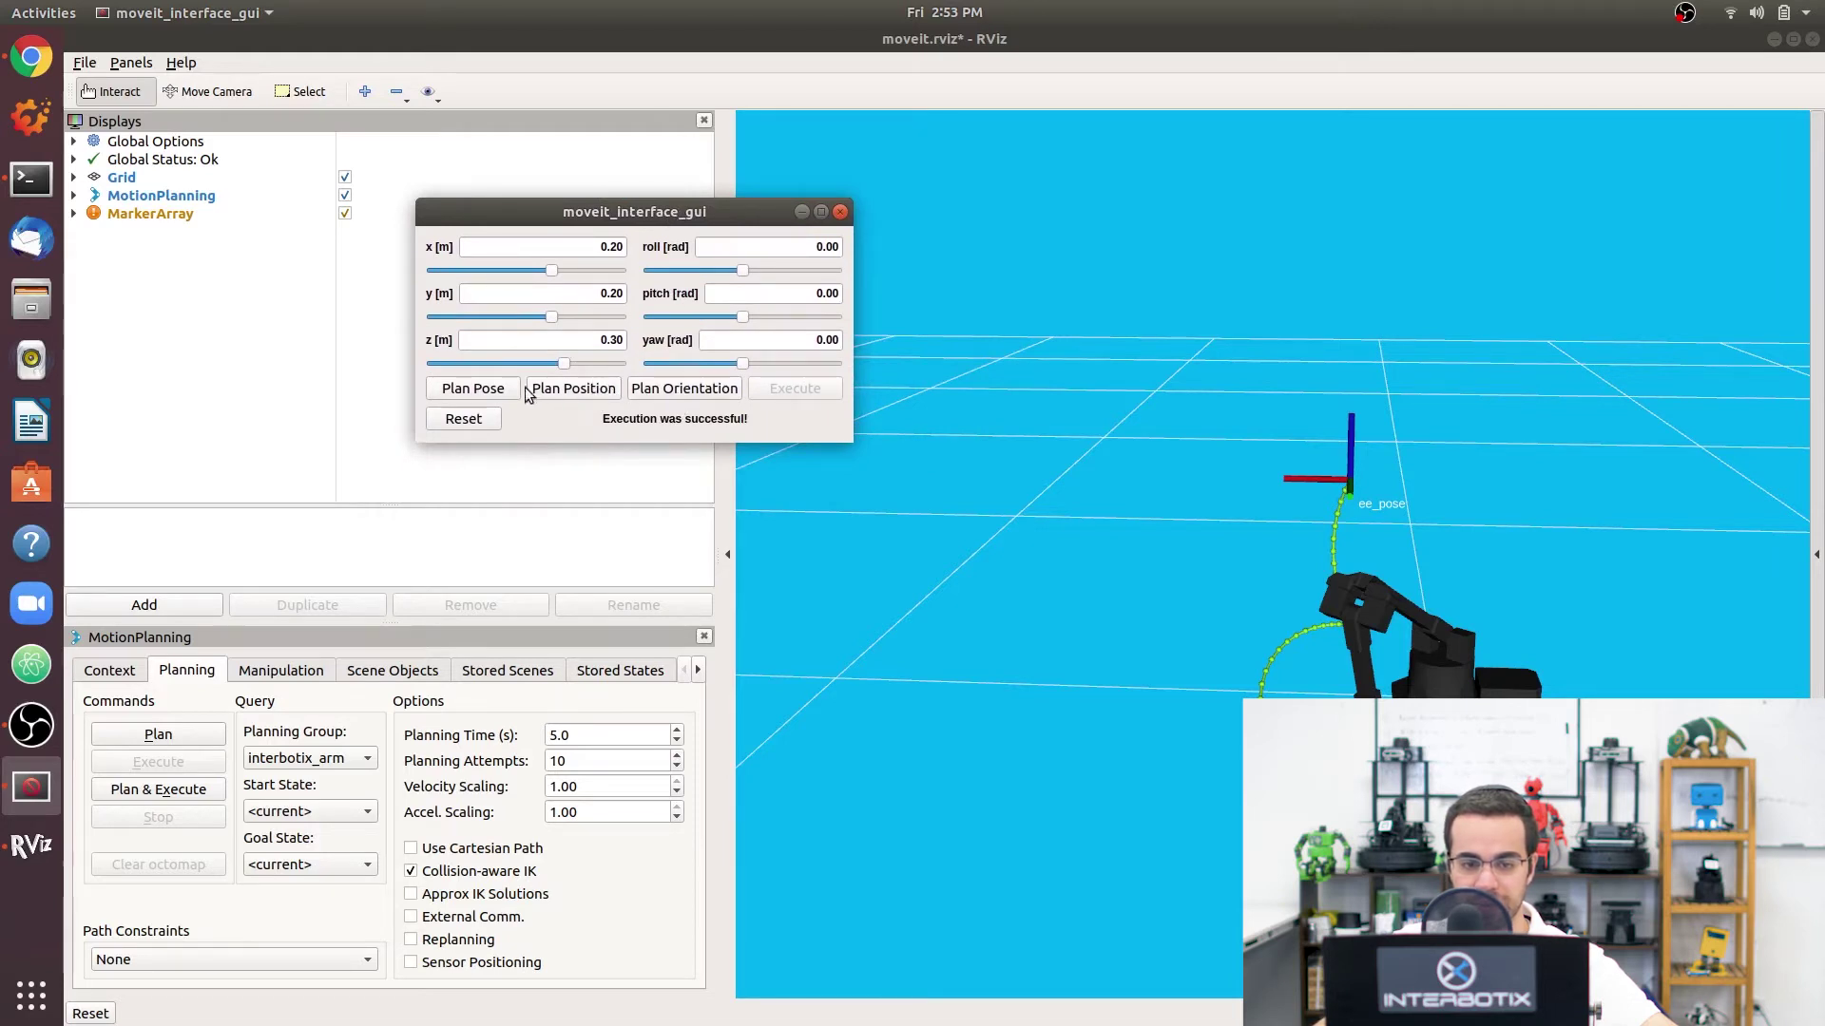
left_click(488, 389)
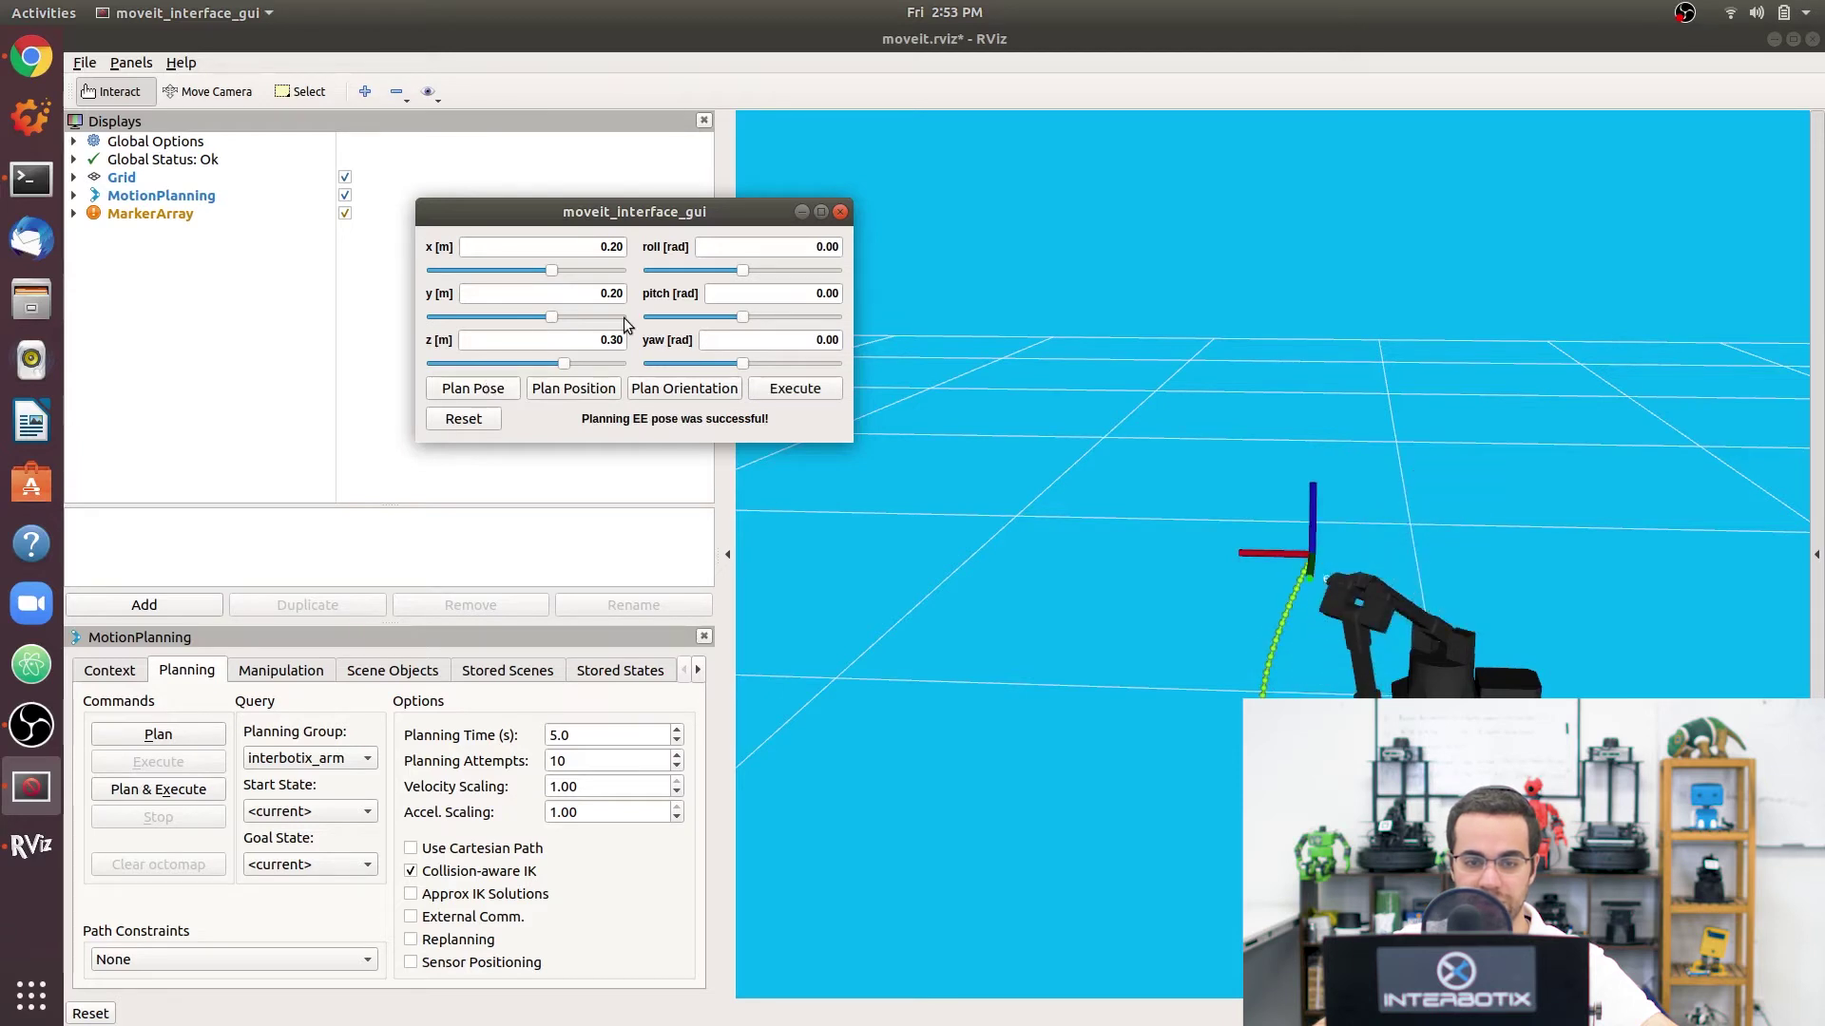
left_click(779, 392)
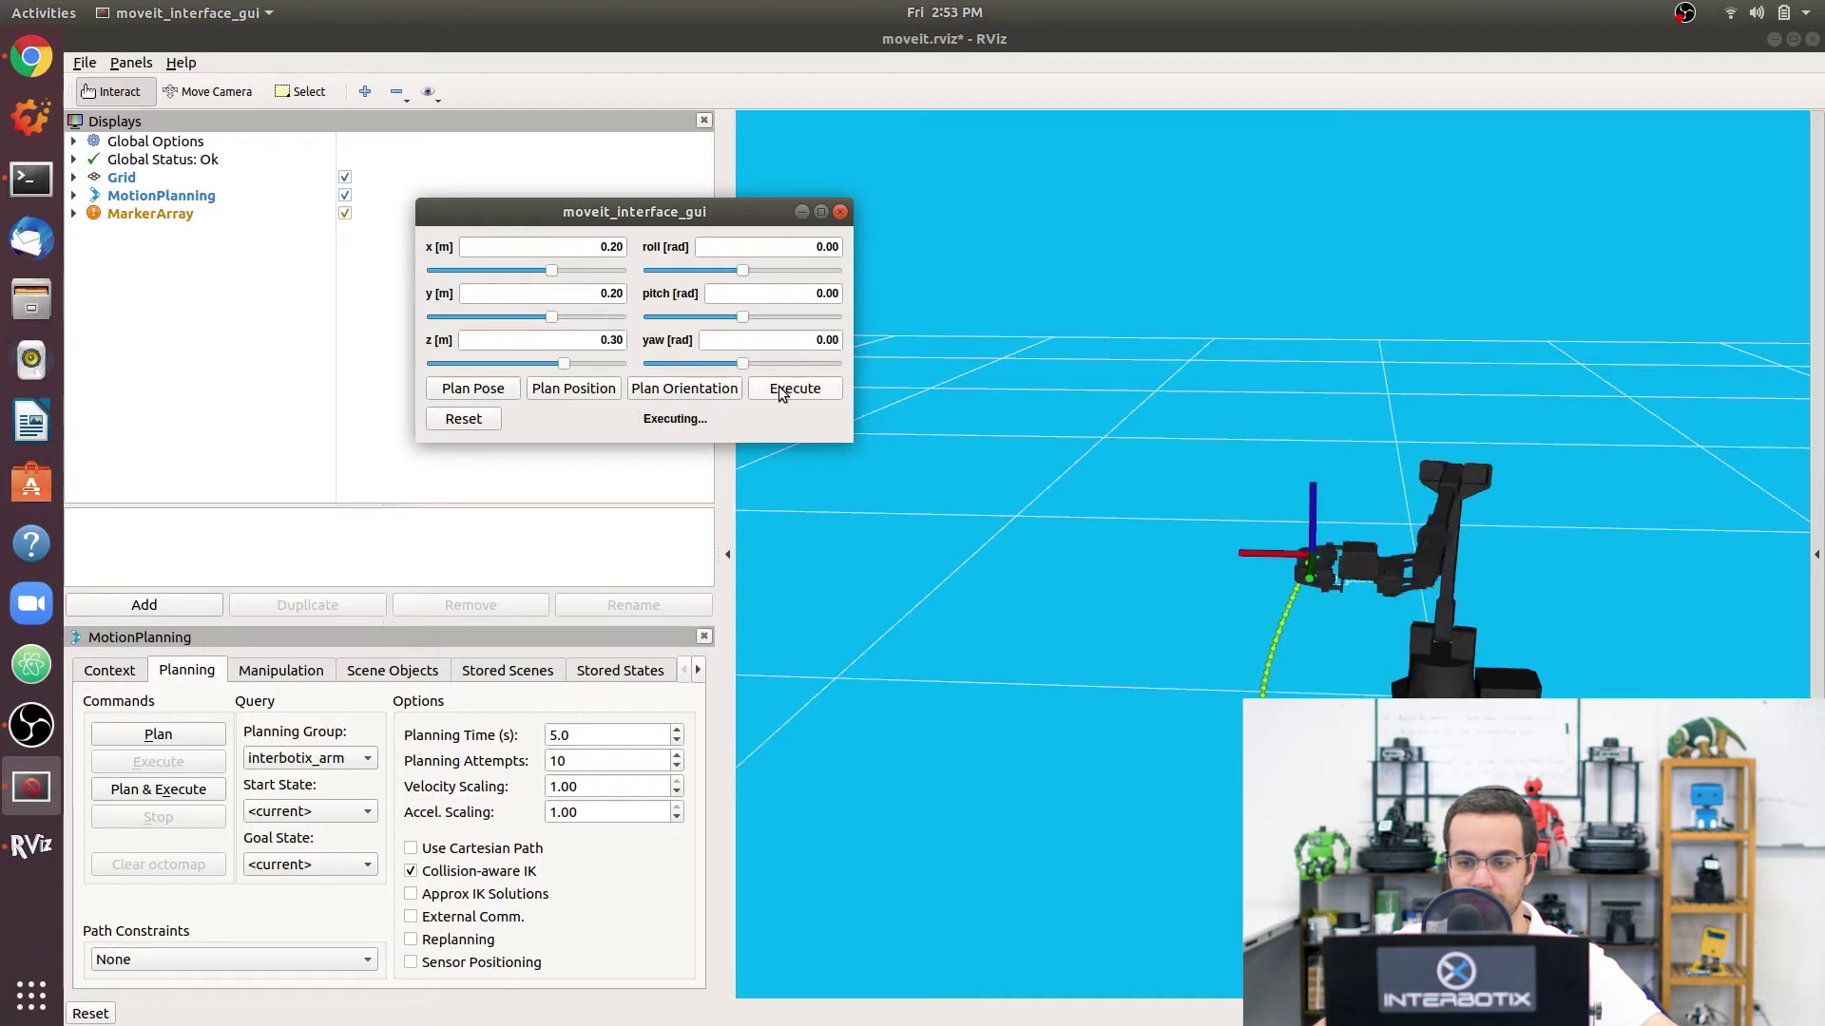
left_click_drag(710, 214, 1009, 203)
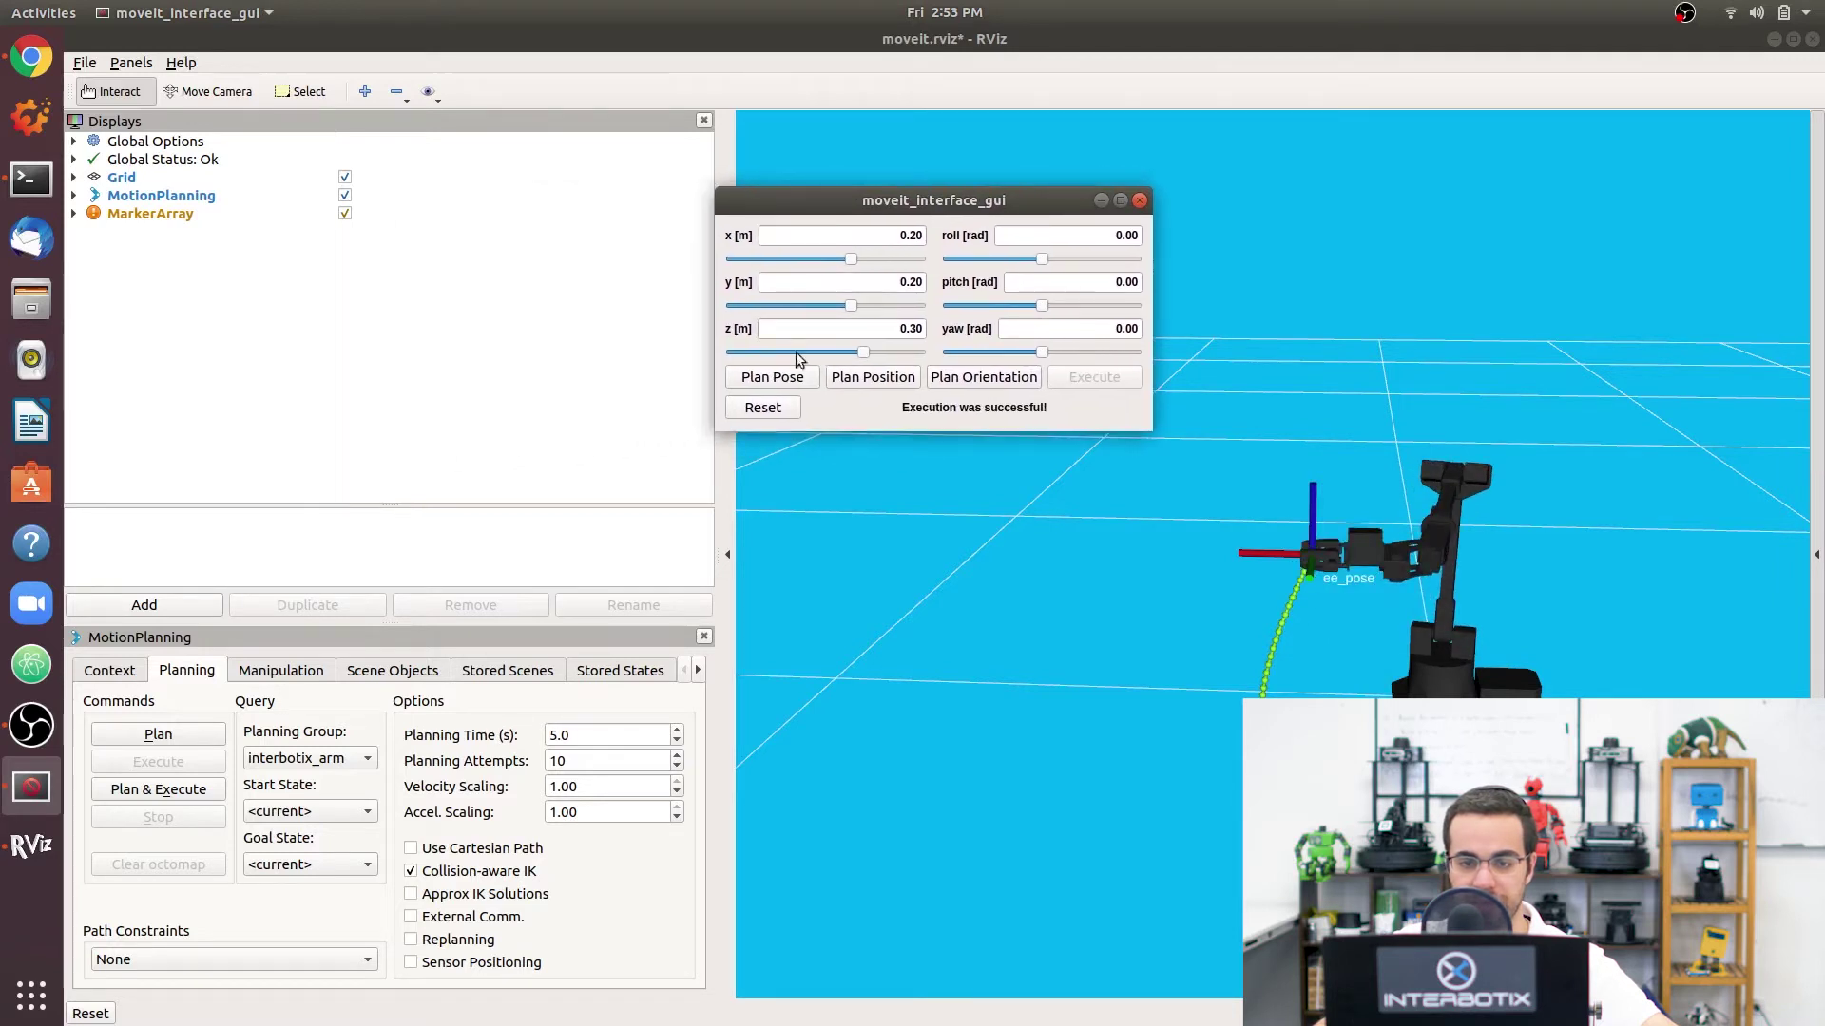
left_click(766, 411)
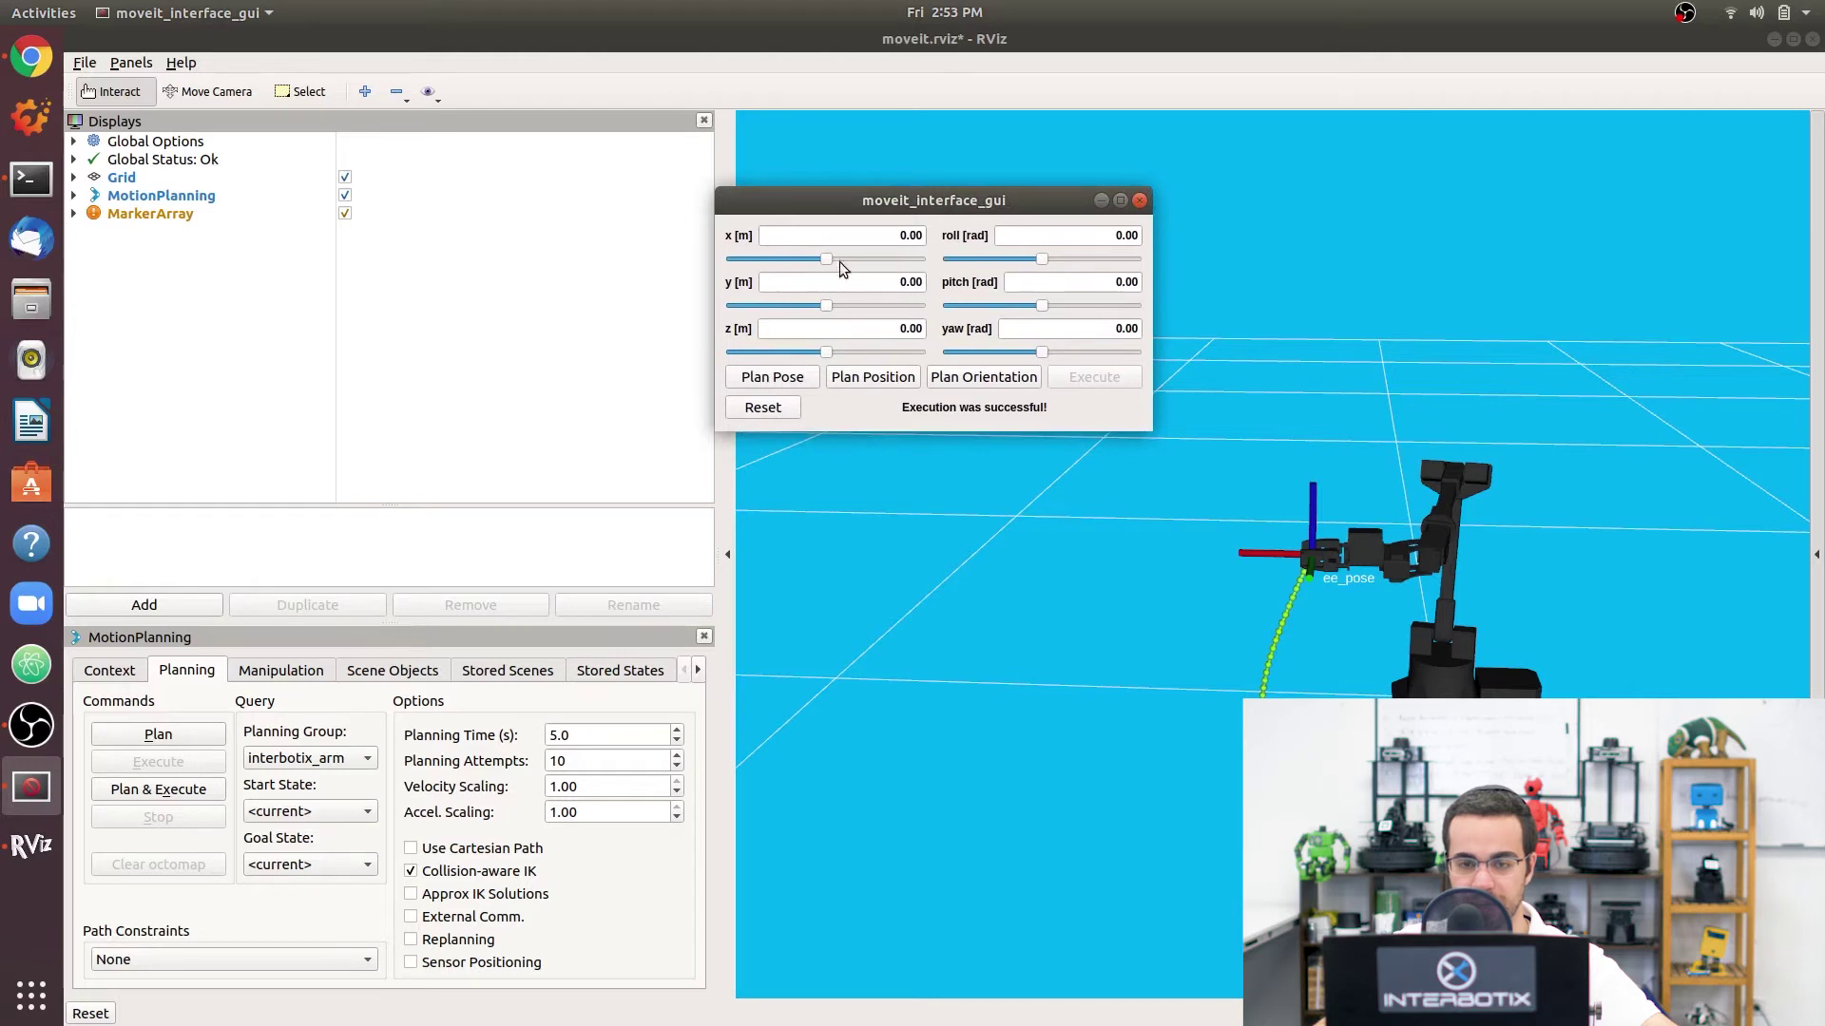
Step: Set the target to x 0.13, y -0.14, z 0.22 with the sliders, then plan and execute it
left_click_drag(826, 260, 841, 260)
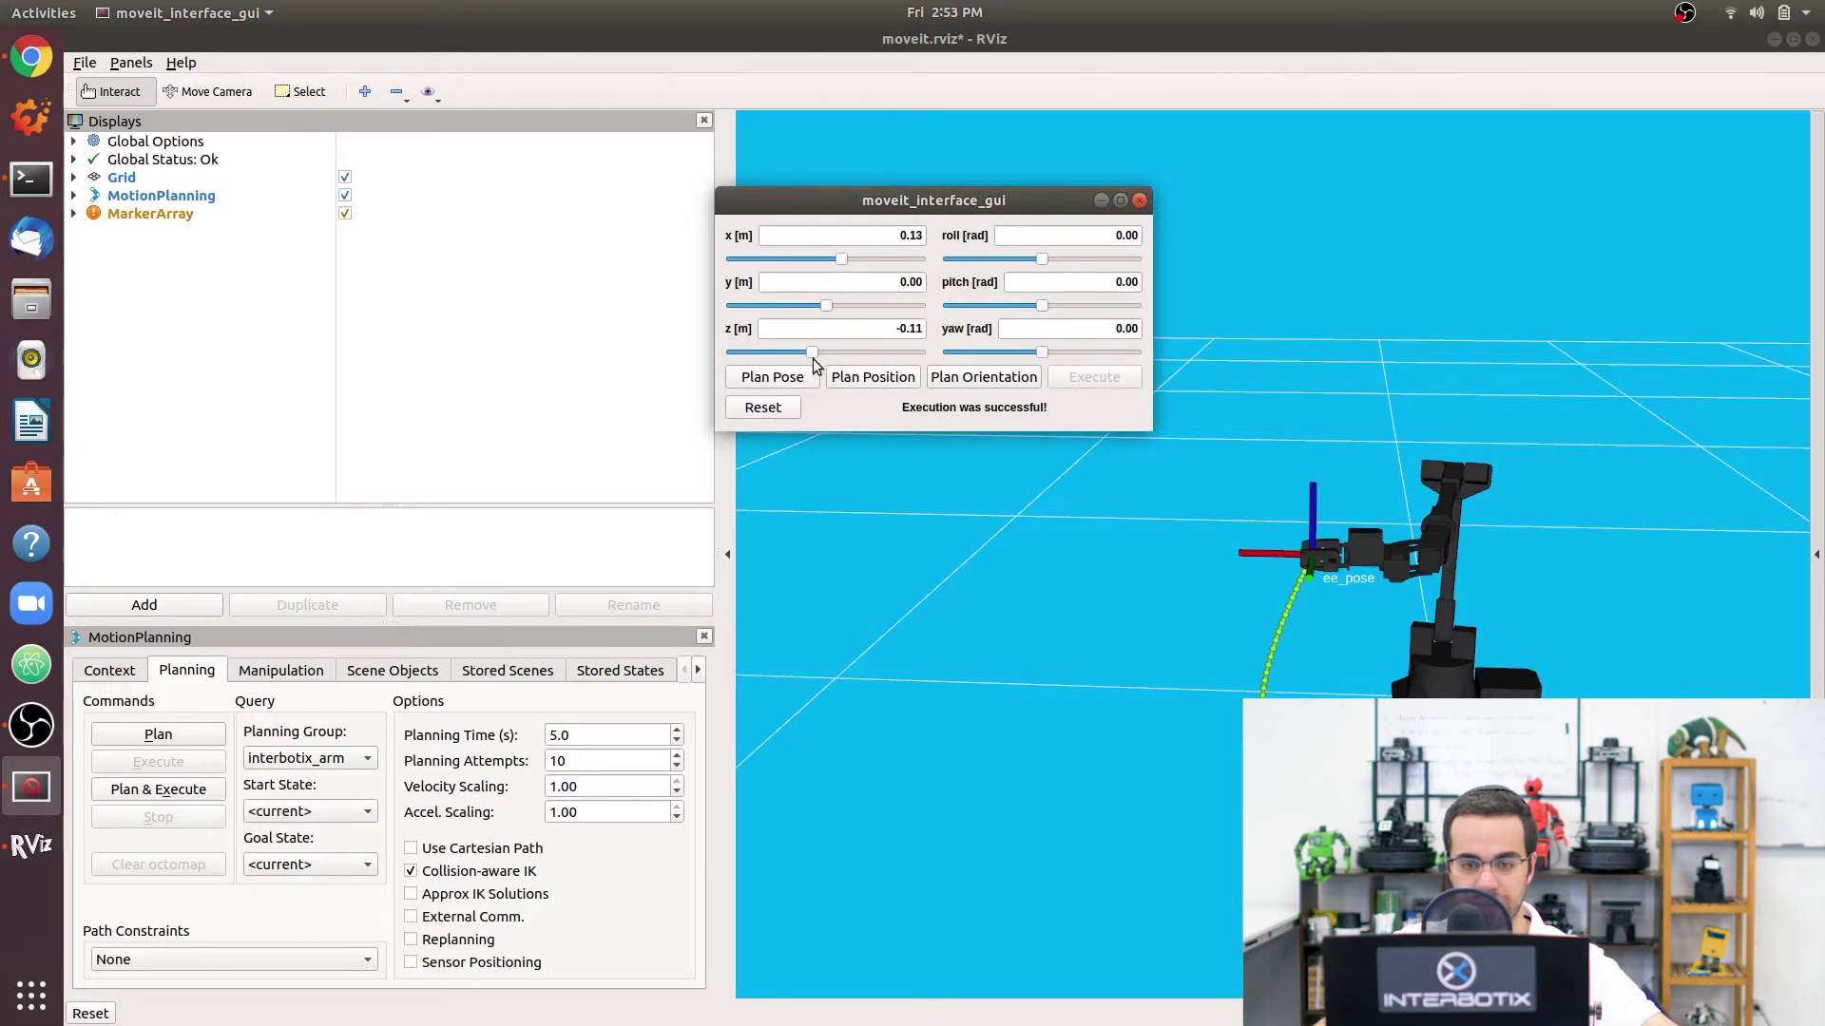
left_click_drag(825, 353, 834, 353)
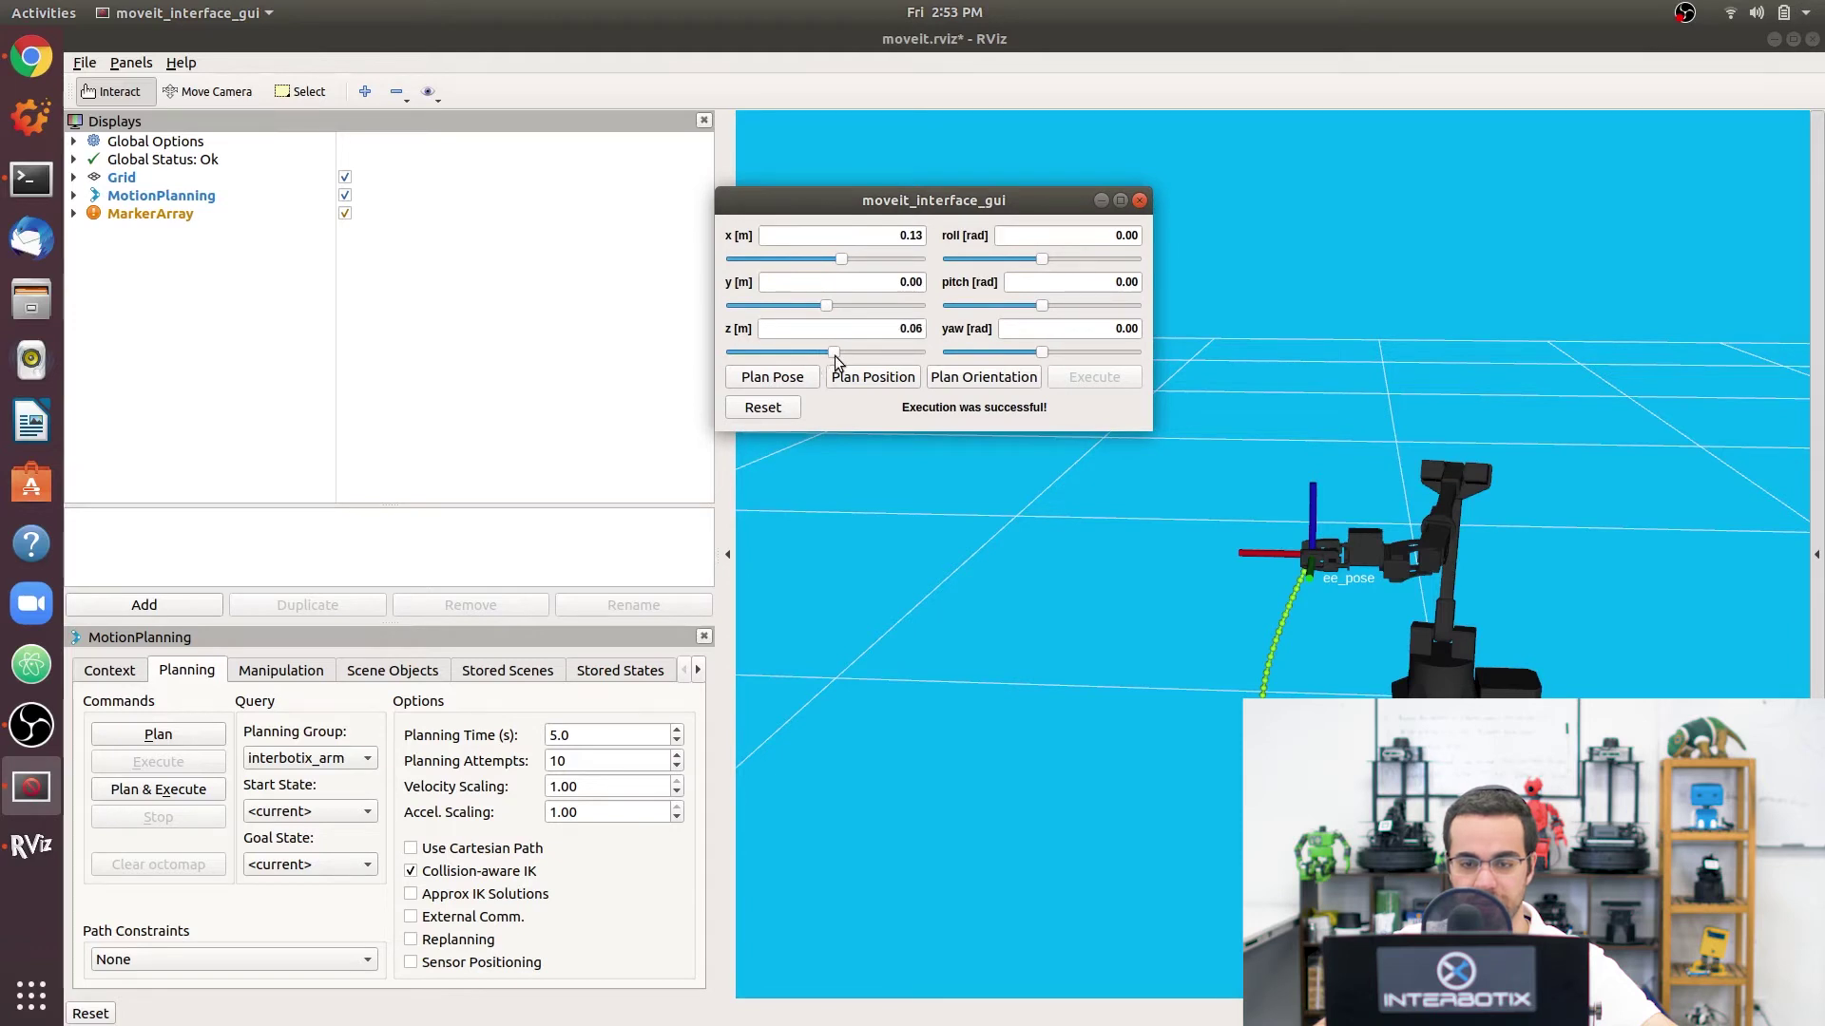
left_click_drag(836, 352, 810, 305)
left_click(802, 375)
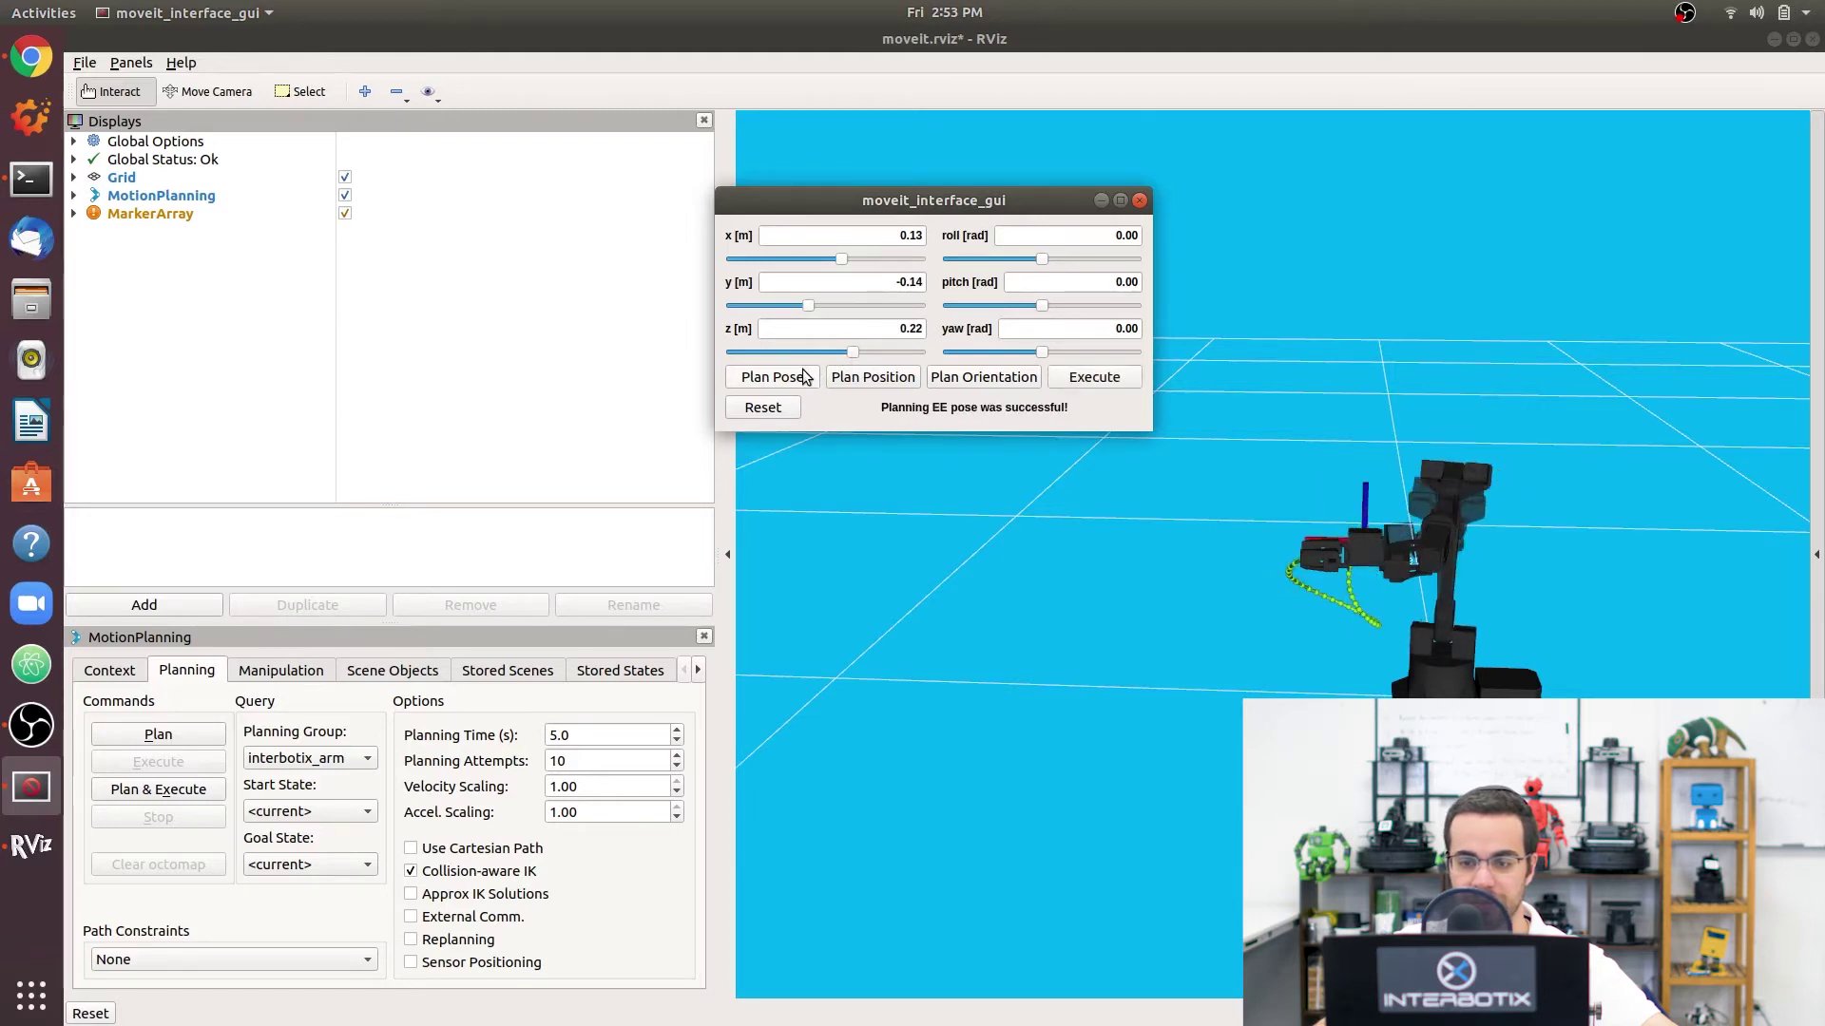
left_click(1087, 381)
left_click_drag(1098, 479, 1293, 629)
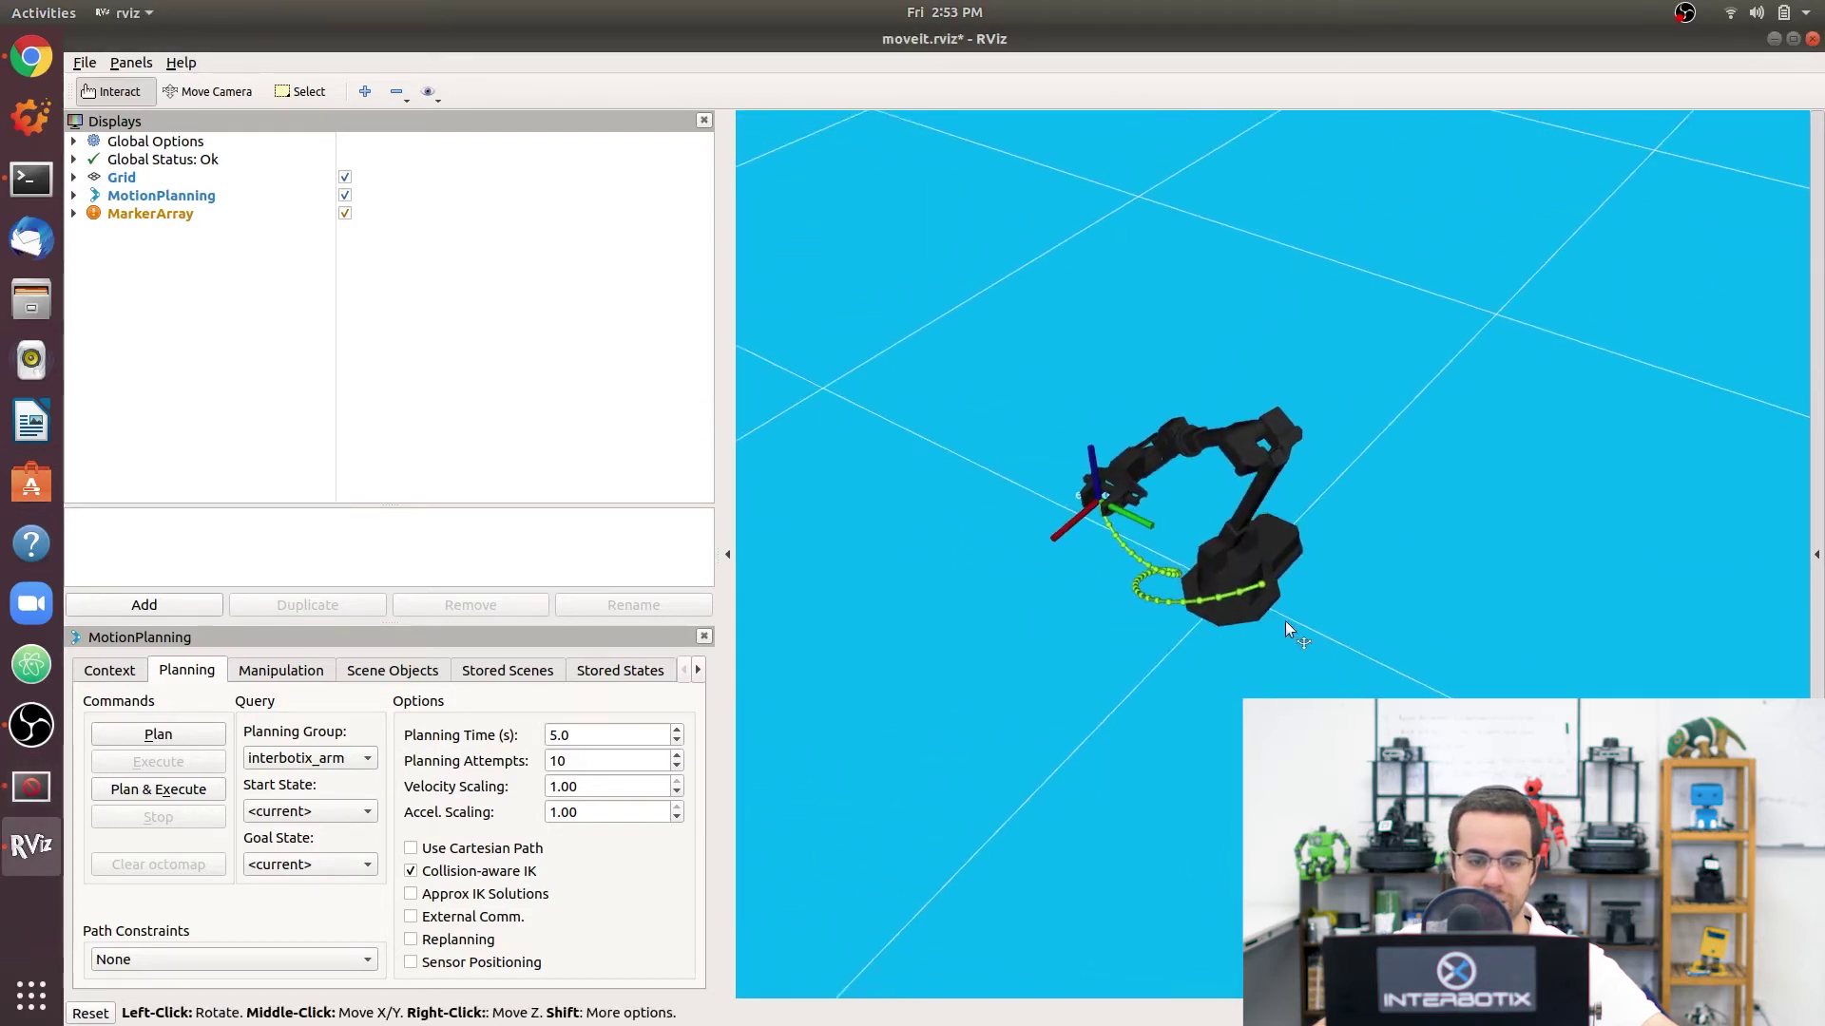
left_click(45, 183)
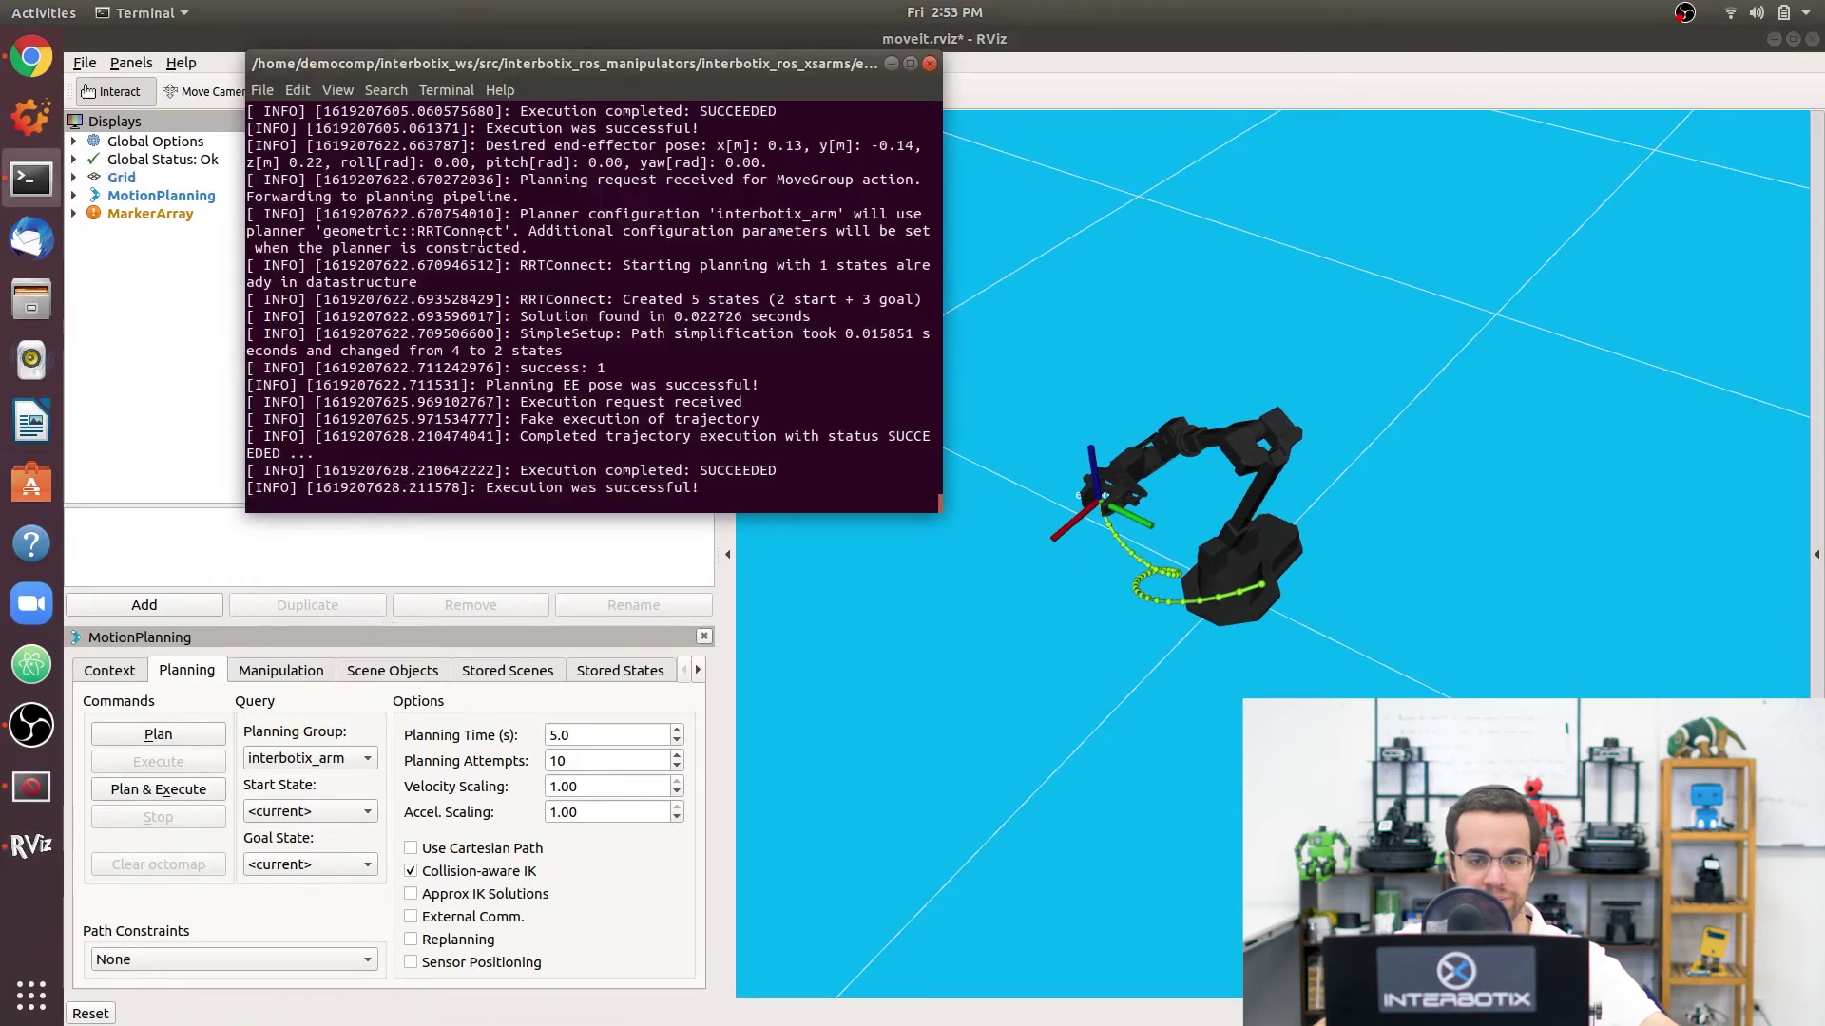
Step: Shut down the running MoveIt session with Ctrl+C and move the terminal to the lower left
key("ctrl+c")
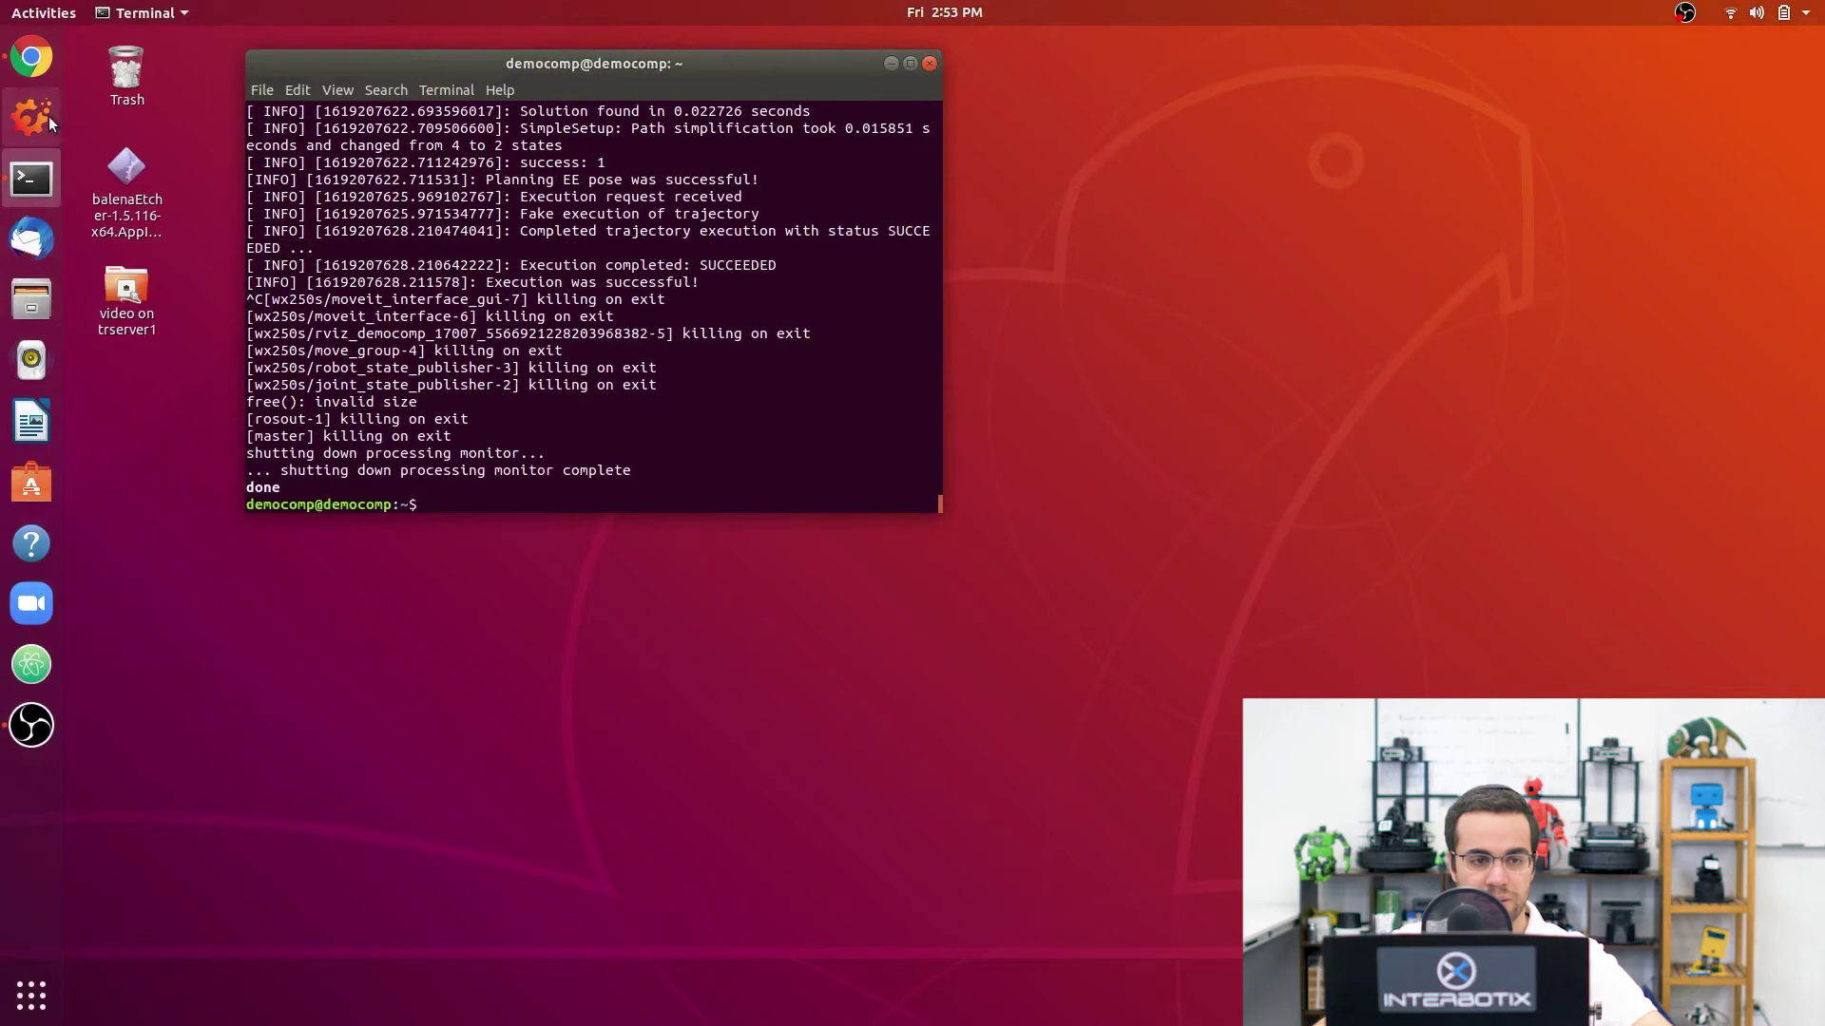
left_click(31, 57)
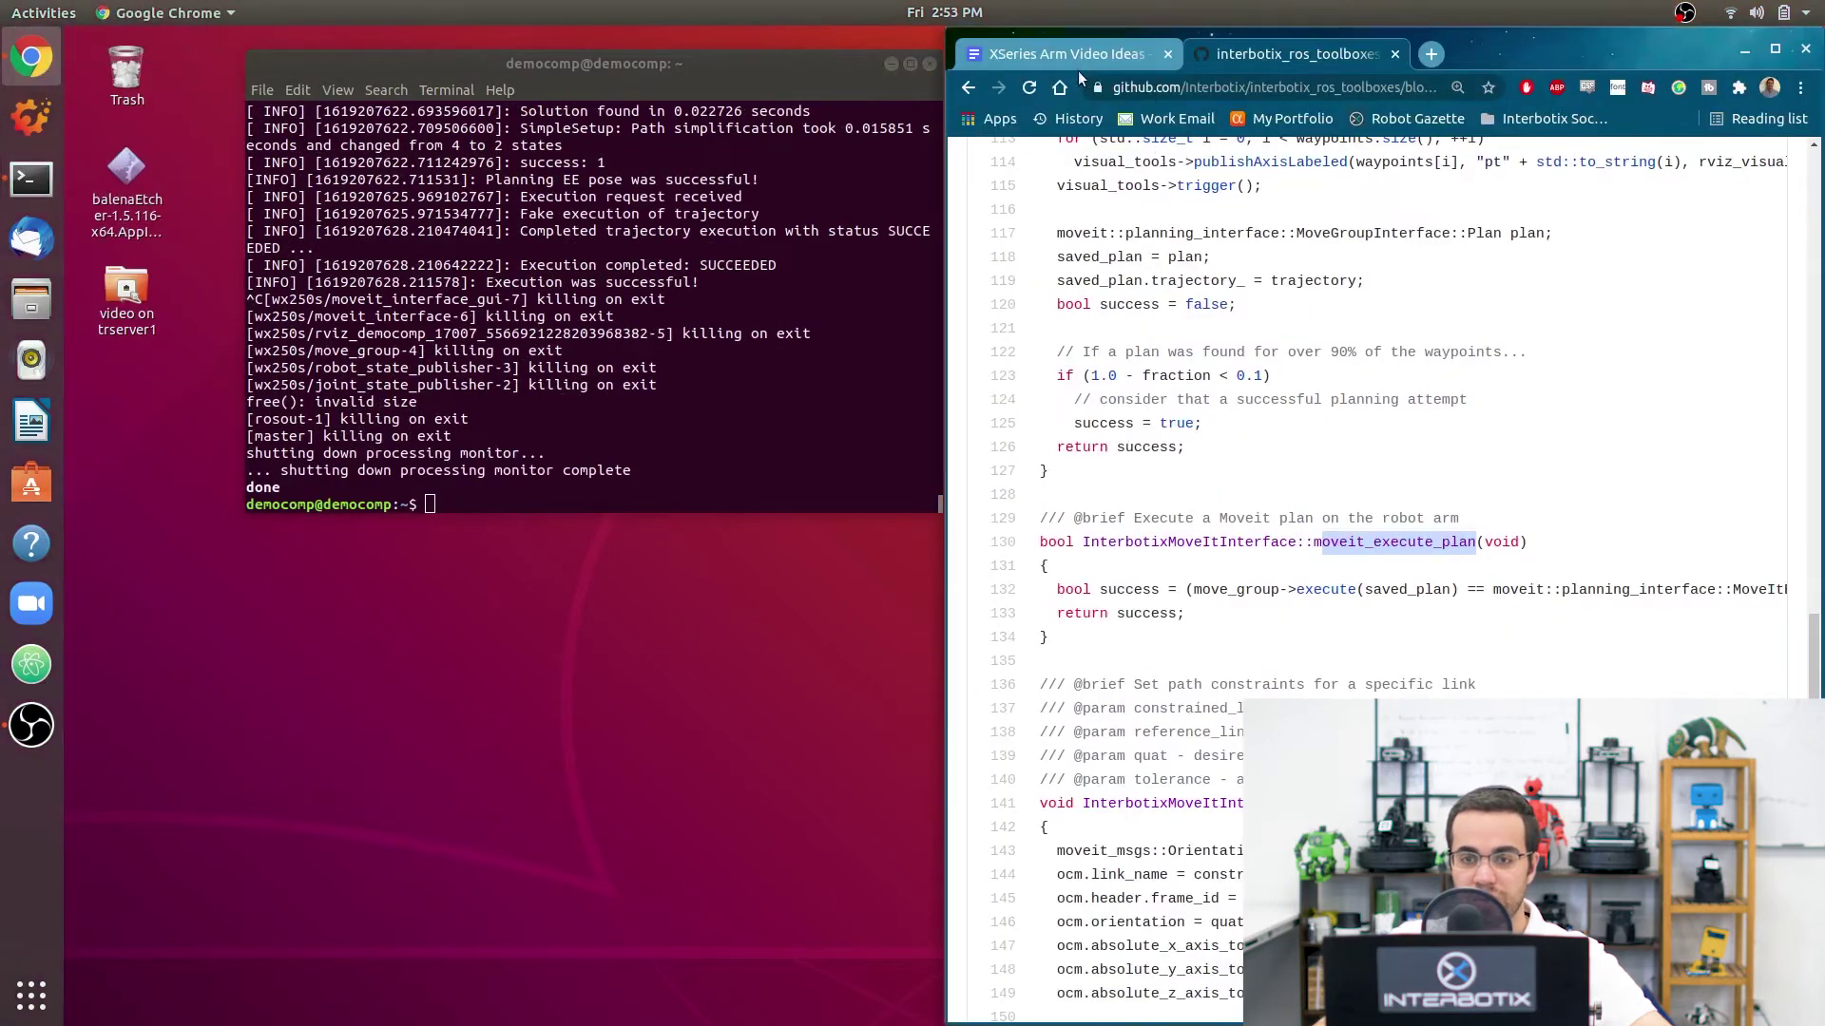
left_click(1080, 61)
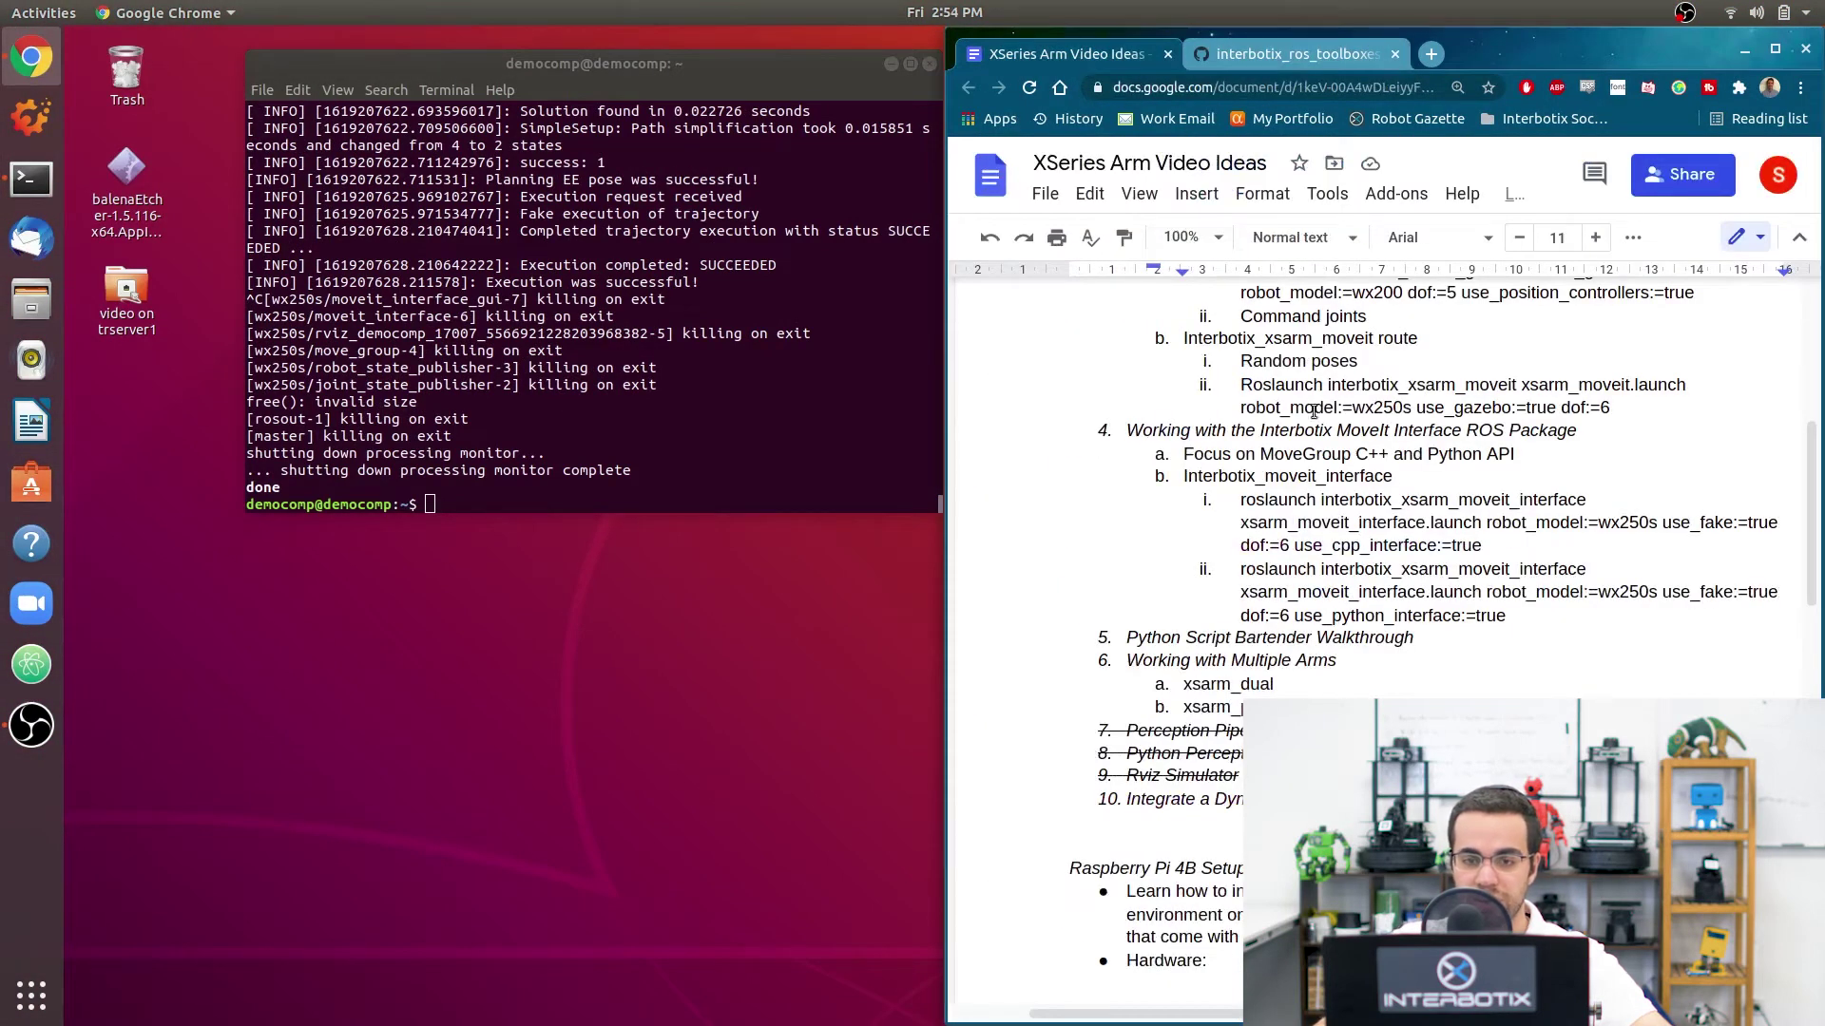
left_click_drag(743, 65, 665, 220)
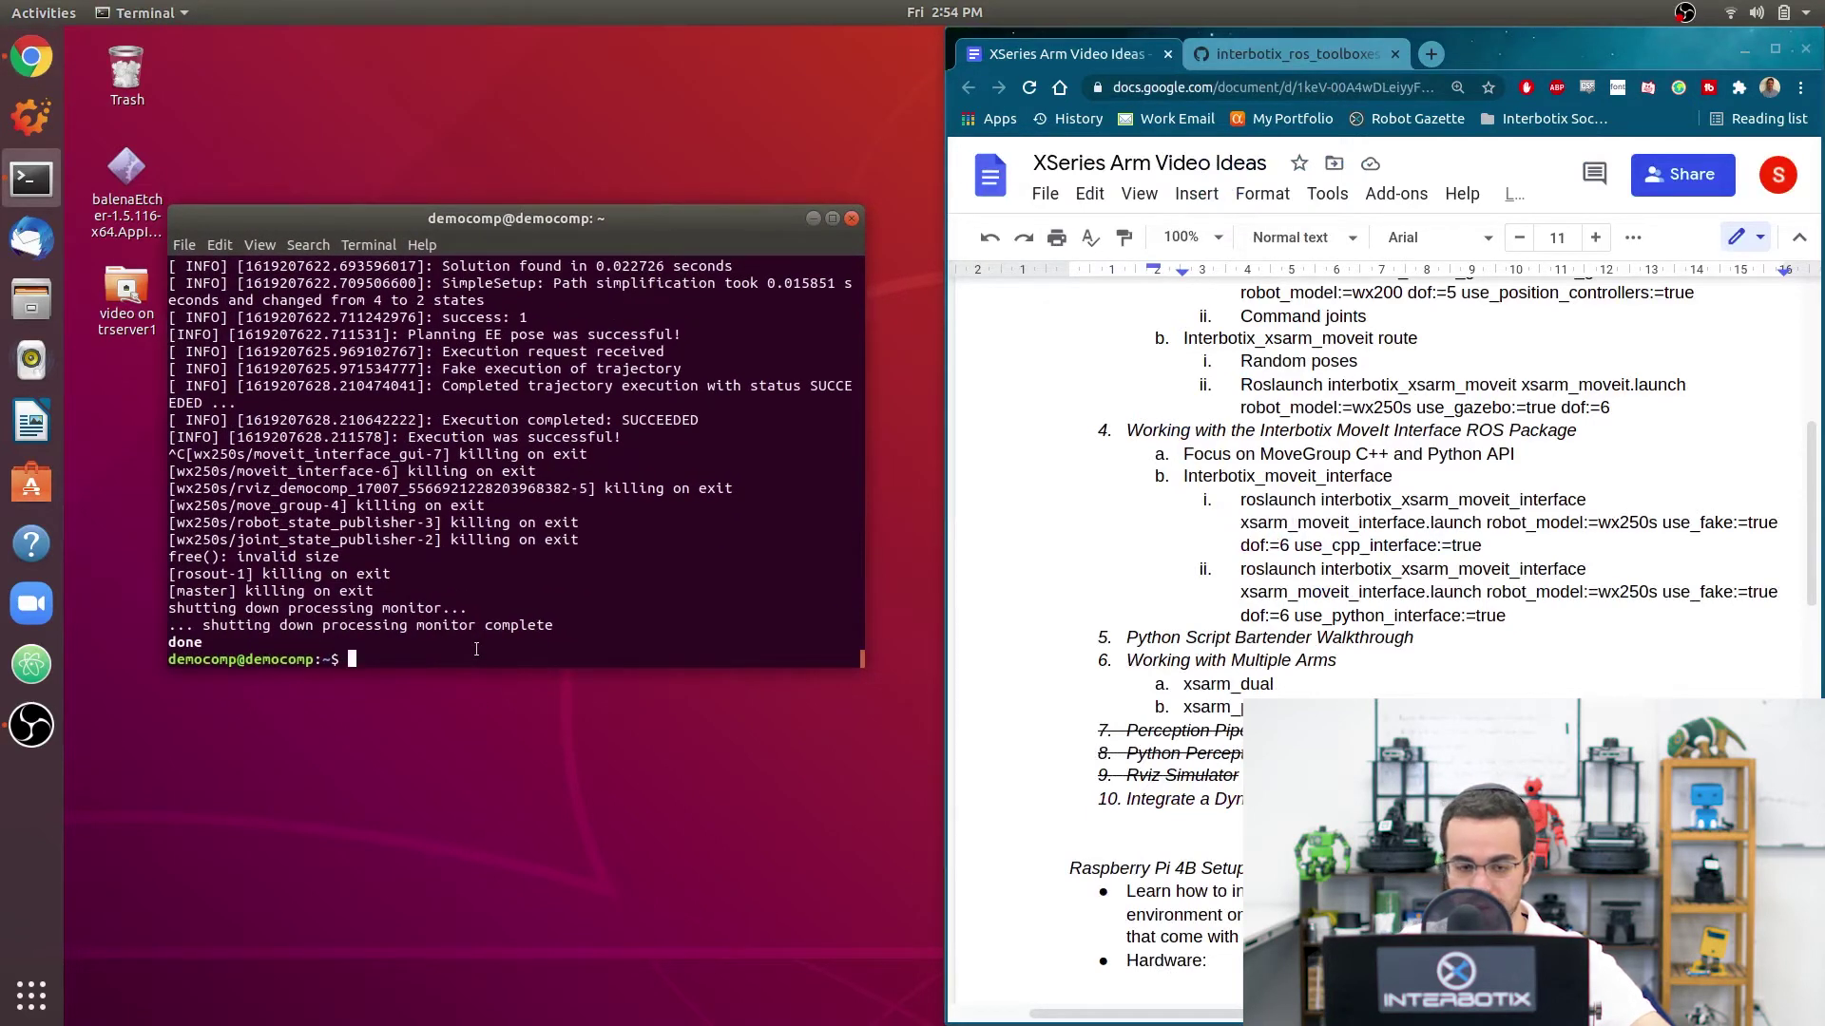
Step: Recall the launch command and replace use_cpp_interface:=true with use_python_interface:=true
key("ctrl+shift+v")
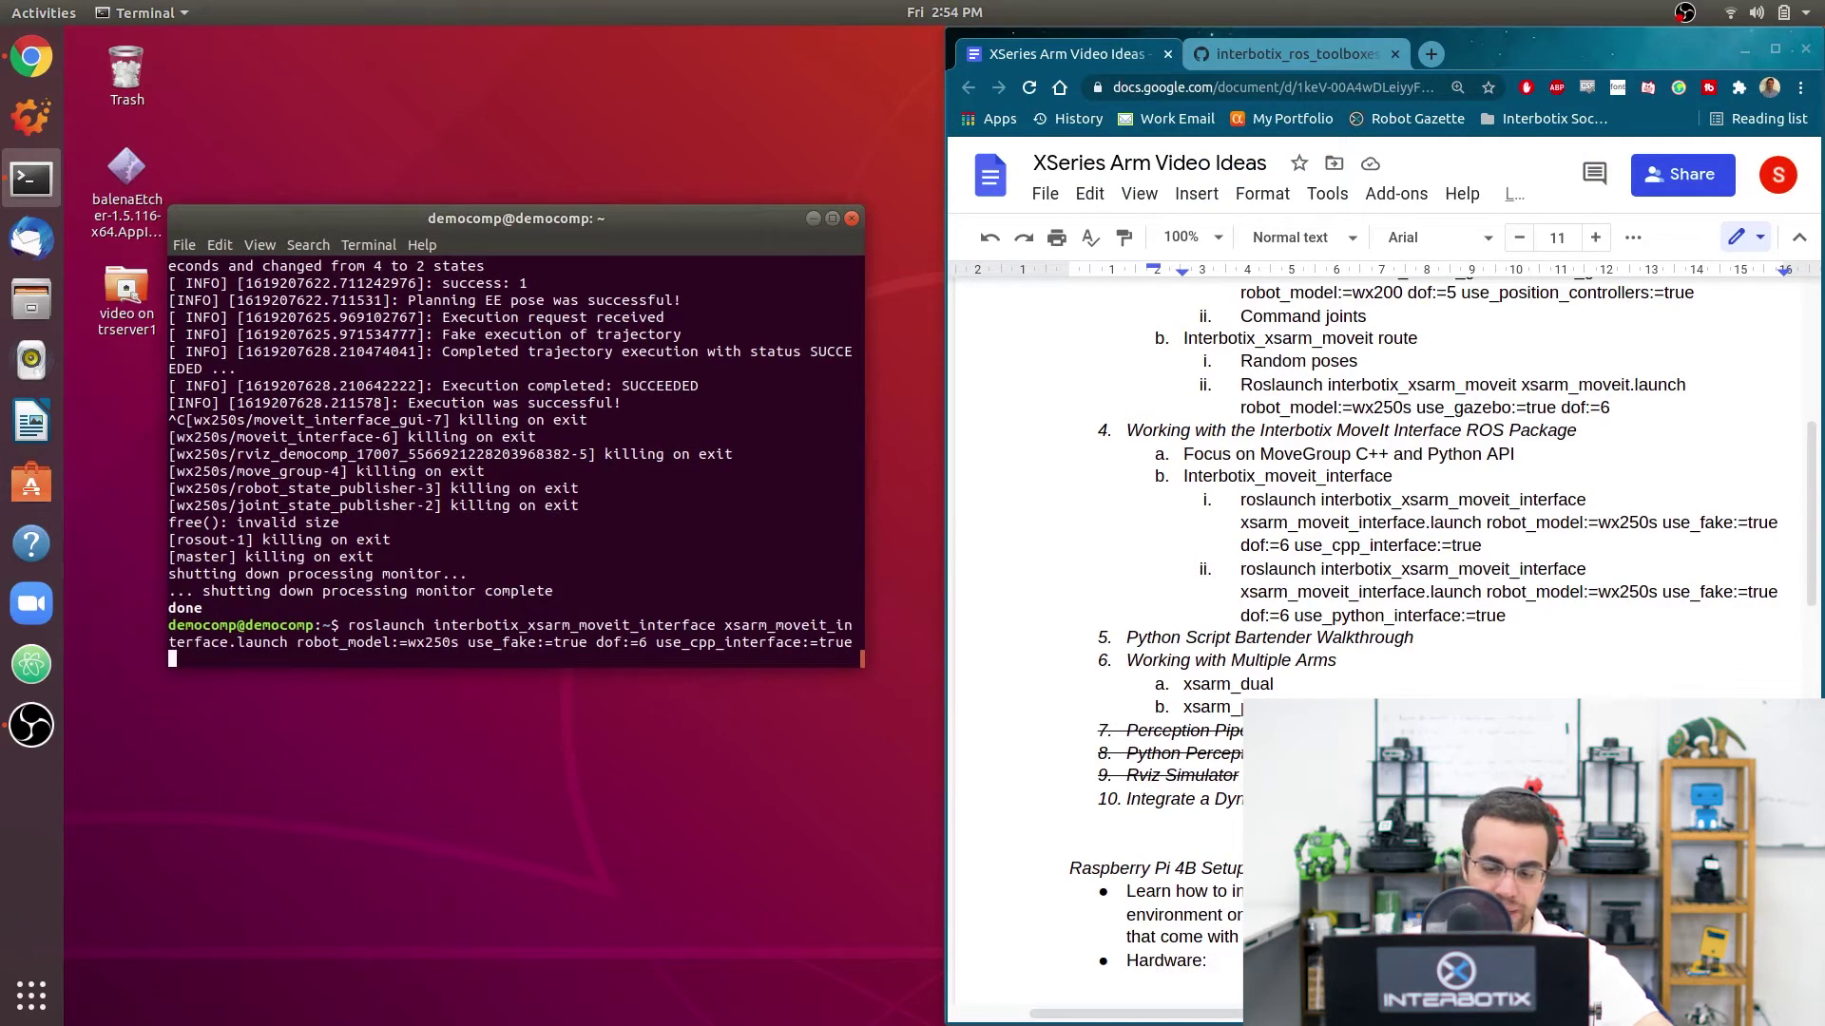
key("BackSpace")
key("BackSpace")
key("BackSpace")
key("BackSpace")
key("BackSpace")
key("BackSpace")
key("BackSpace")
key("BackSpace")
key("BackSpace")
key("BackSpace")
key("BackSpace")
key("BackSpace")
key("BackSpace")
key("BackSpace")
key("BackSpace")
key("BackSpace")
key("BackSpace")
key("BackSpace")
key("BackSpace")
key("BackSpace")
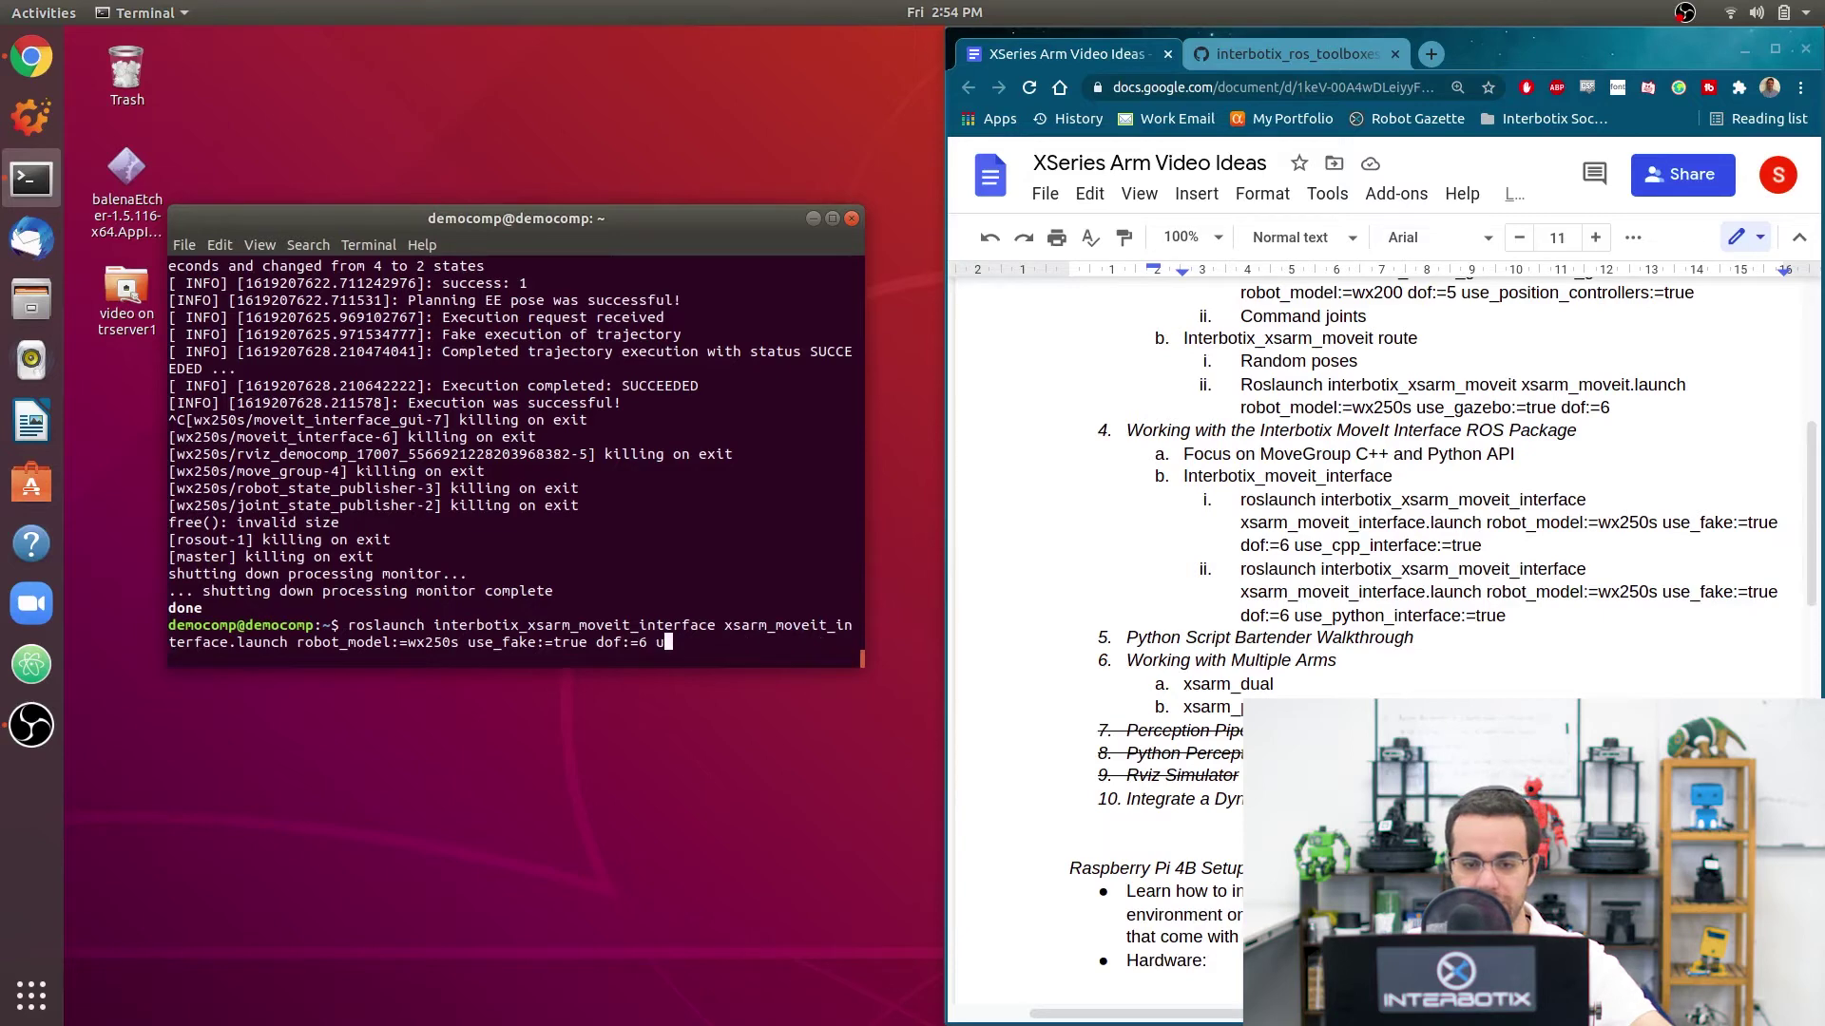
key("BackSpace")
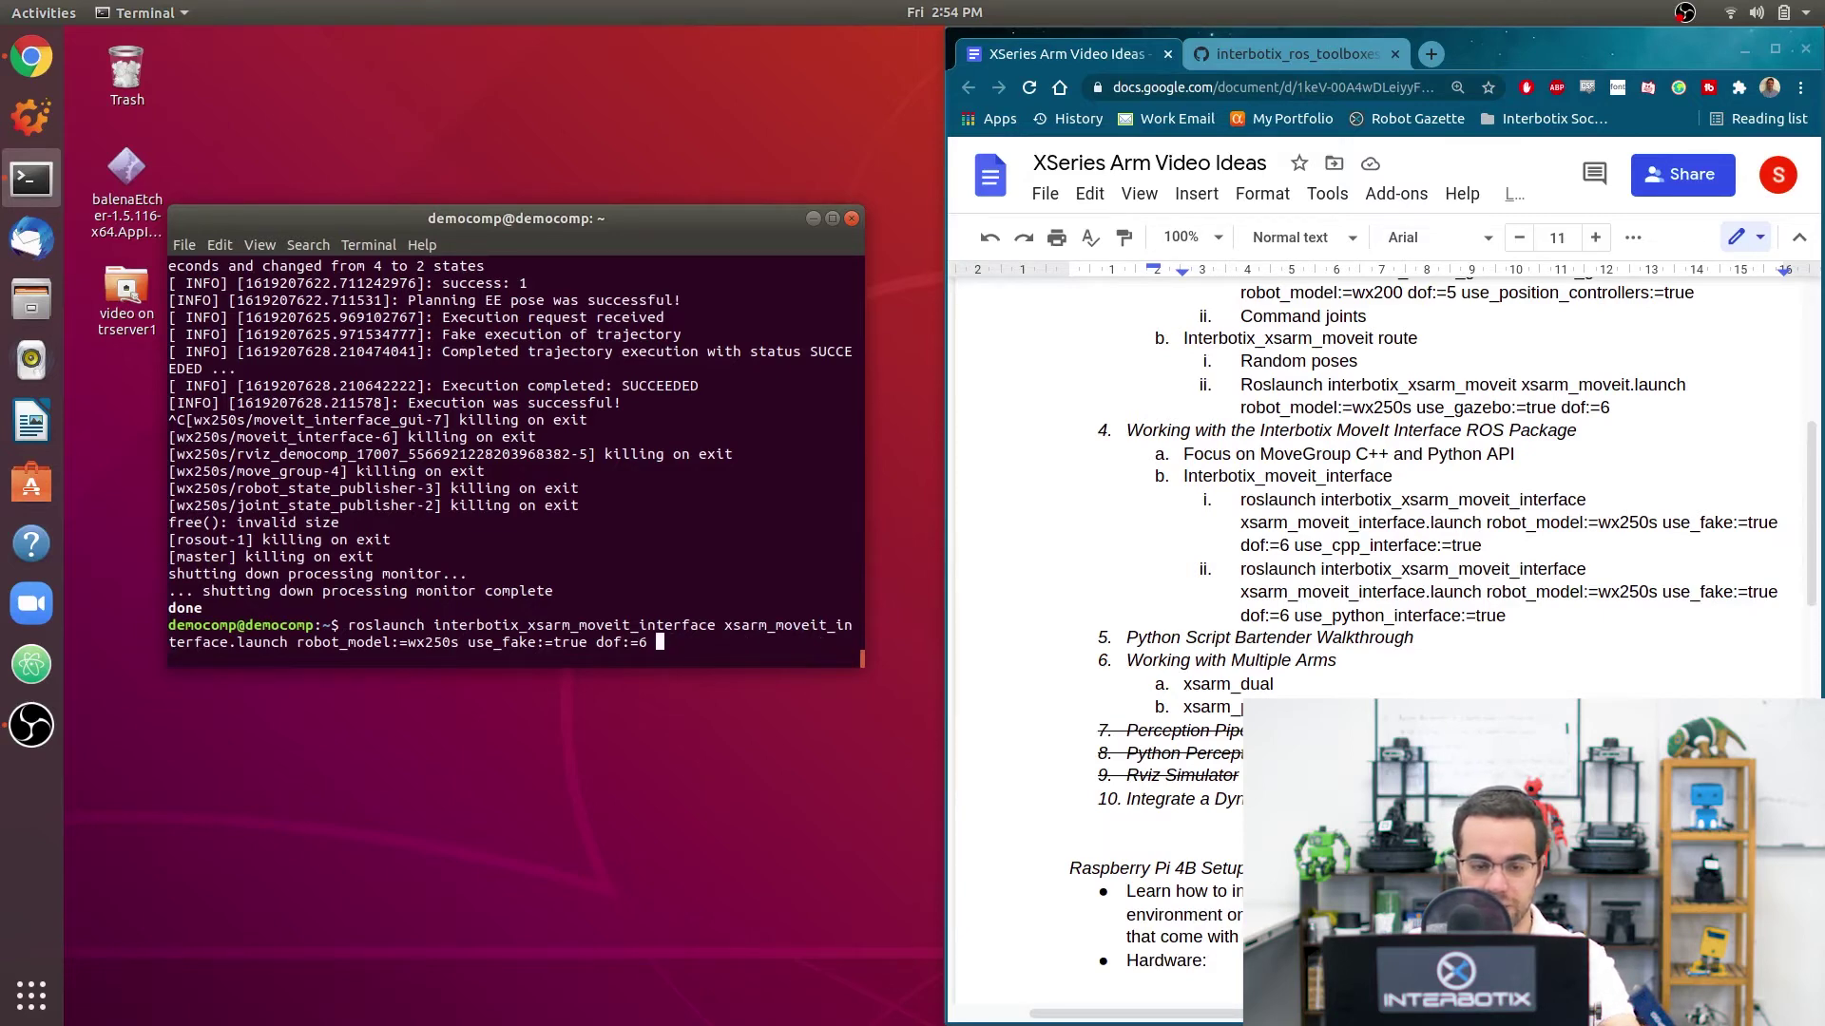
type("use")
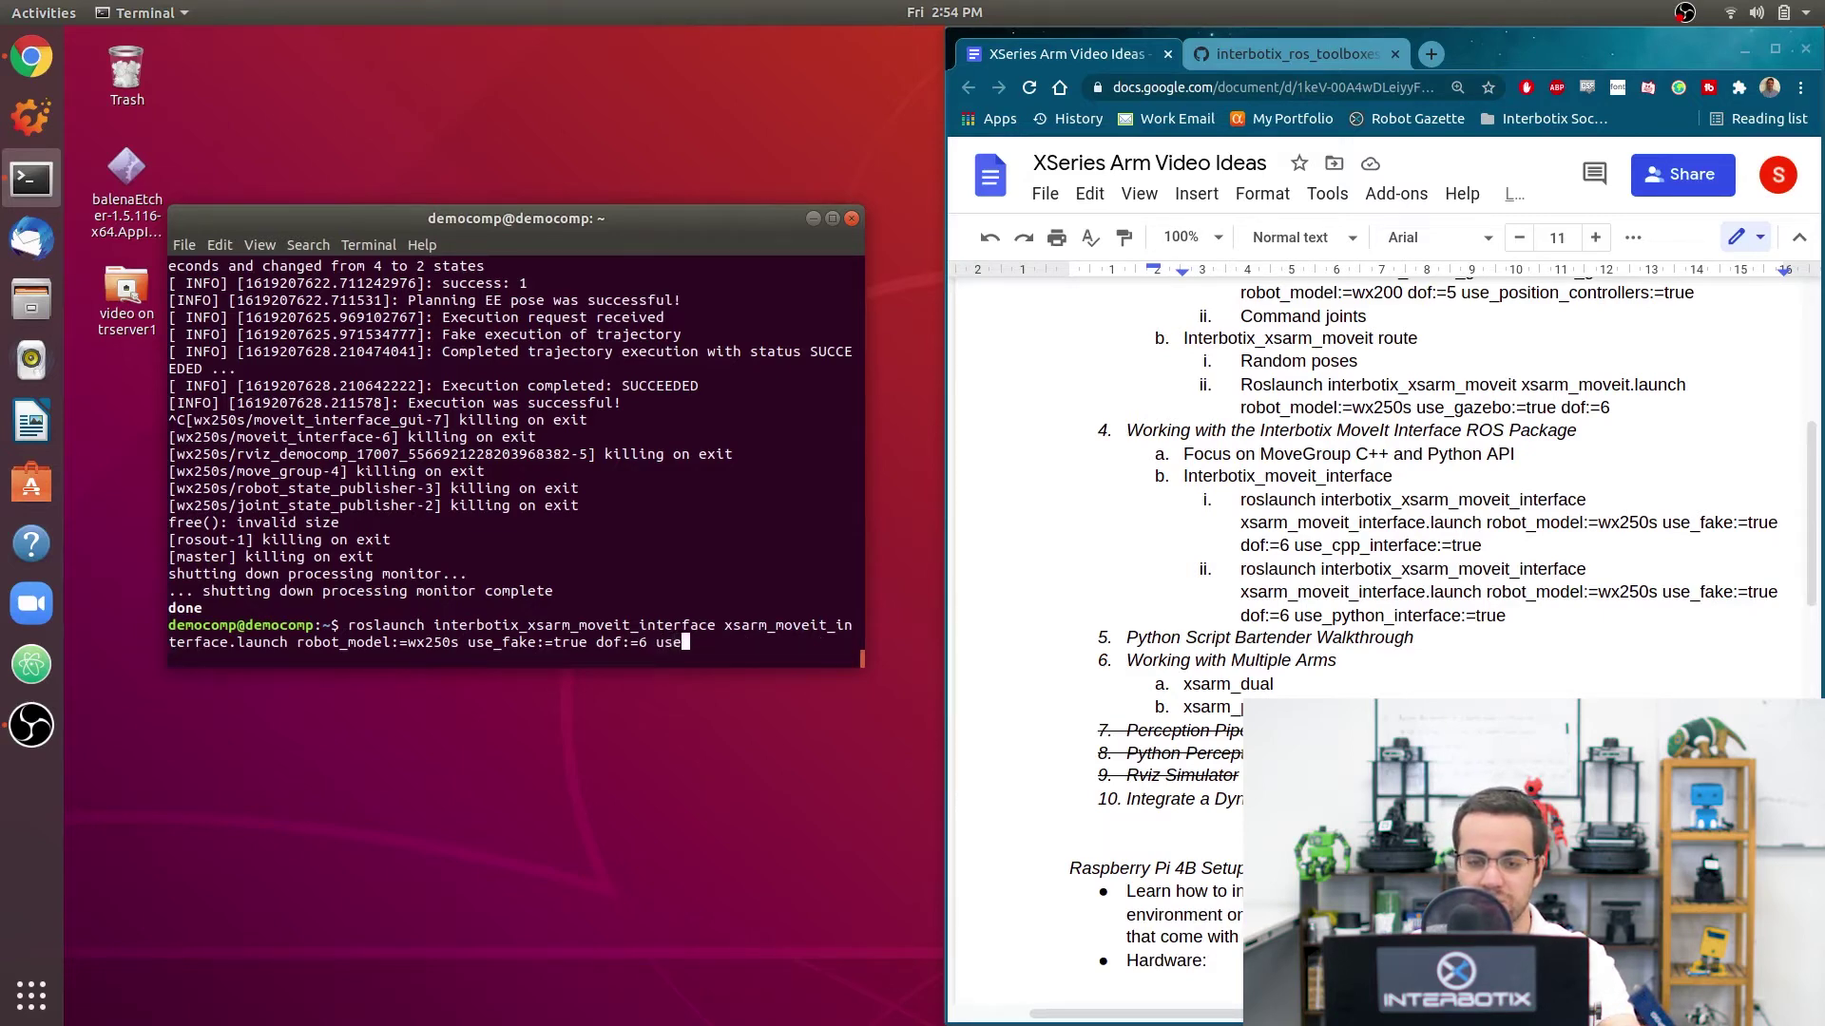
type("_python_inter")
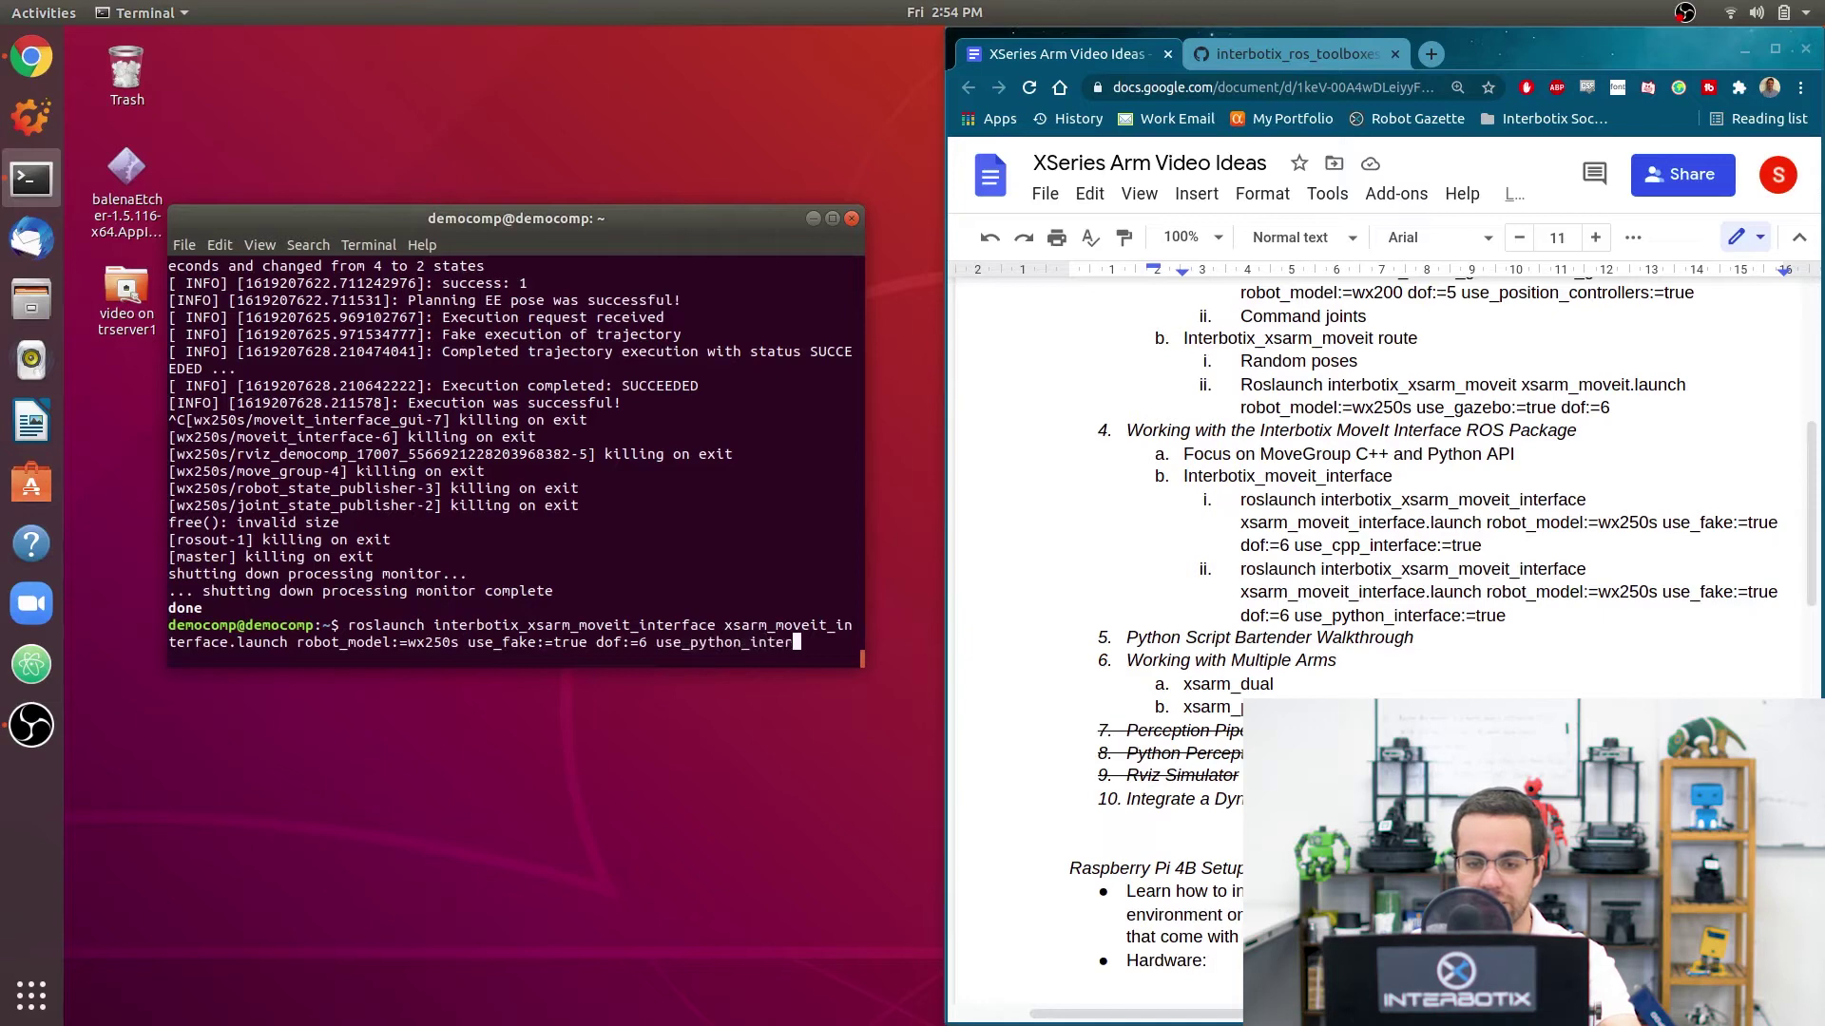
type("face:=true")
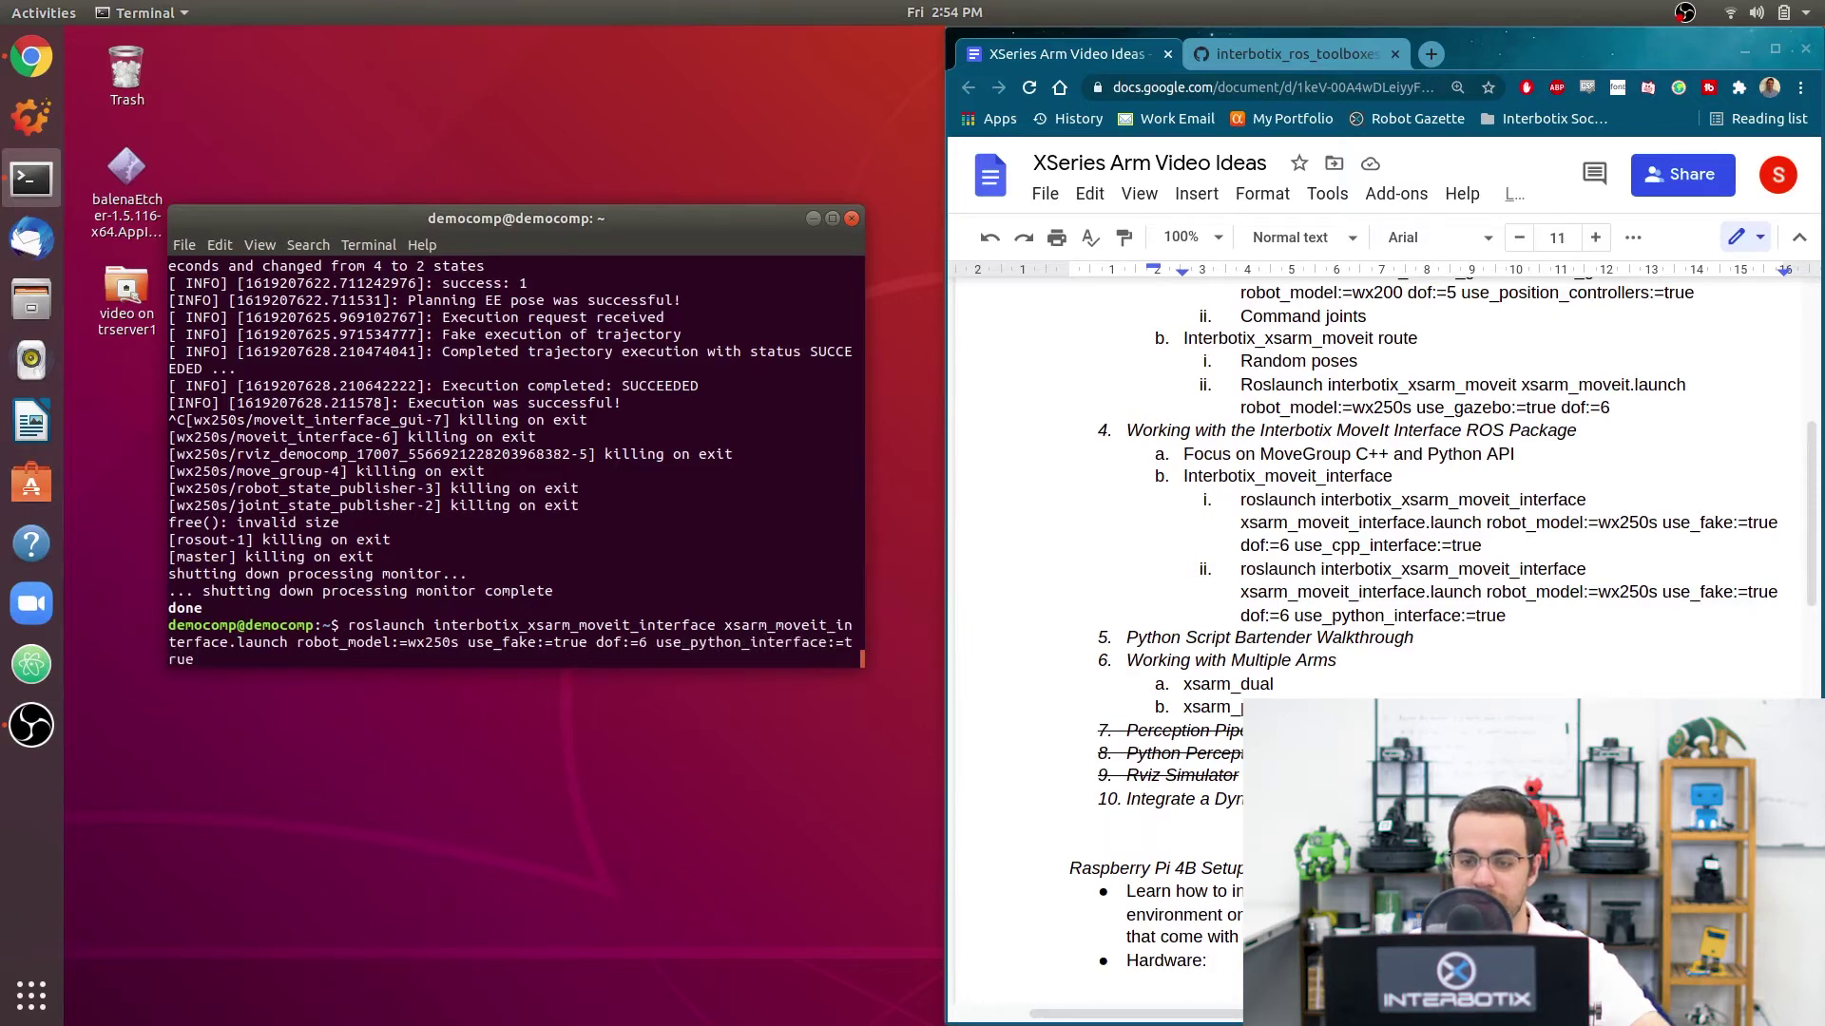
Step: Run the Python-interface launch for wx250s and move the Terminal log window beside the arm
key("Return")
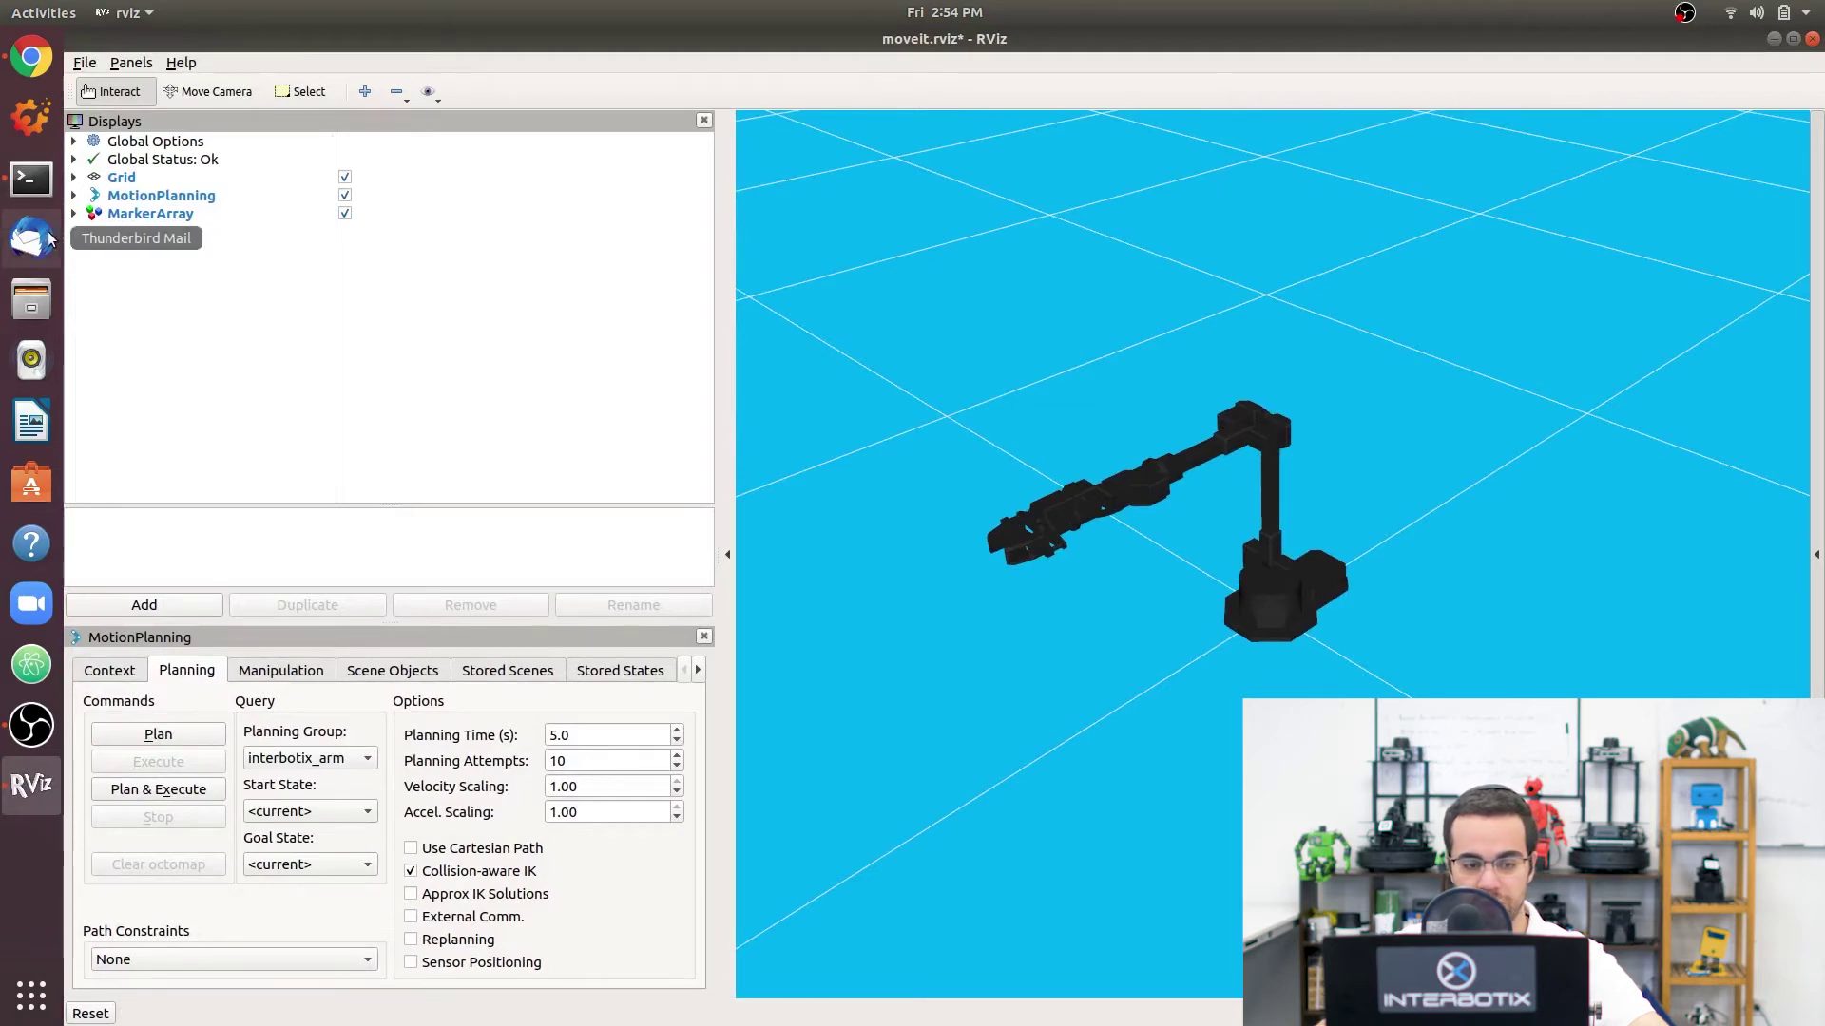
left_click(31, 178)
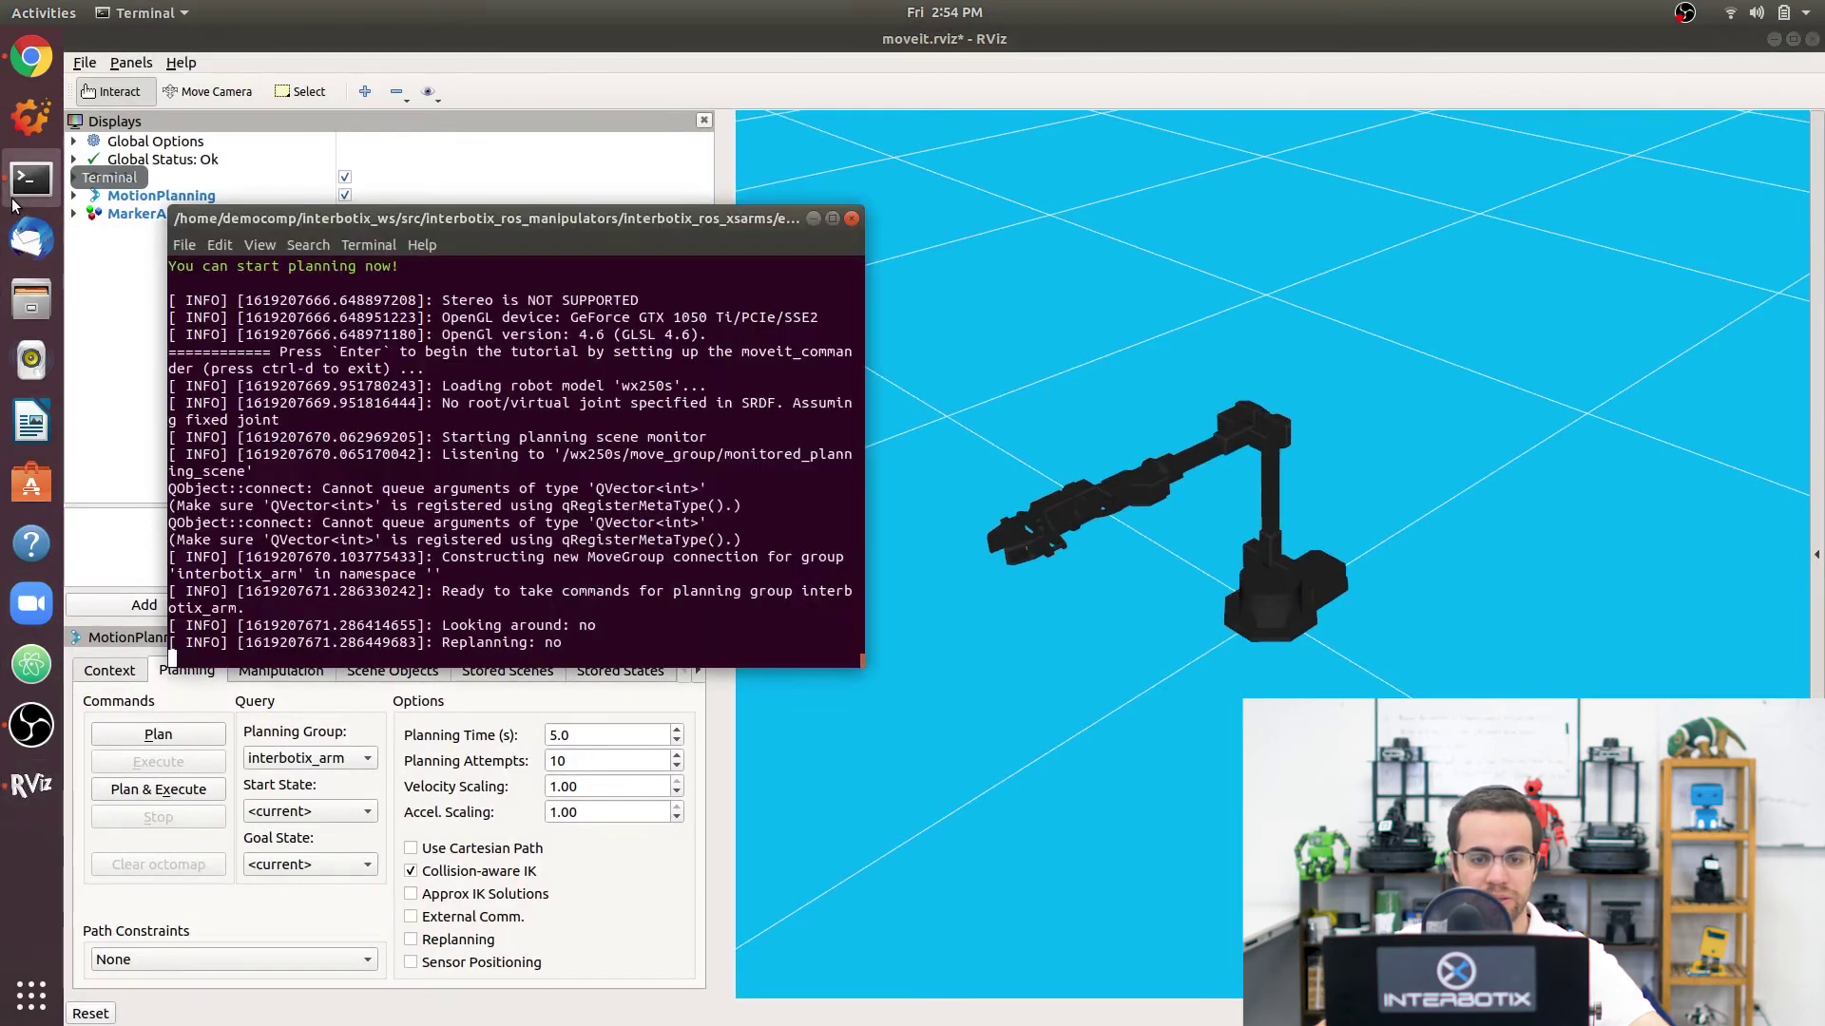
left_click_drag(510, 220, 433, 307)
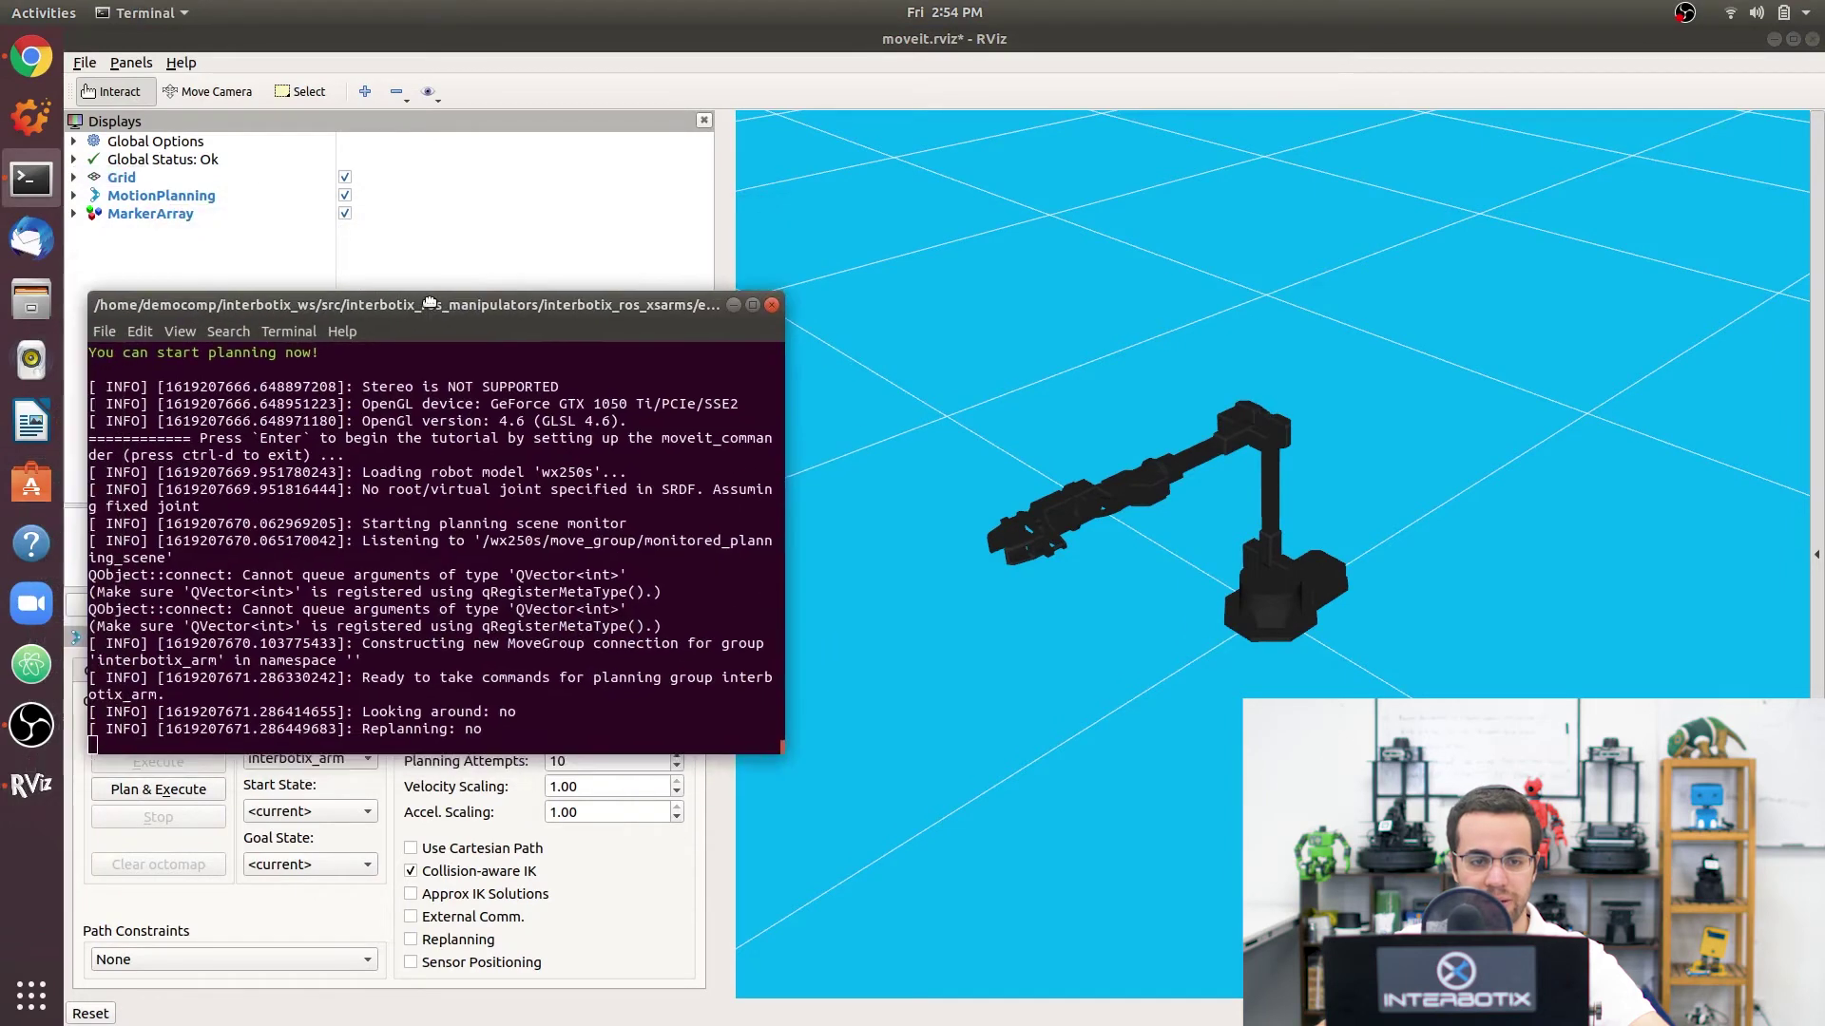
left_click(32, 65)
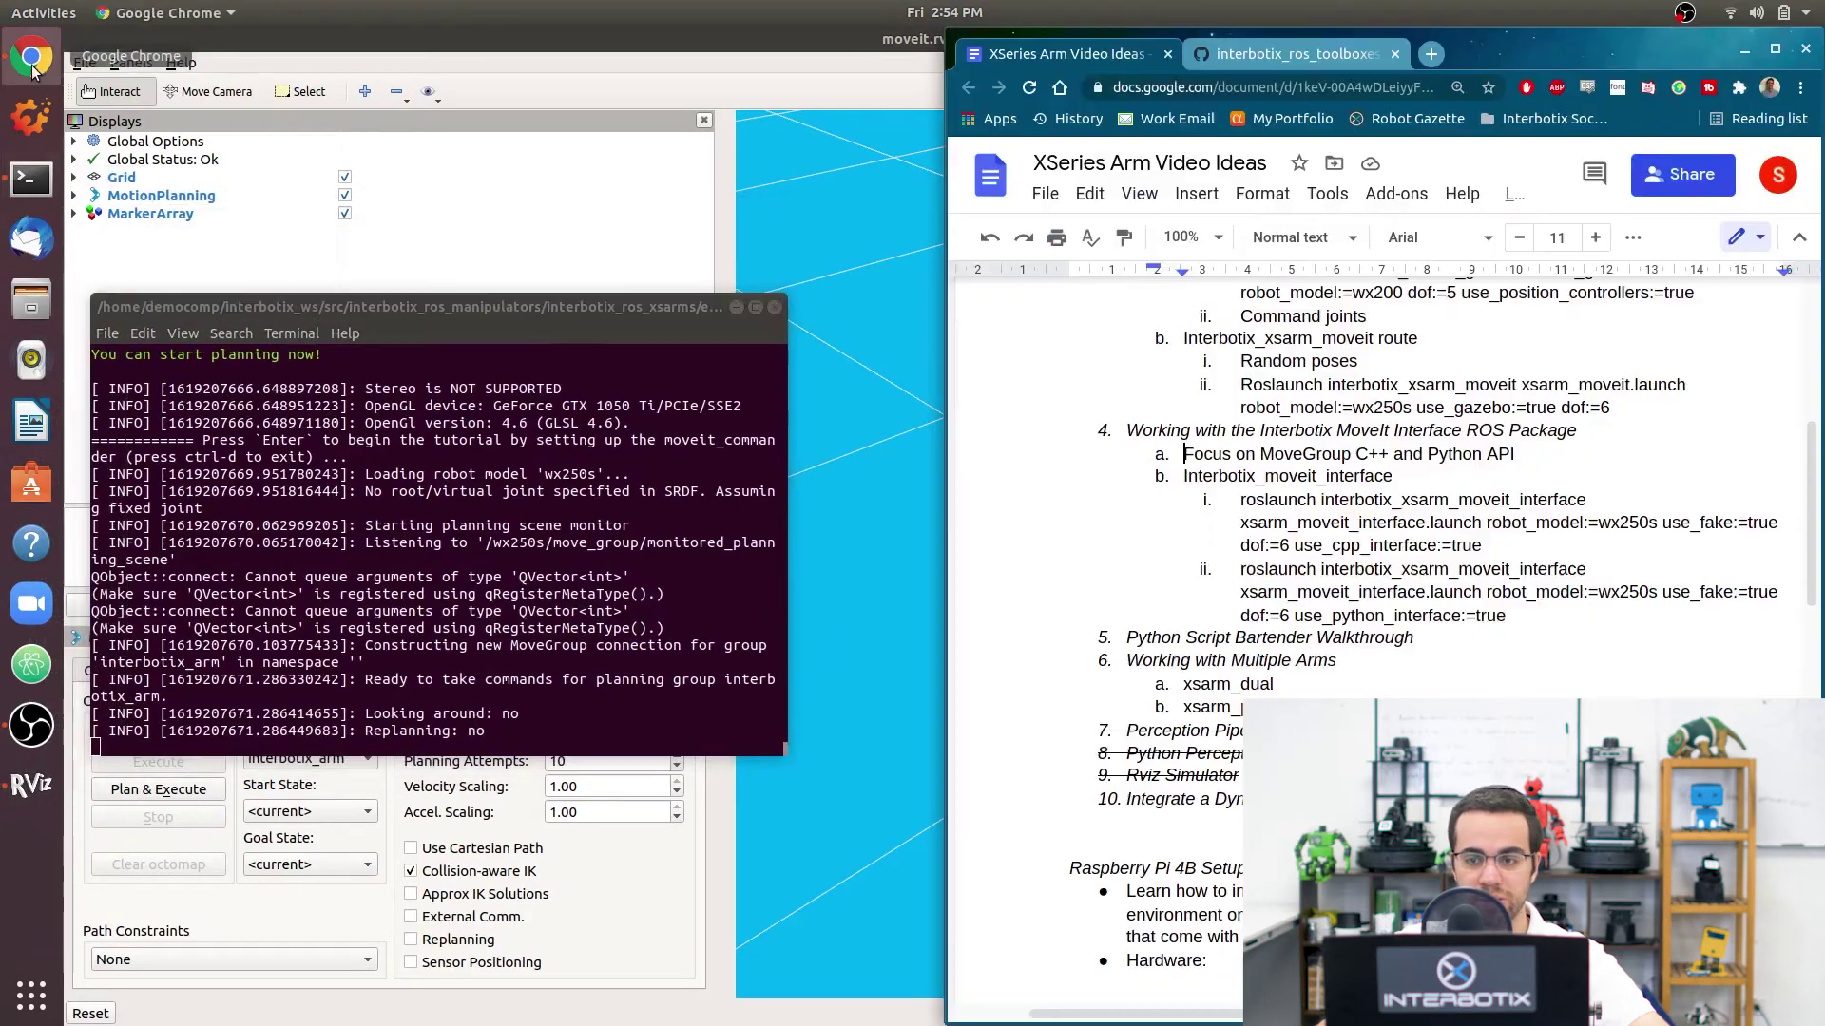
Step: On GitHub, go from interbotix_moveit_interface into scripts and open the moveit_python_interface script
left_click(1241, 47)
scroll(1815, 407, "up", 5)
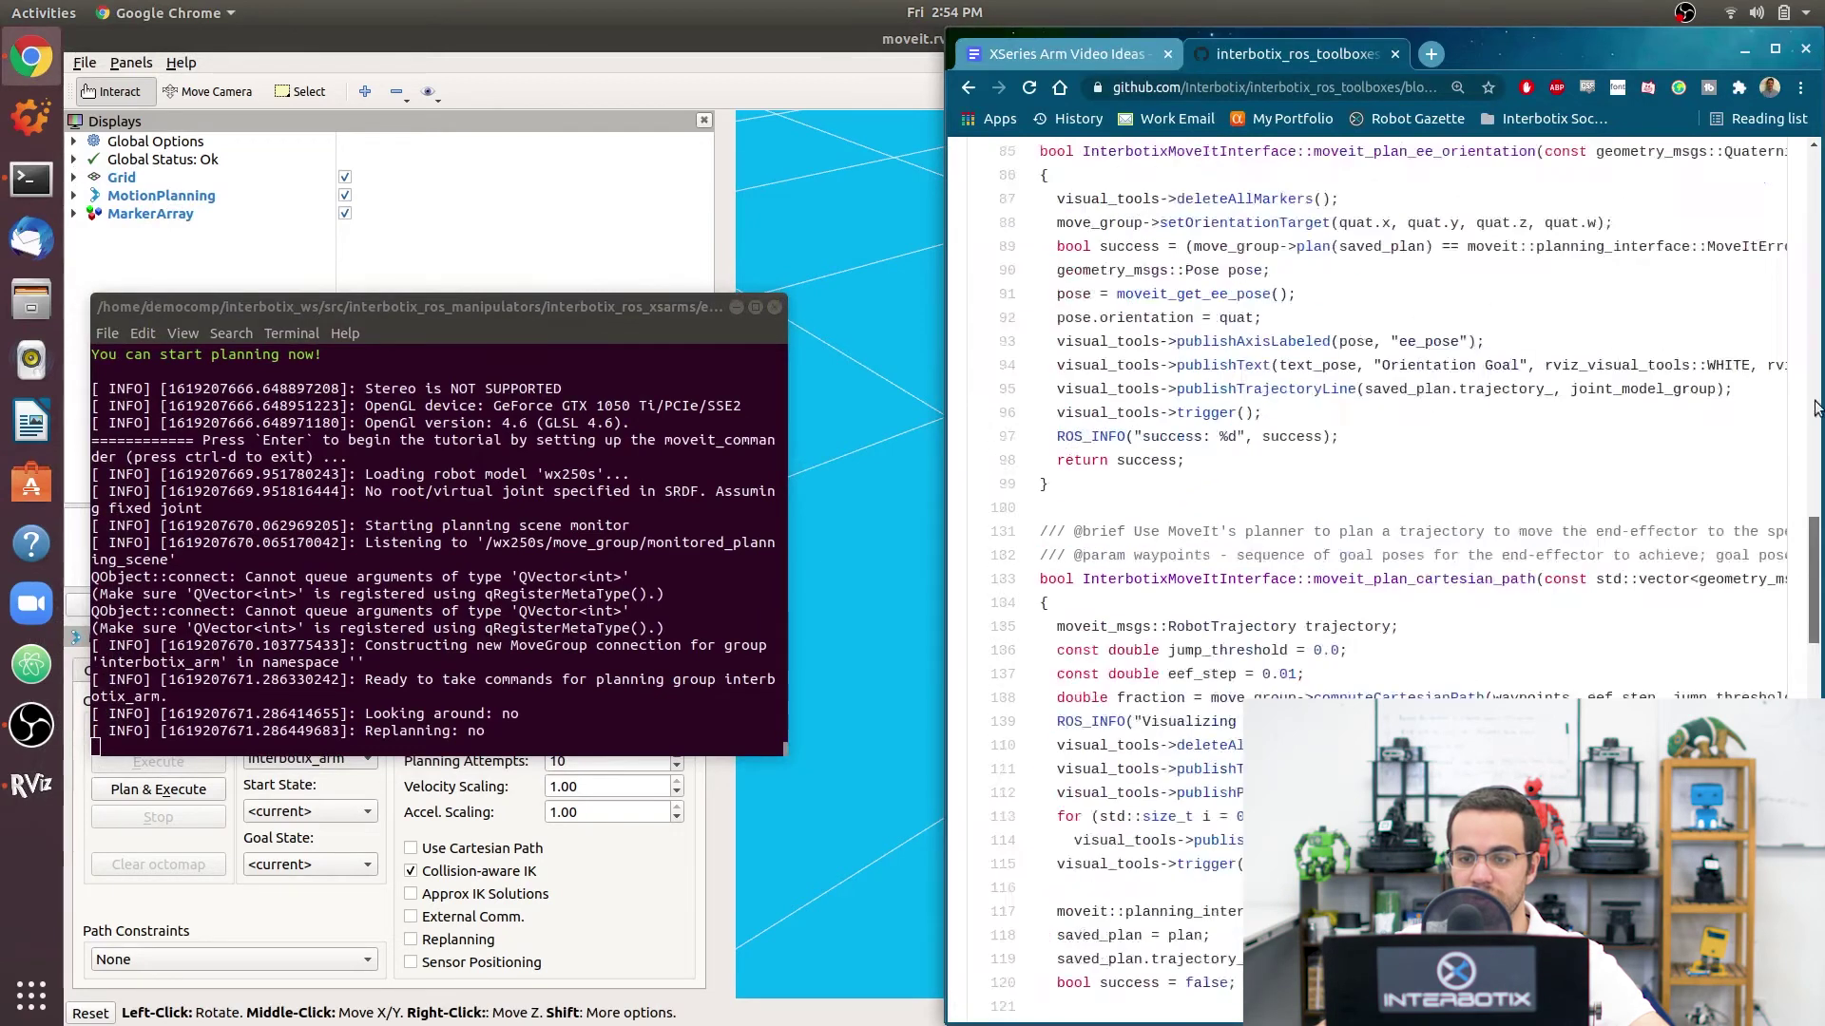
scroll(1815, 407, "up", 10)
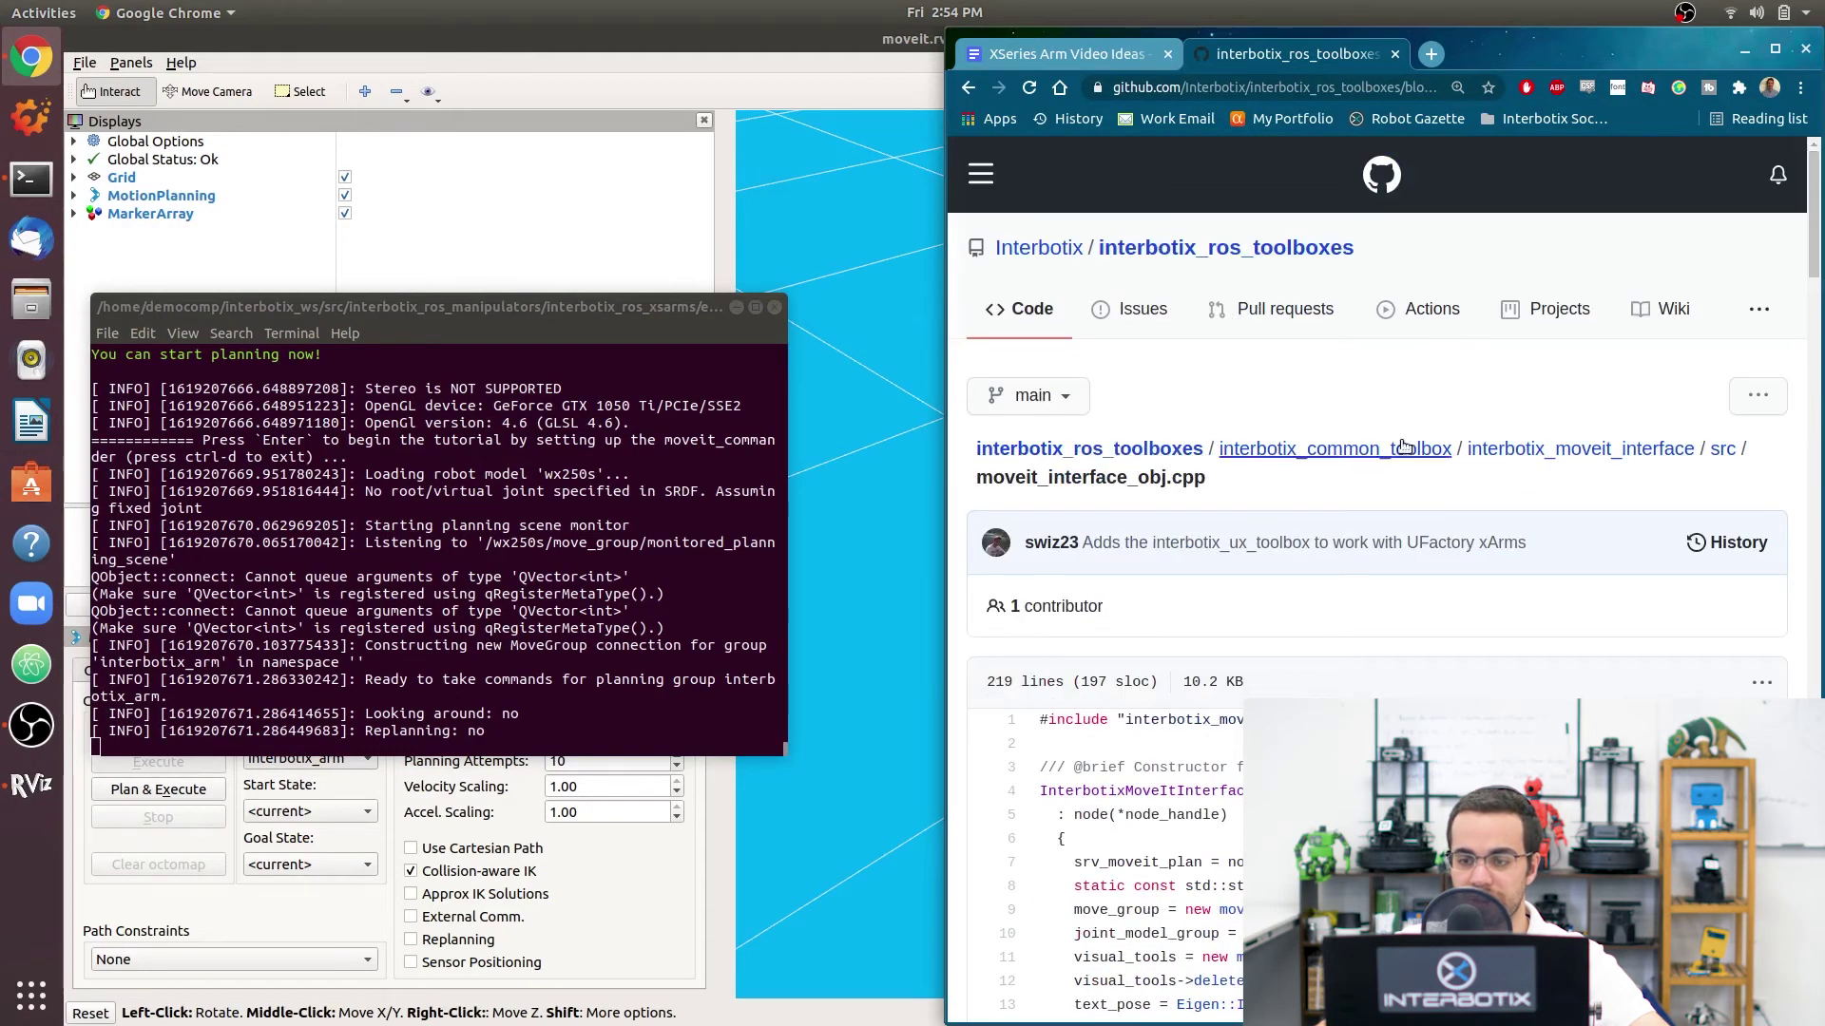
left_click(1573, 455)
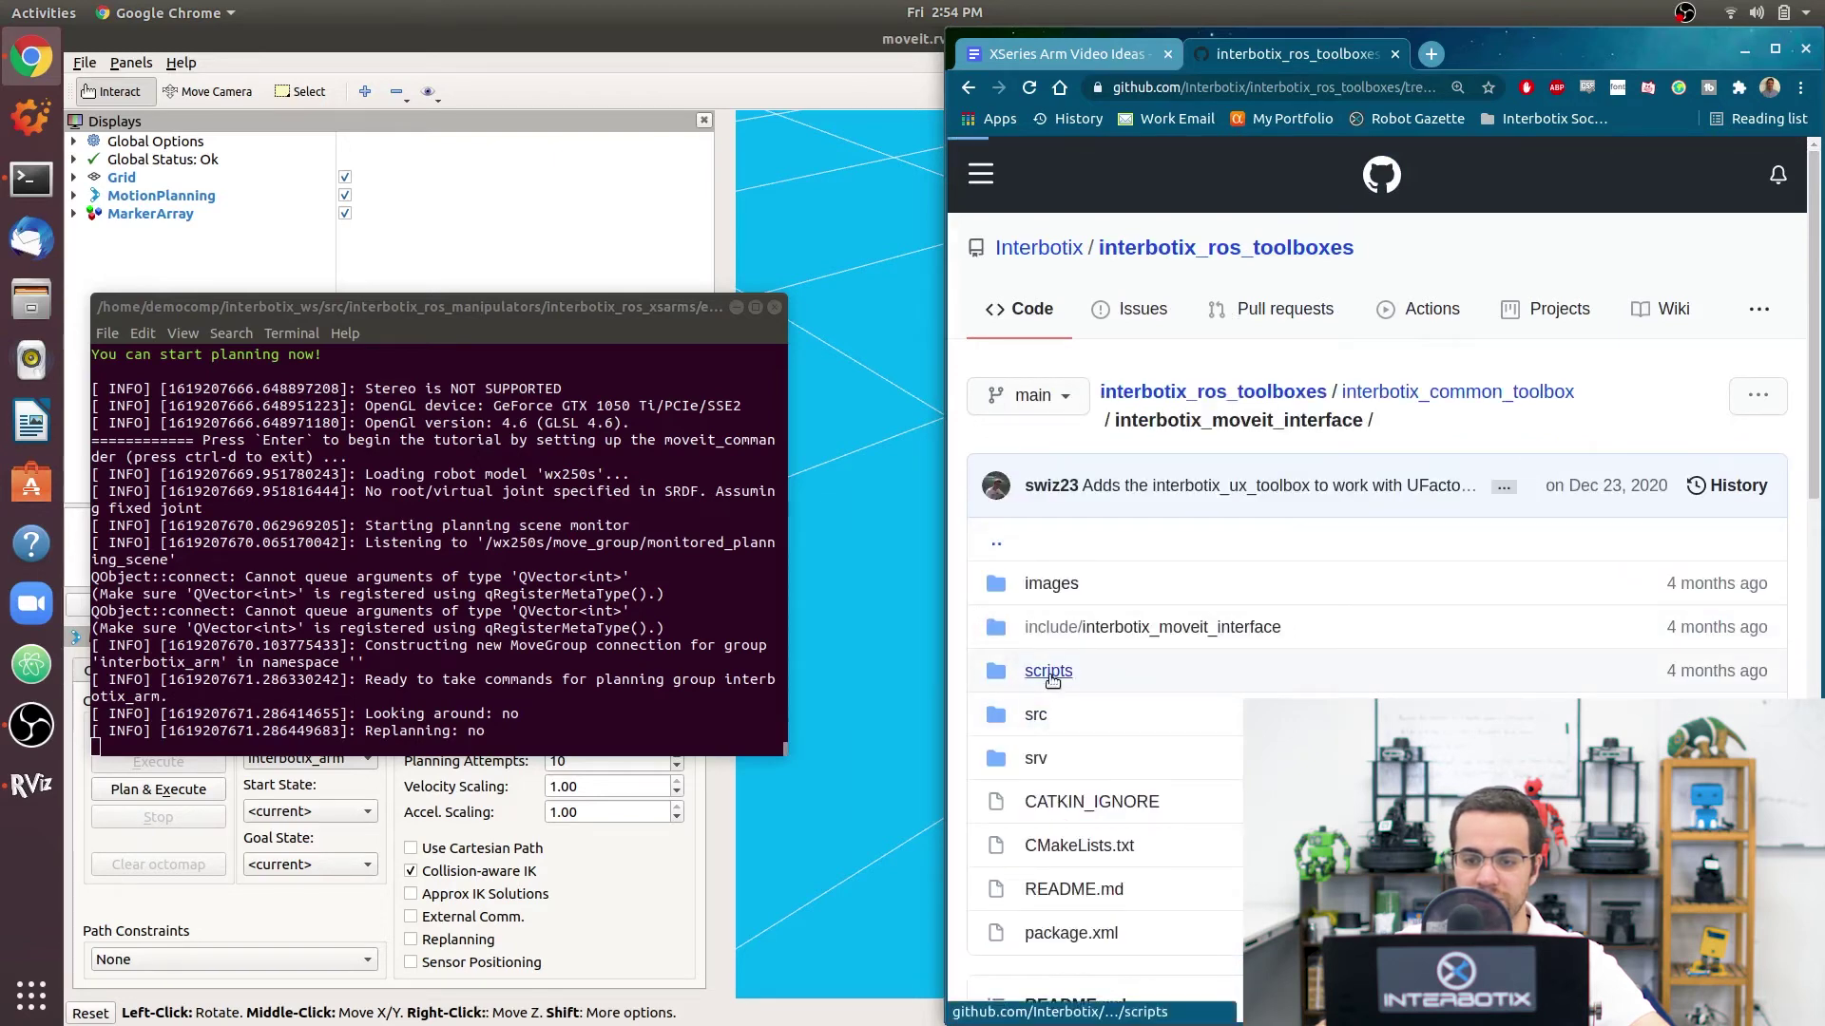
left_click(1050, 673)
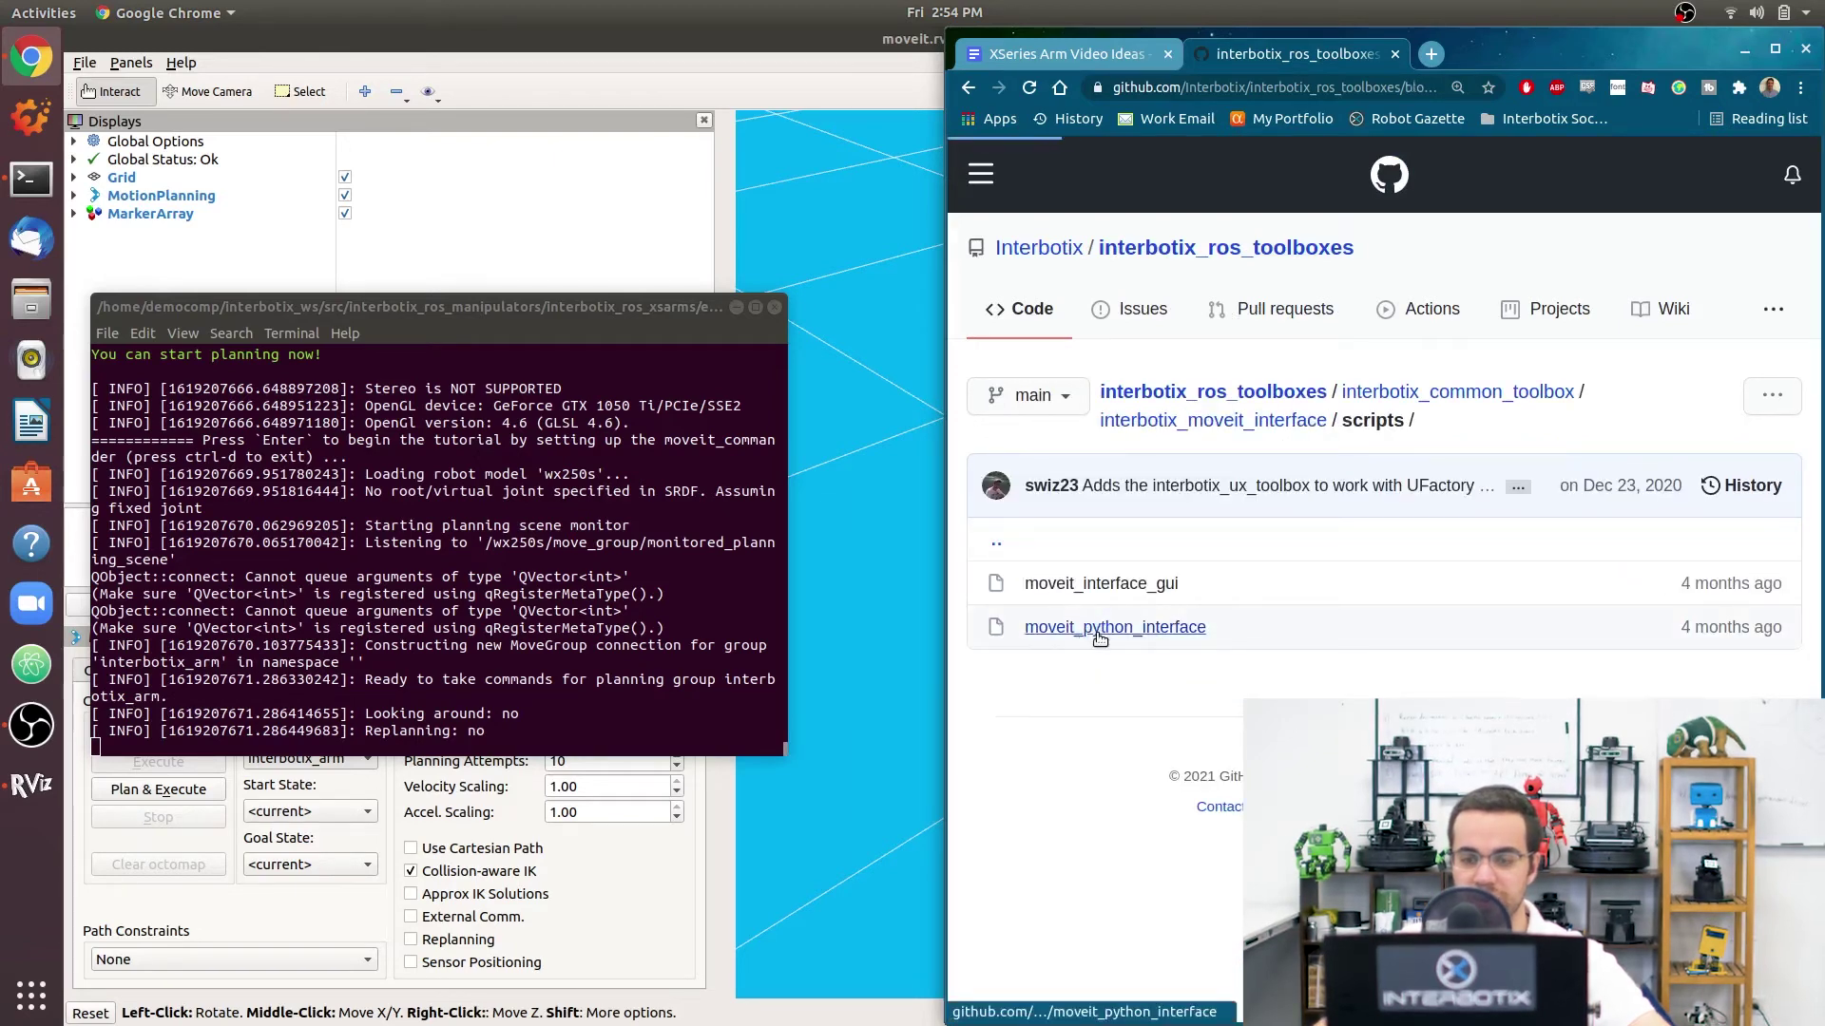
left_click(1099, 629)
Step: Scroll the script to its main() tutorial steps and highlight the terminal's begin-tutorial prompt
scroll(1815, 245, "down", 3)
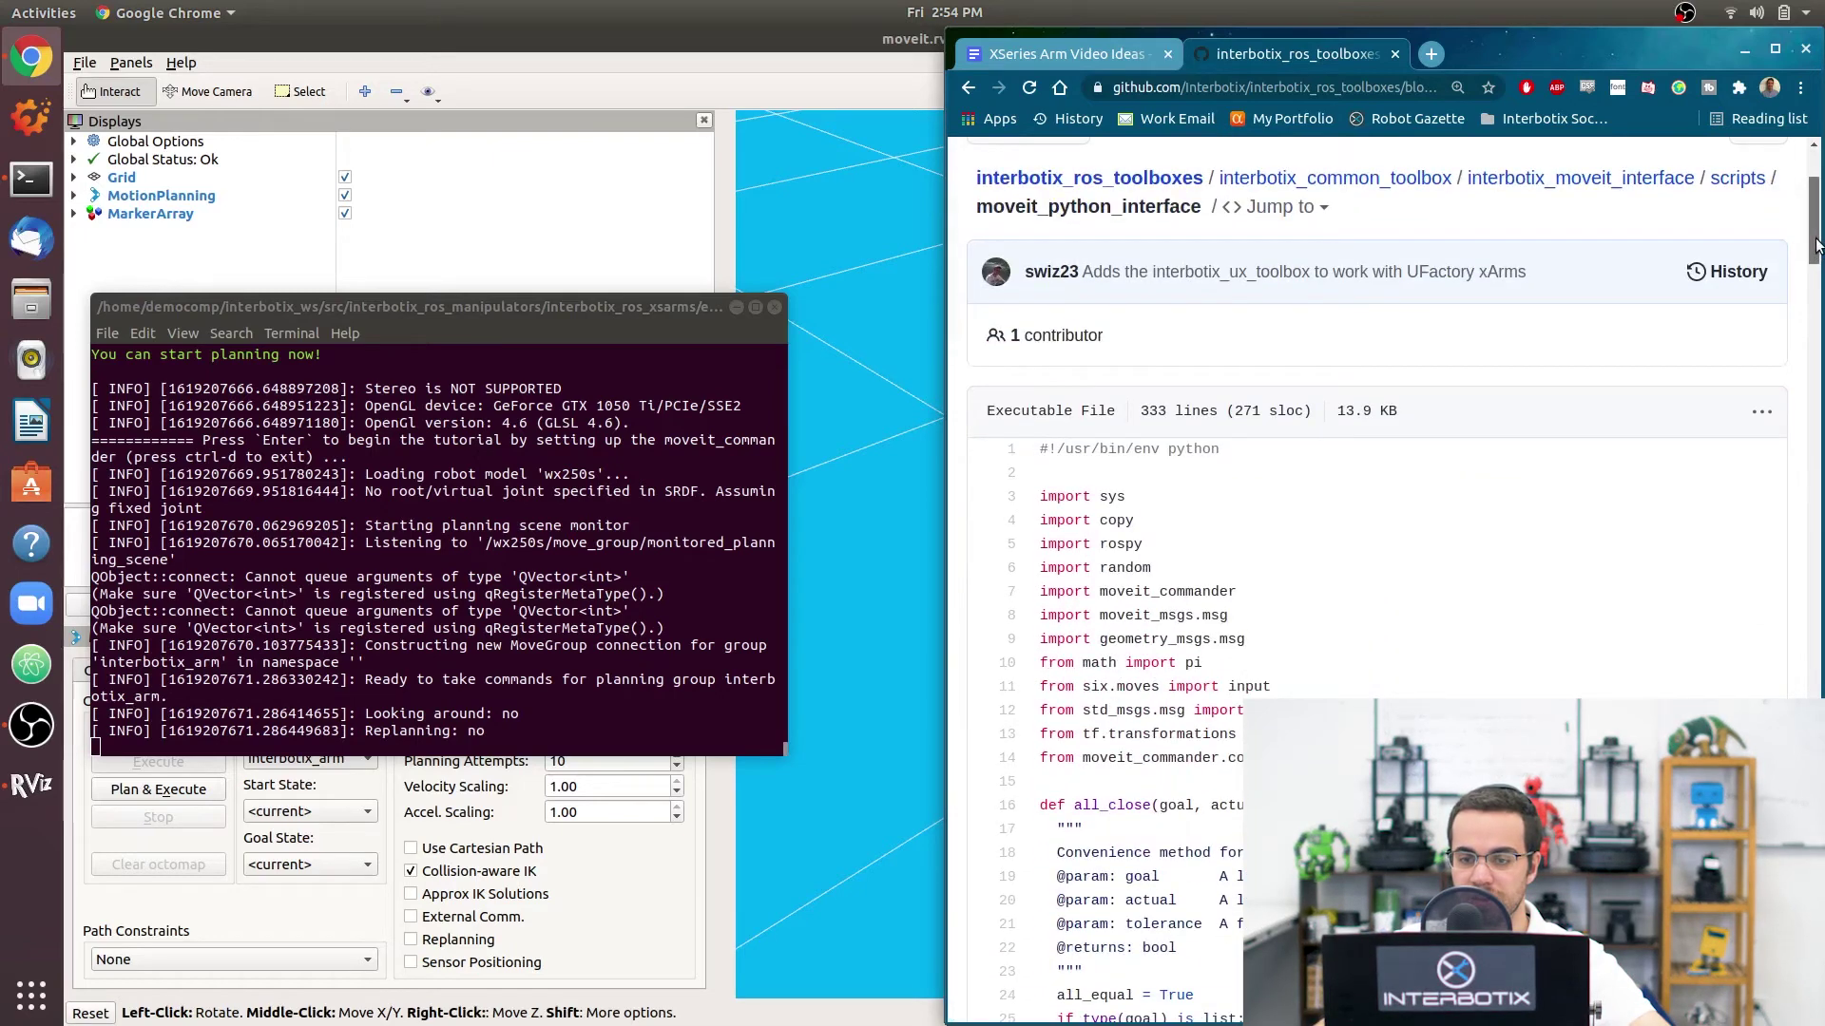
left_click_drag(1817, 245, 1804, 921)
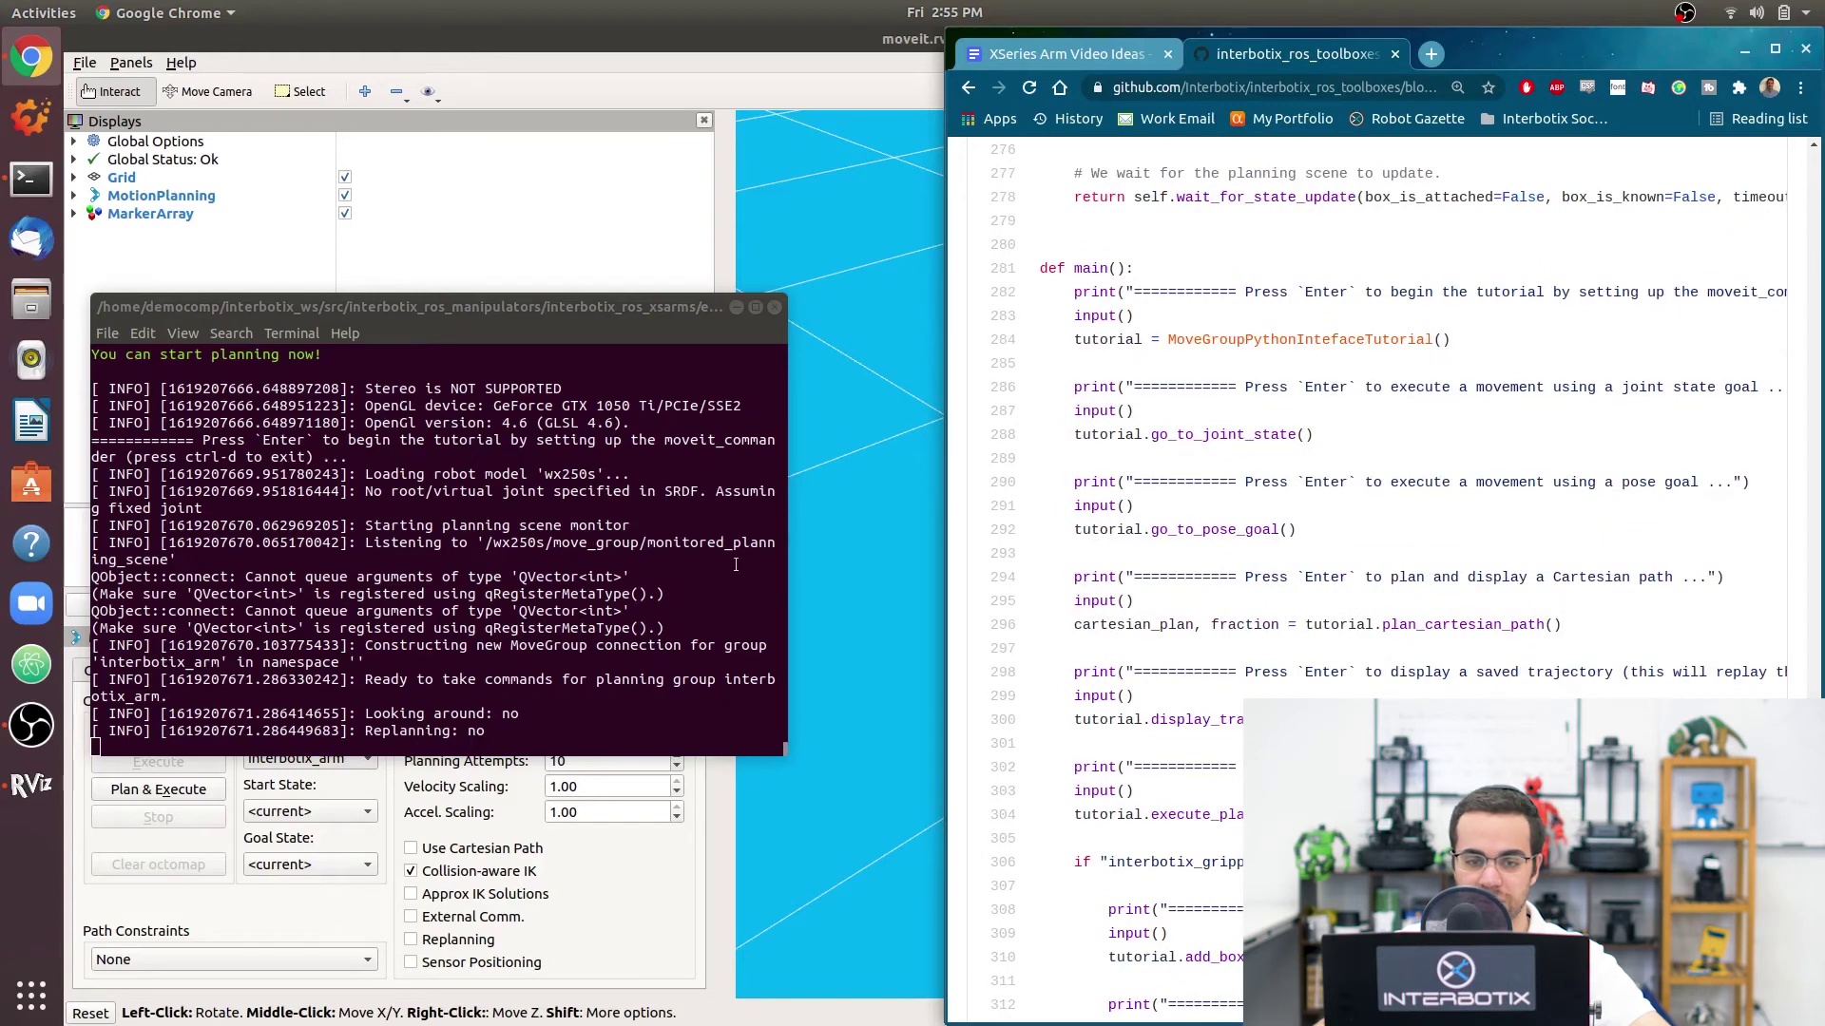
scroll(508, 564, "up", 1)
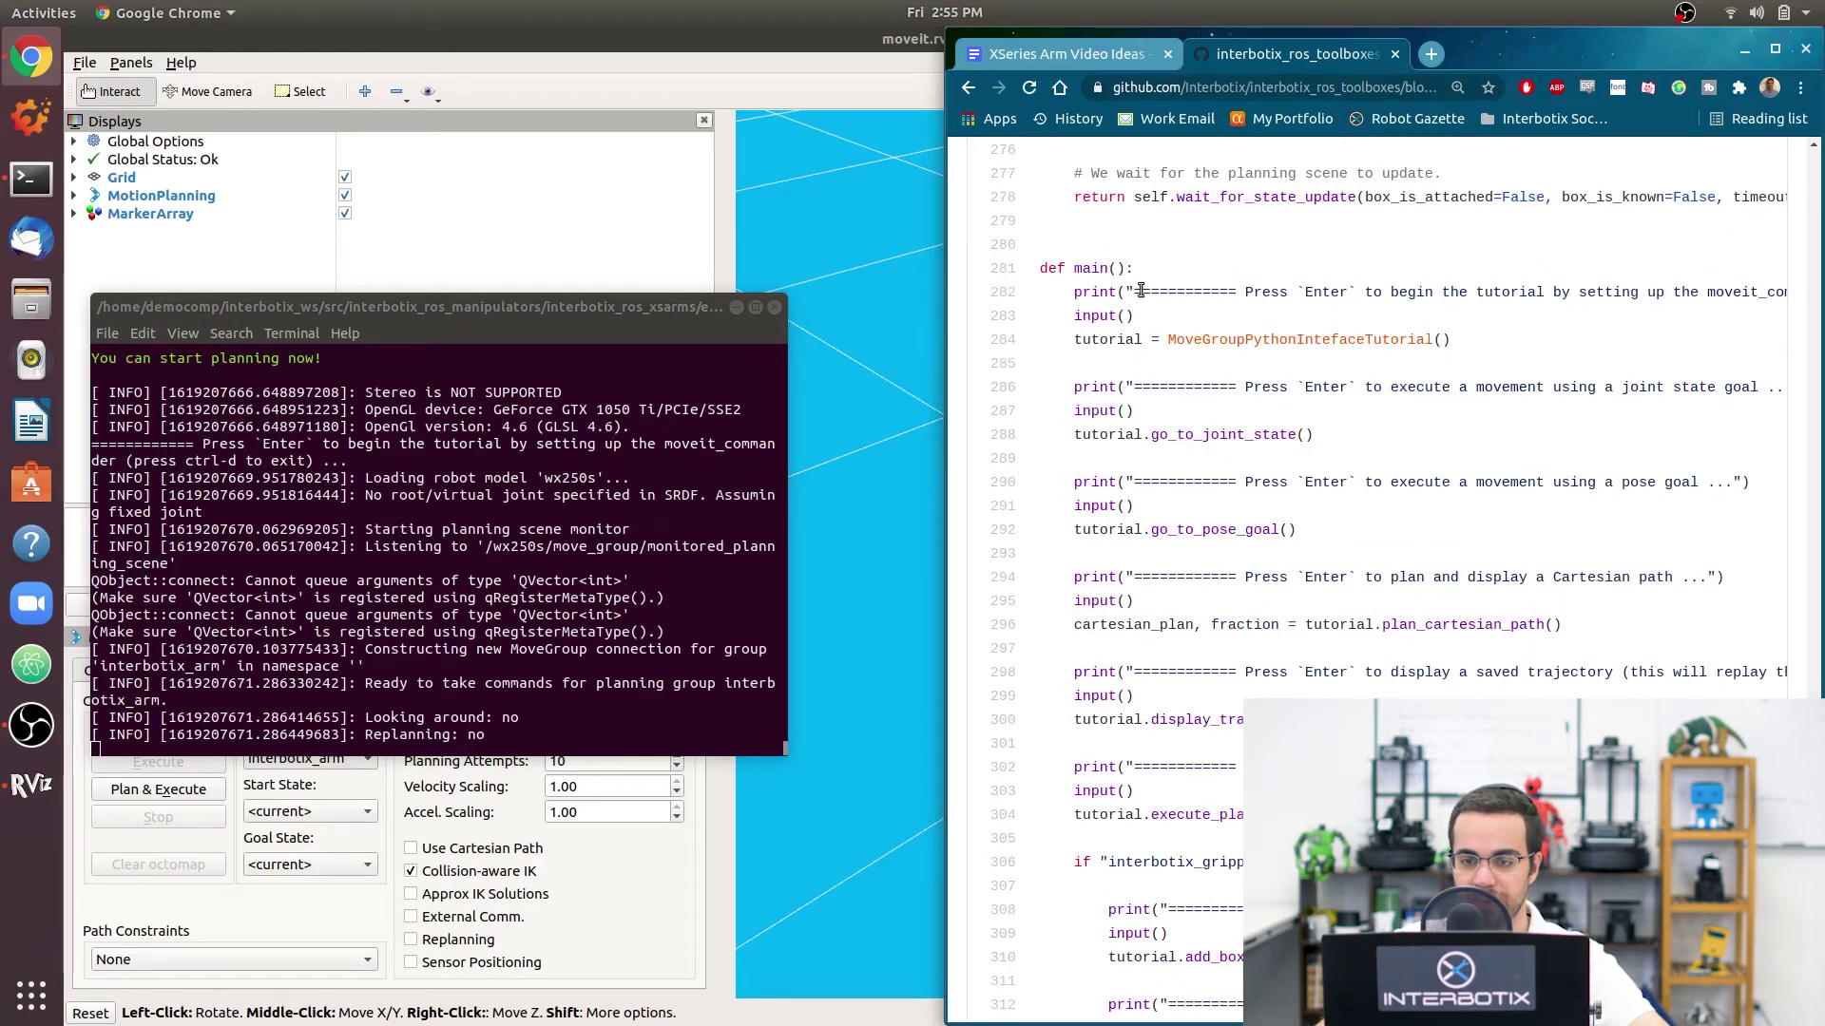
left_click_drag(195, 444, 621, 443)
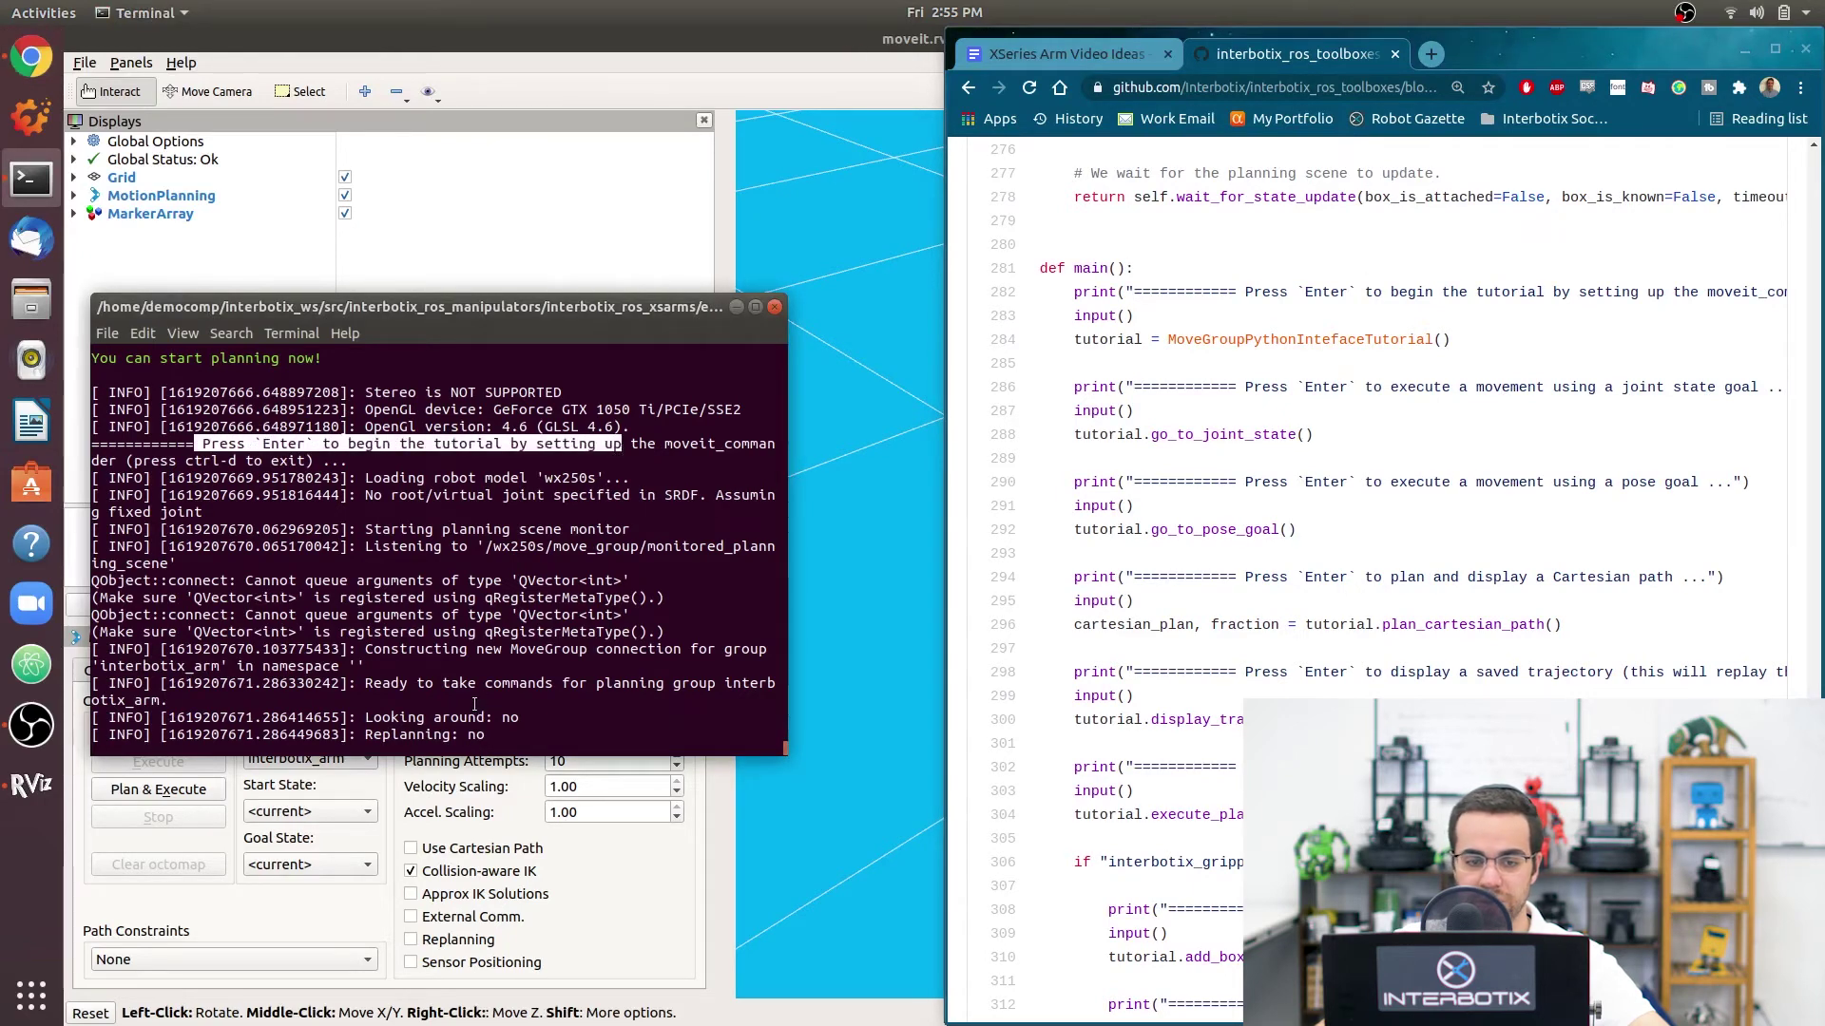
Step: Answer 'Press Enter to begin the tutorial' and check the joint state goal step in the code
left_click(474, 704)
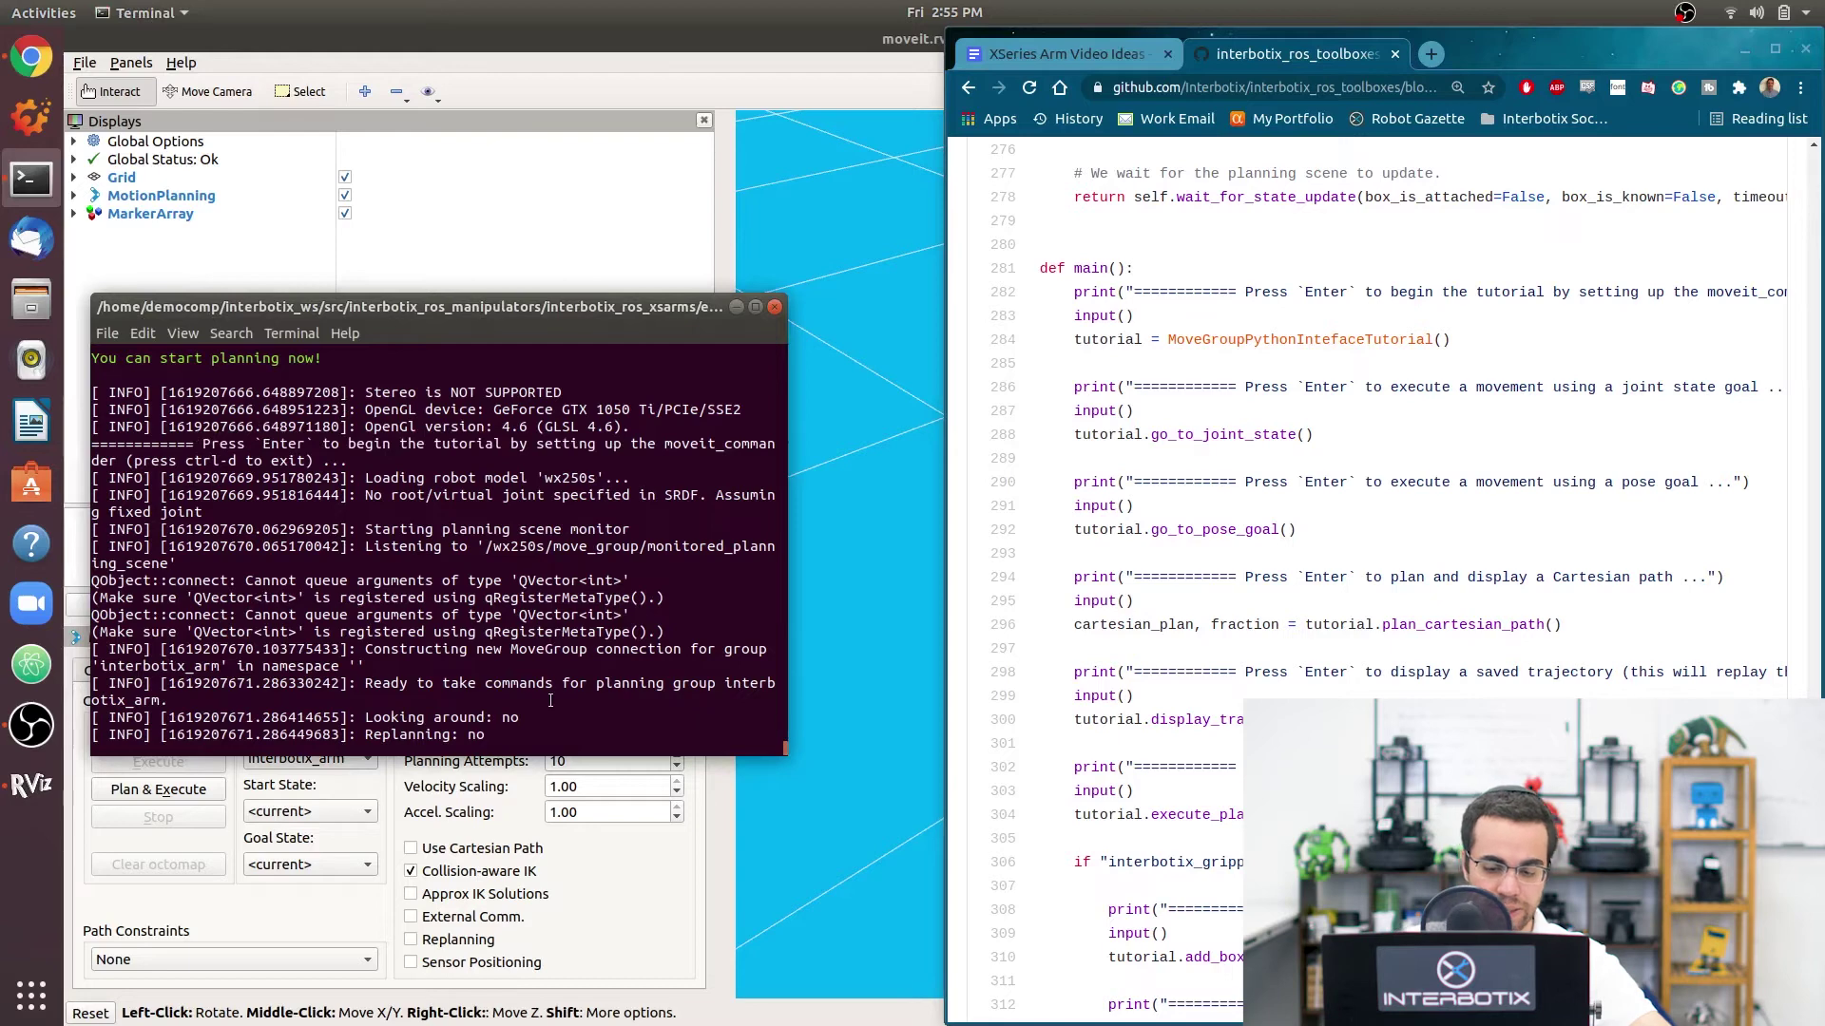
key("Return")
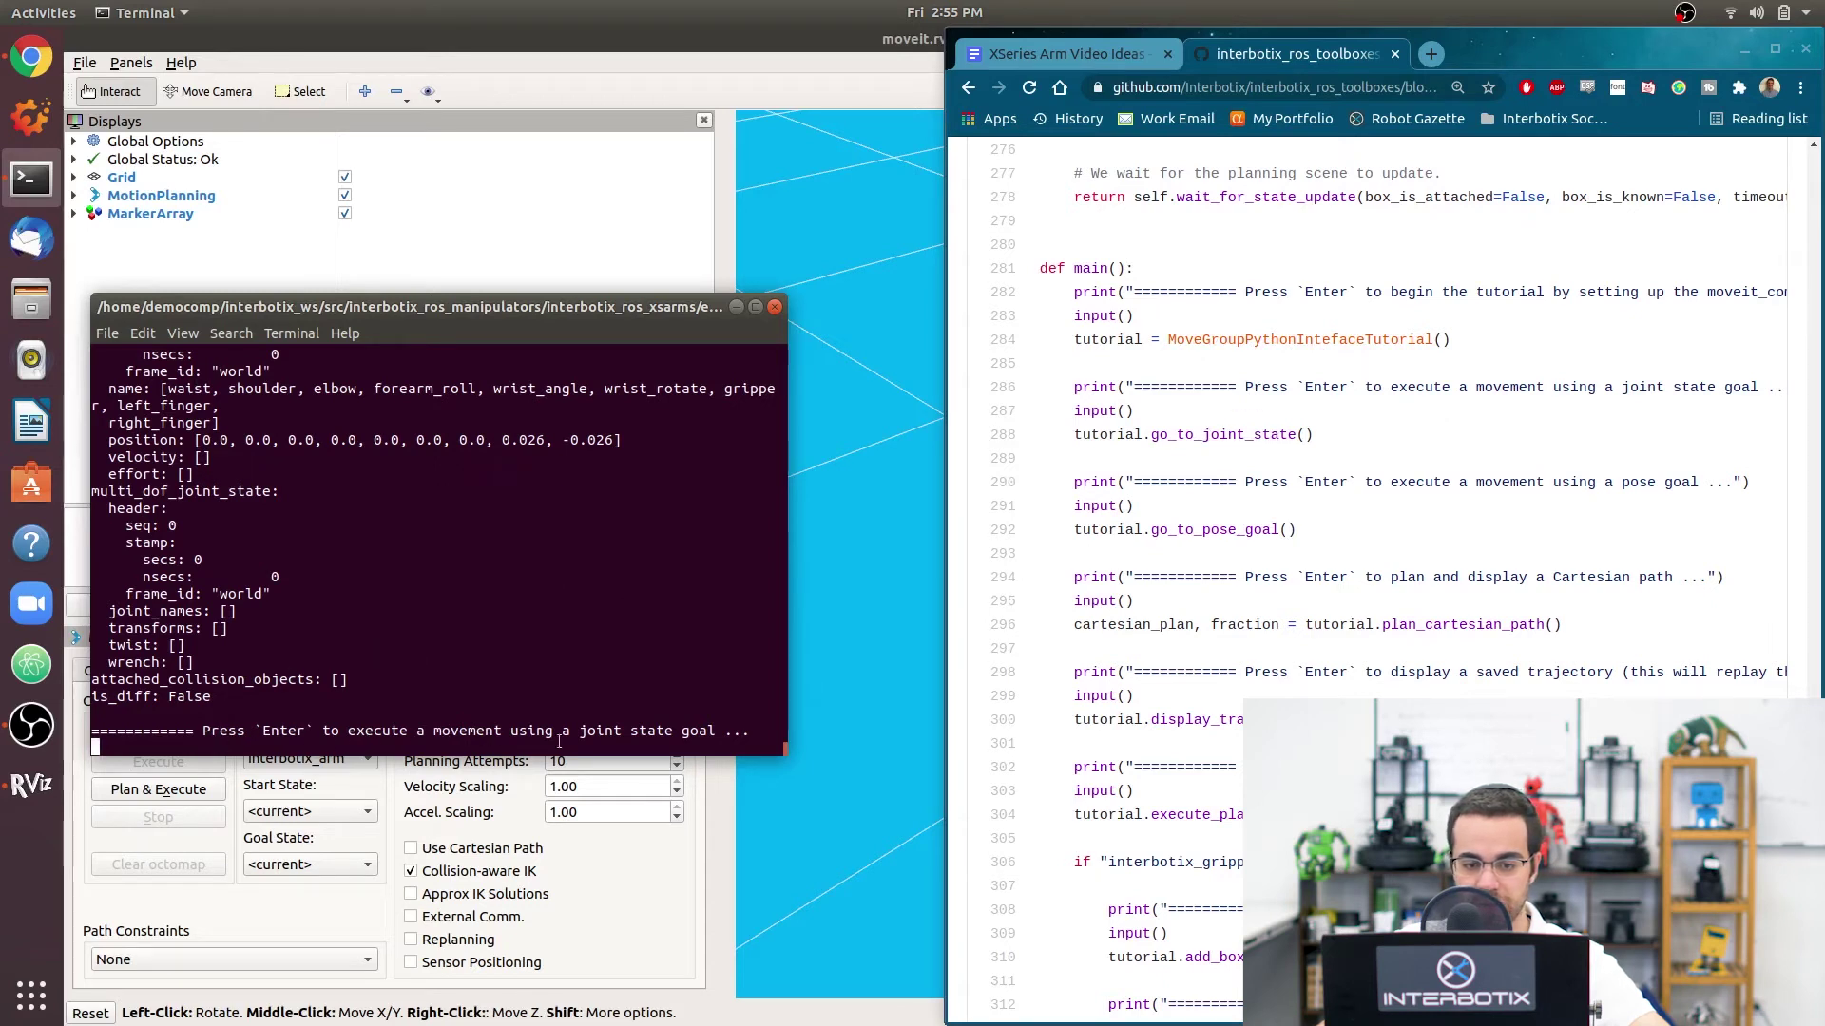
left_click_drag(1181, 414, 1241, 382)
left_click(1240, 382)
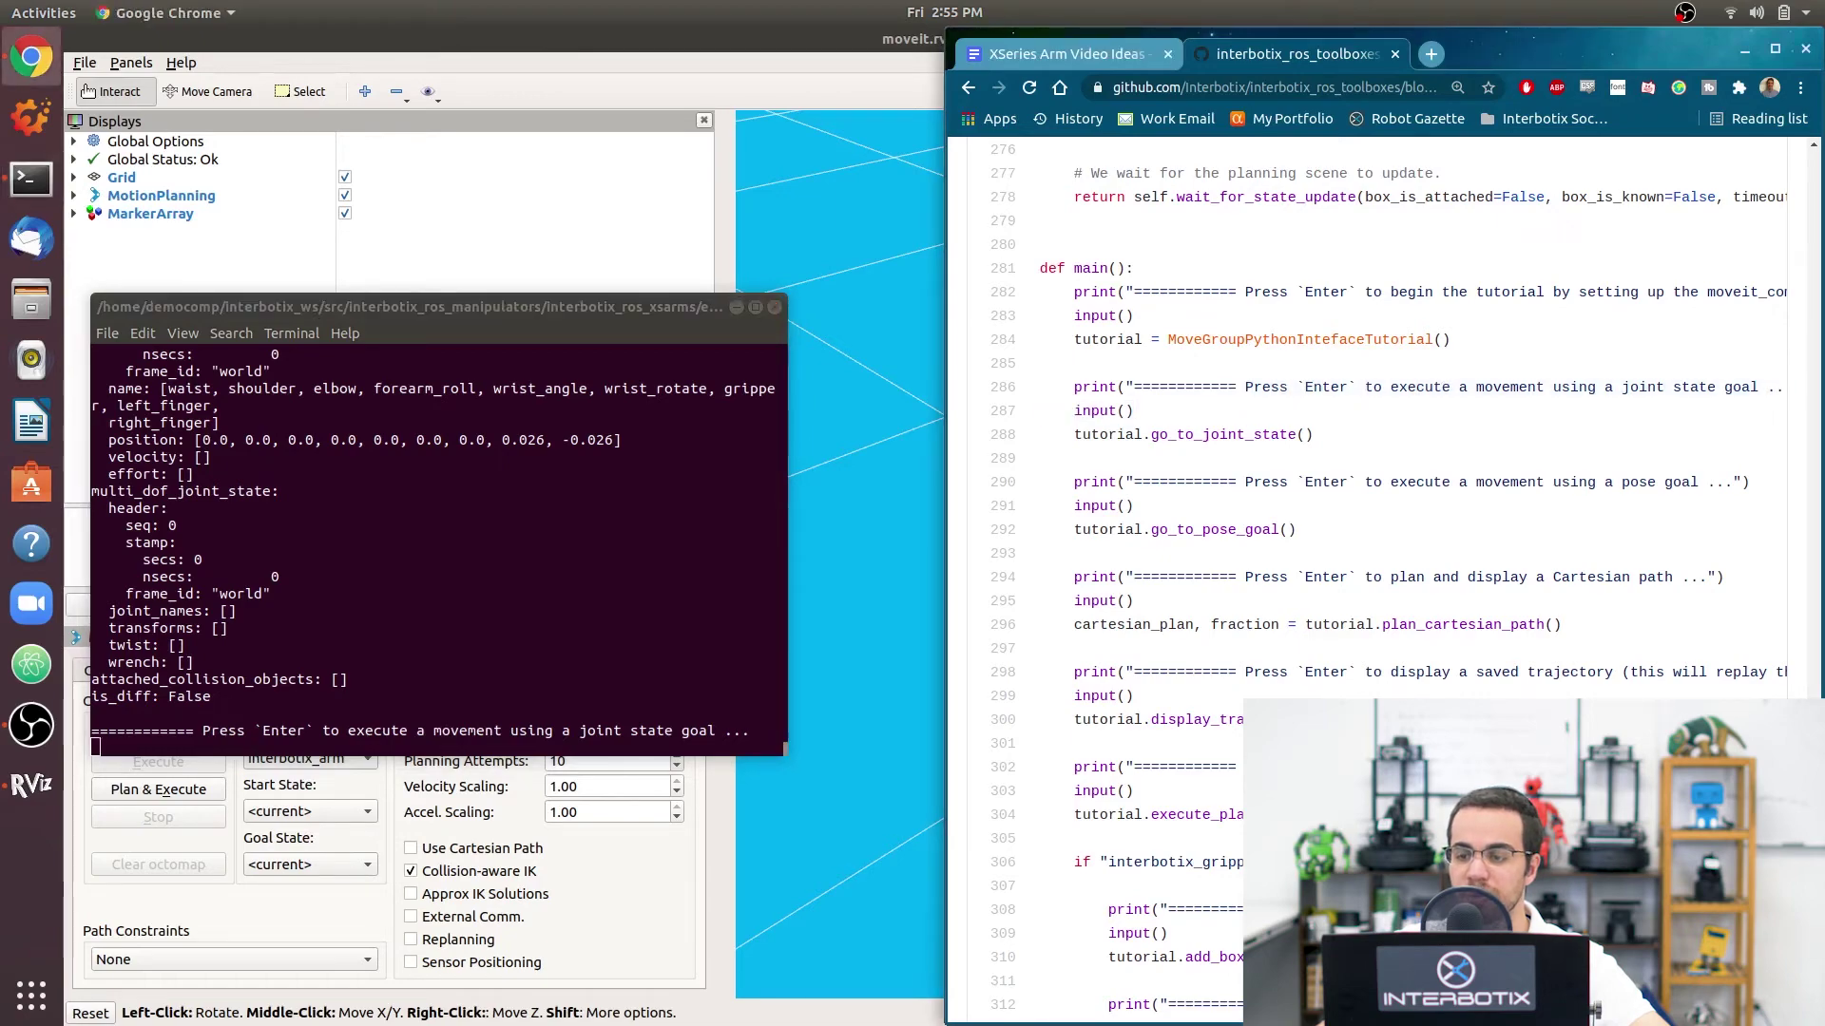
scroll(1260, 346, "up", 20)
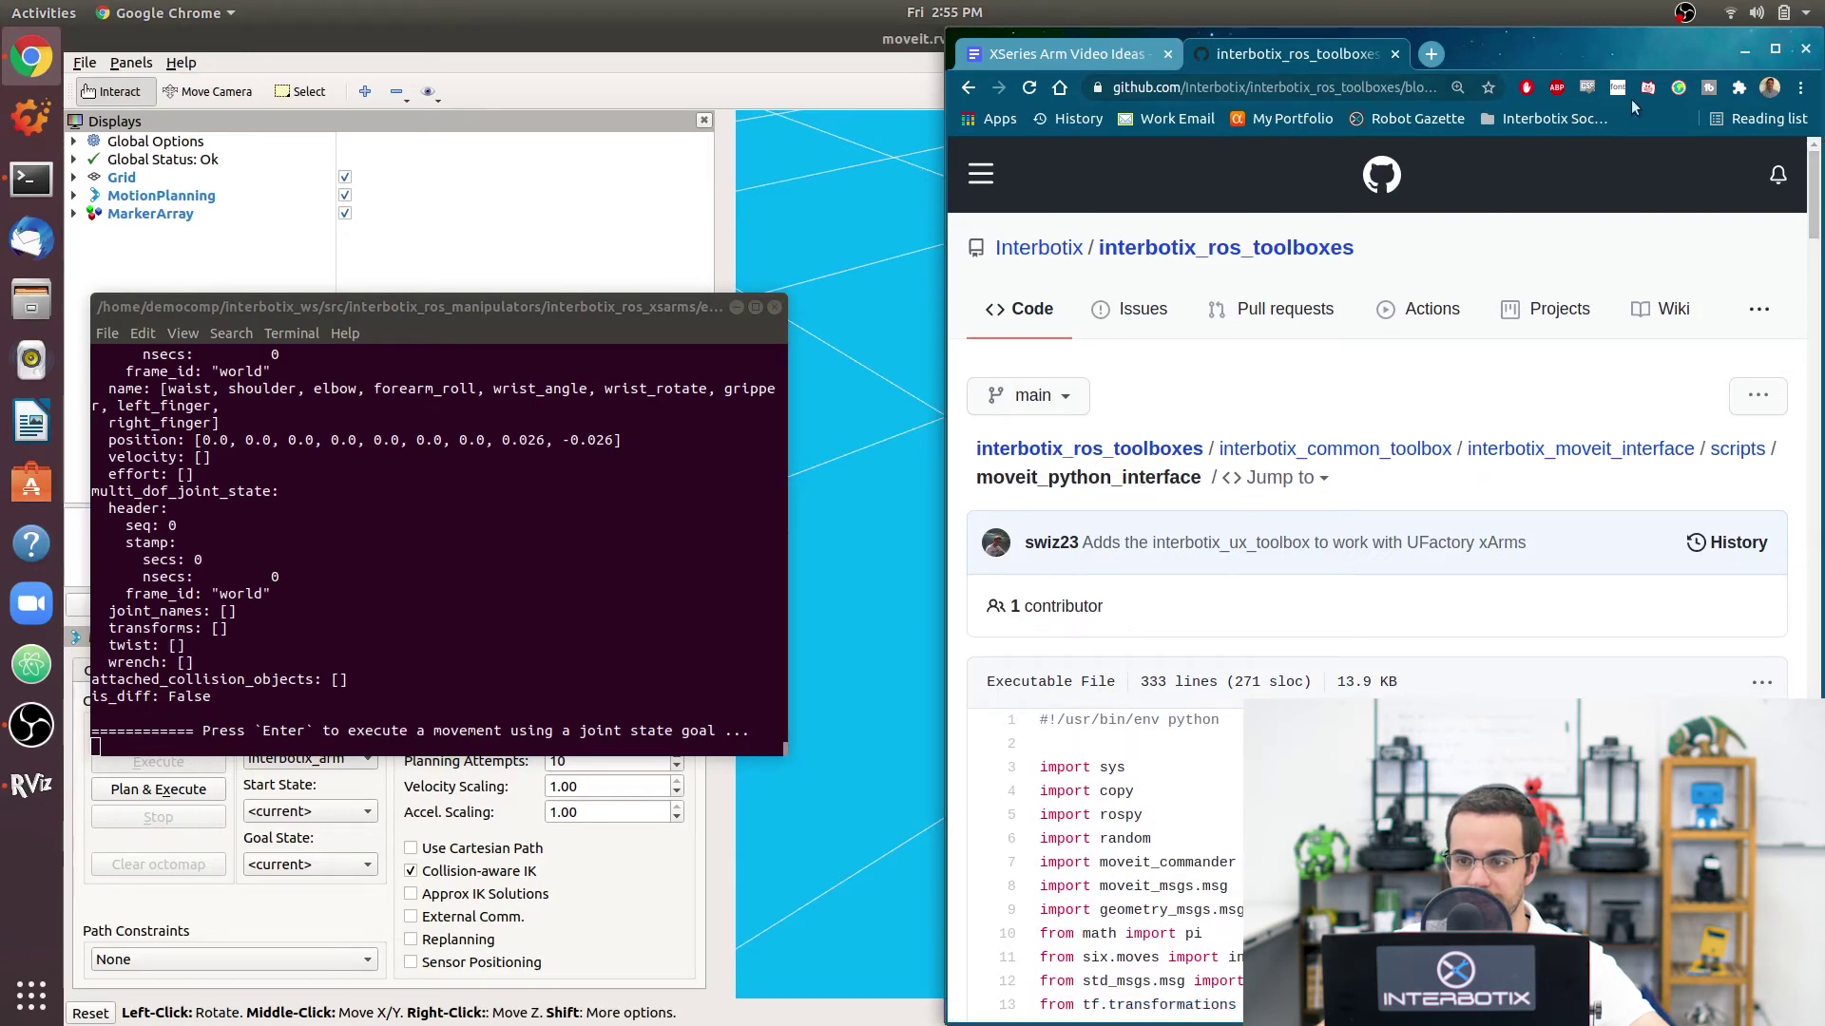
Step: Place the terminal beside RViz and execute the joint goal [0, -0.5, 0.5, 0, 0.5, 0]
left_click(1745, 55)
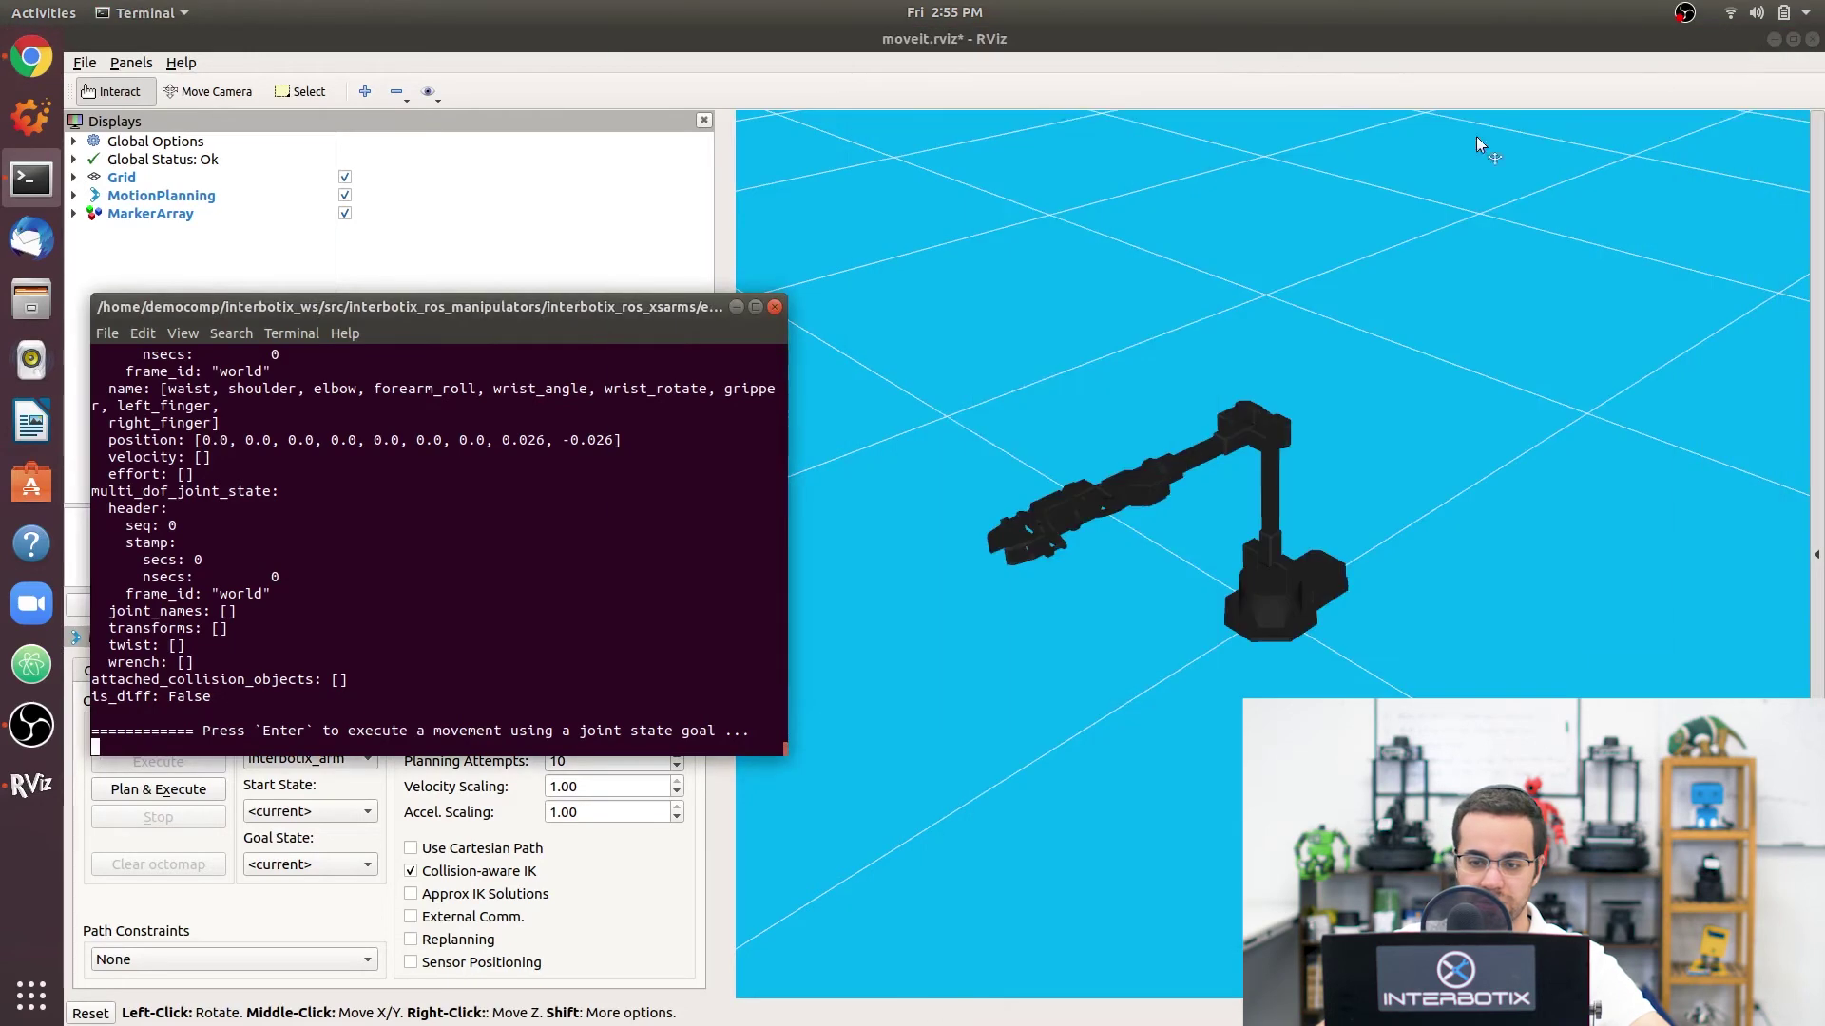
left_click_drag(457, 519, 480, 474, "super")
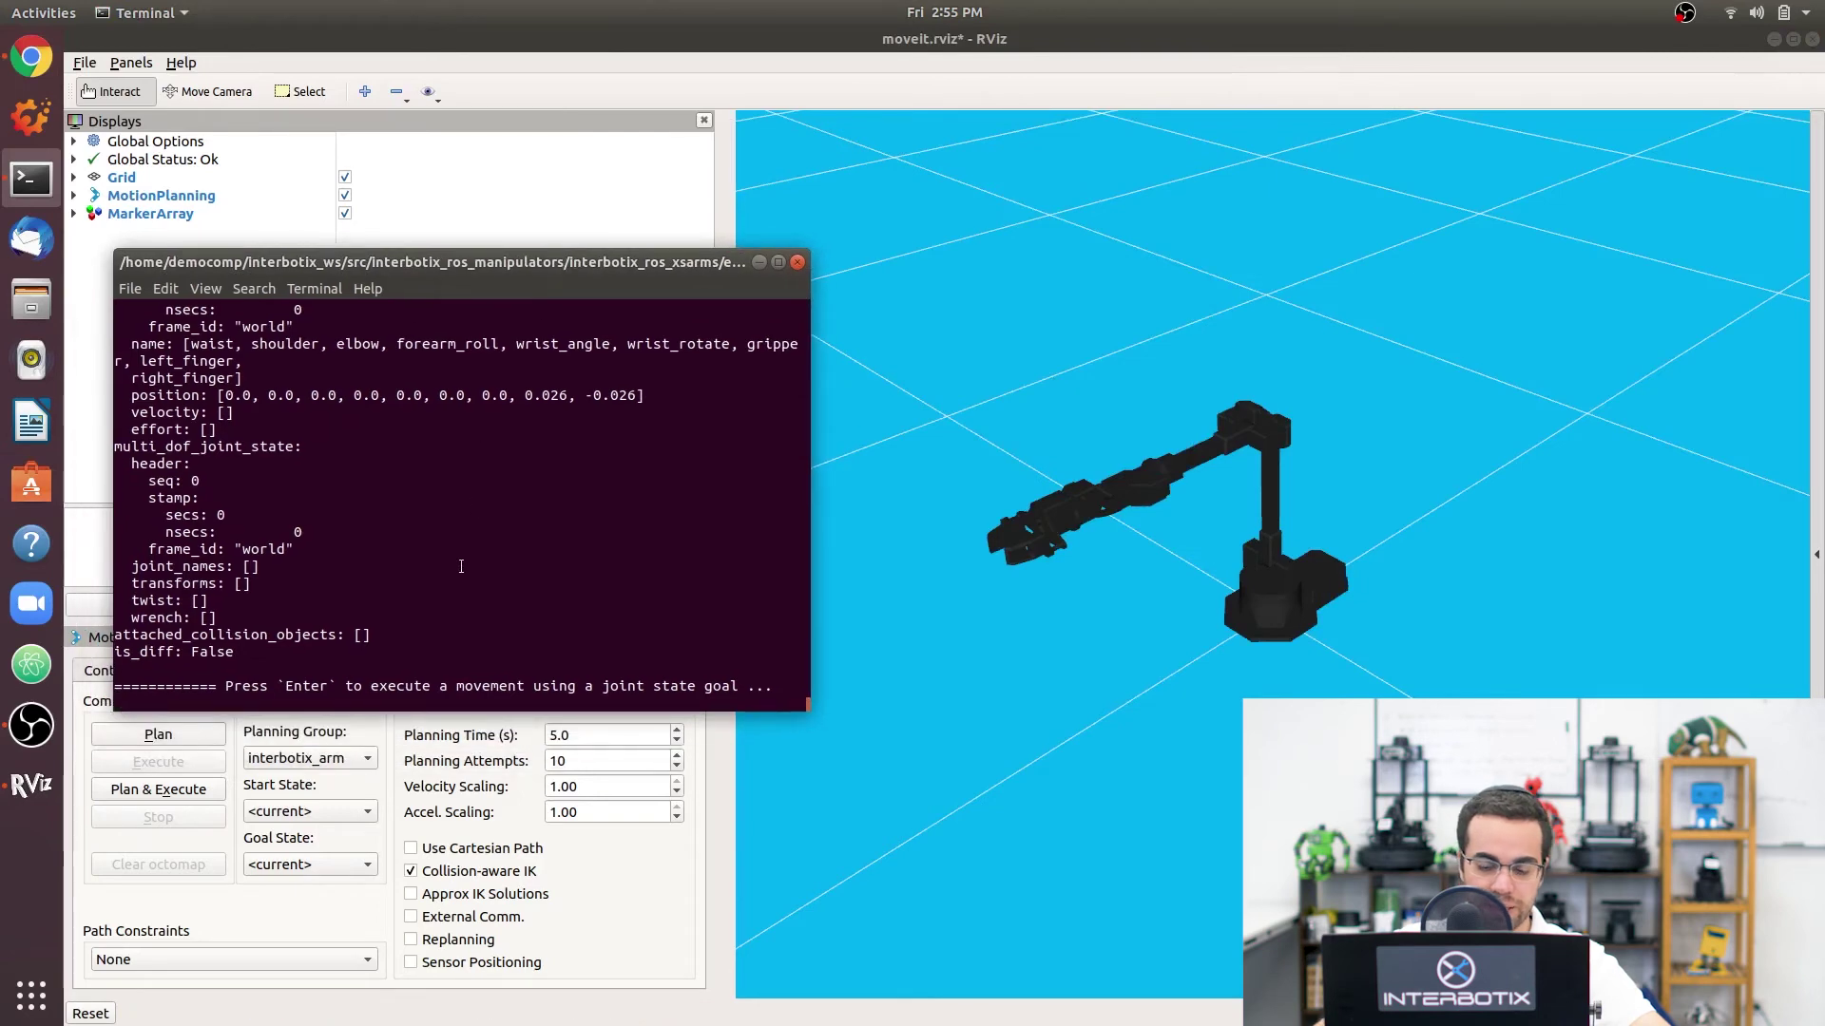
key("Return")
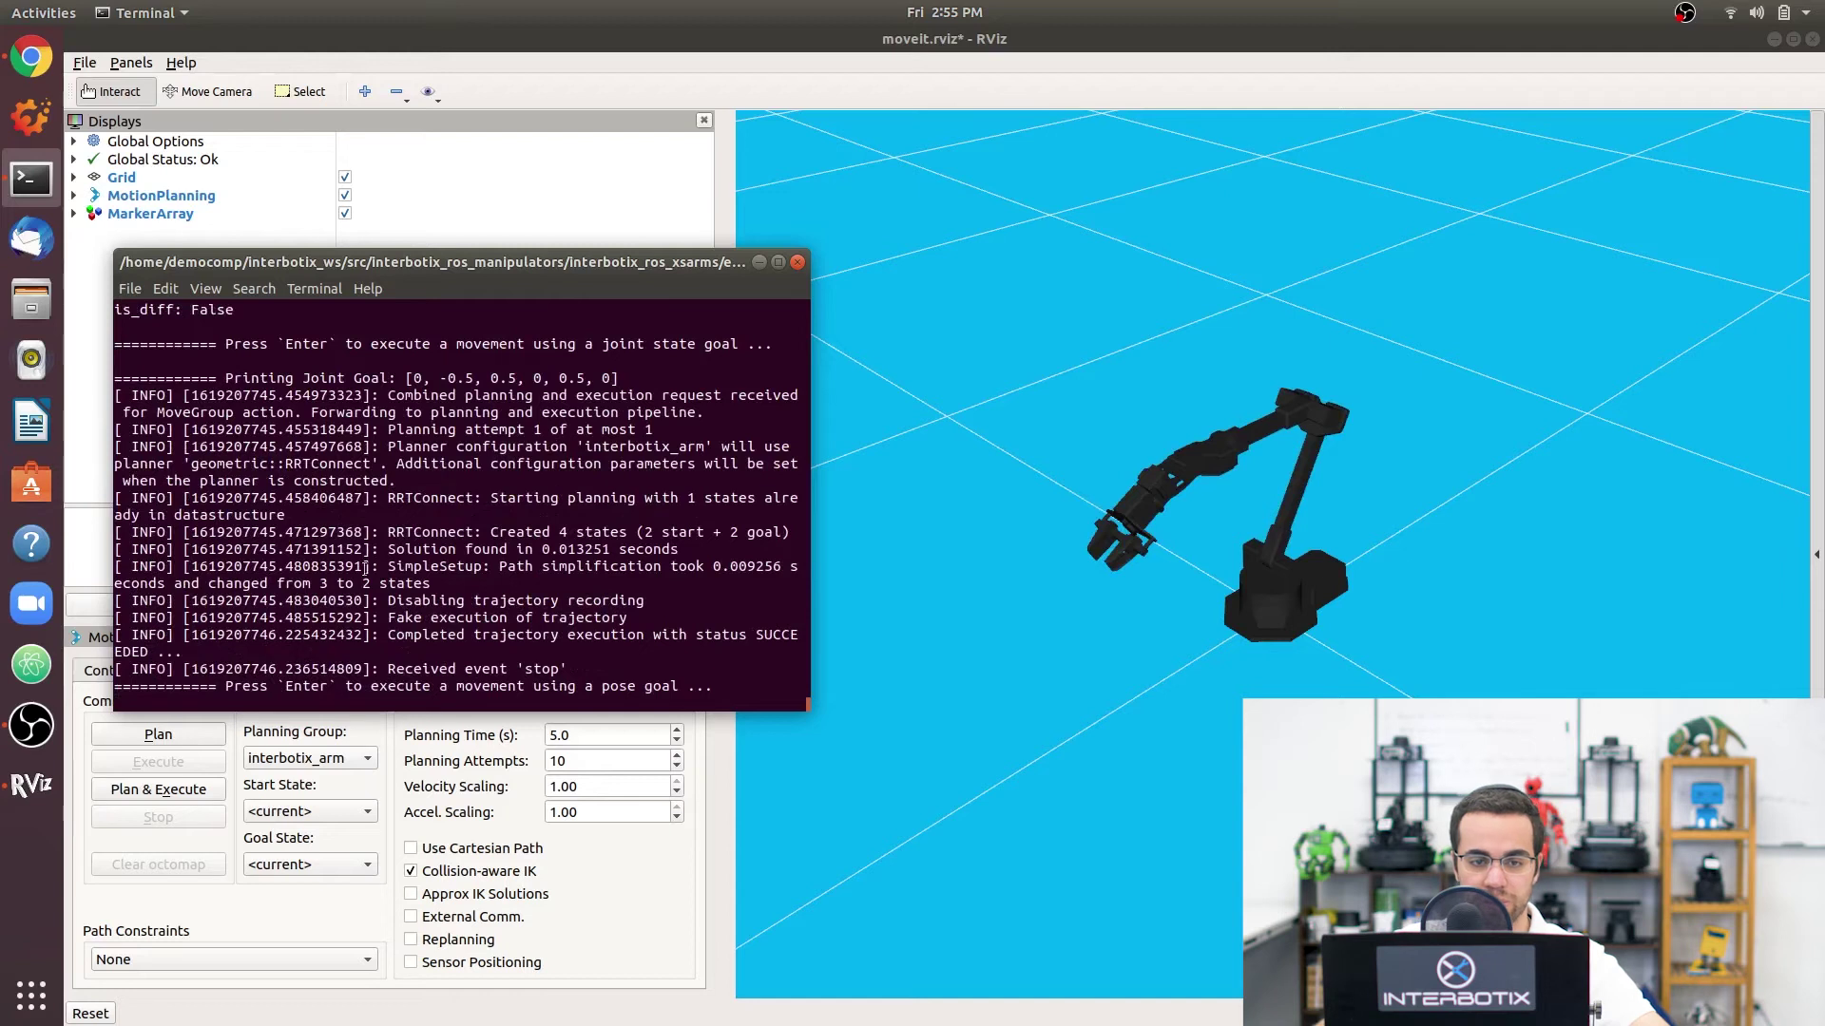
Step: Highlight the executed joint values, then run the pose goal at x 0.2, y 0, z 0.25
left_click_drag(459, 377, 521, 375)
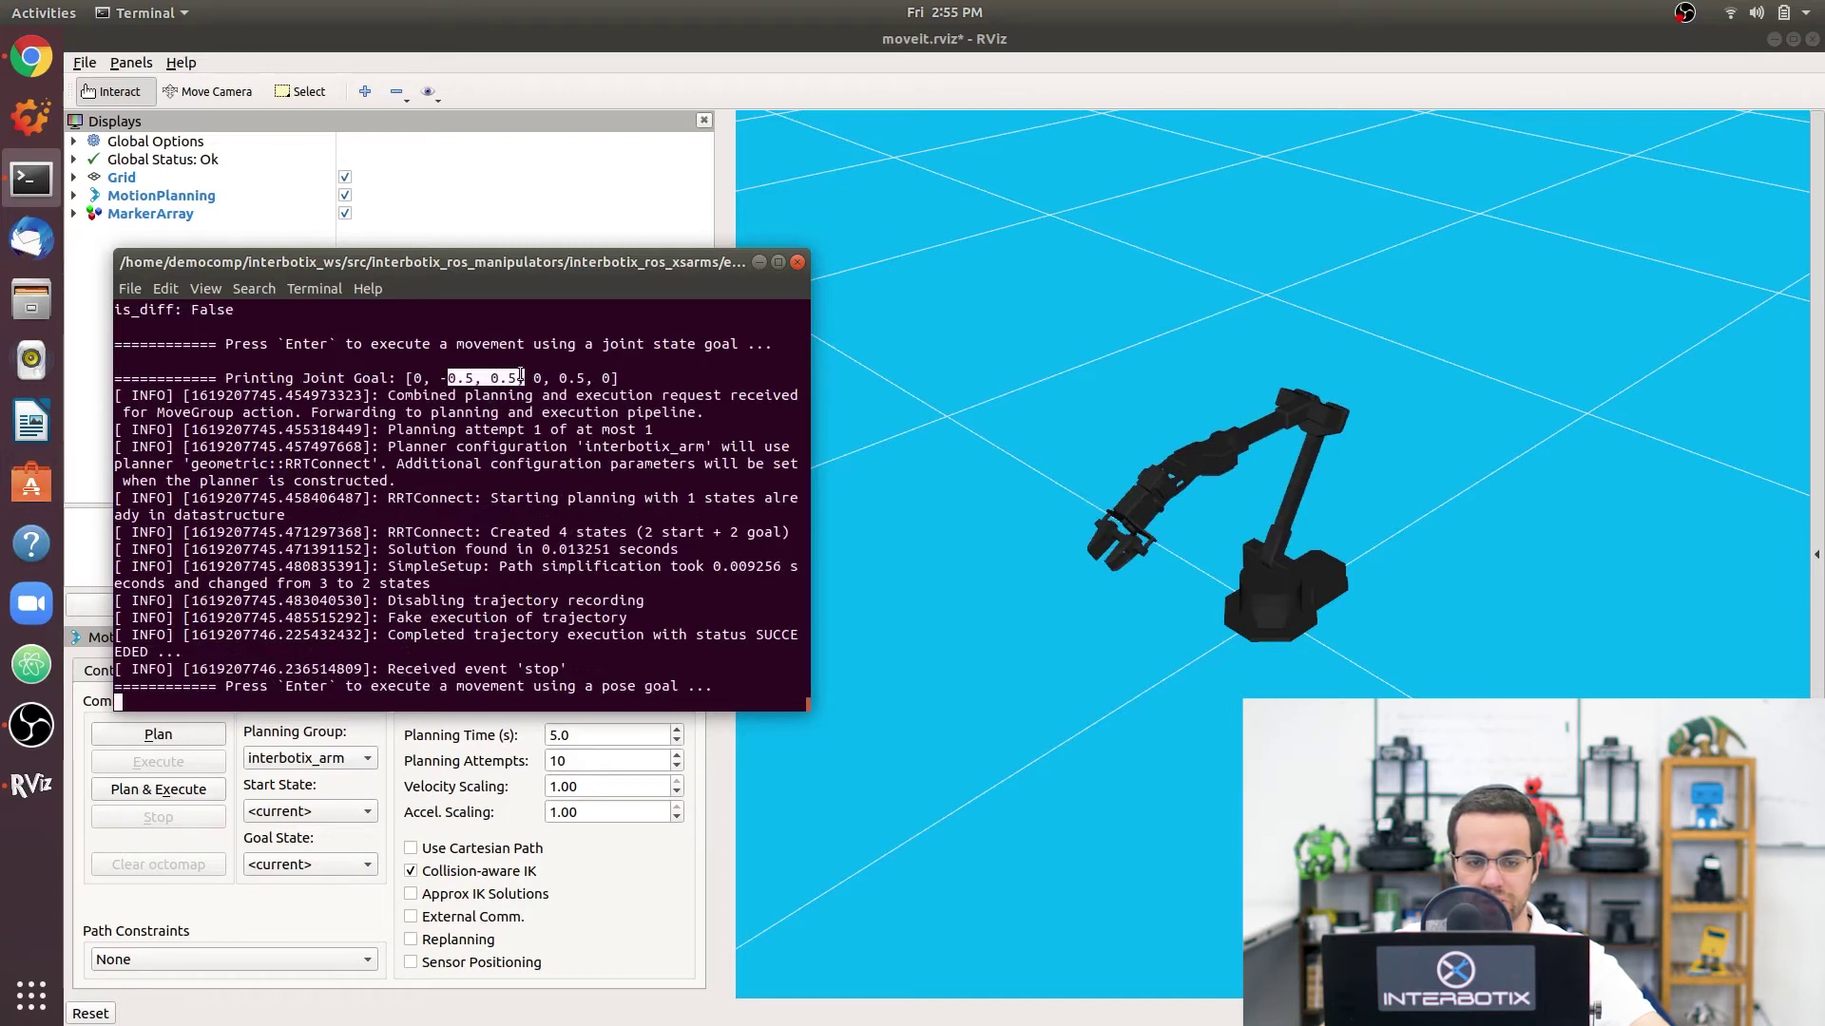
left_click_drag(522, 376, 533, 376)
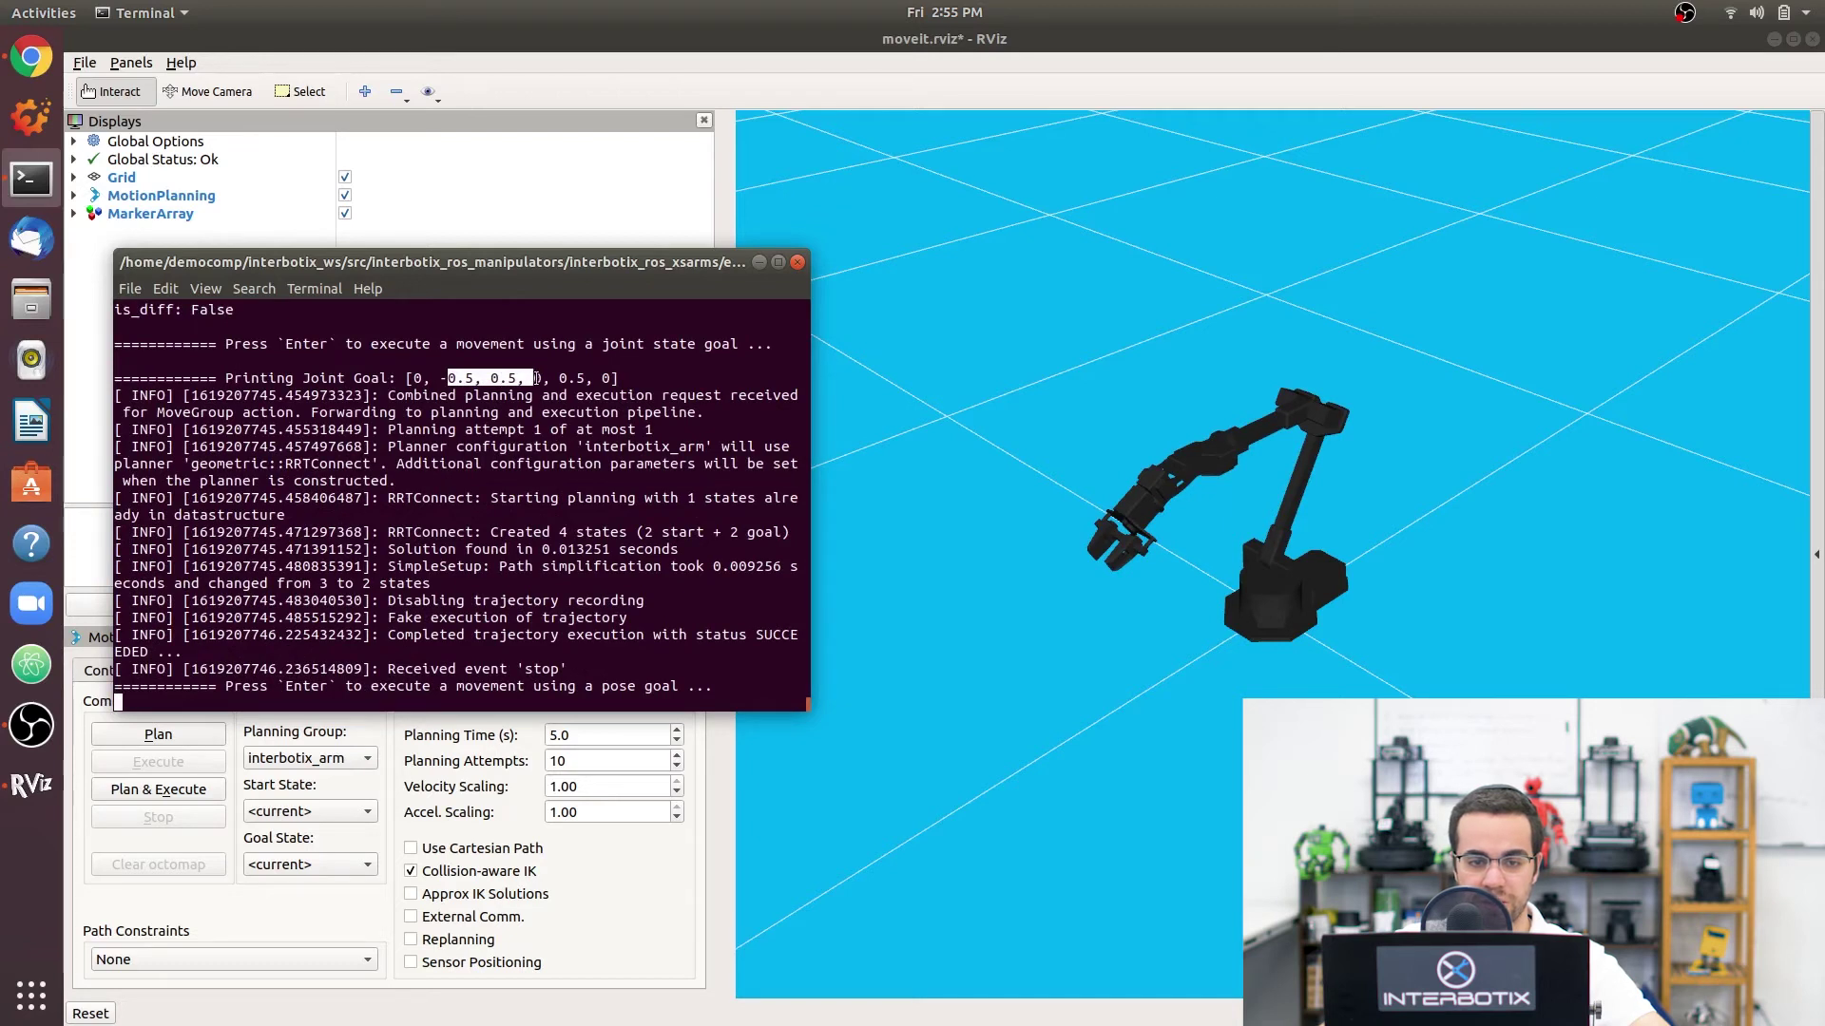
left_click_drag(551, 377, 585, 378)
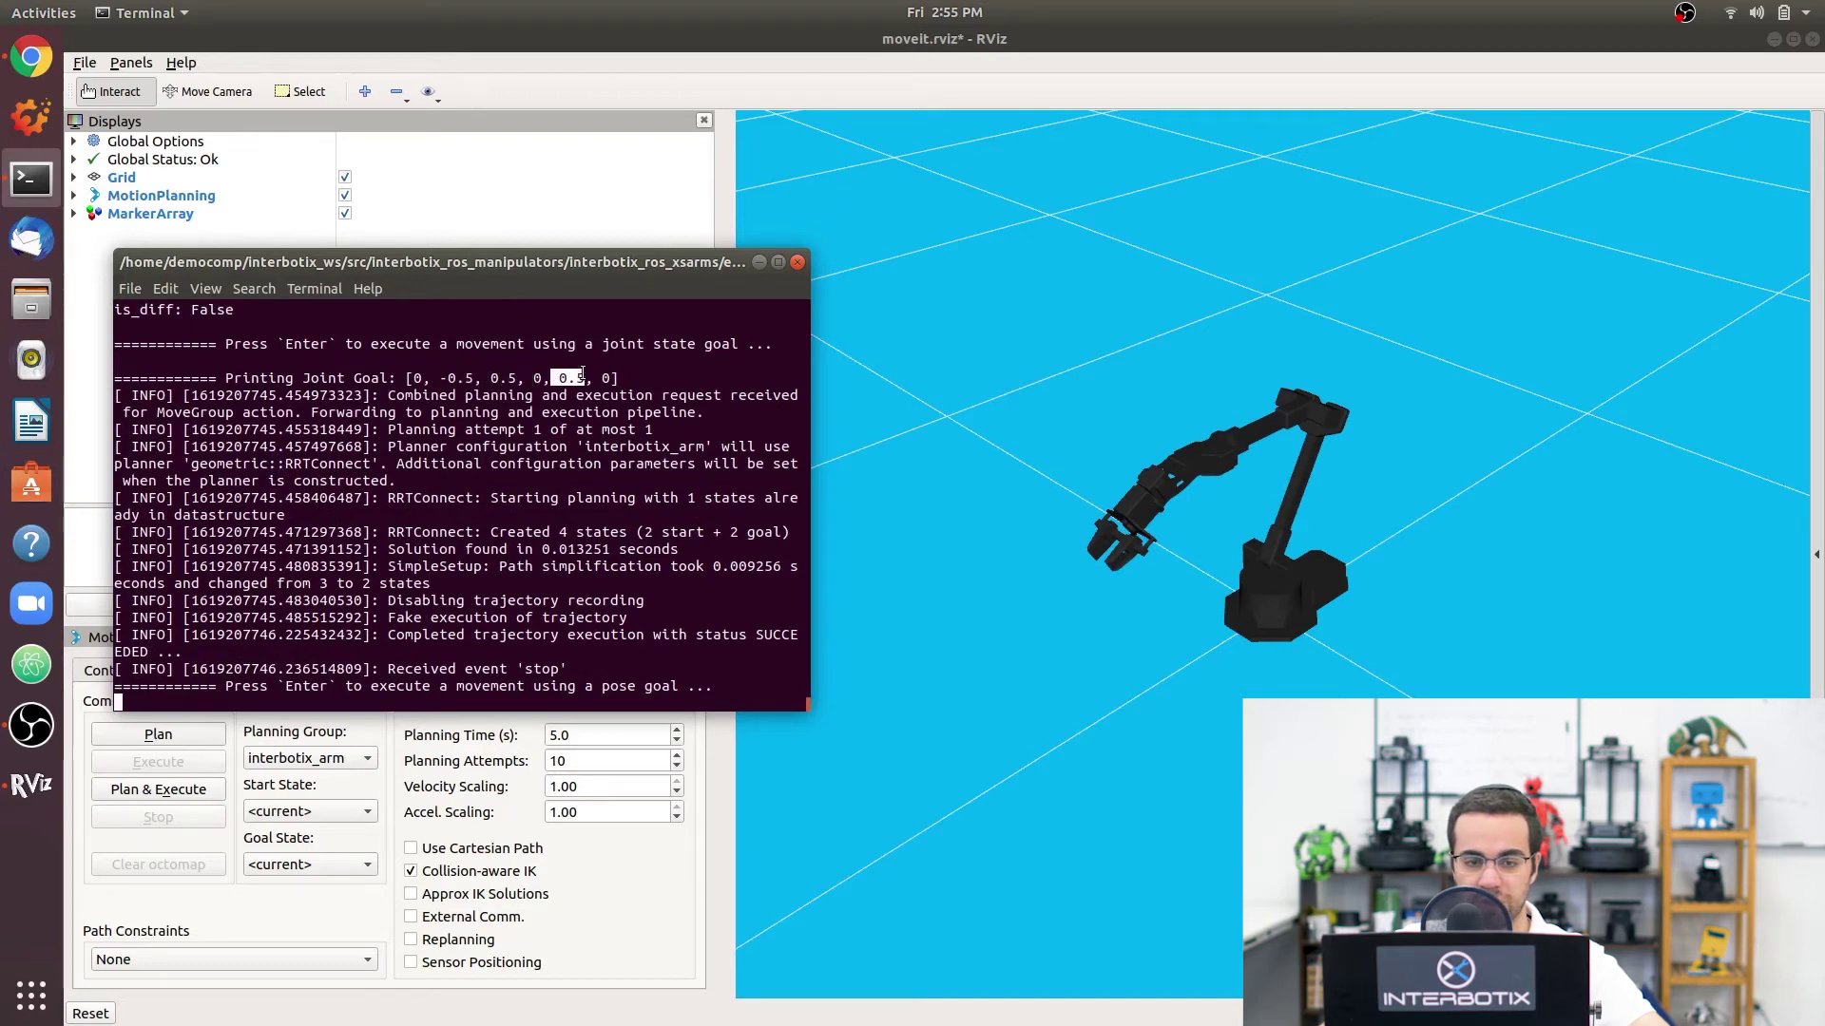
left_click(517, 605)
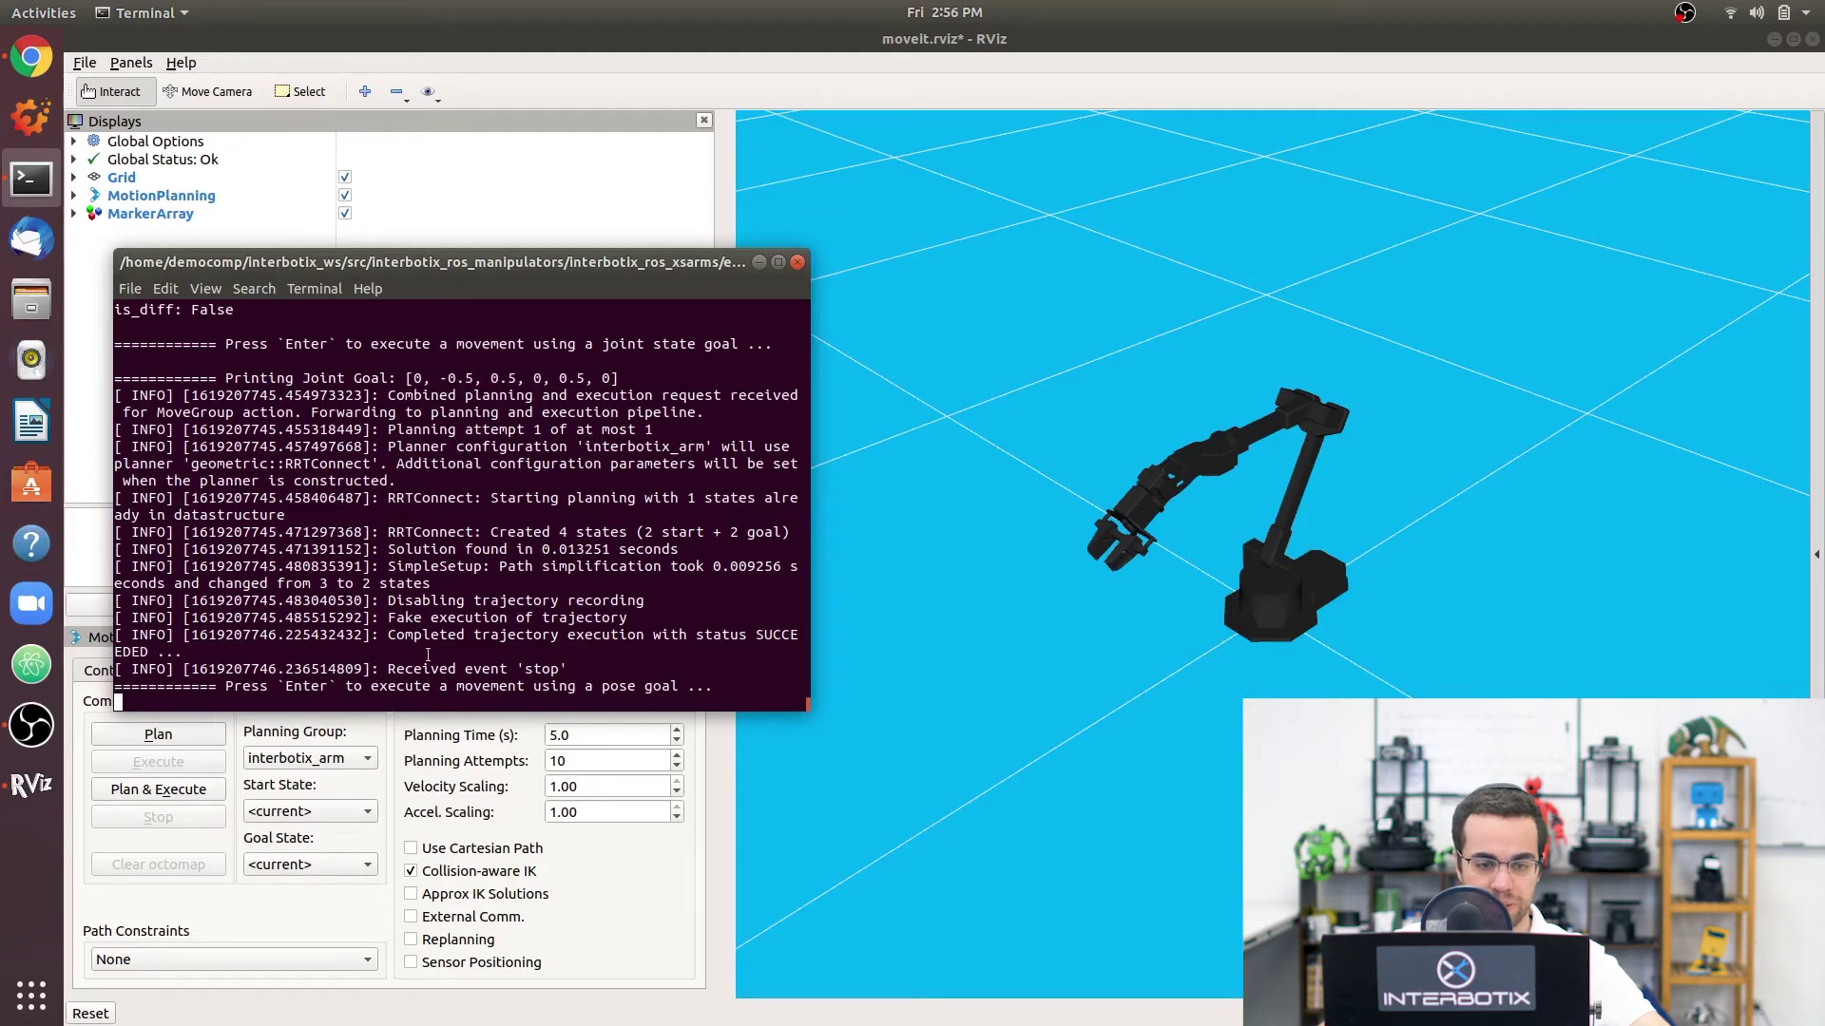
key("Return")
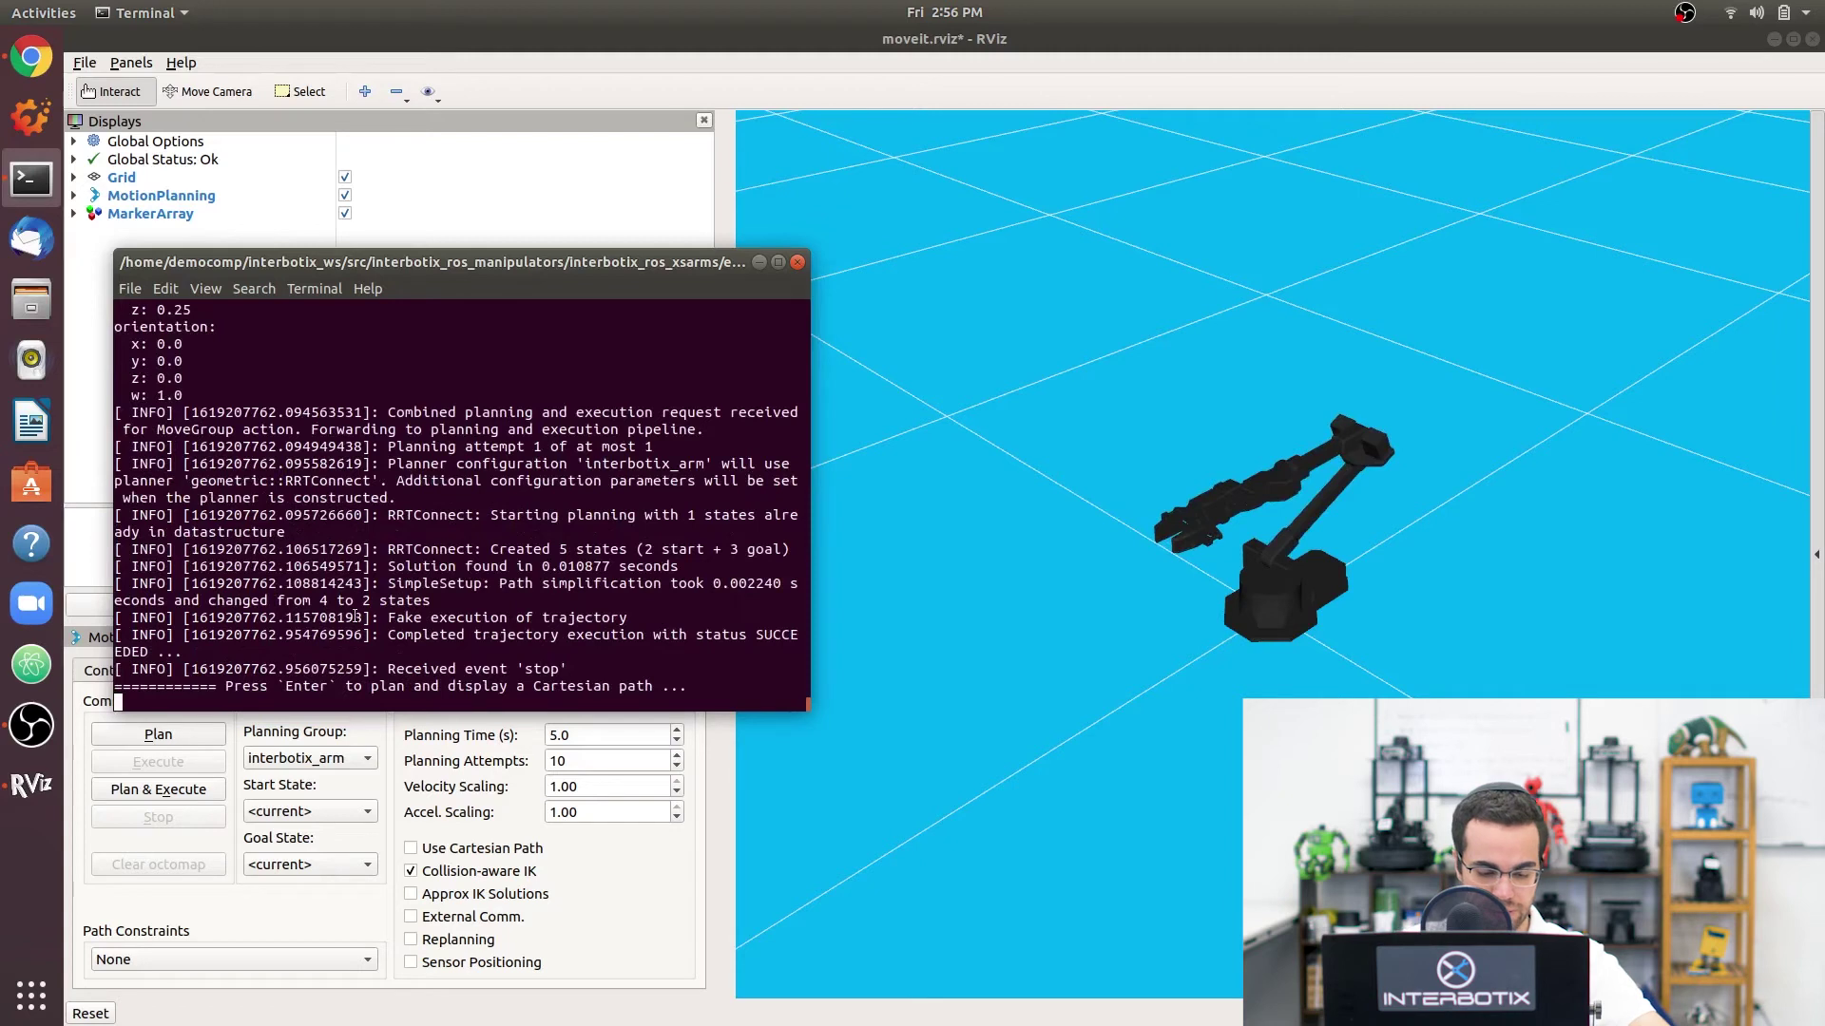
Step: Plan and display the three-waypoint Cartesian path, computed as 34 points covering 100%
scroll(356, 616, "up", 3)
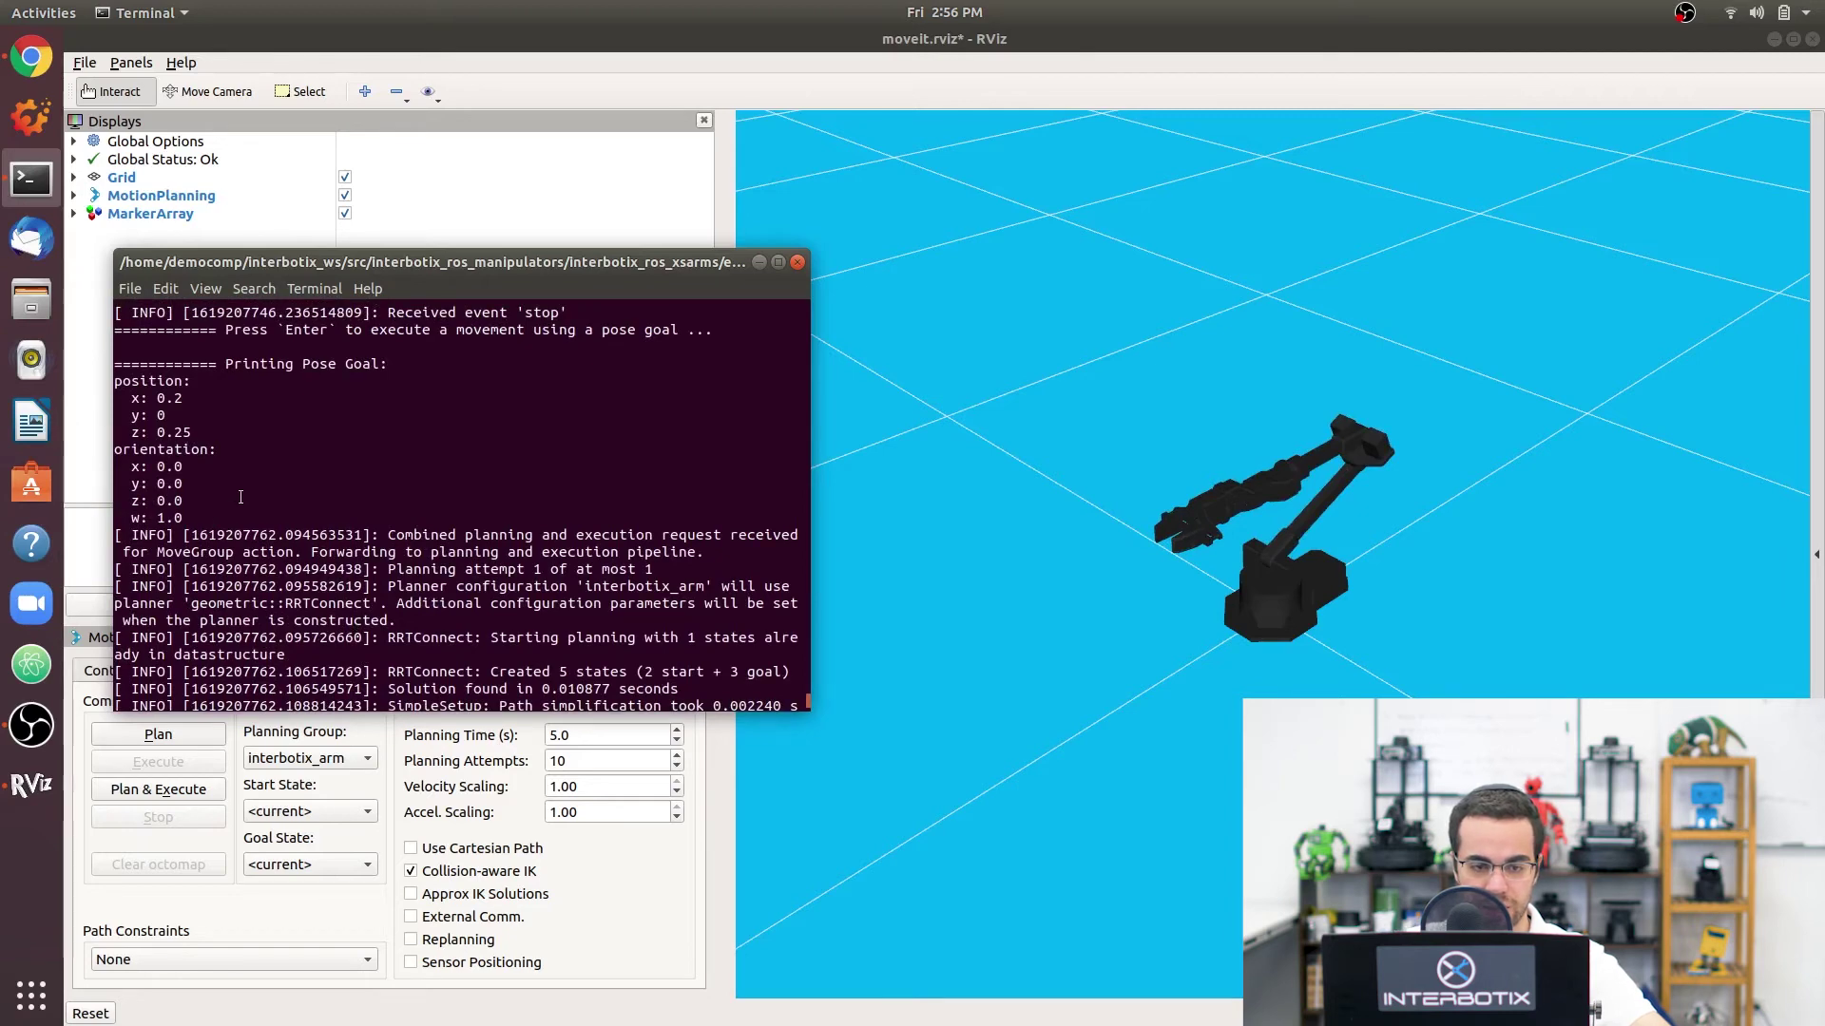
scroll(240, 497, "up", 5)
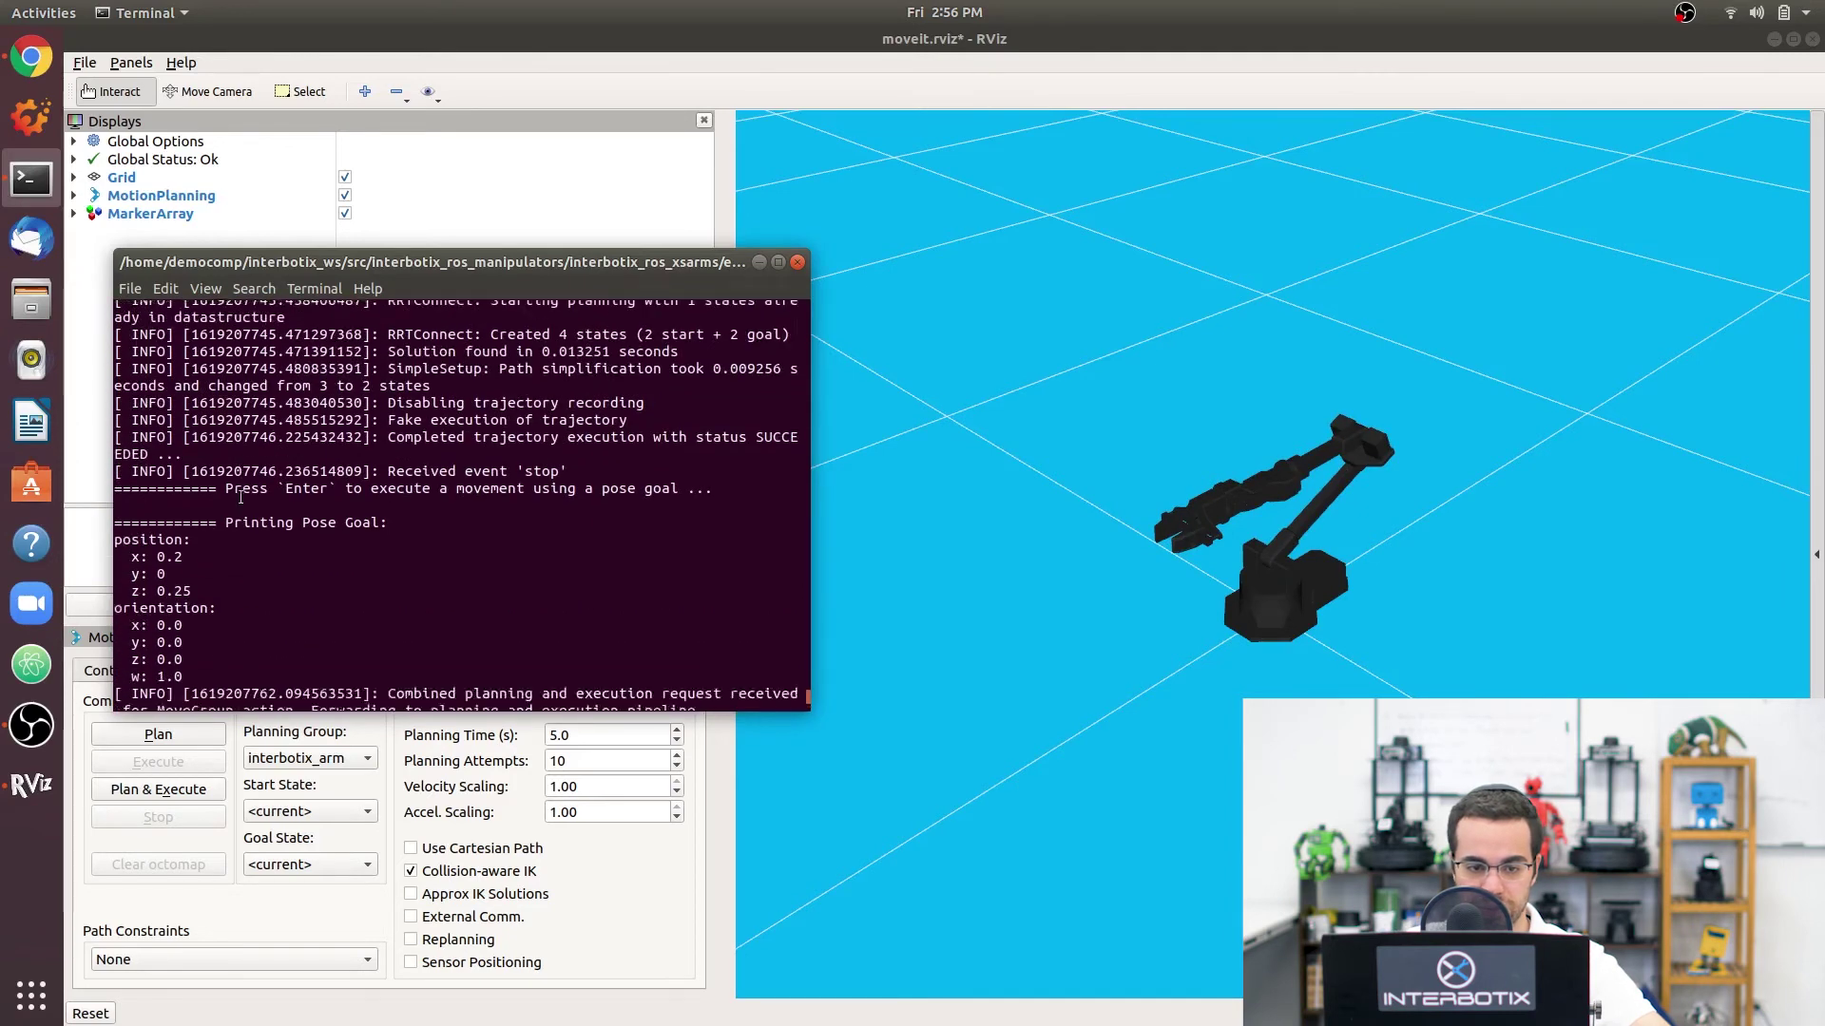
scroll(240, 497, "down", 6)
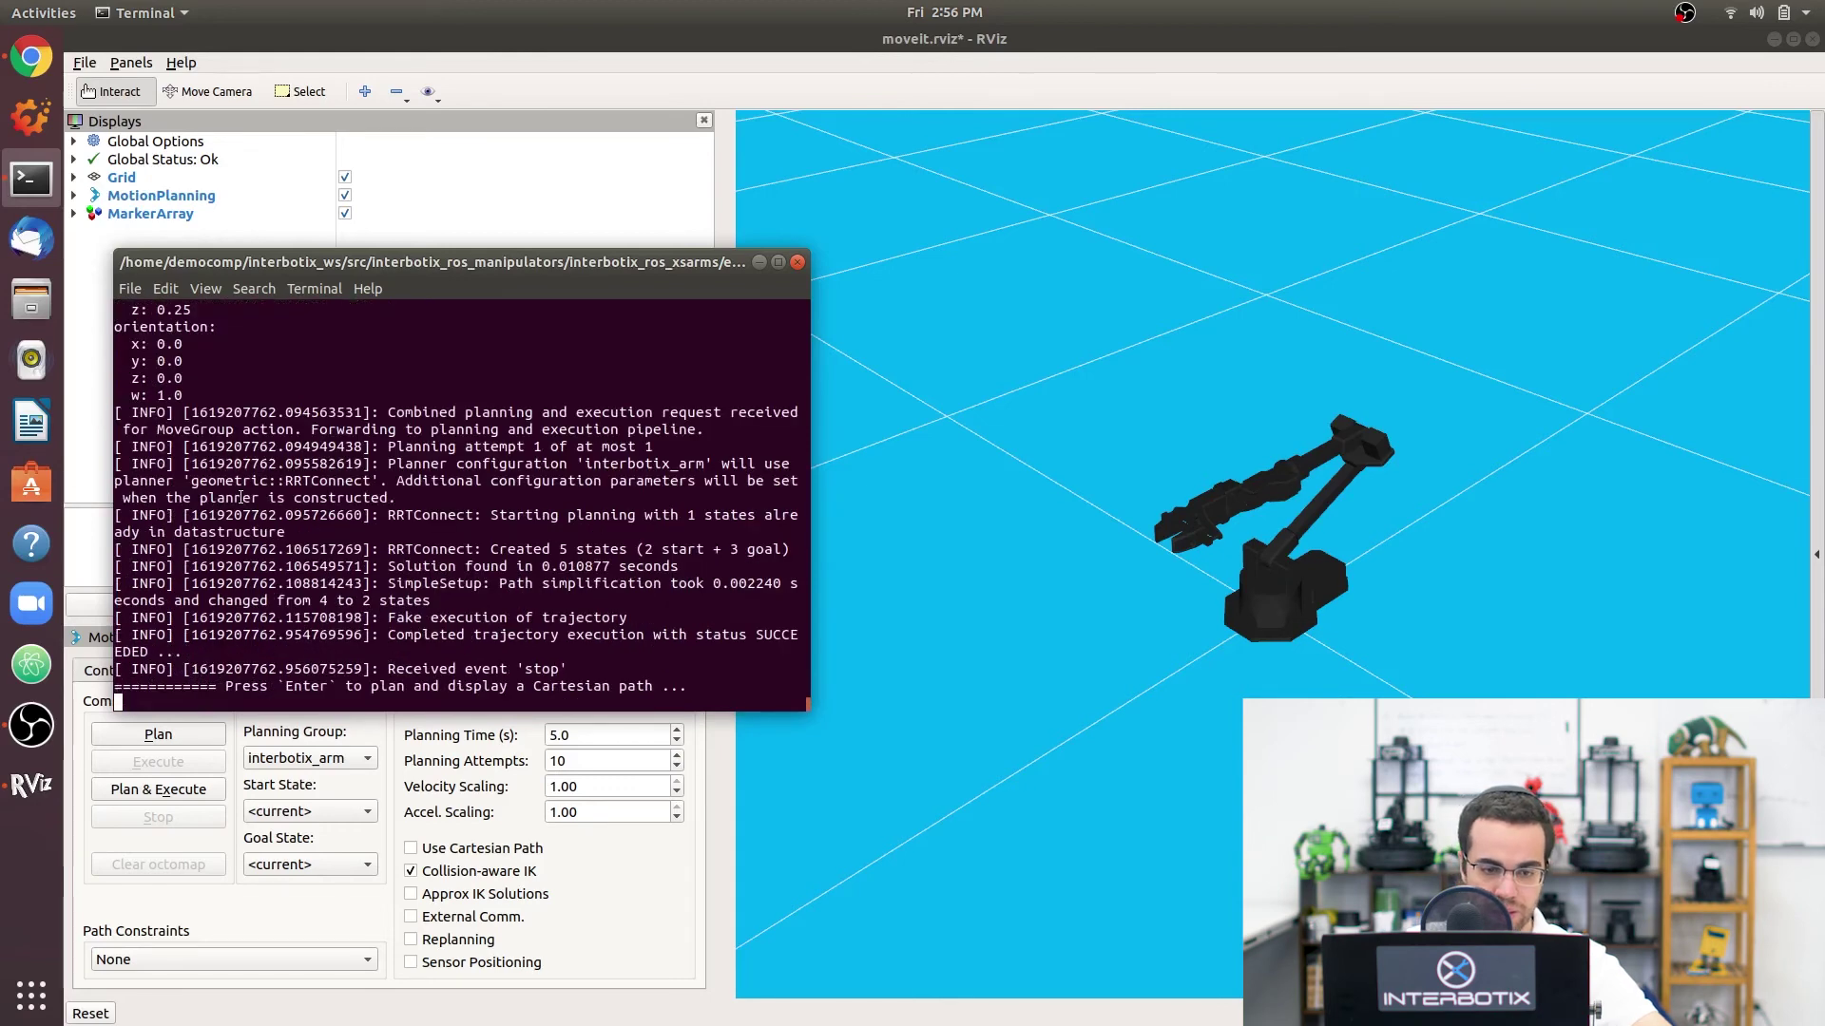
key("Return")
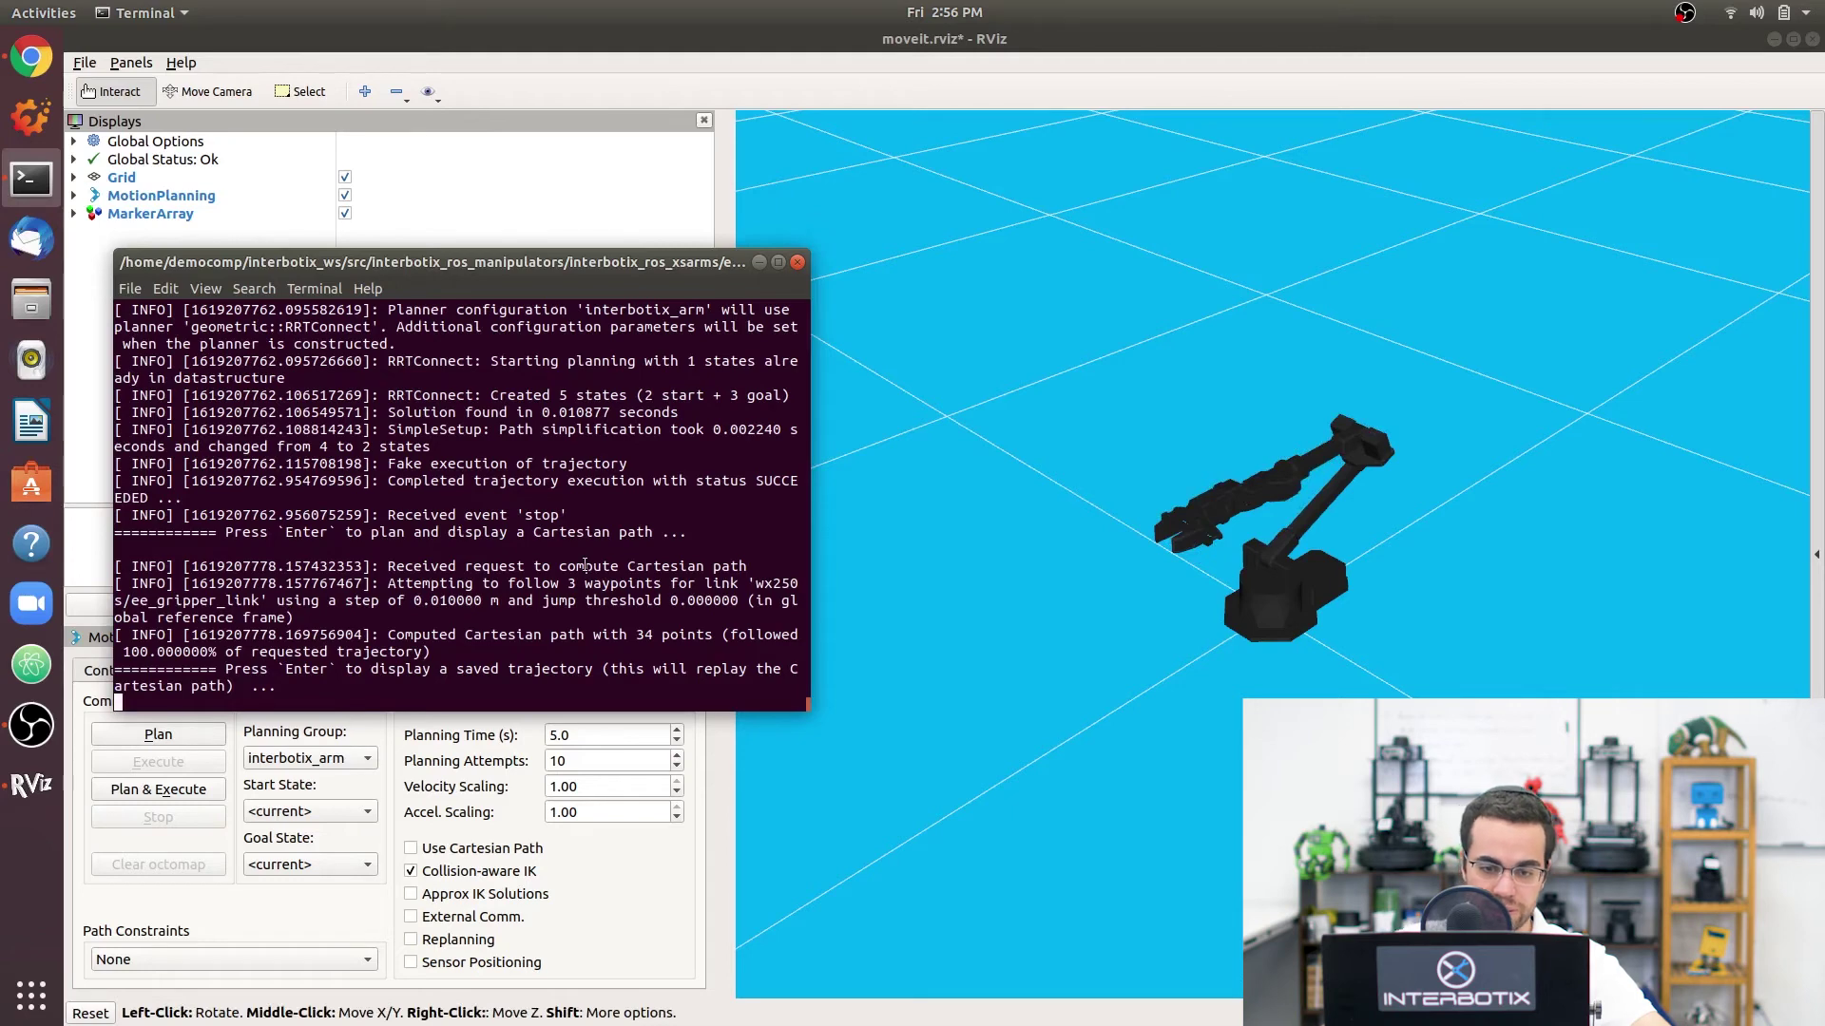
Step: Replay the saved Cartesian trajectory in RViz, then execute it on the simulated arm
key("Return")
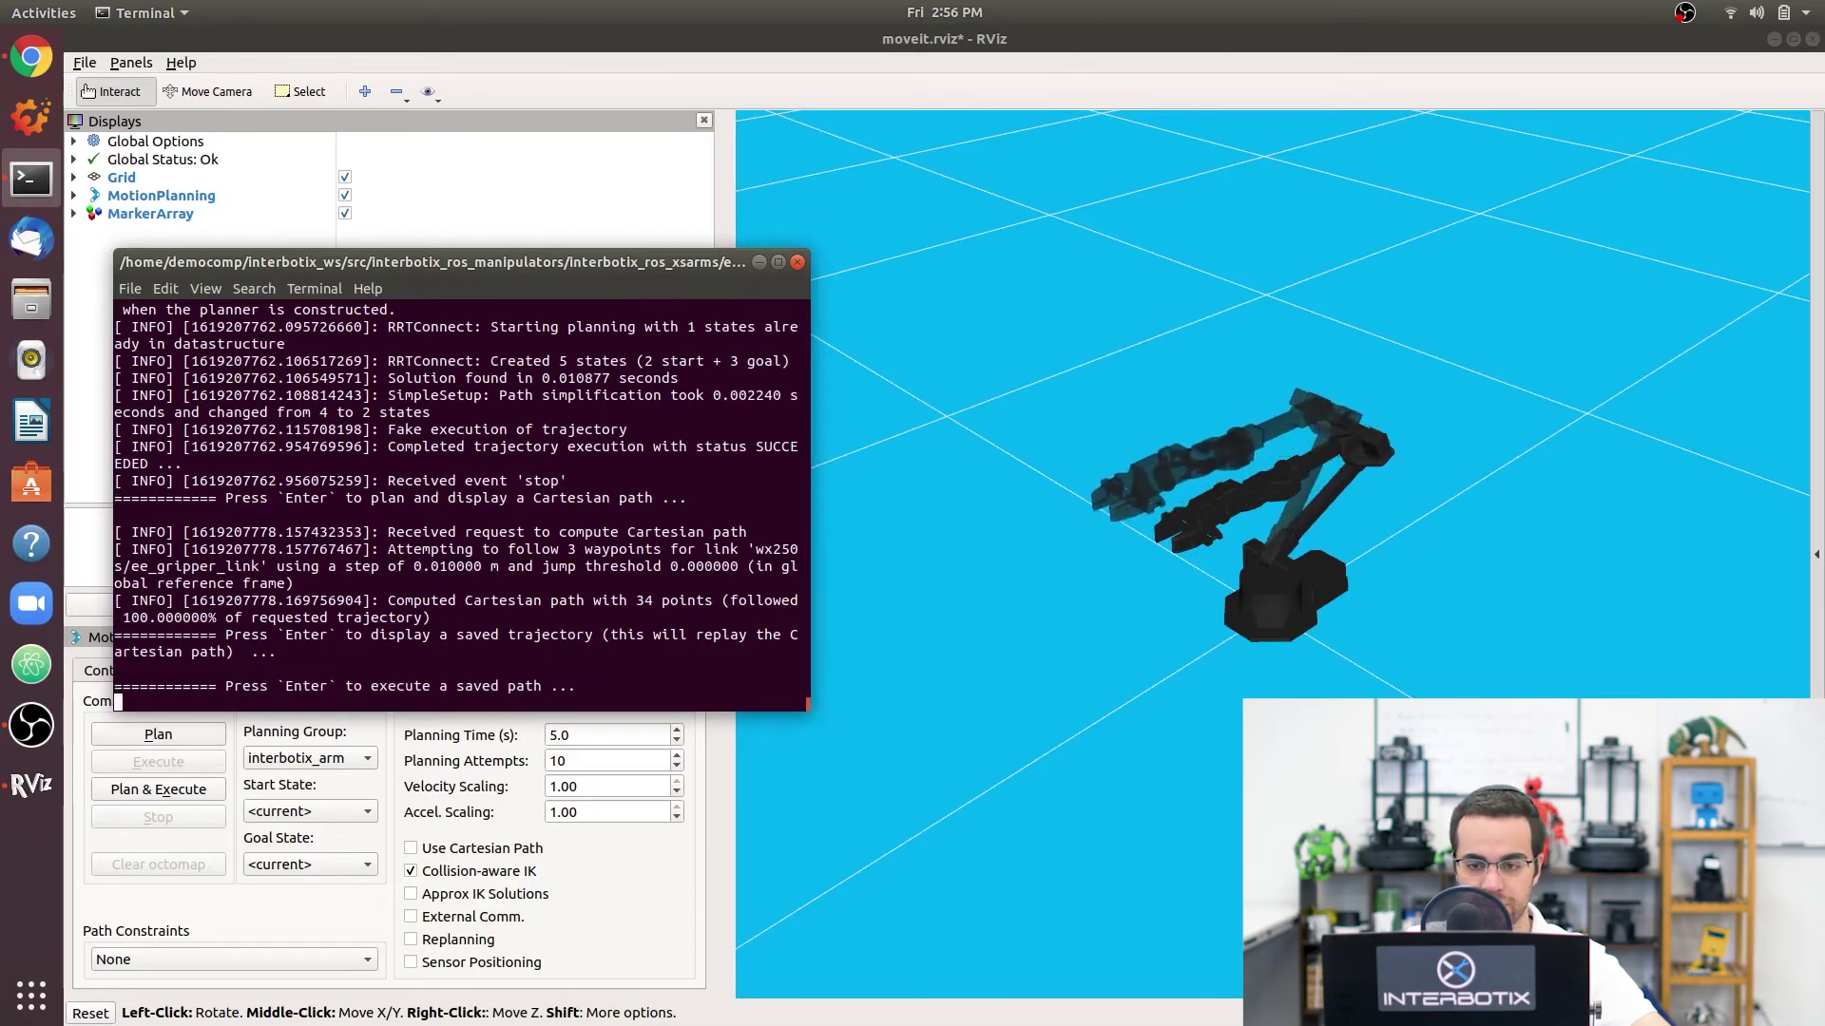
key("Return")
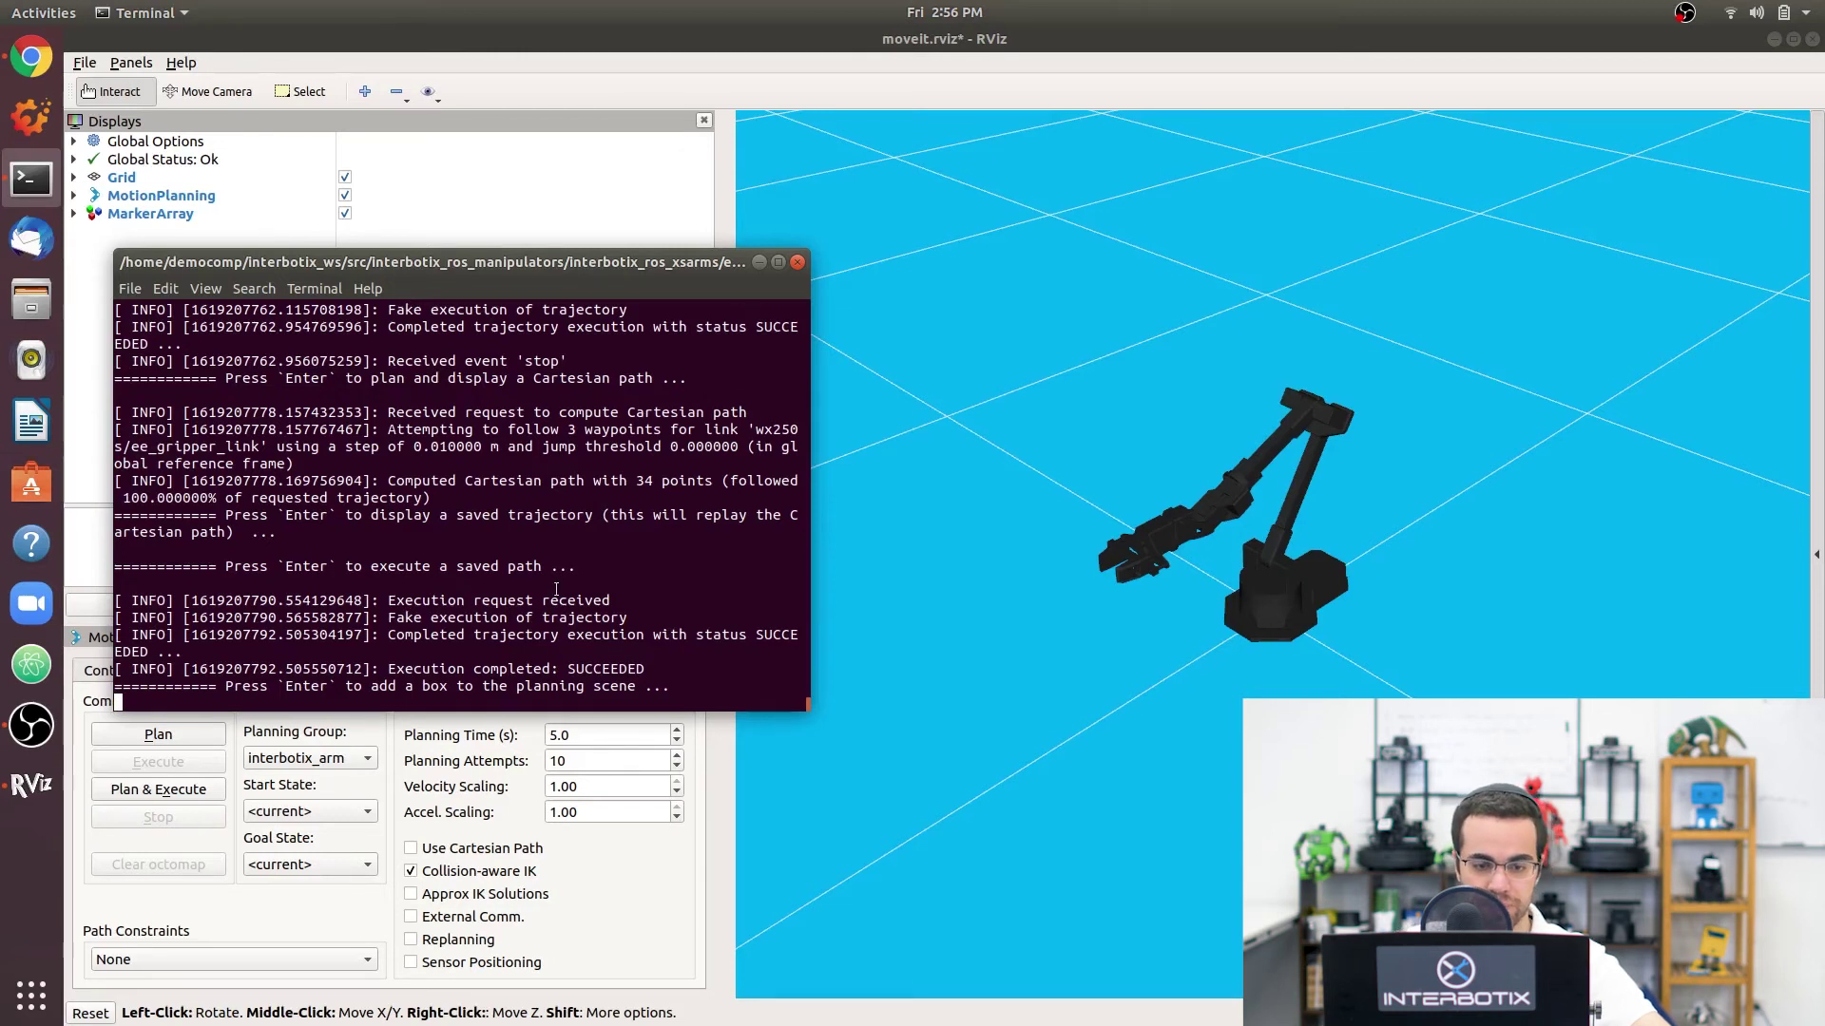
Step: Add, attach, carry, detach and remove the box, then stop the tutorial with Ctrl+C
key("Return")
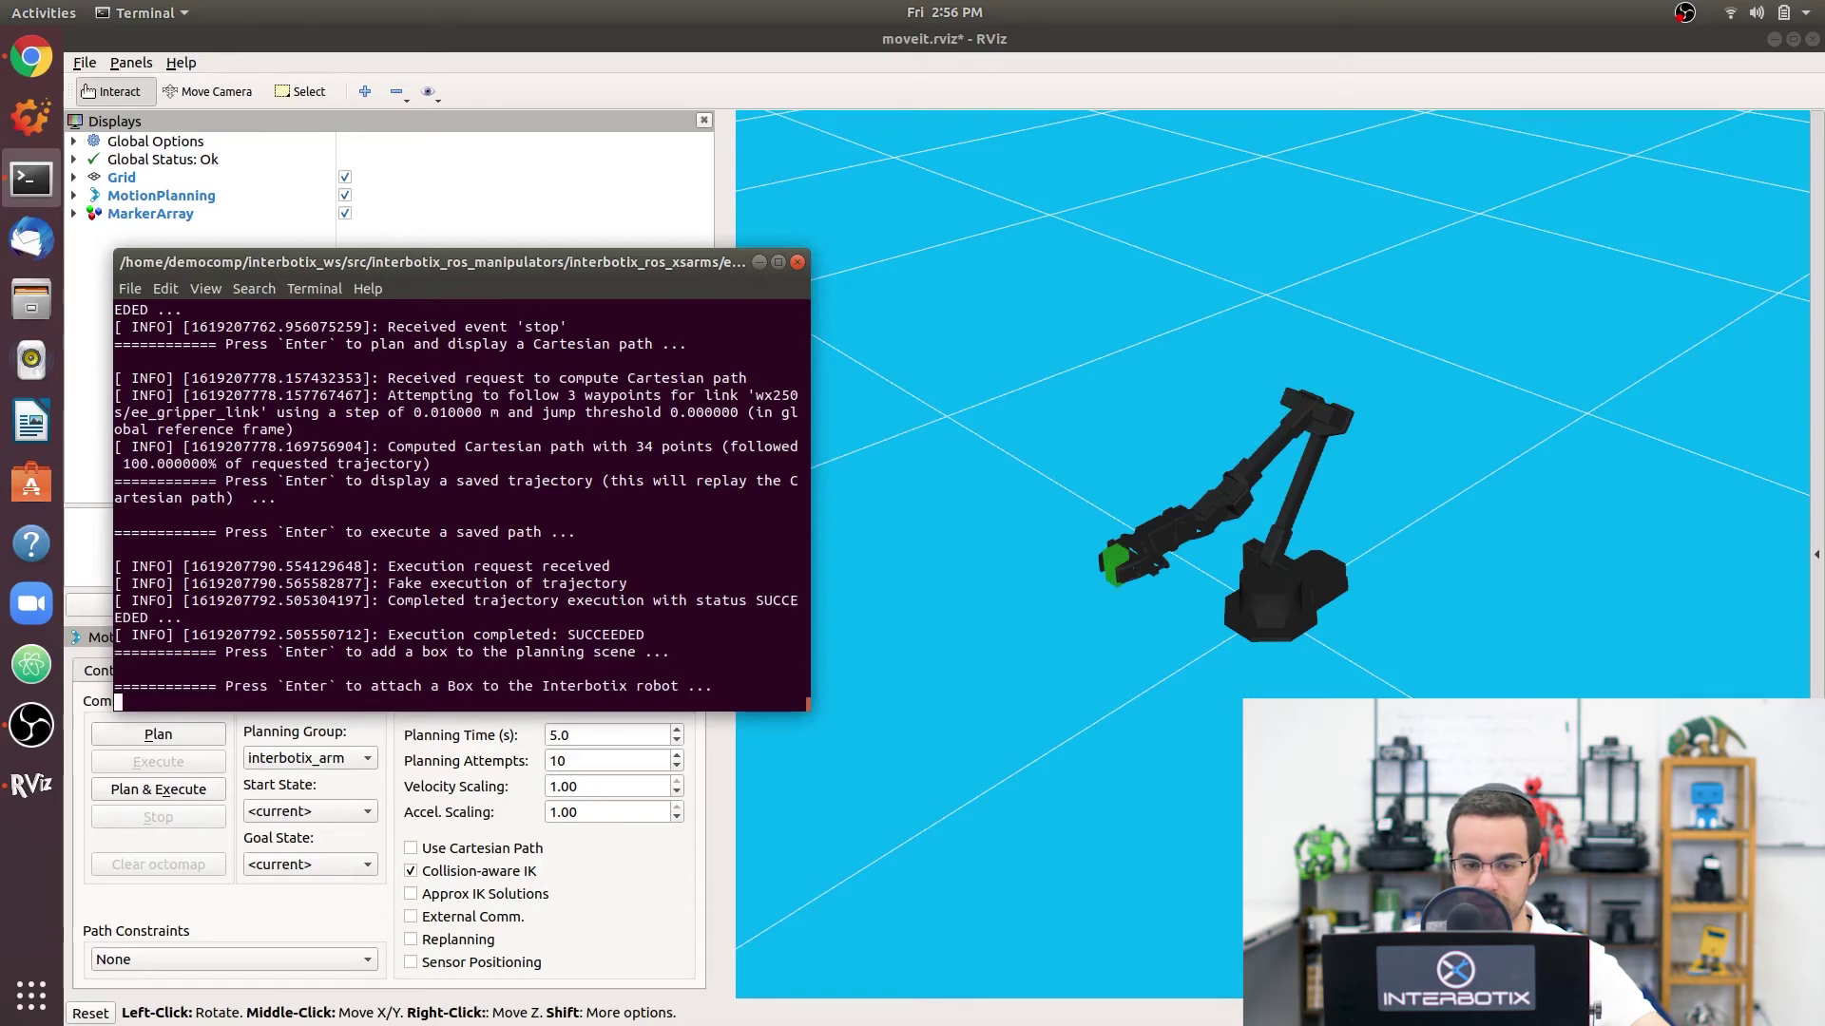
key("Return")
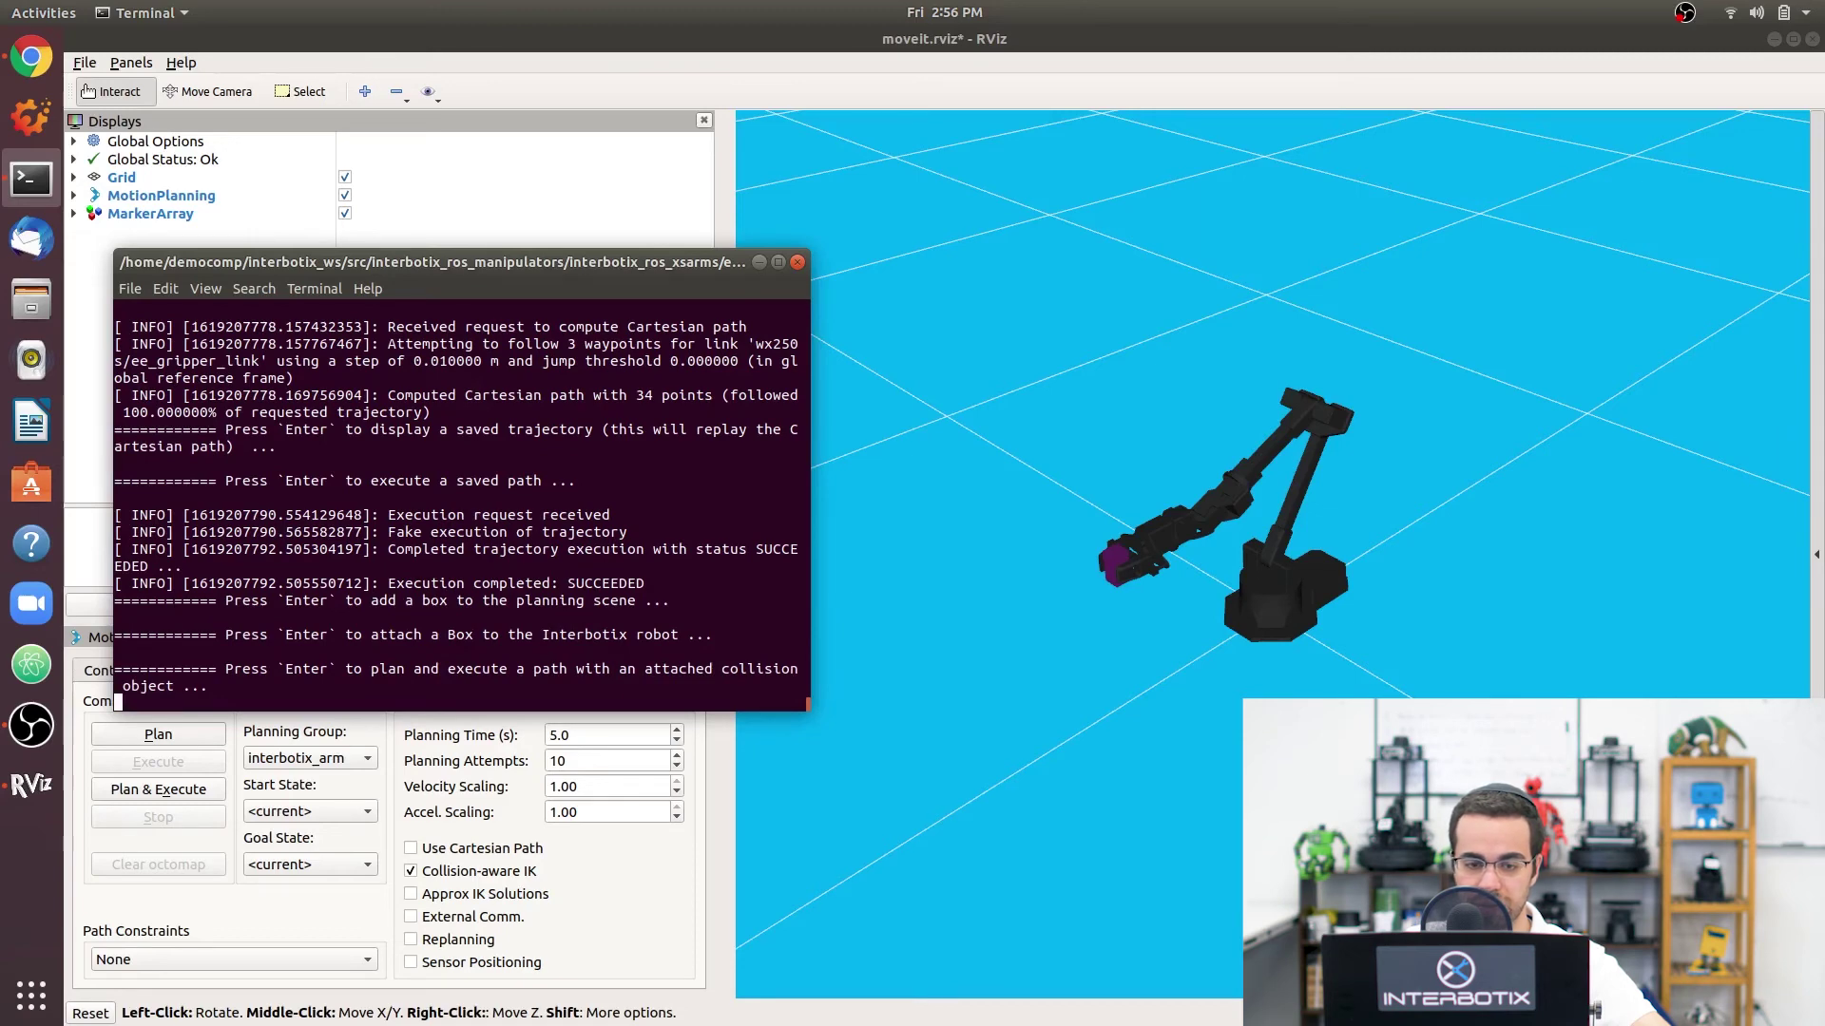
key("Return")
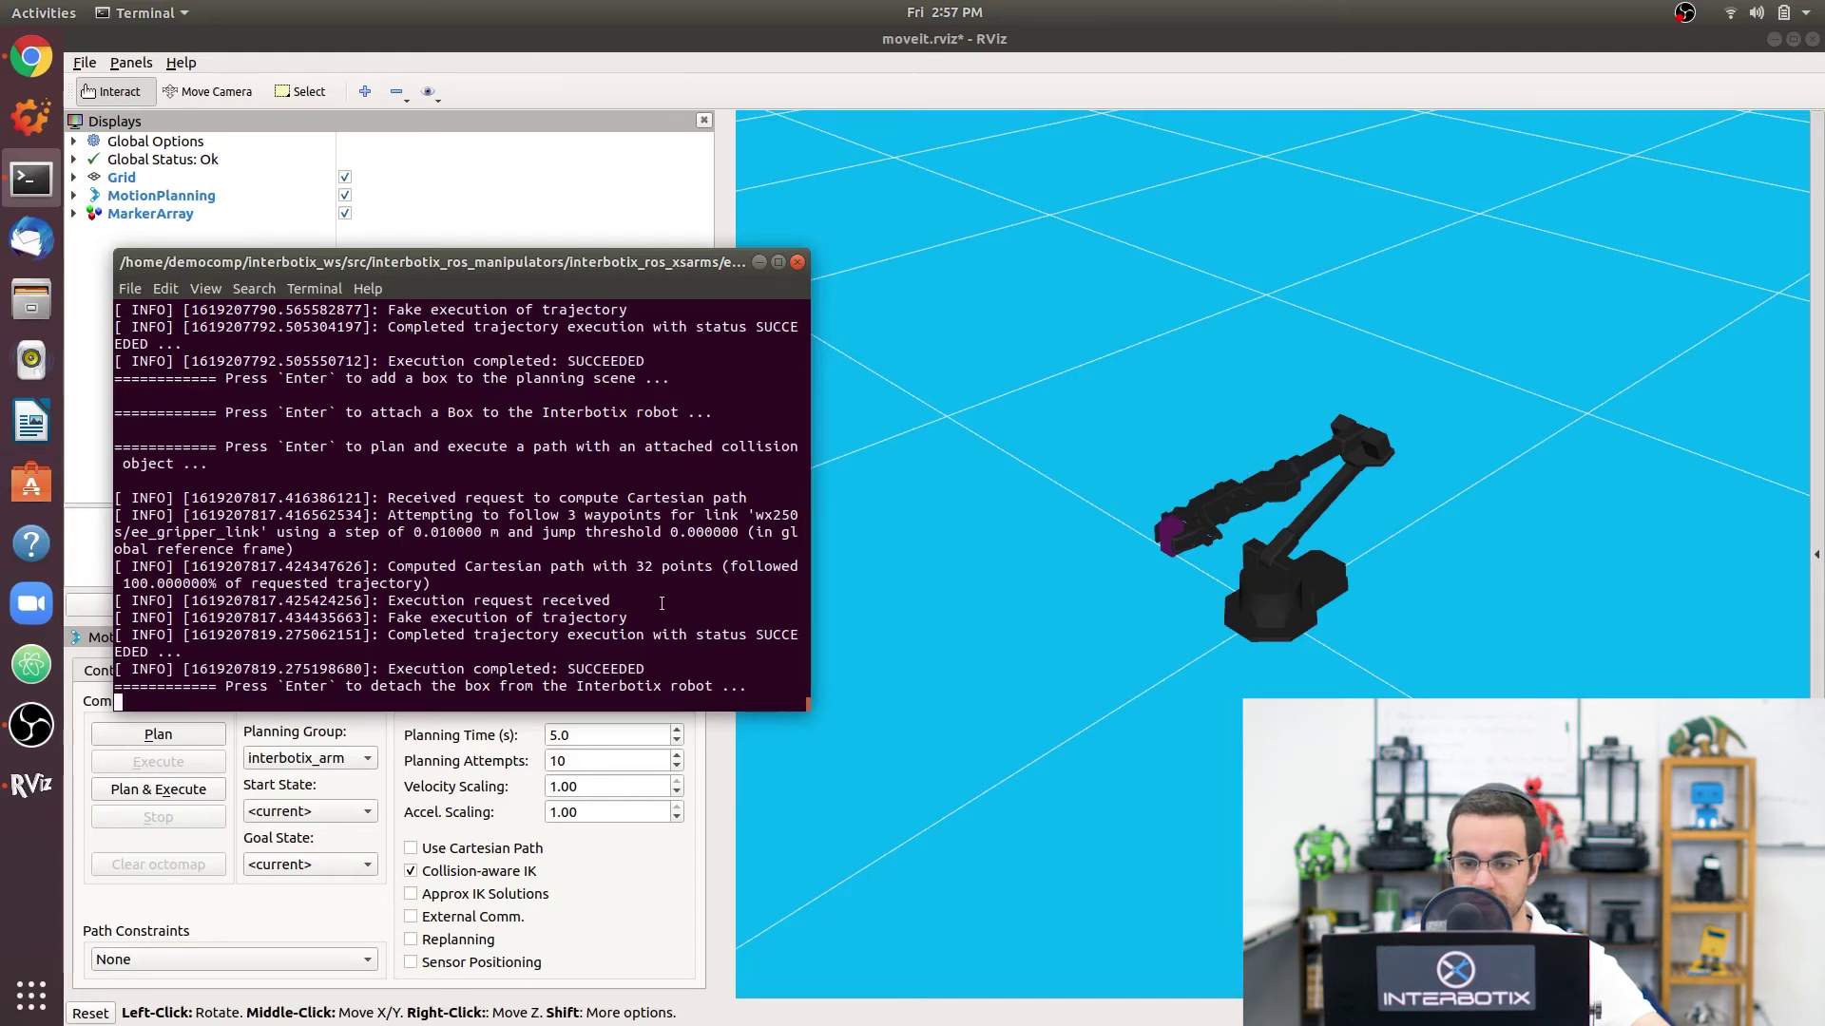
key("Return")
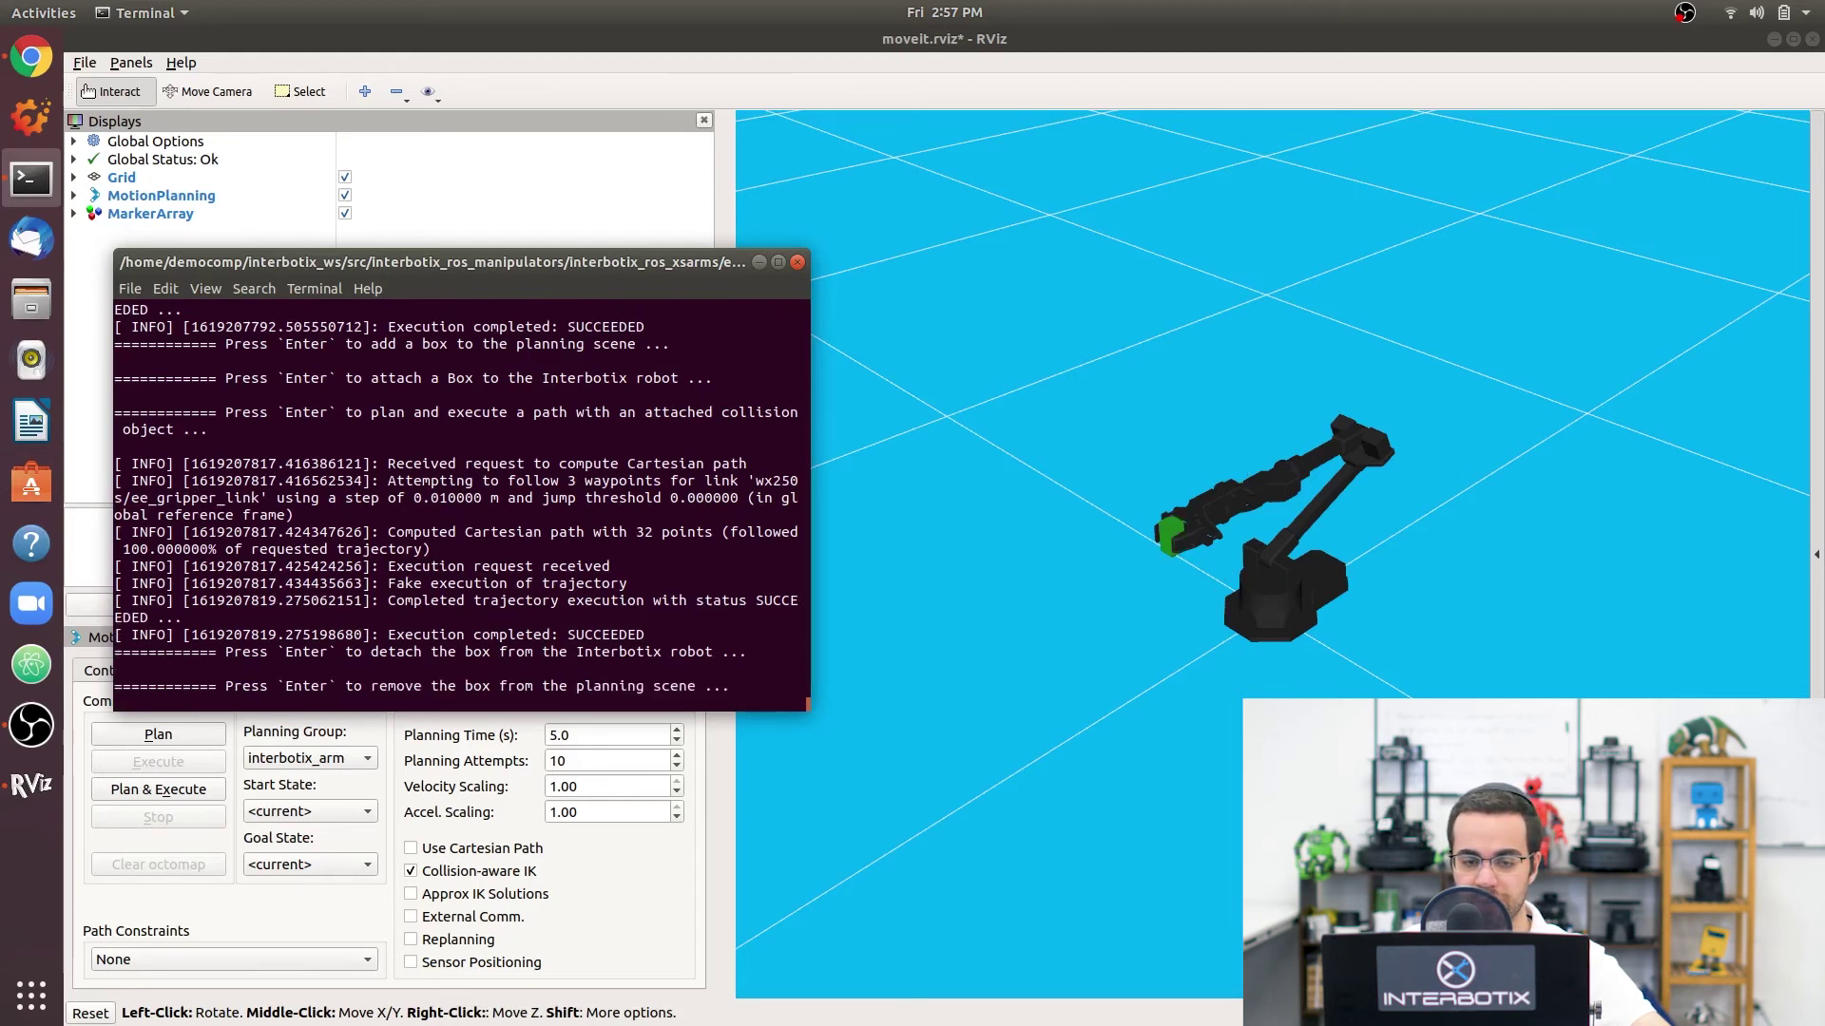
key("Return")
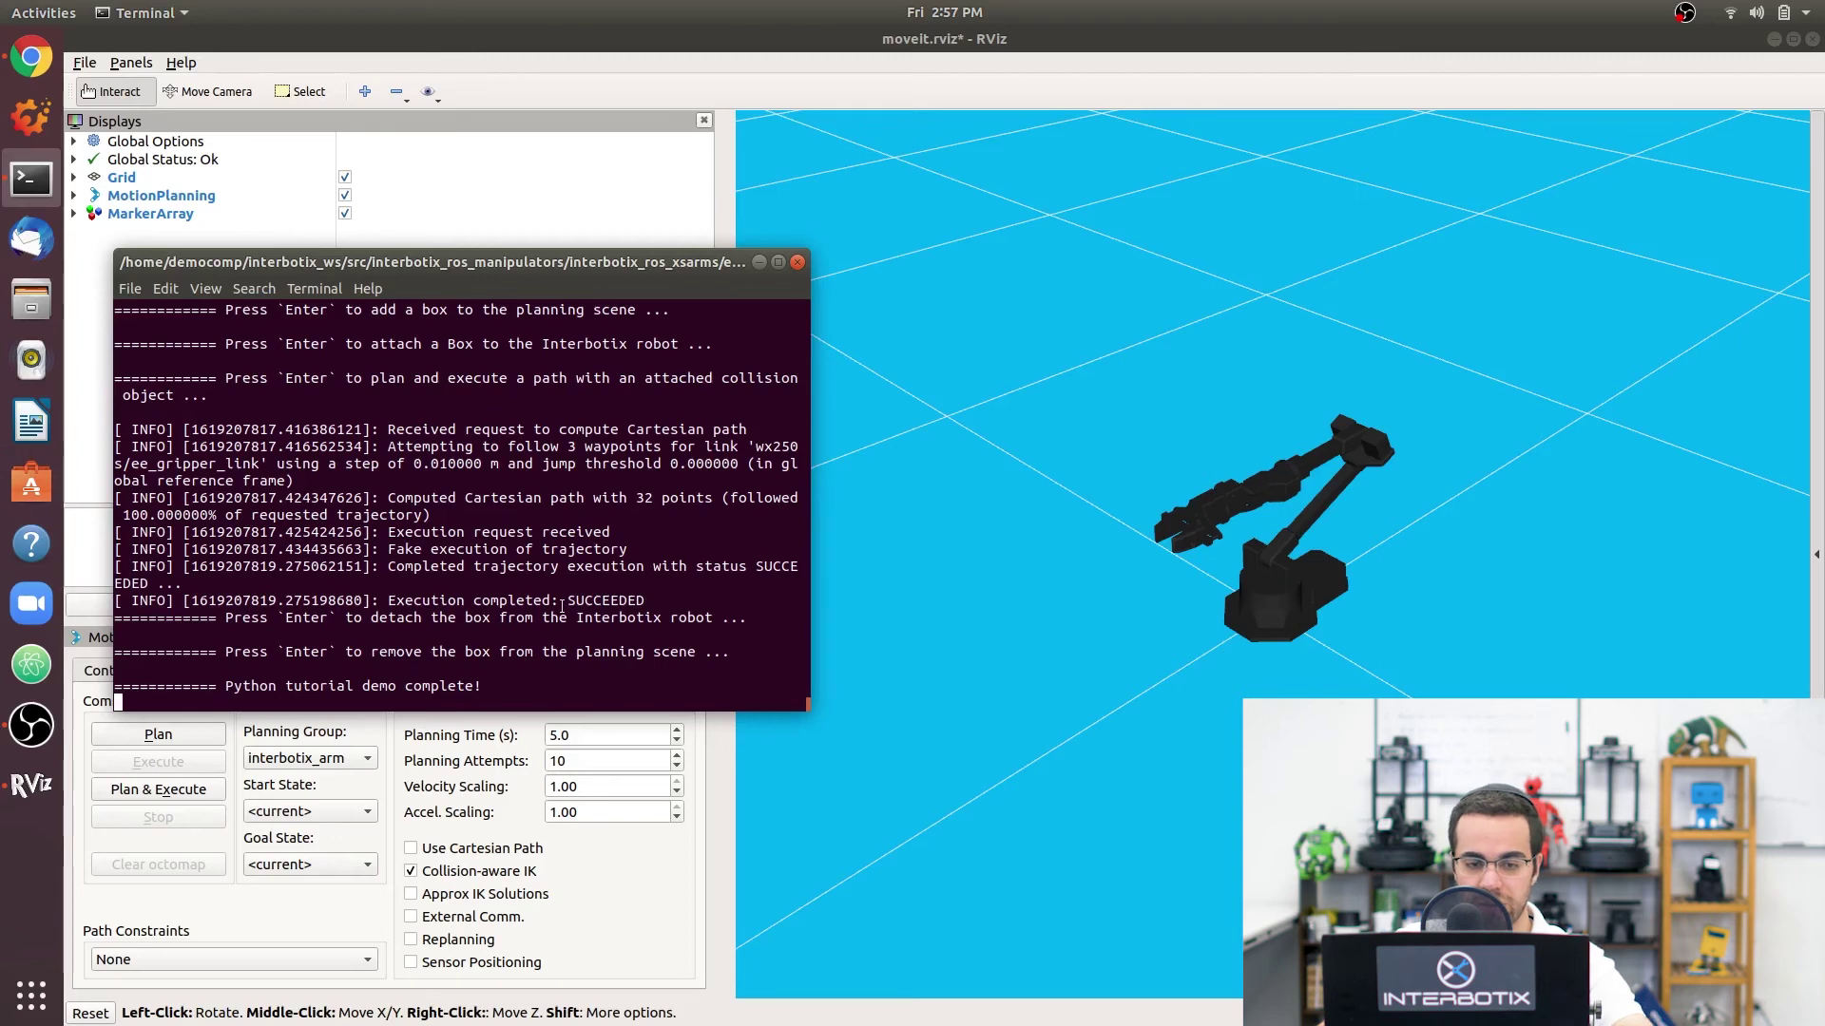
key("ctrl+c")
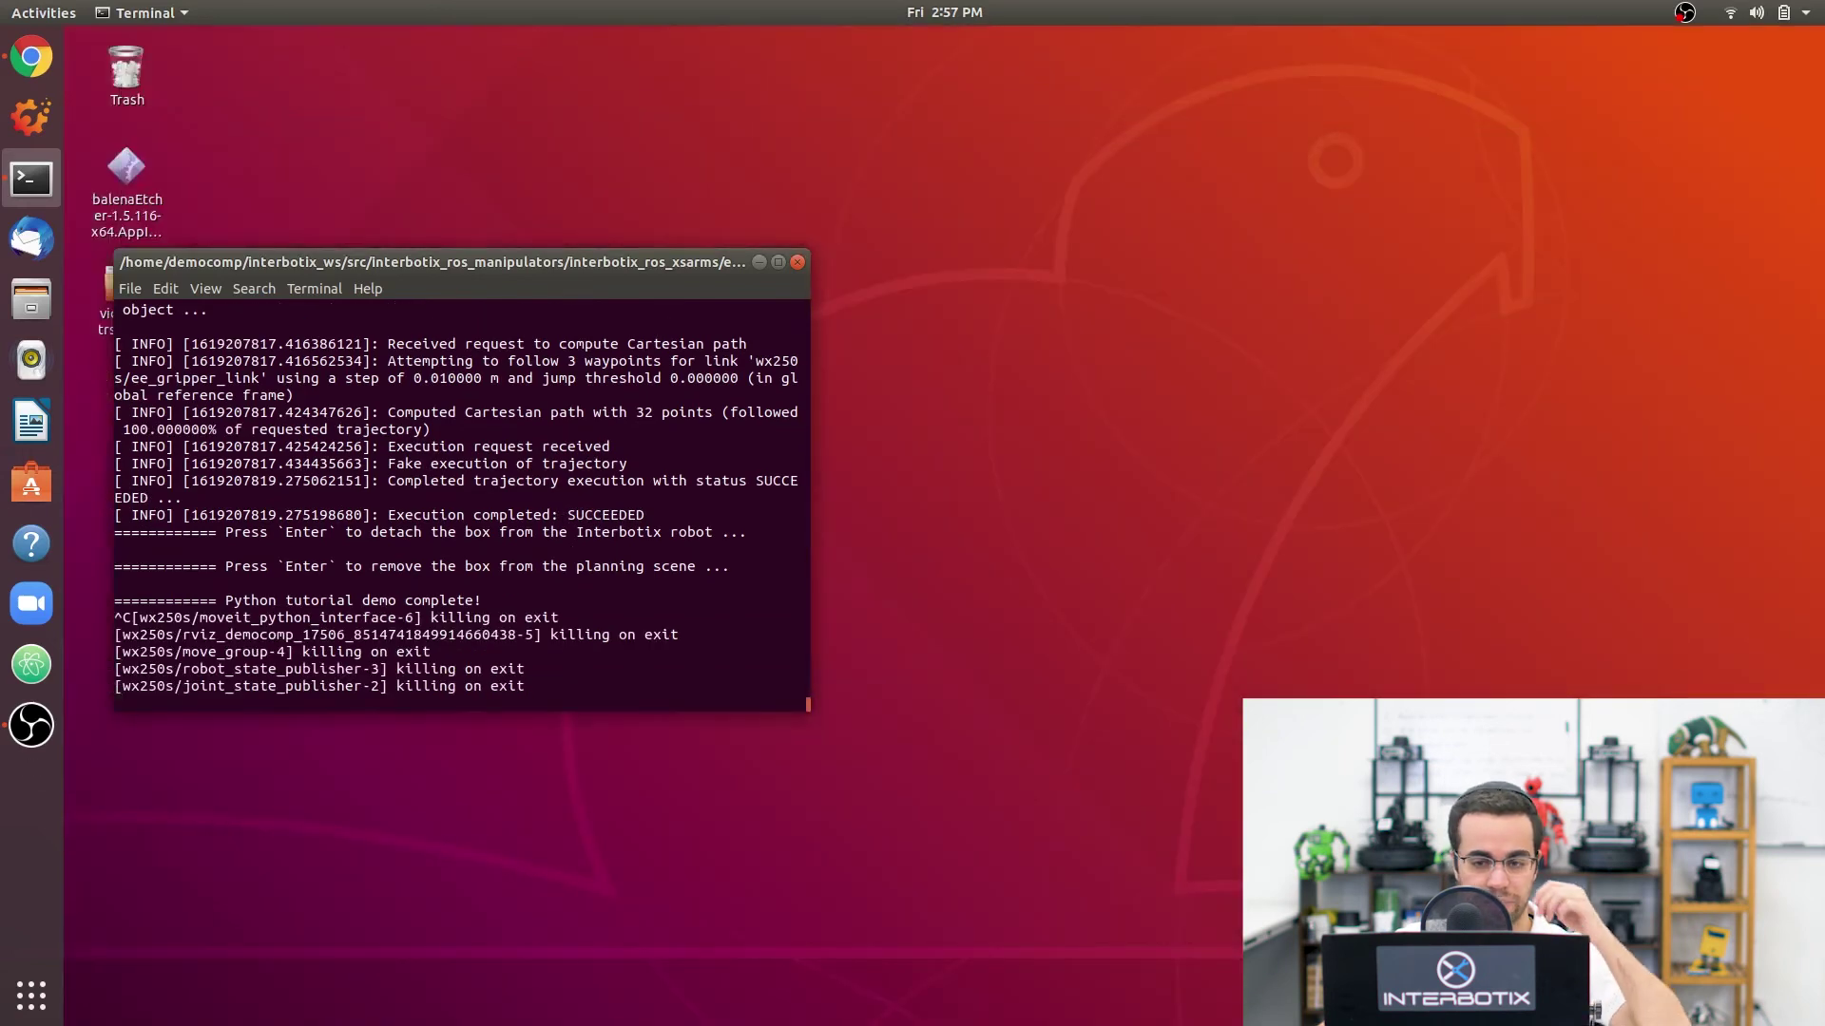
Step: Bring Chrome forward and go to the Interbotix Labs GitHub organization page
left_click(31, 59)
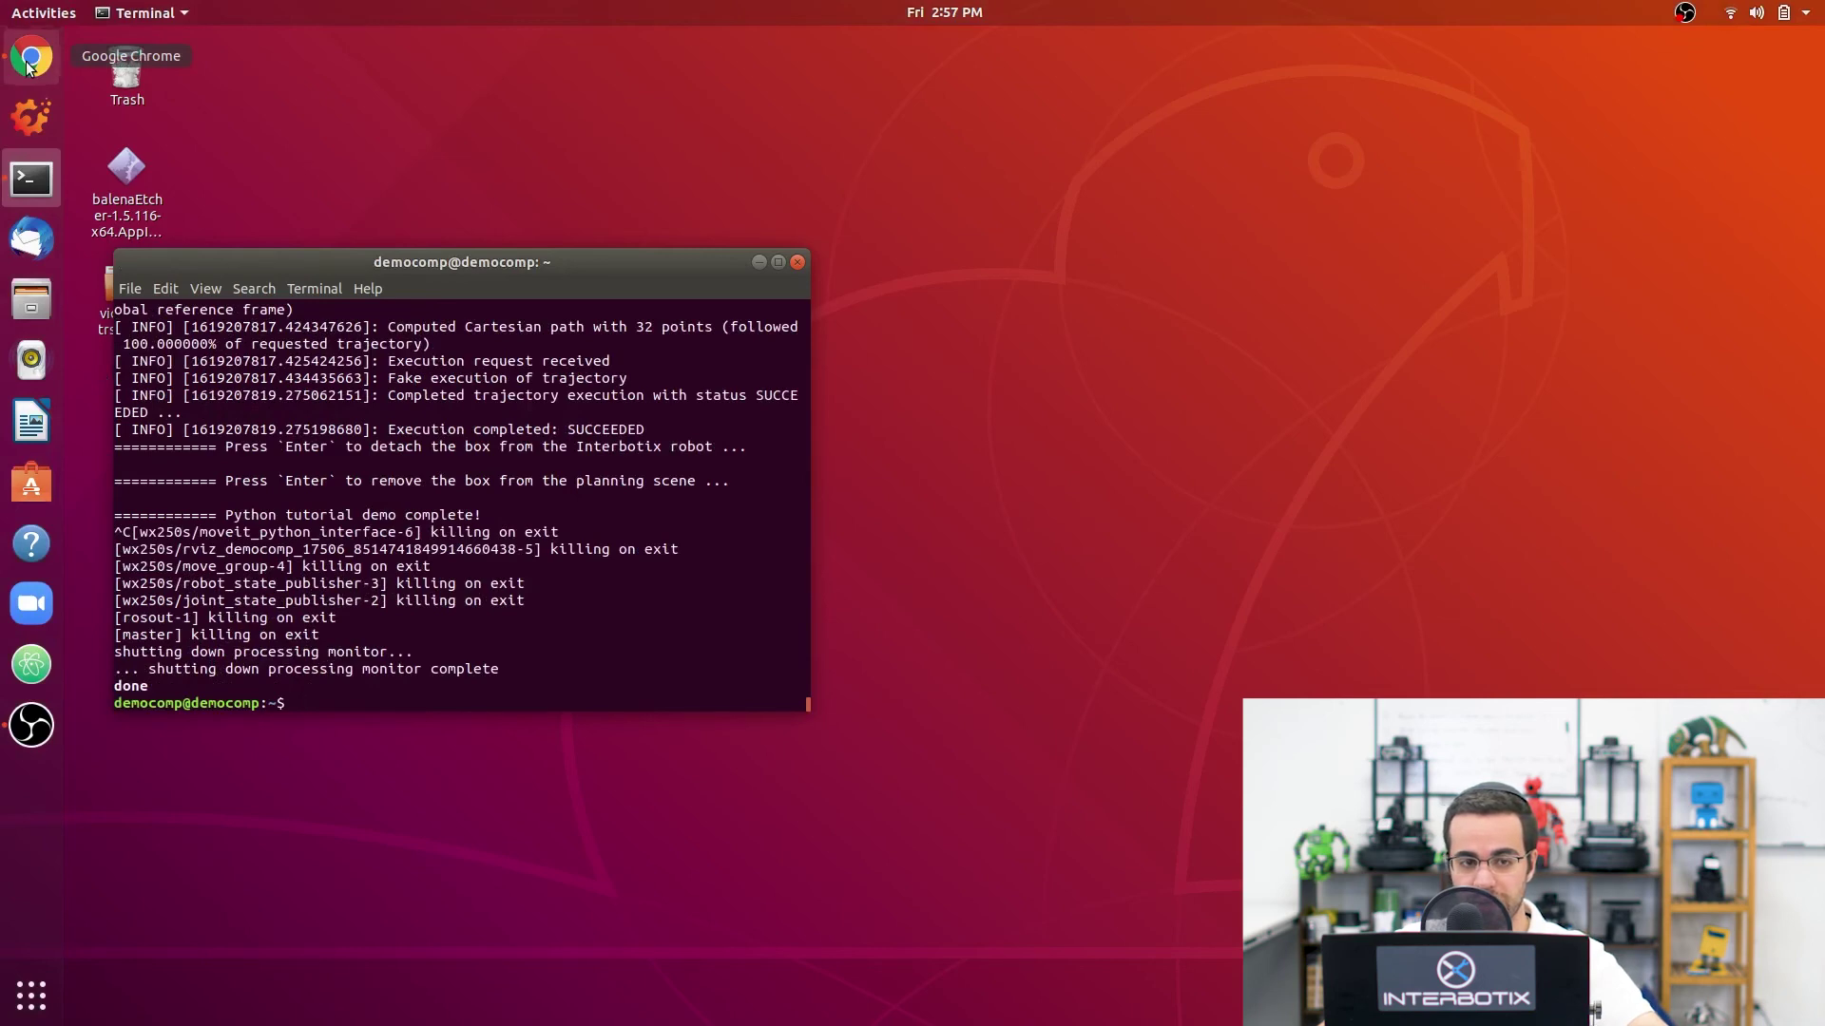
left_click_drag(1813, 196, 1817, 205)
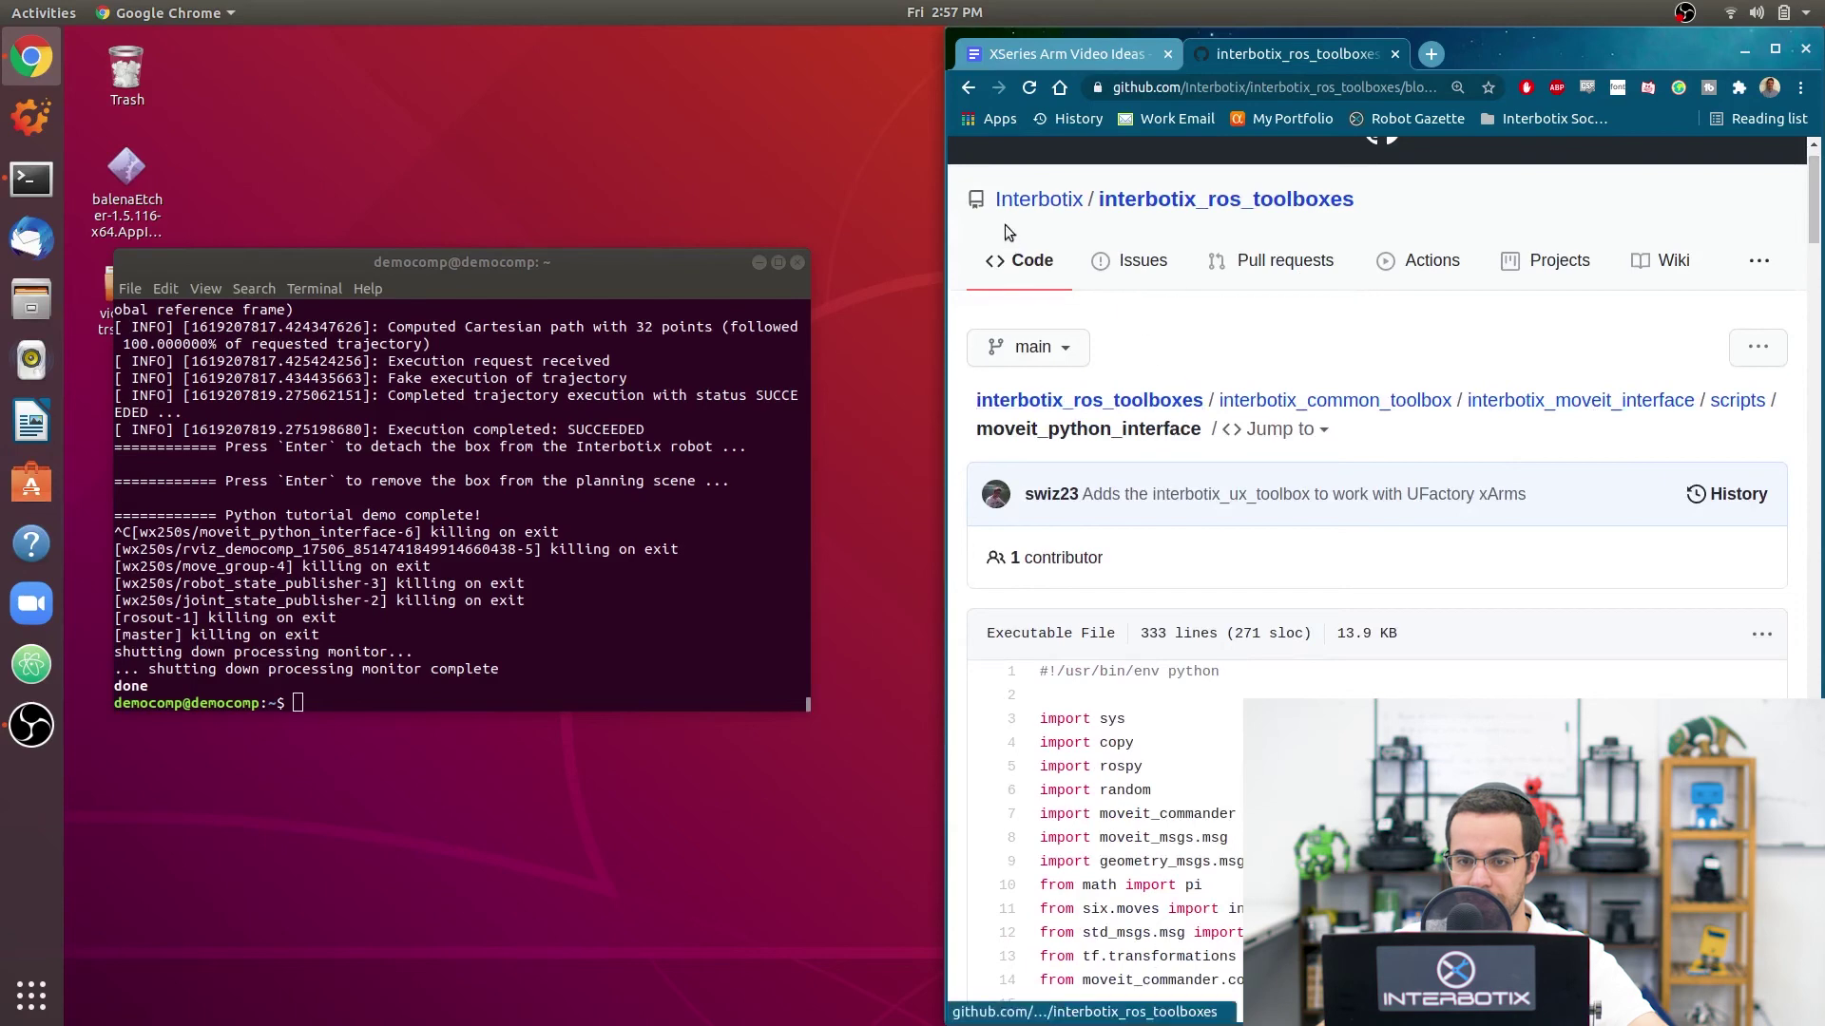
left_click(1026, 202)
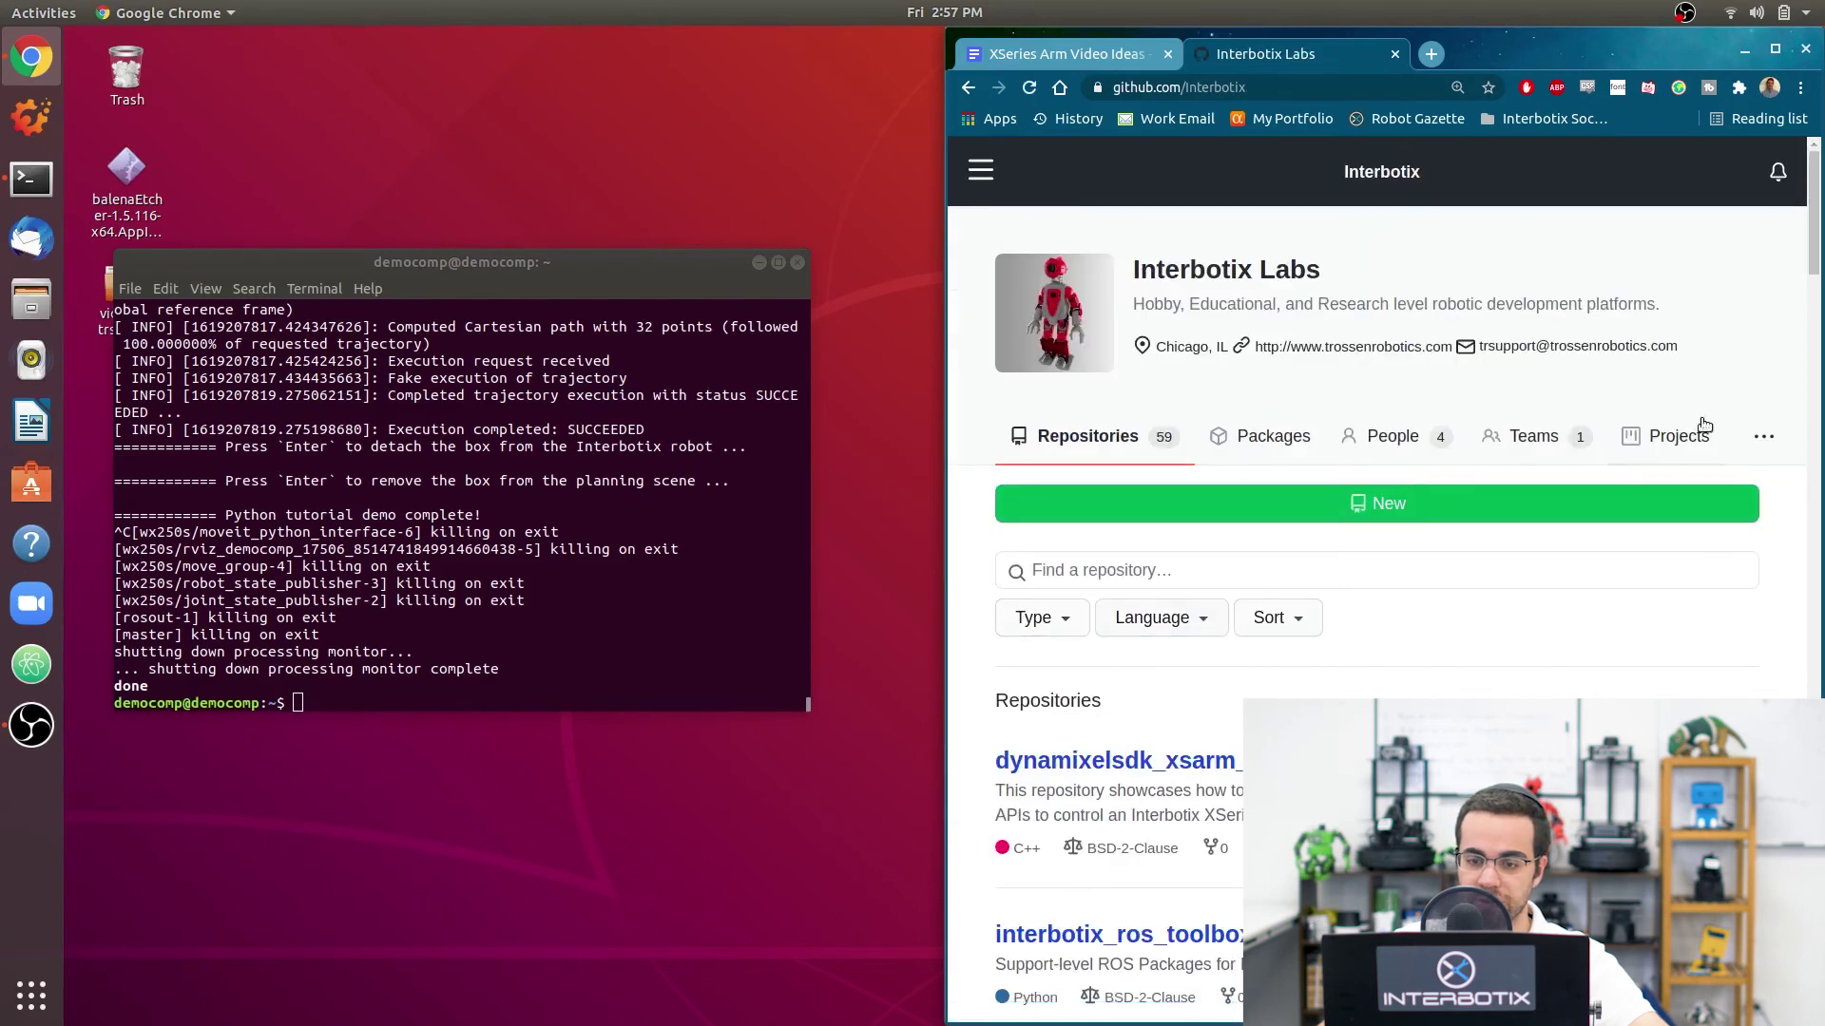
Step: Open interbotix_ros_manipulators > interbotix_ros_xsarms > examples > interbotix_xsarm_moveit_interface > launch > xsarm_moveit_interface.launch
left_click_drag(1817, 280, 1817, 302)
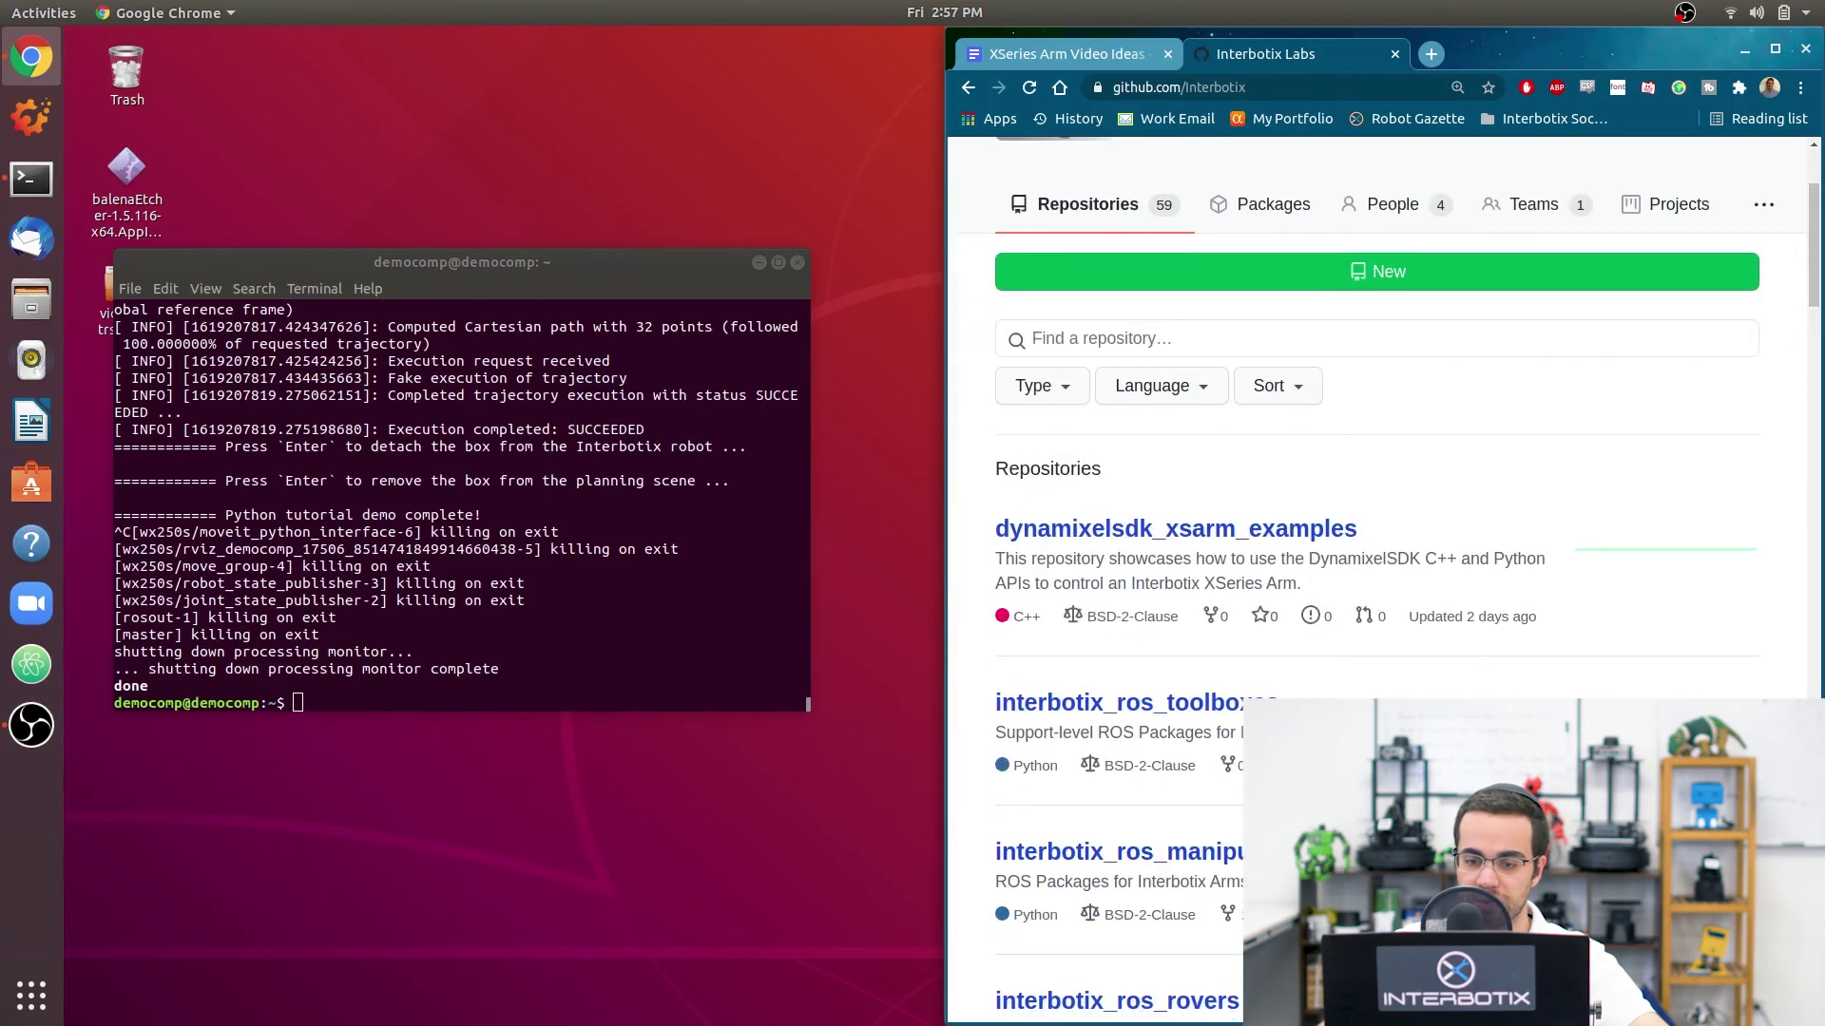
left_click(1234, 851)
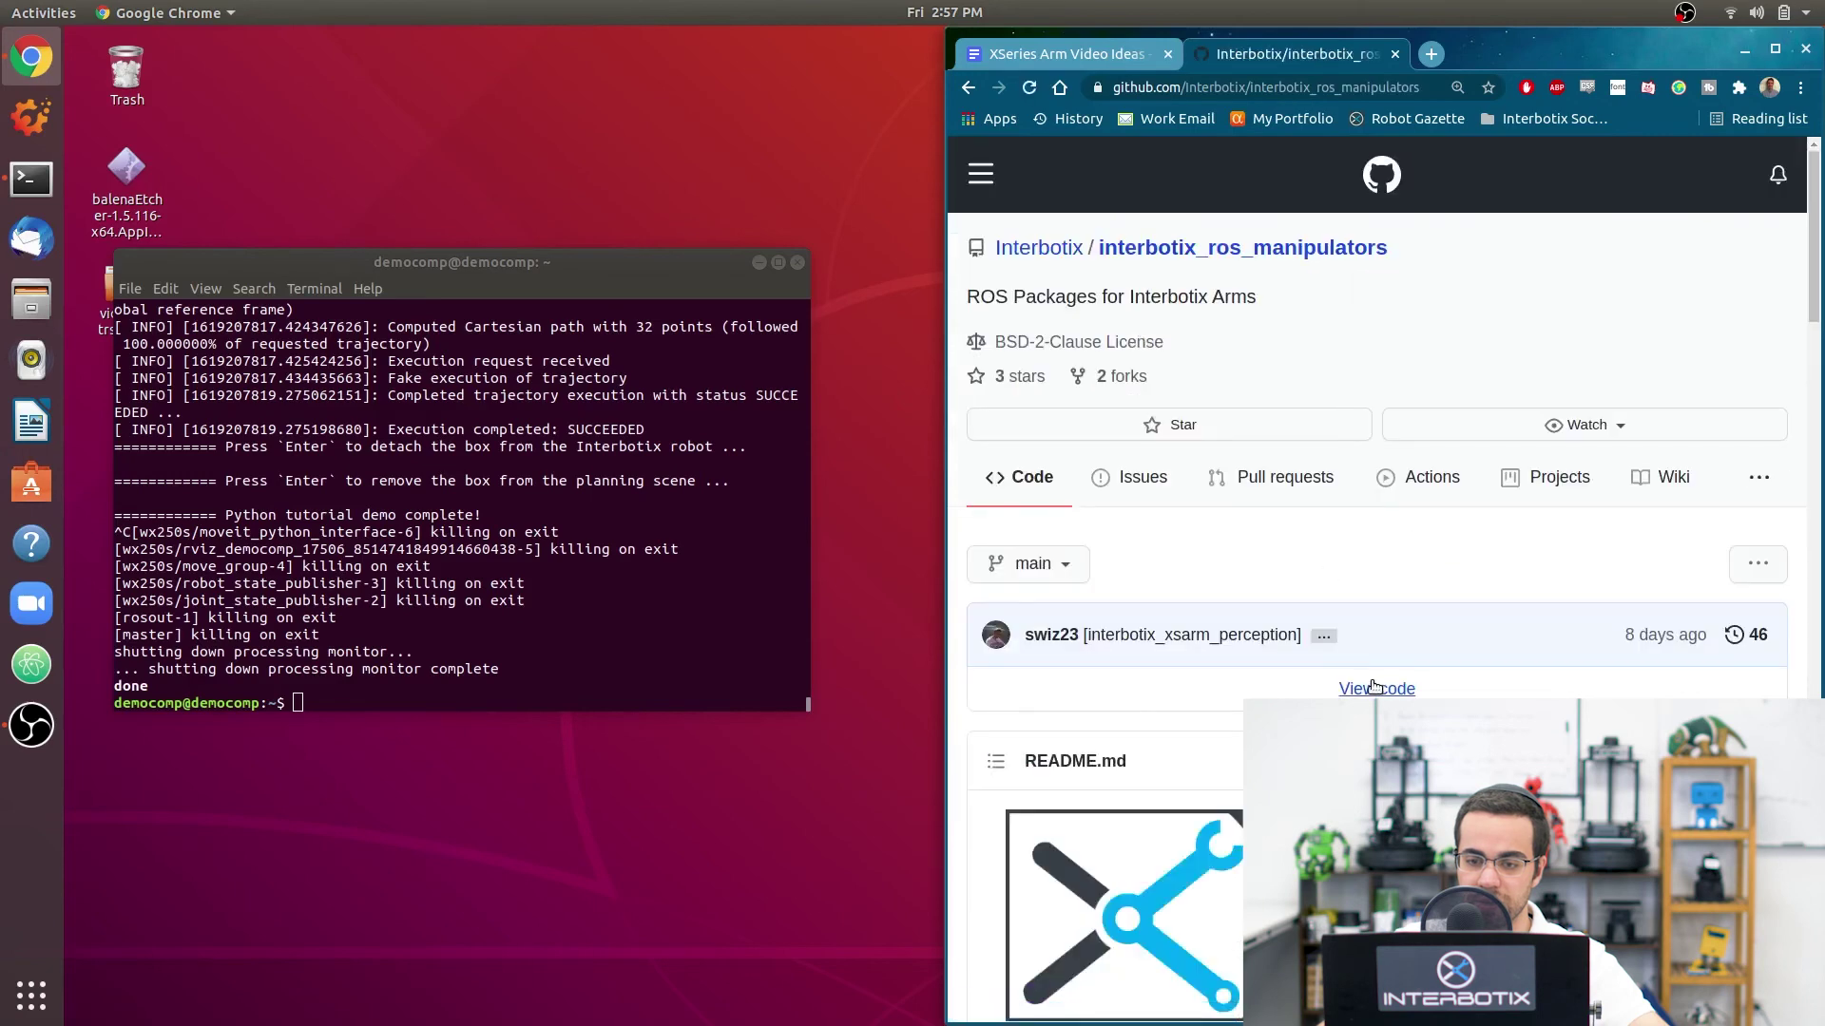
left_click(1161, 774)
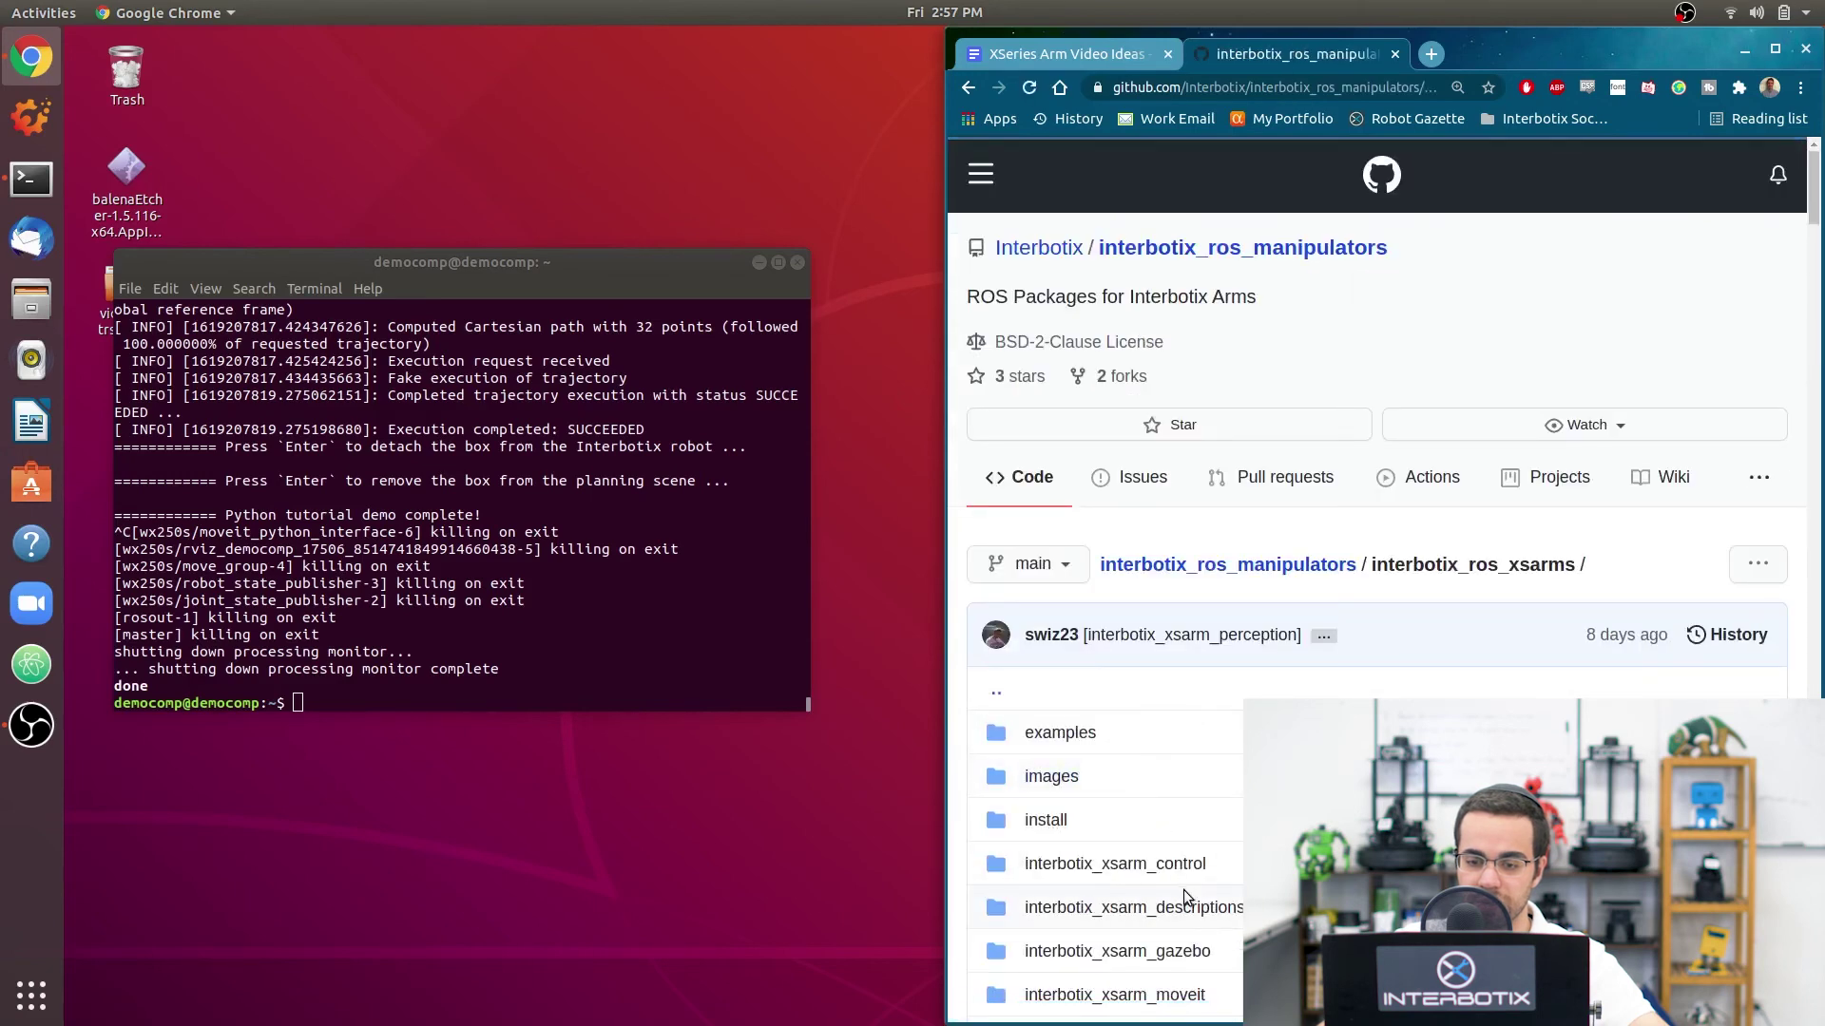
left_click(1046, 732)
left_click(1140, 868)
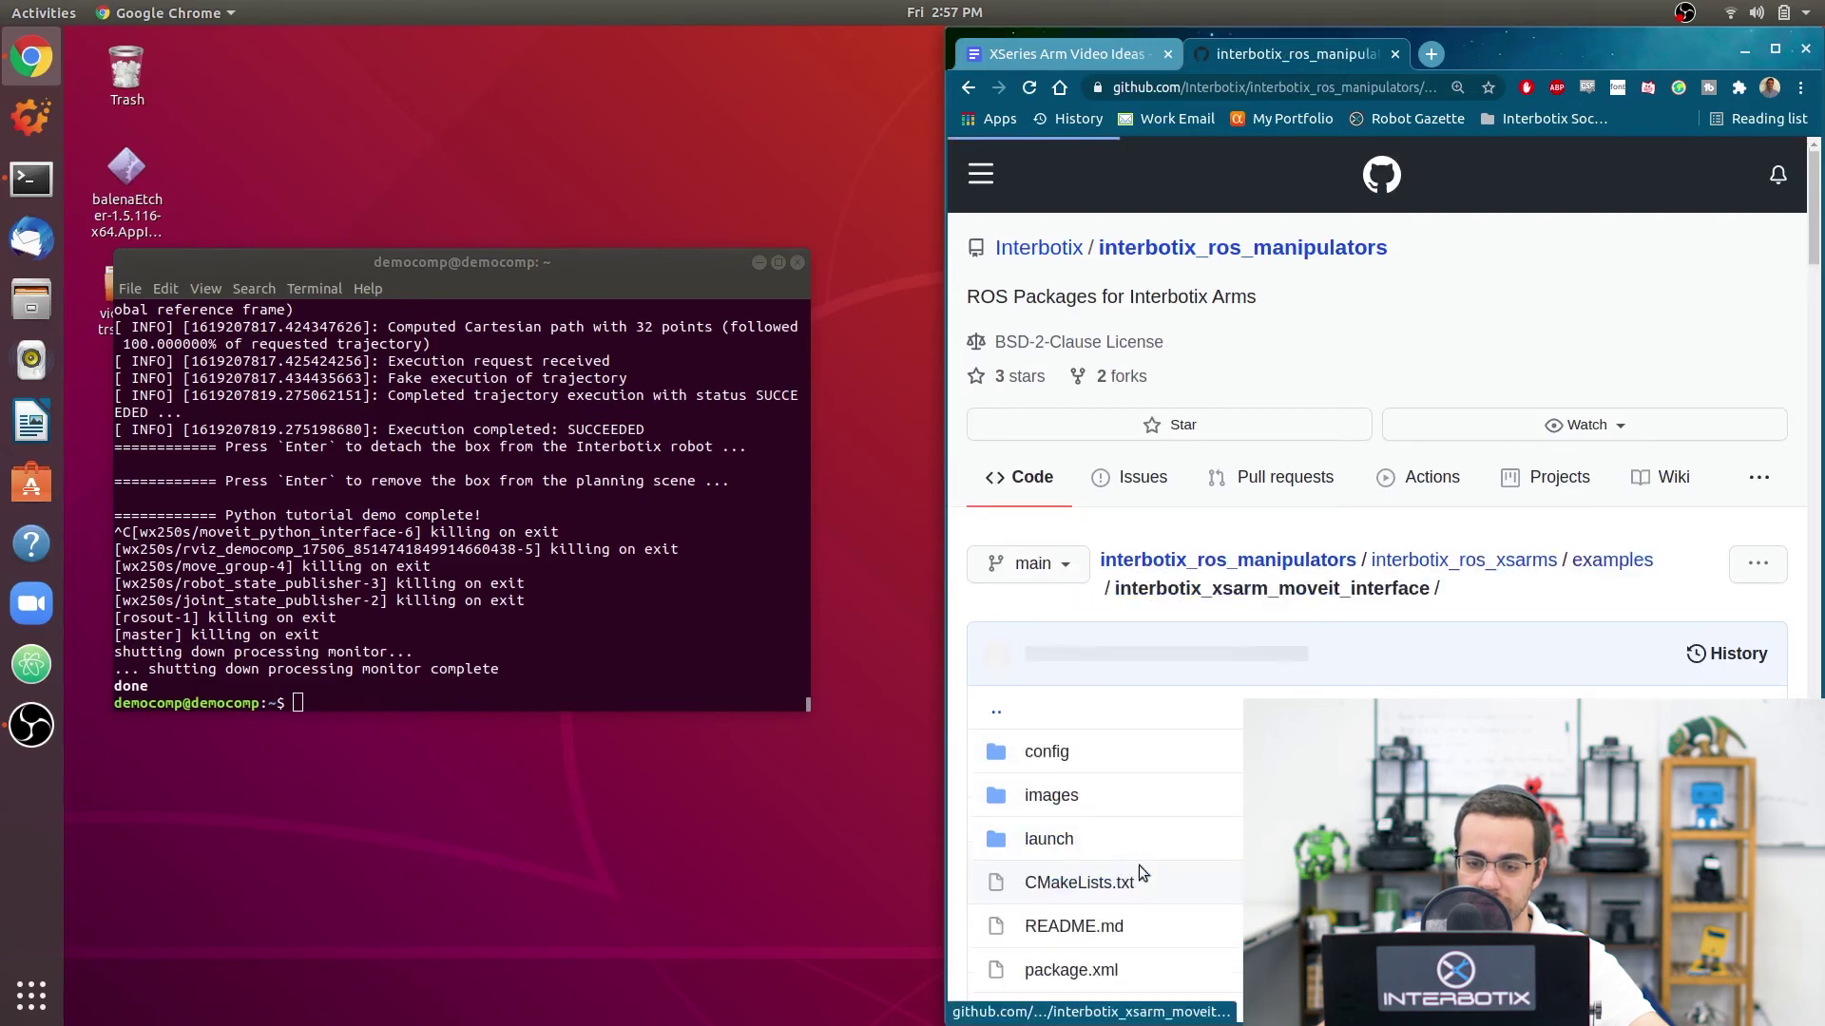
left_click(1046, 835)
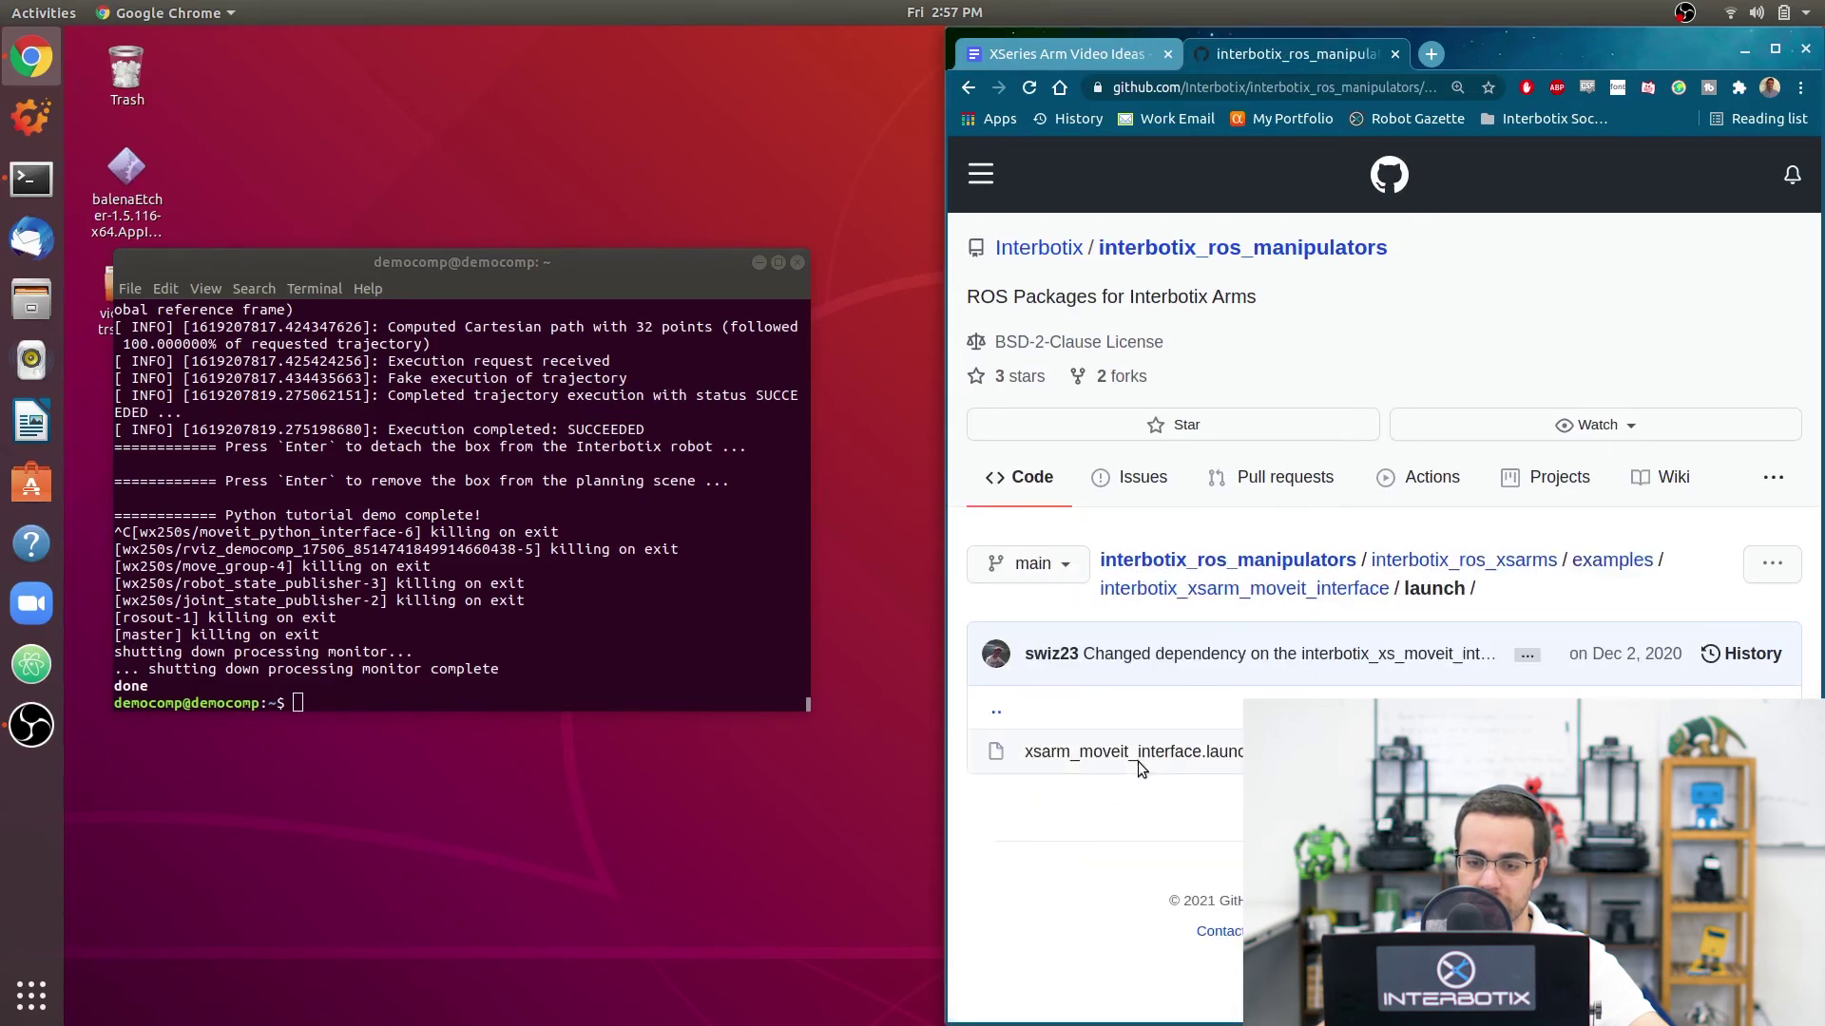
left_click(1140, 755)
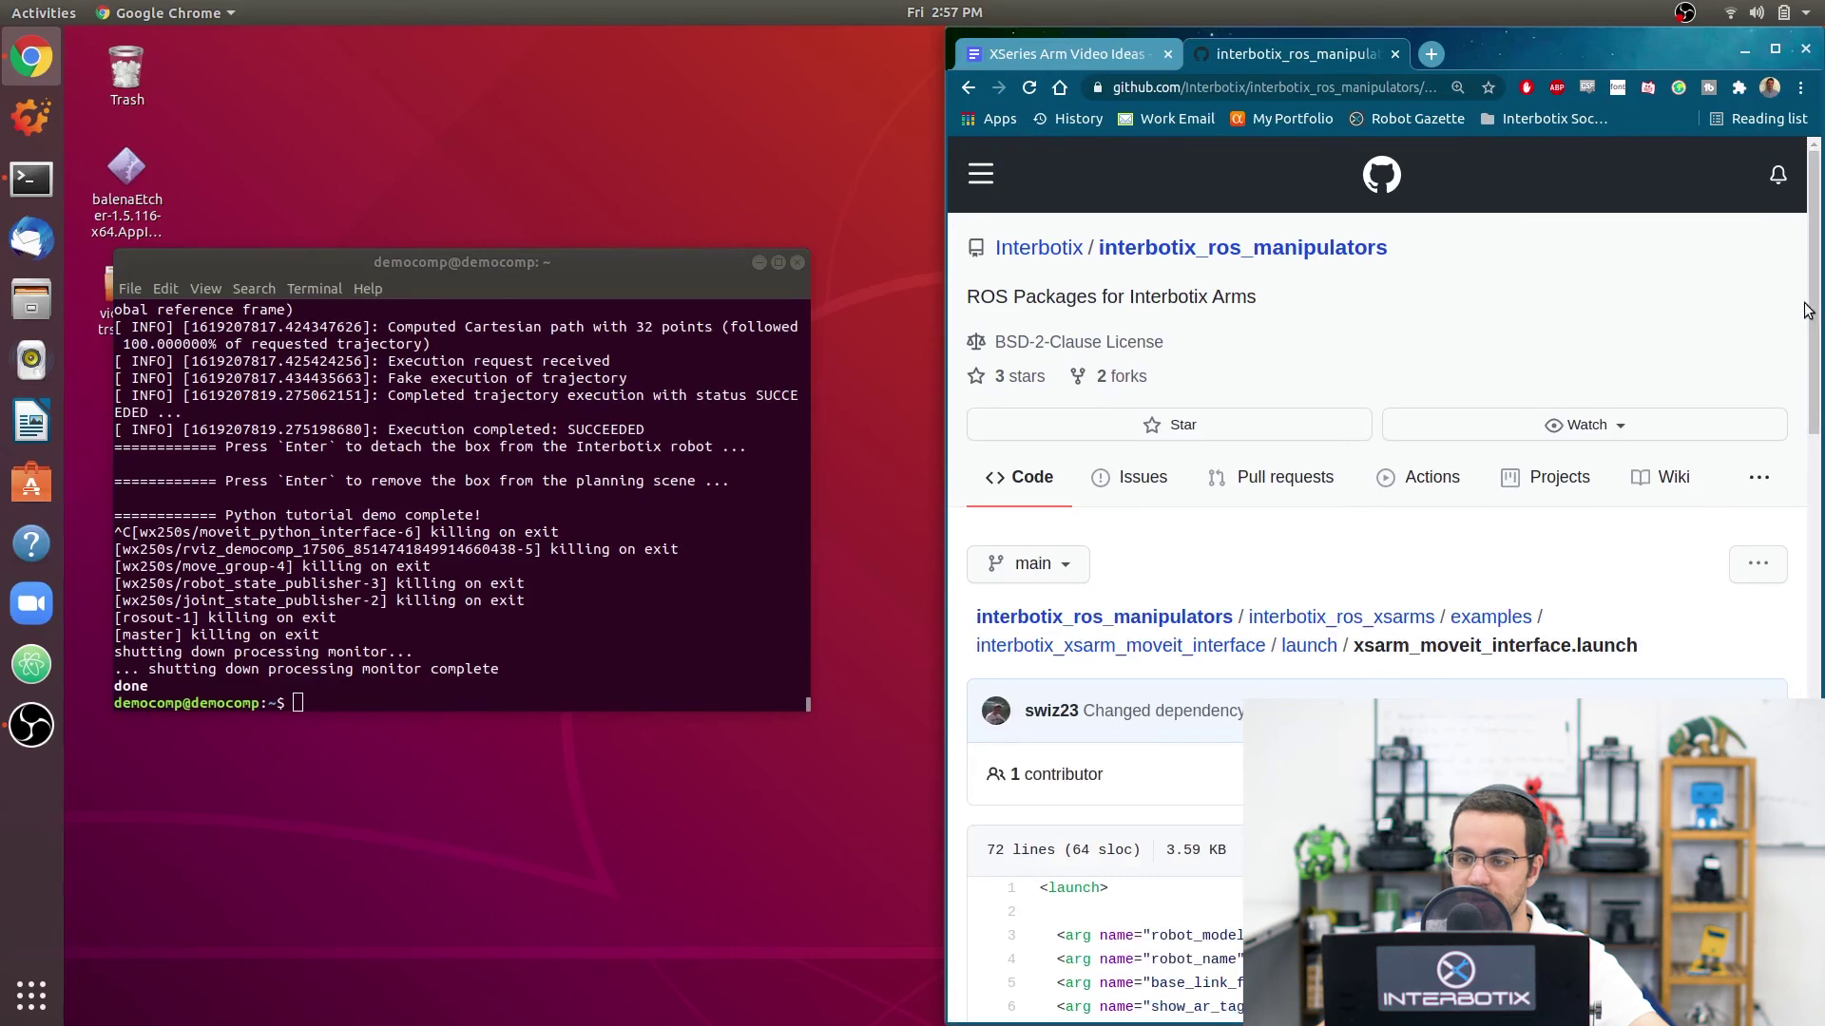
Step: Scroll down and highlight the moveit_python_interface node block, lines 59–70
left_click_drag(1817, 380, 1811, 688)
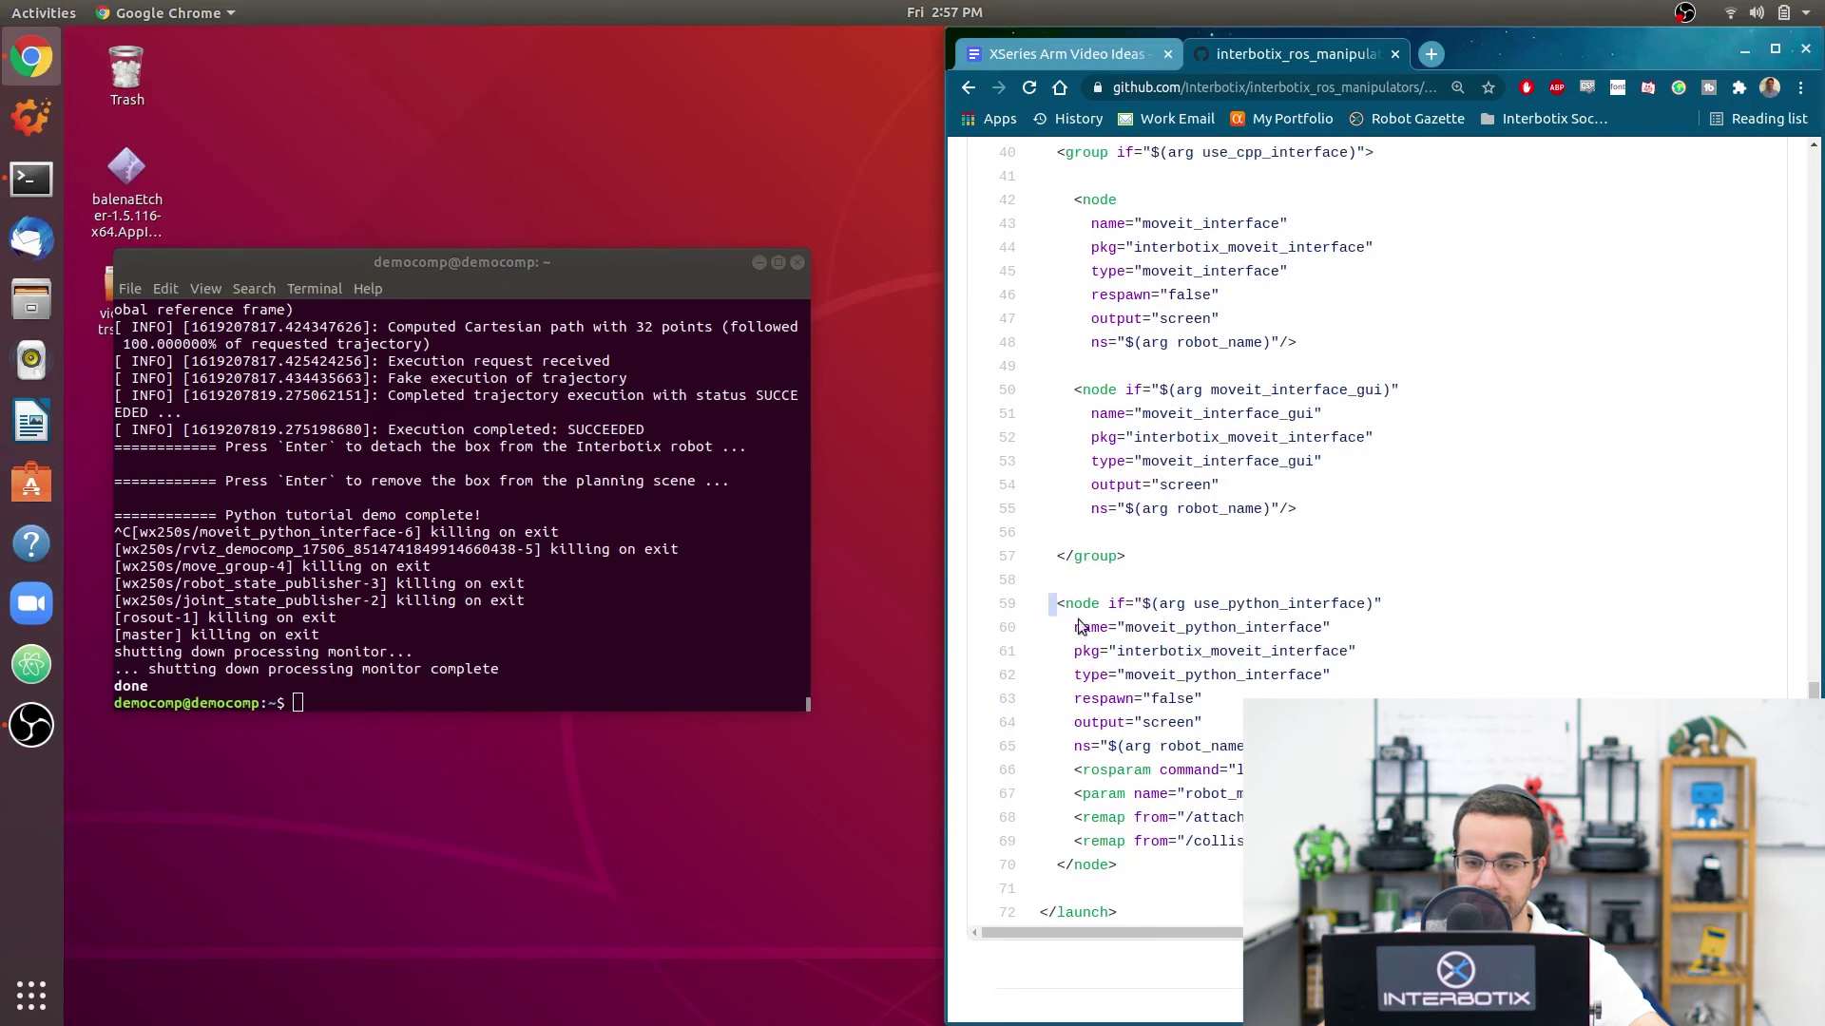
left_click_drag(1049, 604, 1211, 866)
left_click(1238, 651)
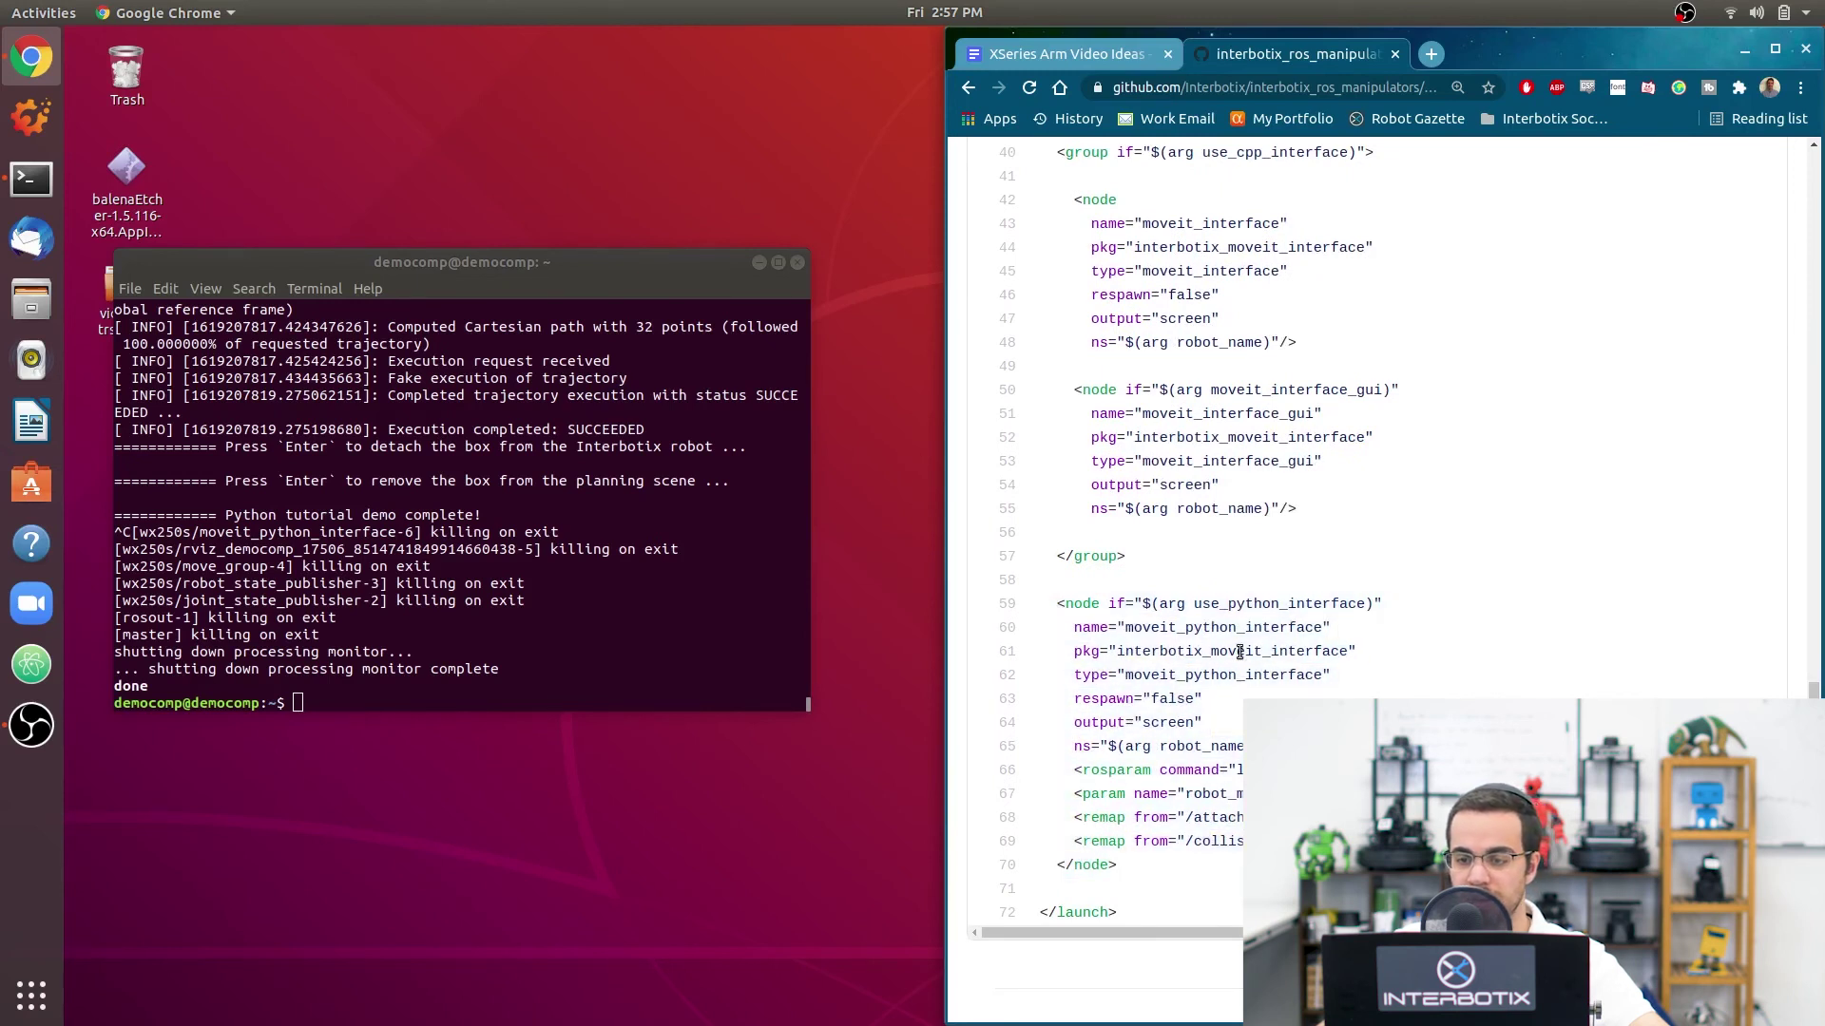
scroll(1238, 651, "up", 1)
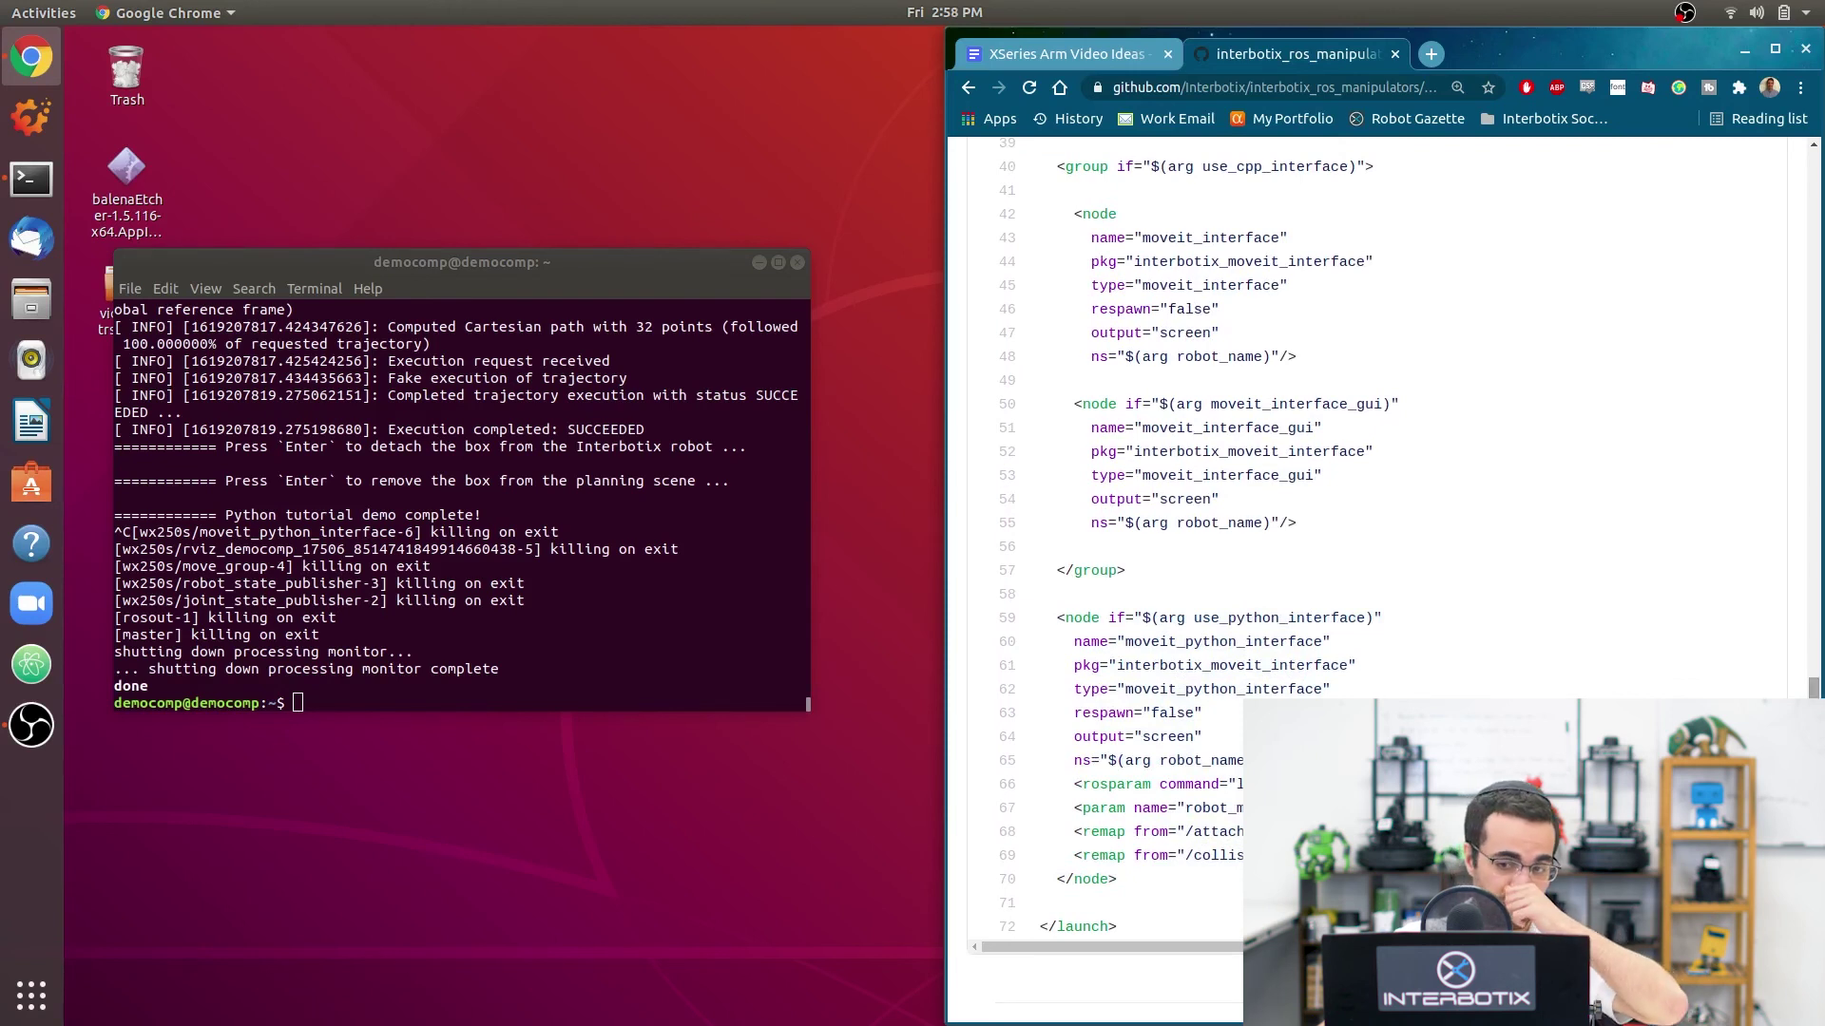
Step: Highlight the /attached_collision_object and /collision_object remap lines, scrolling horizontally to read them
left_click_drag(1817, 706, 1818, 316)
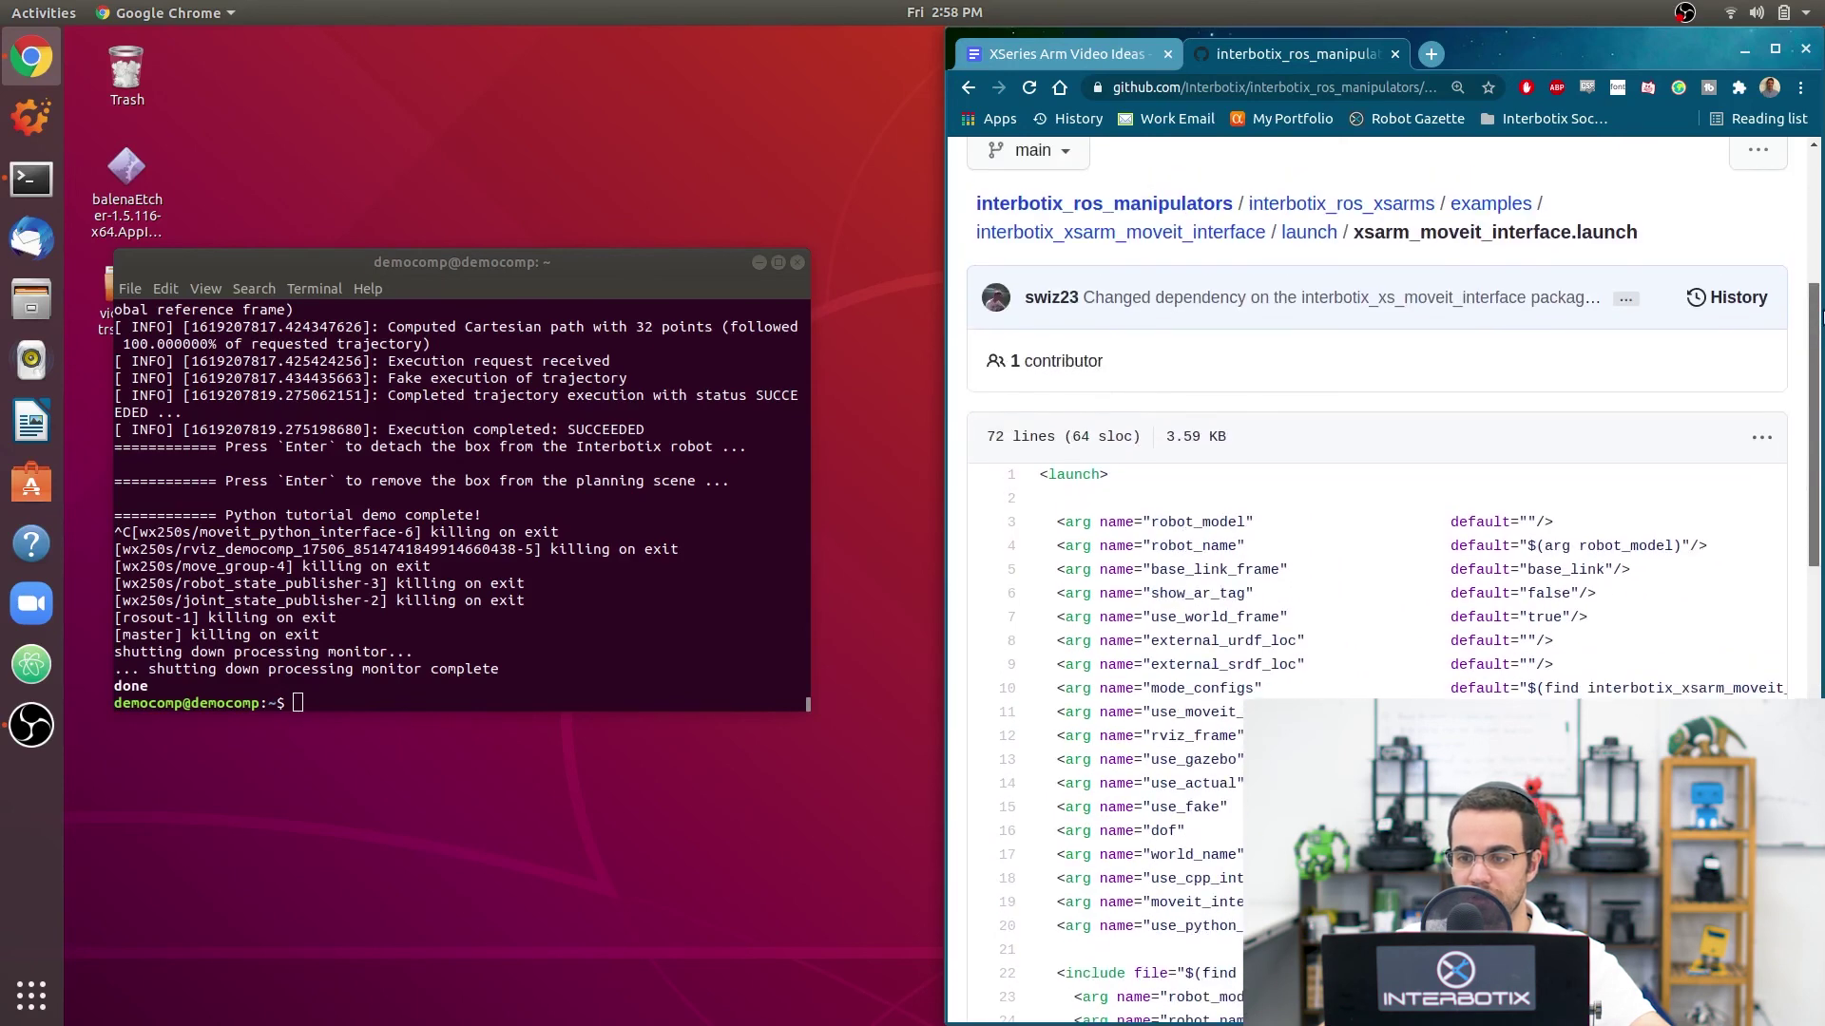
left_click_drag(1818, 315, 1783, 708)
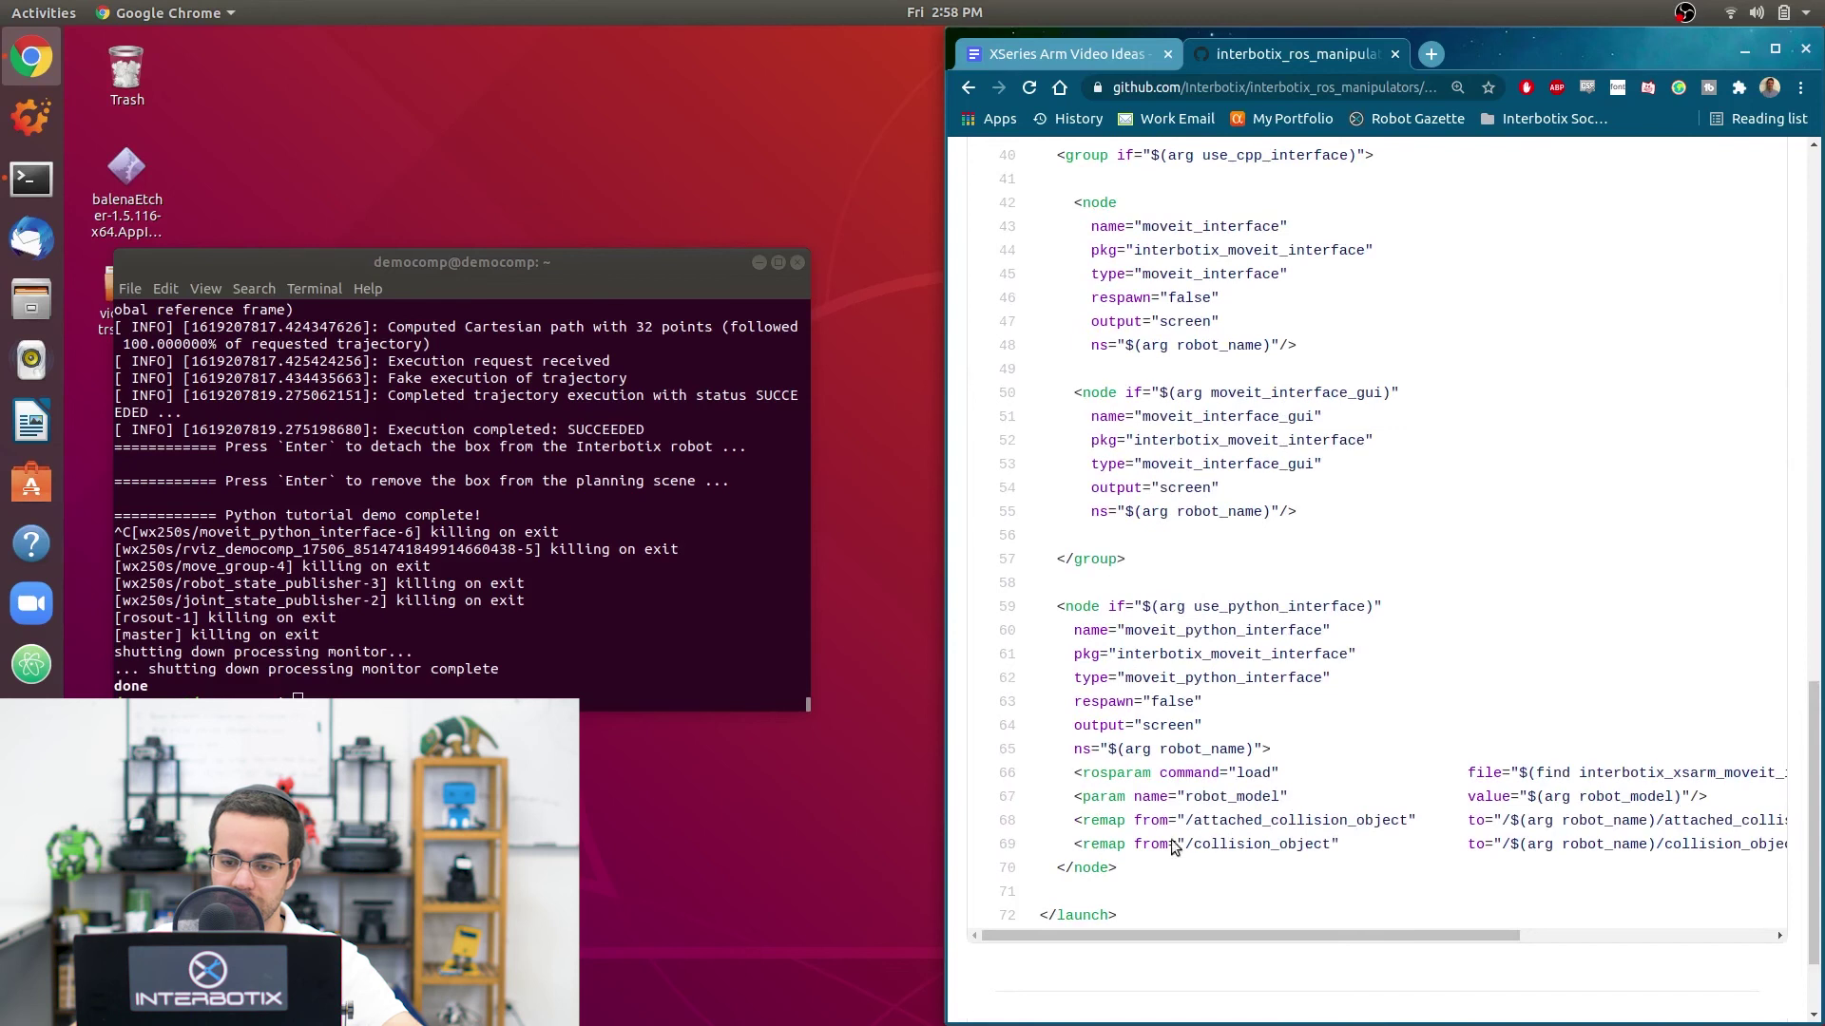
left_click_drag(1171, 927, 1207, 911)
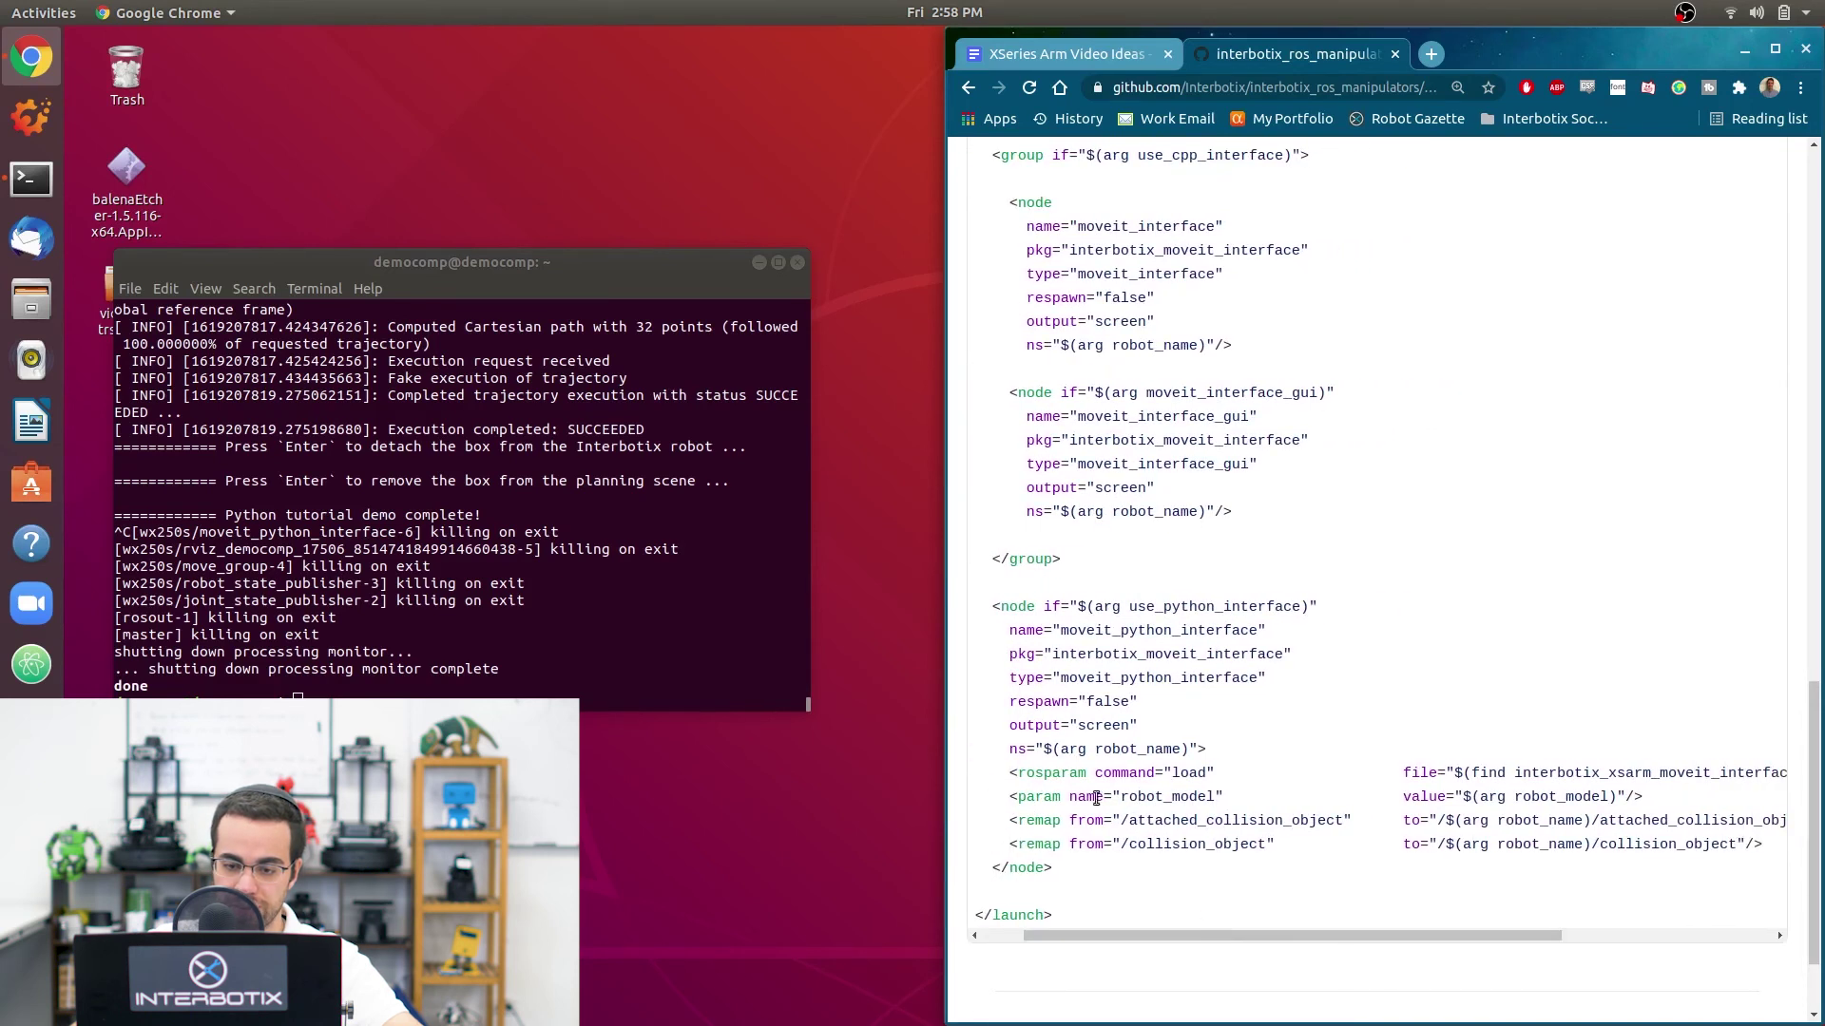
left_click_drag(1095, 823, 1794, 855)
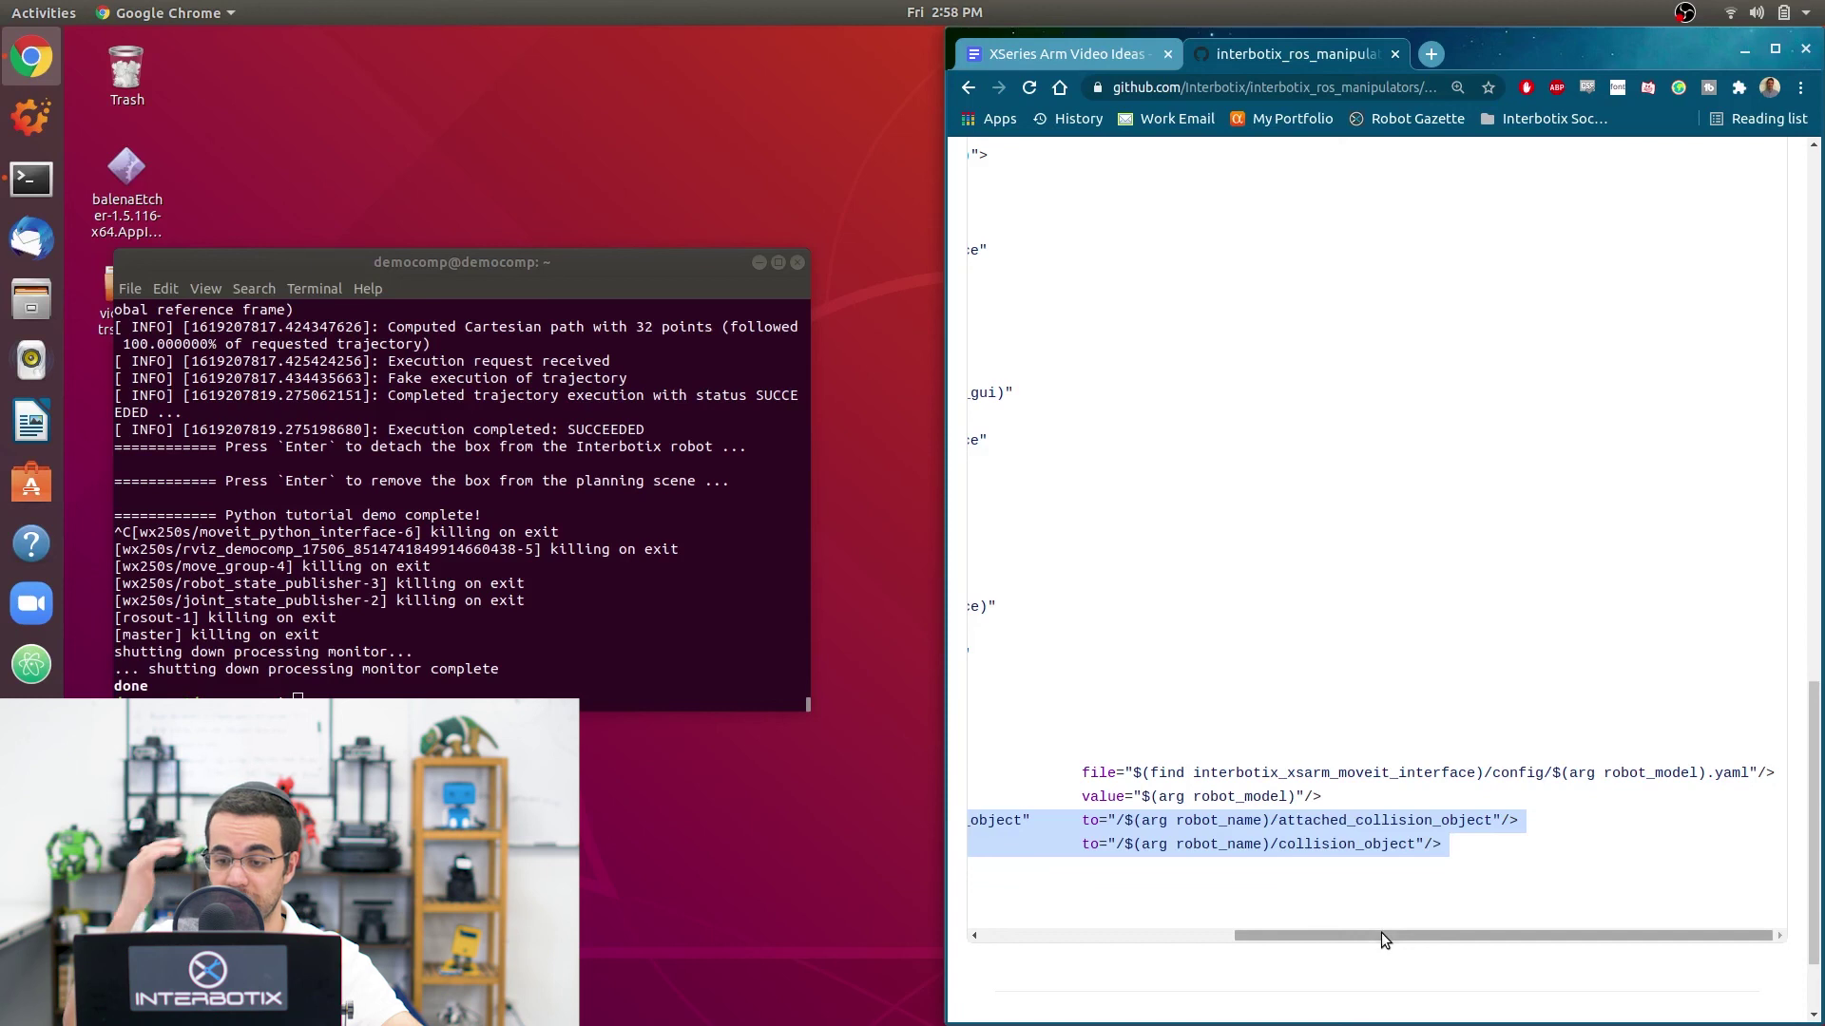
left_click_drag(1382, 932, 1326, 933)
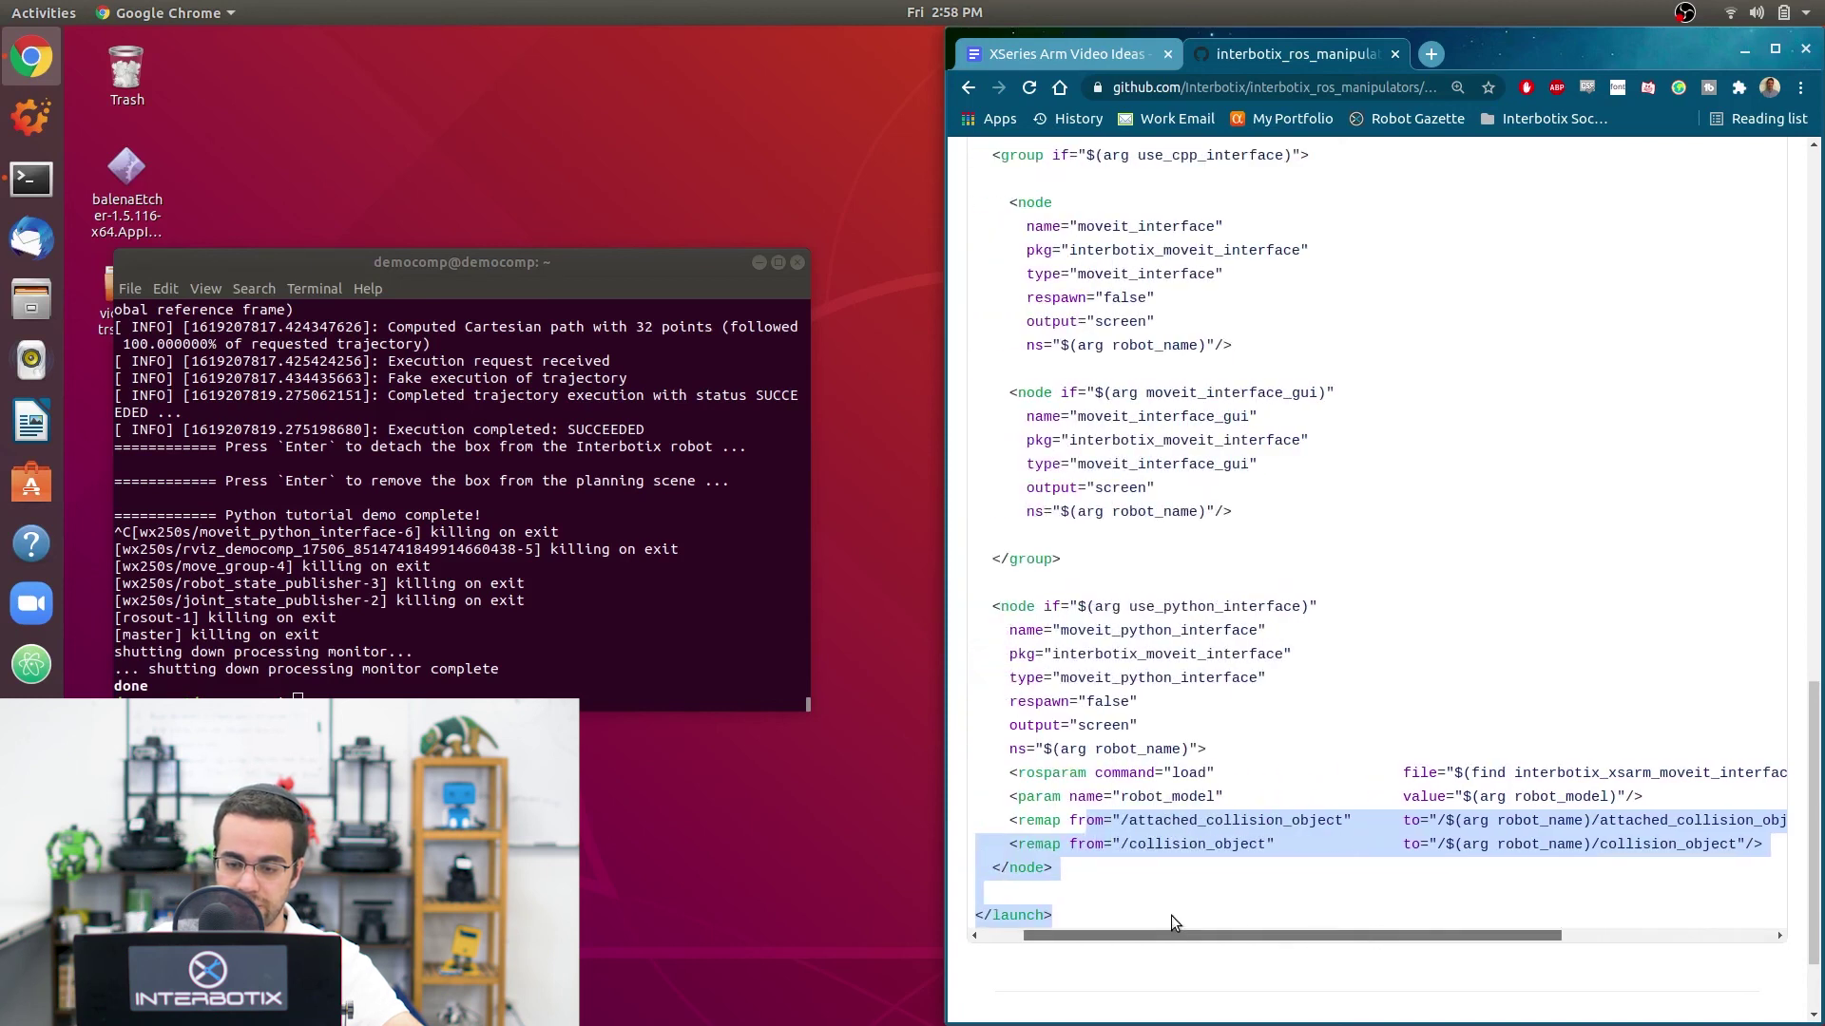
scroll(1171, 915, "left", 2)
left_click(1246, 808)
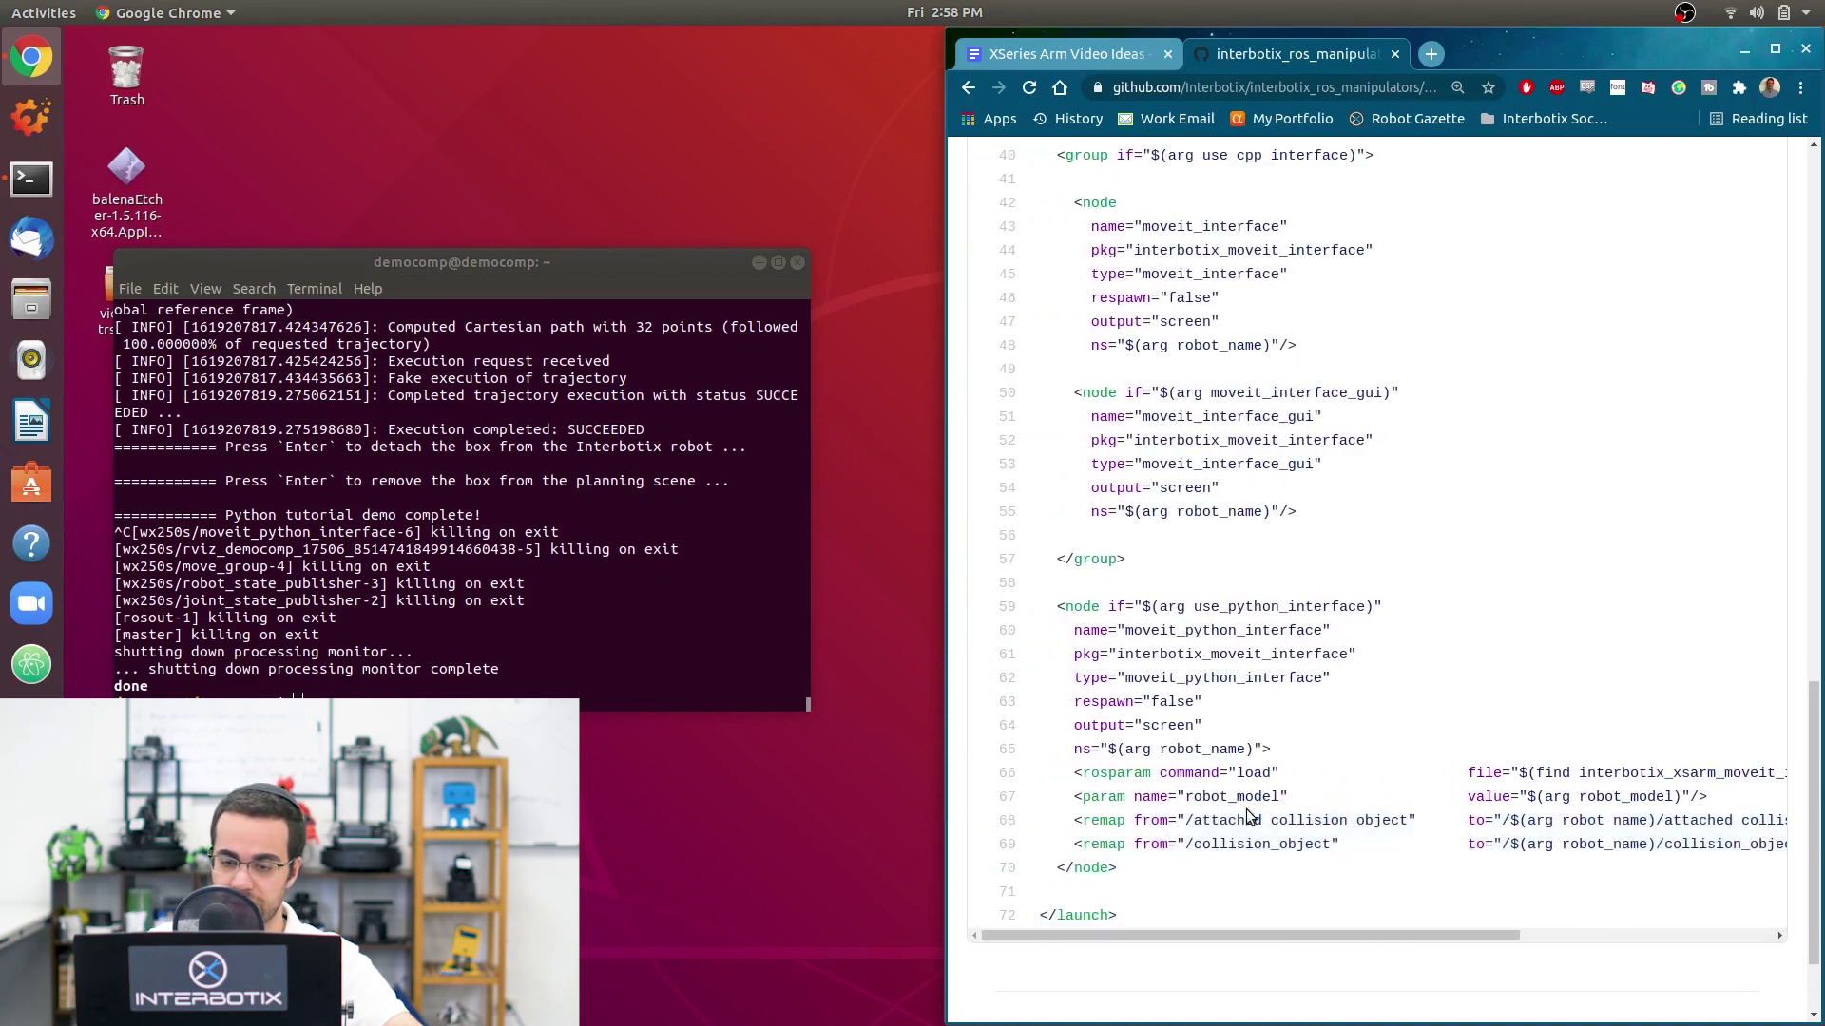
left_click_drag(1223, 930, 1233, 928)
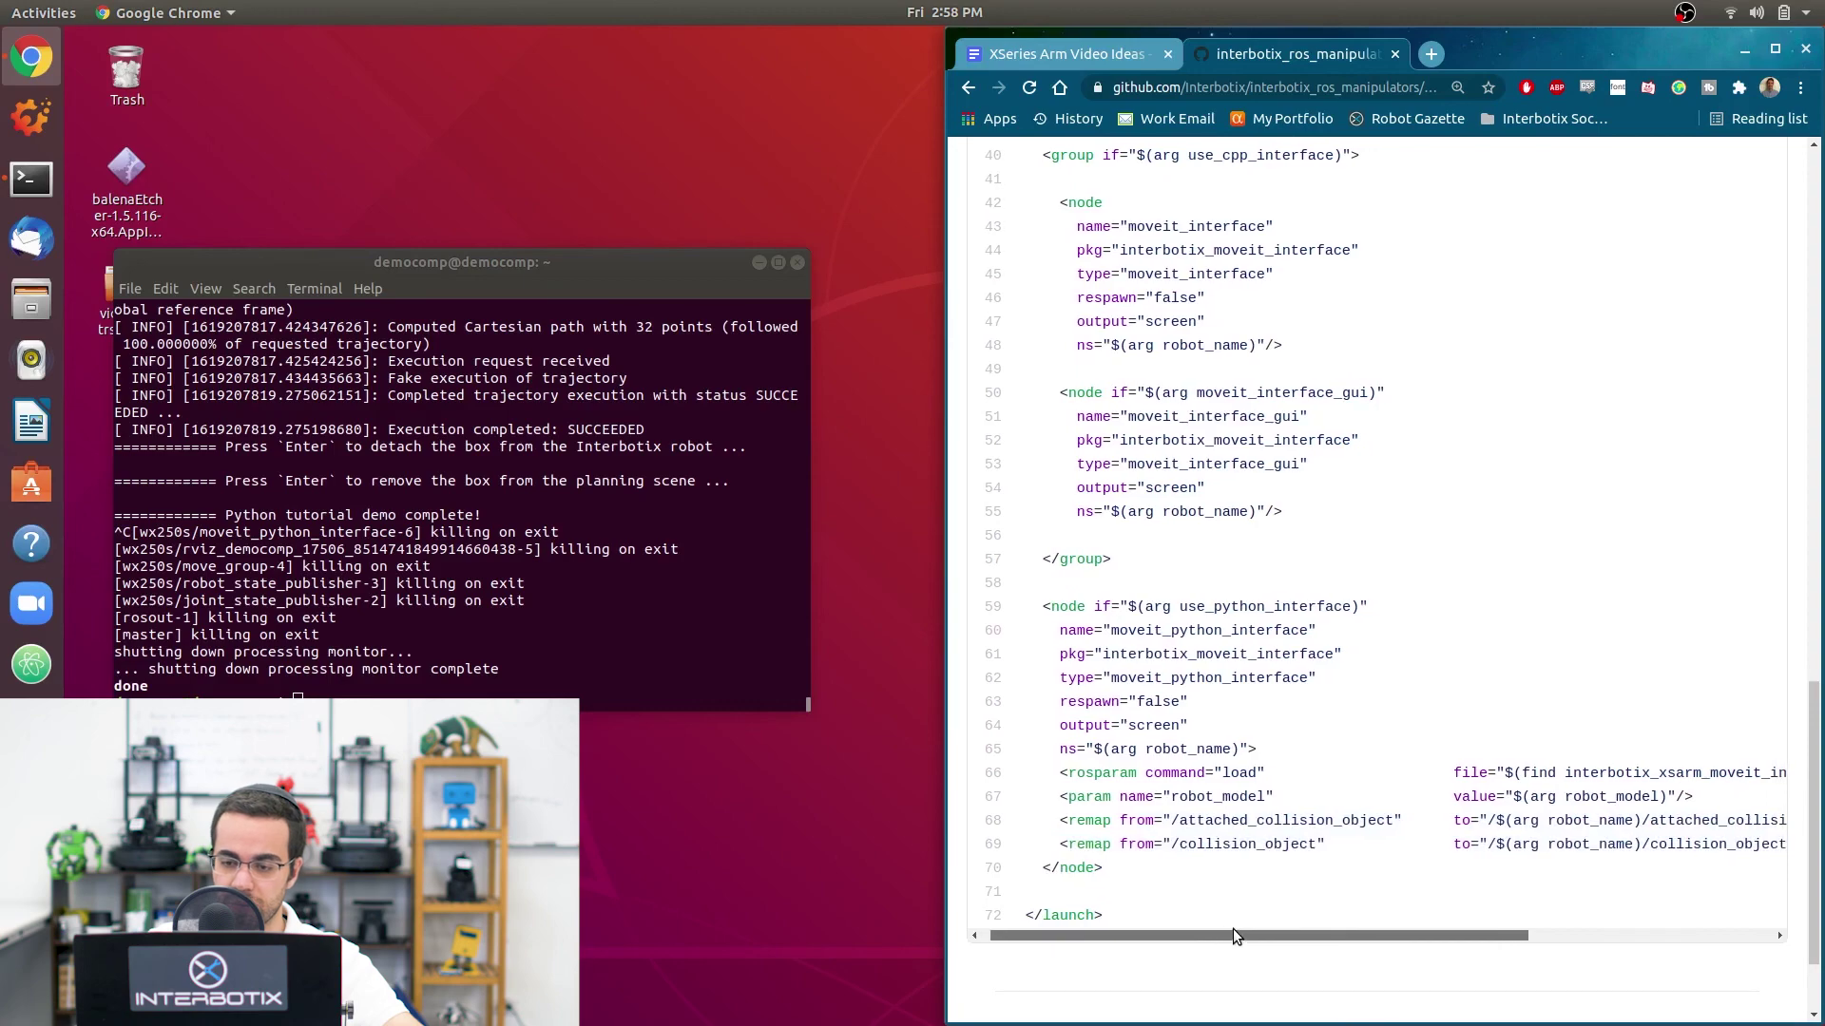